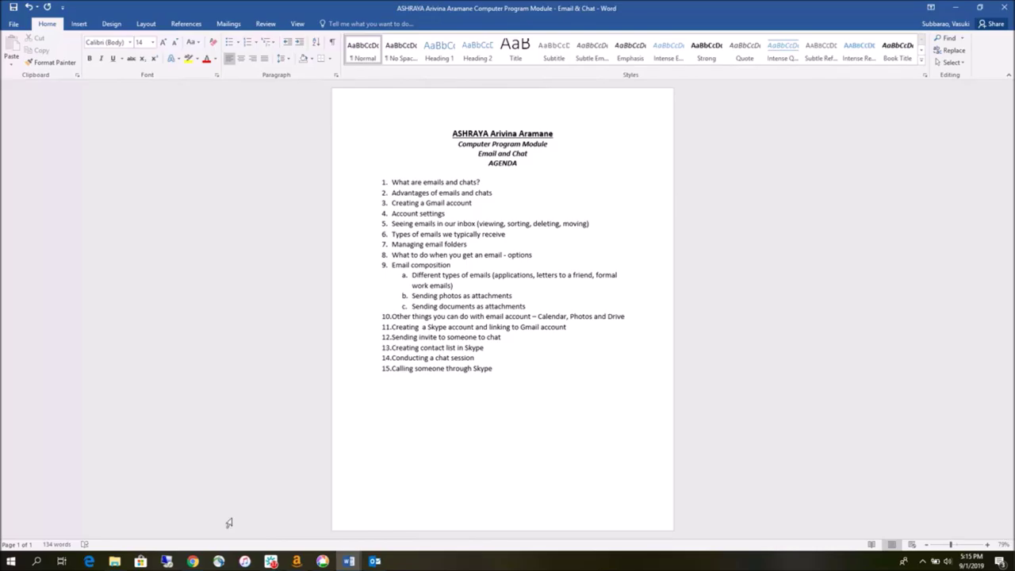
- Switch from the Word agenda to the Chrome window showing Google Calendar
left_click(193, 562)
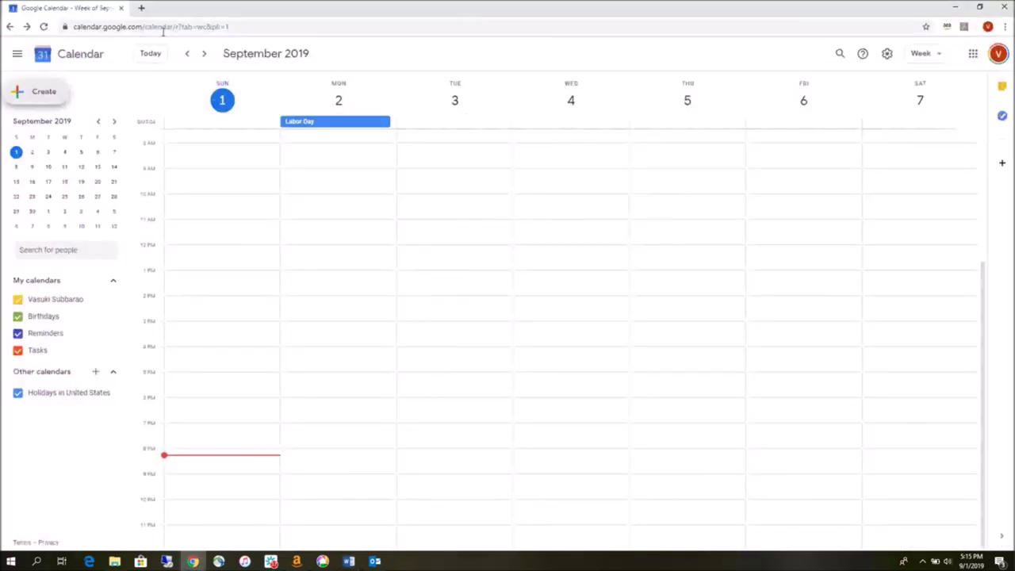
- Go to google.com and search for 'create a new email account'
left_click(163, 30)
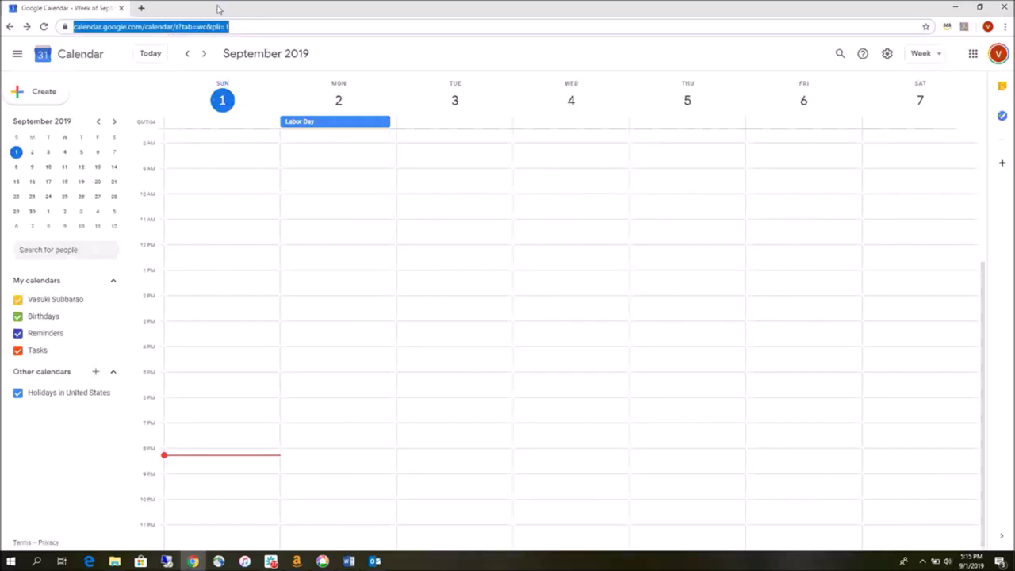
type("www.go")
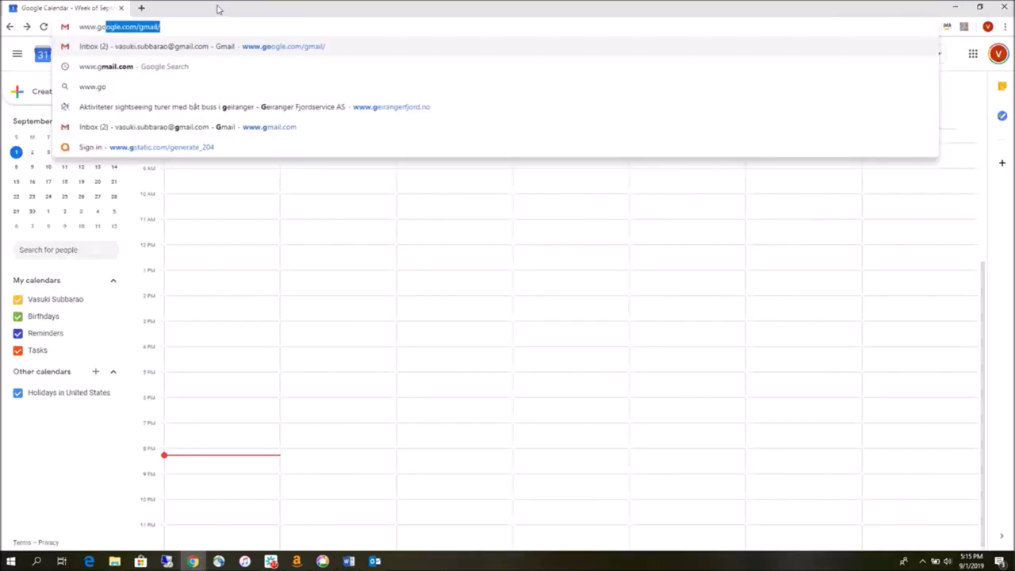
type("oogle.com")
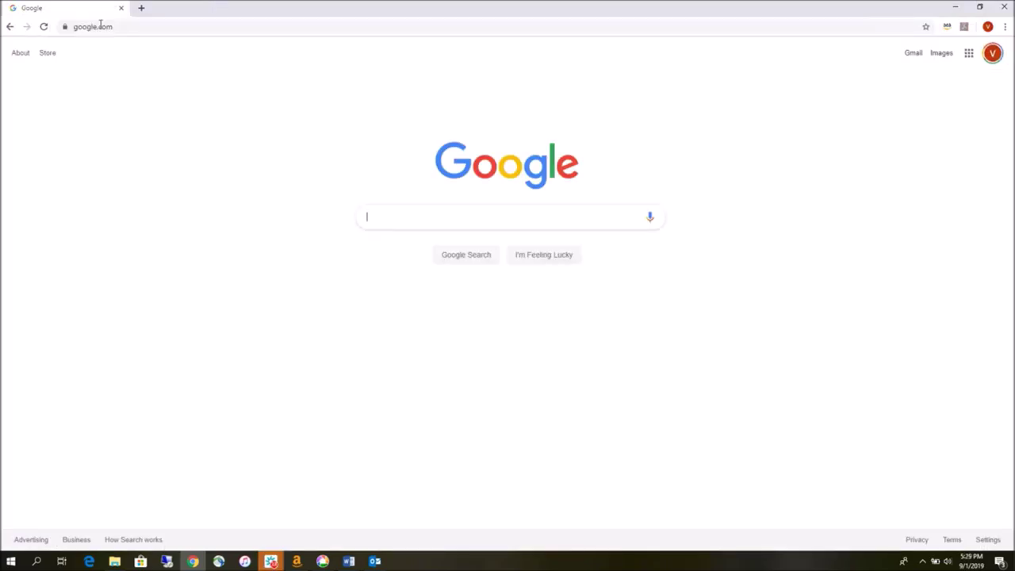
left_click(405, 216)
type("cret")
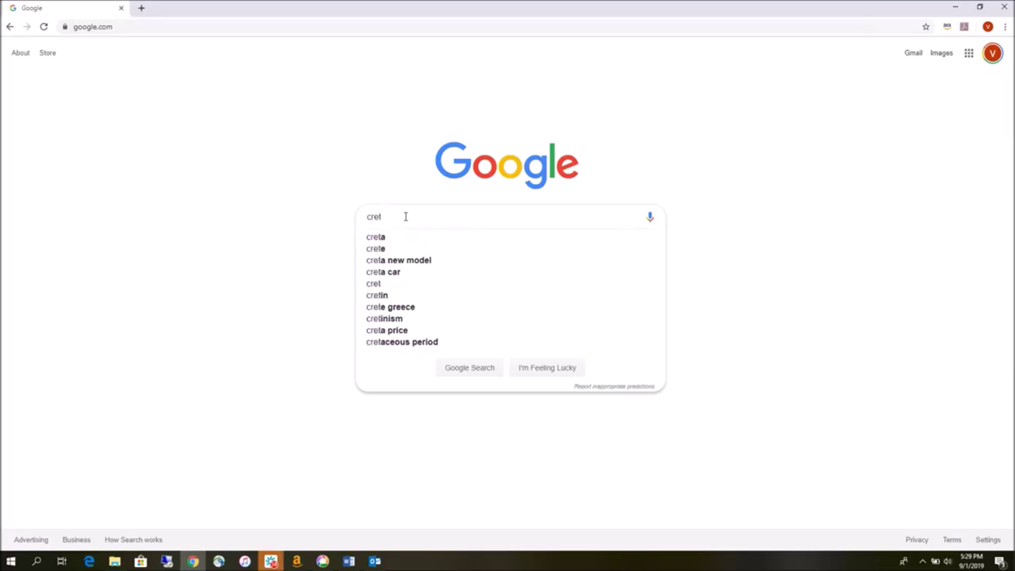
key("BackSpace")
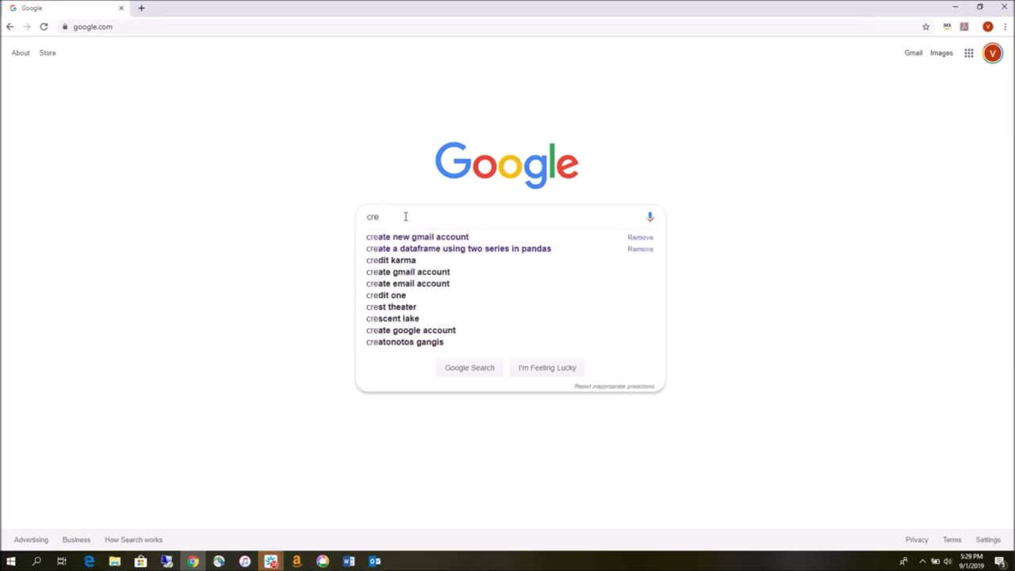
type("te")
key("BackSpace")
key("BackSpace")
type("ate a")
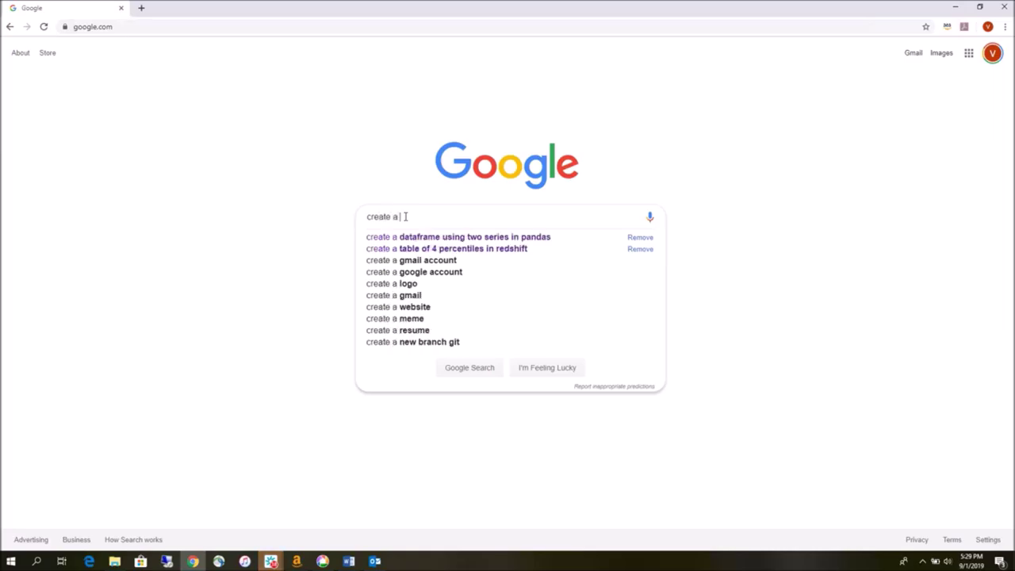
type(" new email account")
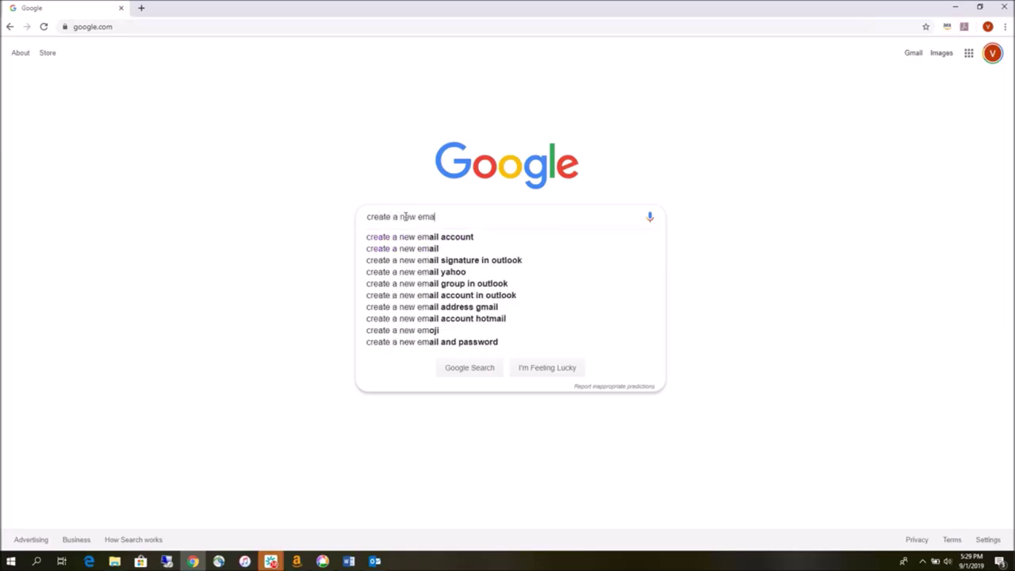
key("Return")
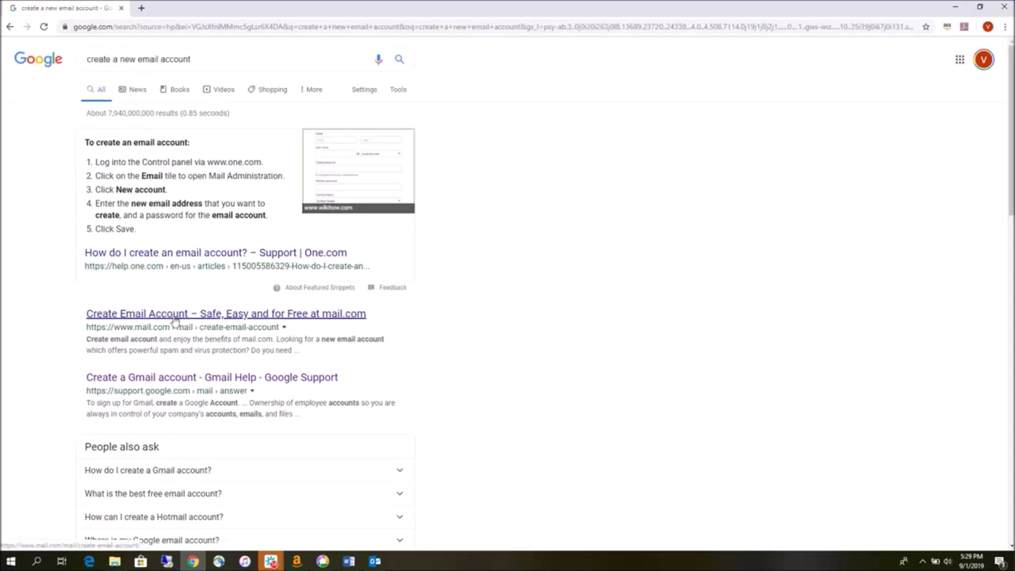
- Change the search to 'create a new gmail account' and open the 'Create a Gmail account' help article
left_click(139, 59)
key("BackSpace")
type("g")
key("Return")
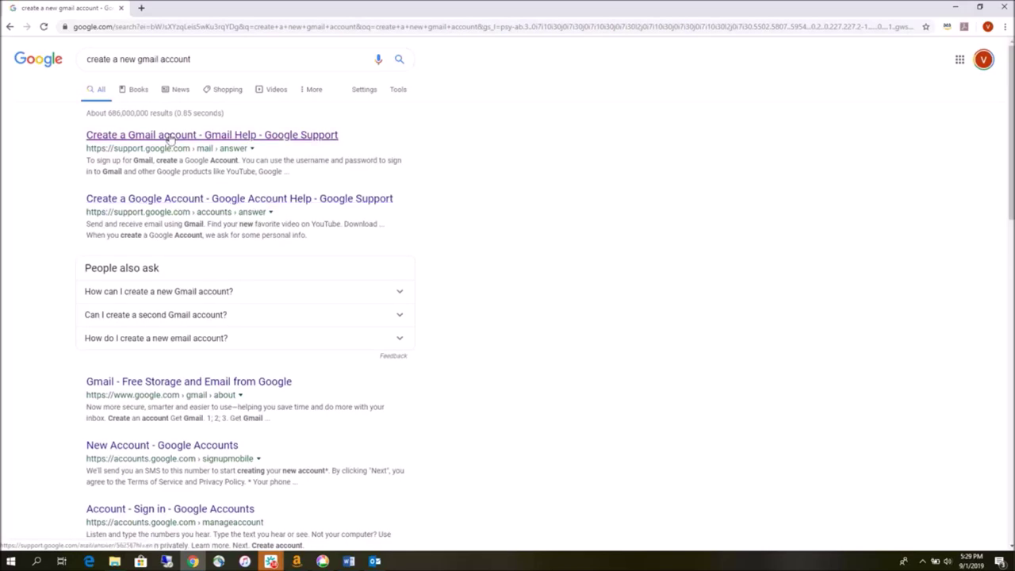
left_click(168, 136)
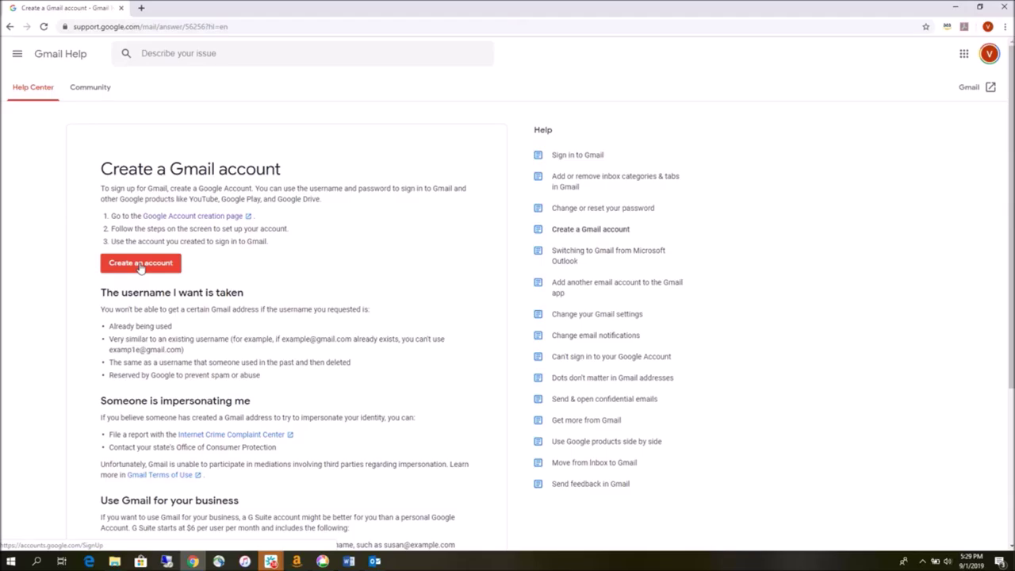
- Start a new Google account and enter the person's first and last name
left_click(139, 264)
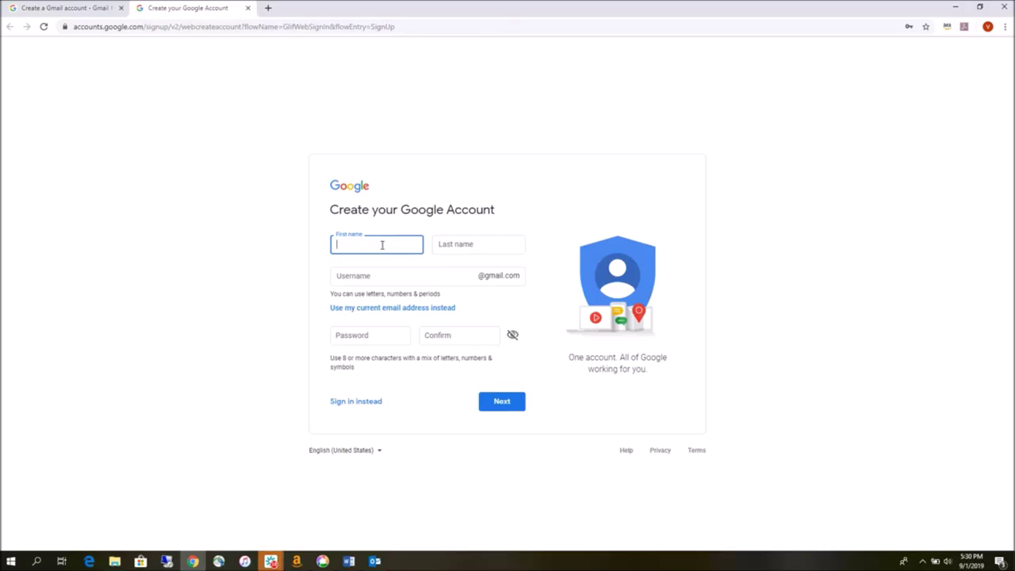
type("Arvina")
left_click(465, 251)
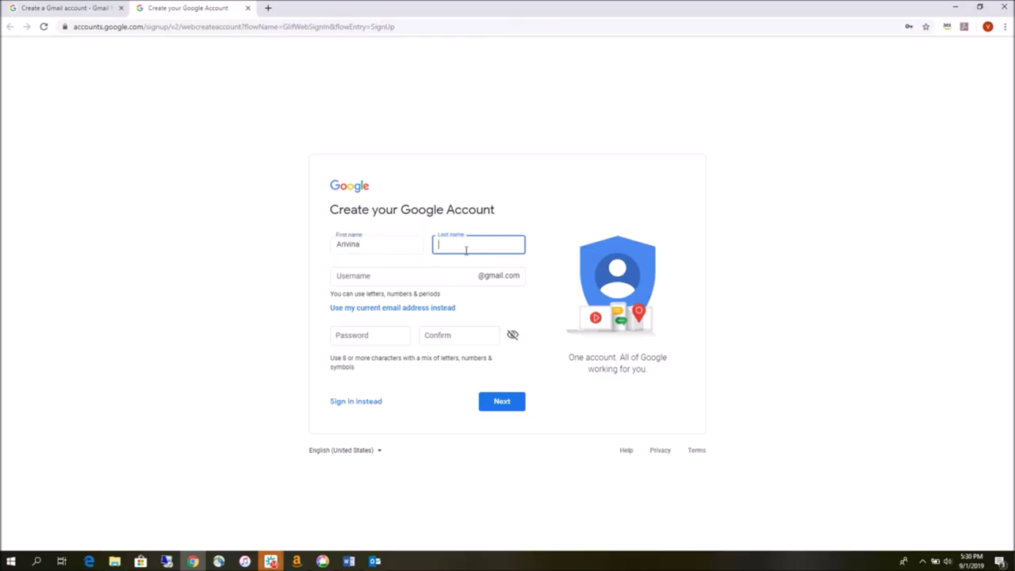
type("Aramane")
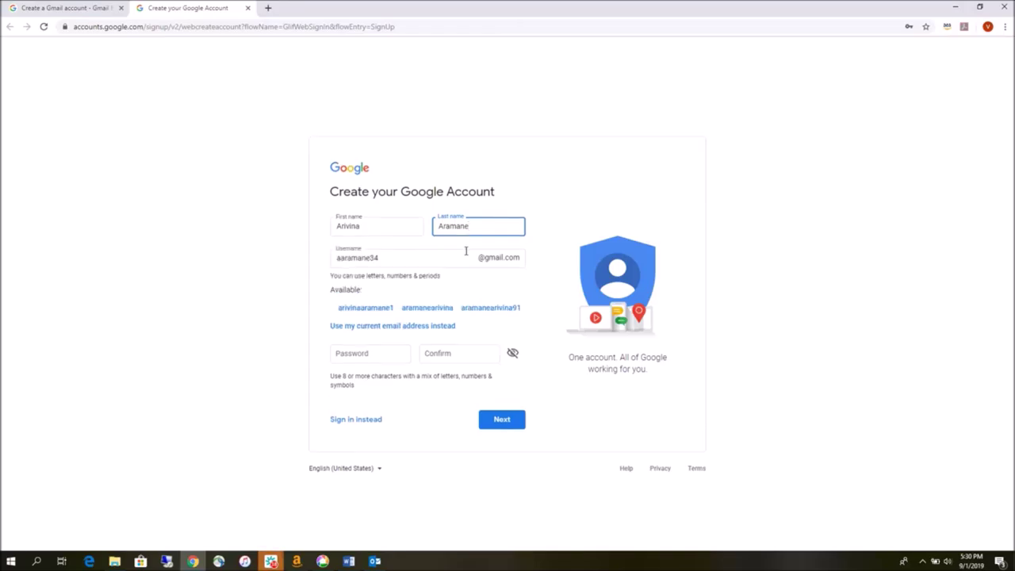
- Replace the suggested username with the chosen Gmail username
left_click(385, 258)
left_click_drag(385, 258, 318, 258)
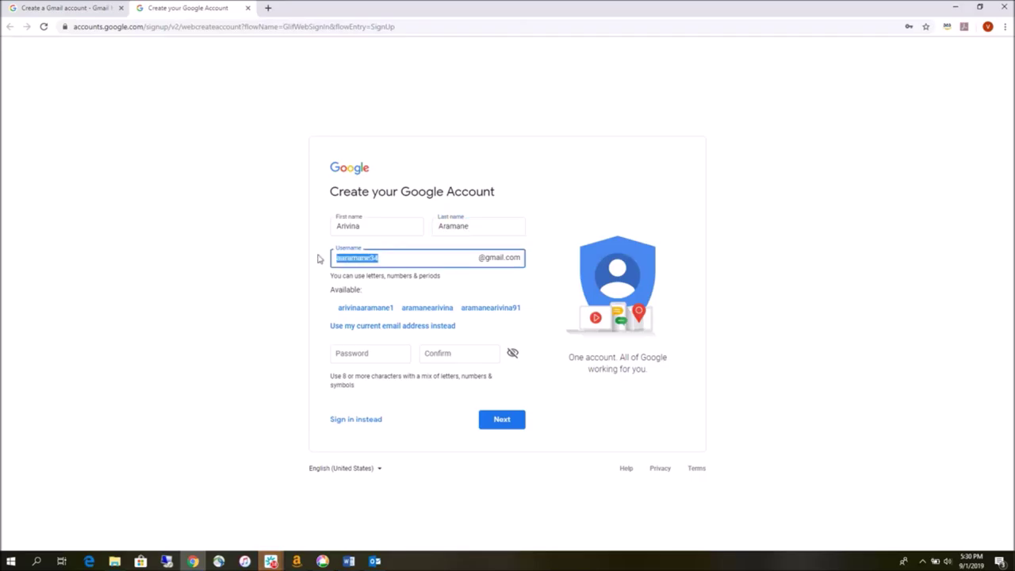
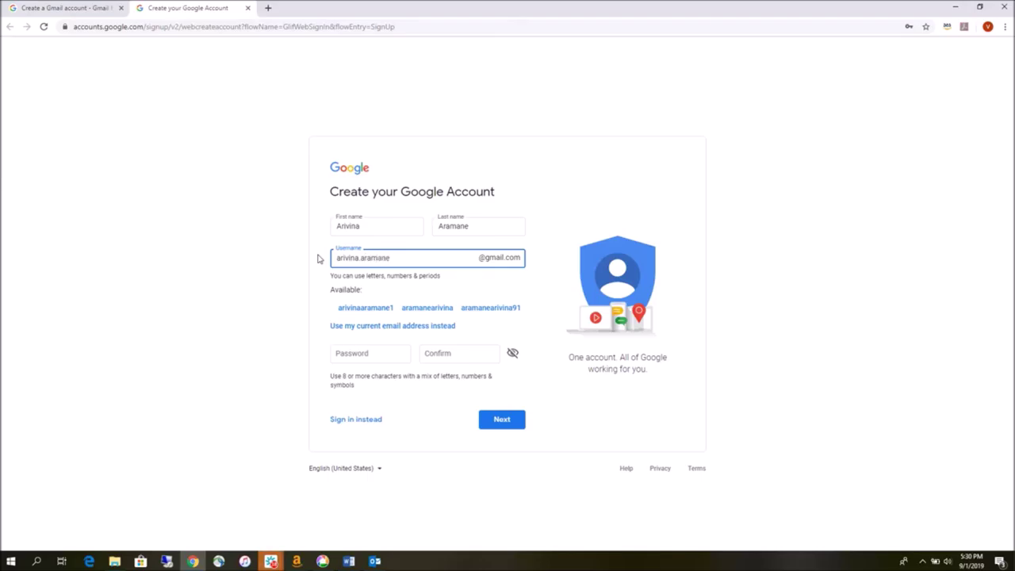
- Enter the new account password in both the Password and Confirm fields
left_click(354, 352)
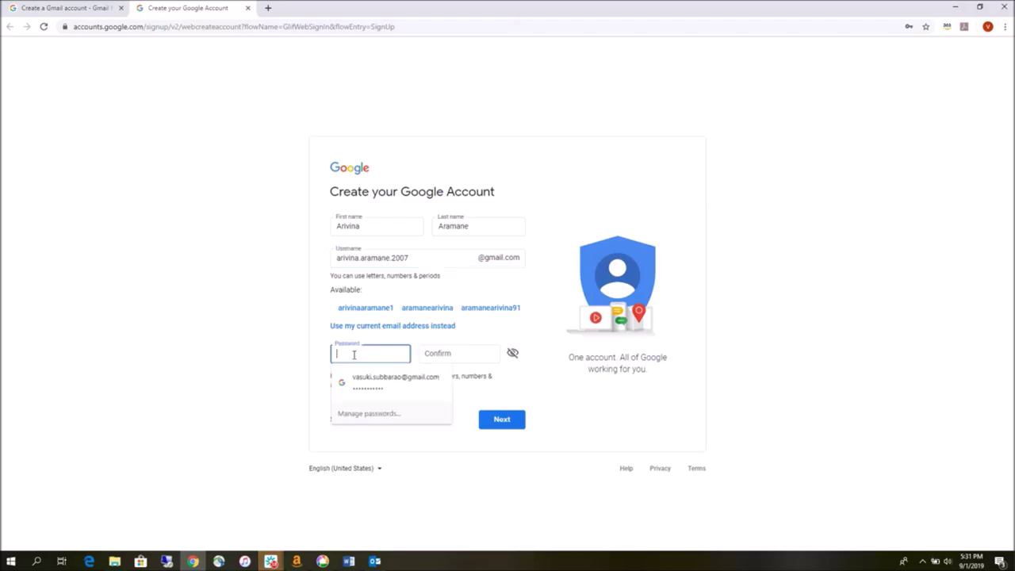
left_click(505, 336)
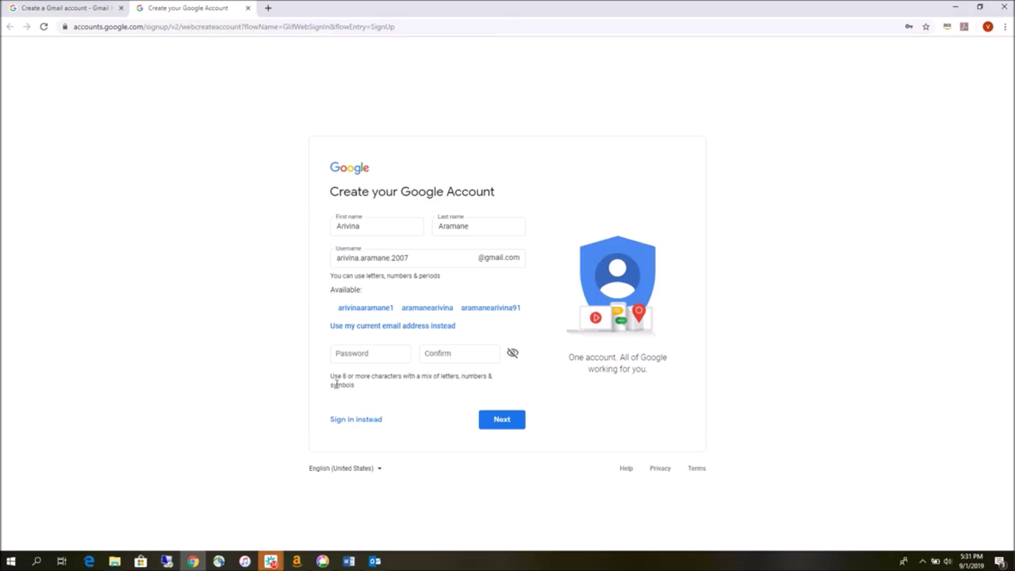
left_click(356, 359)
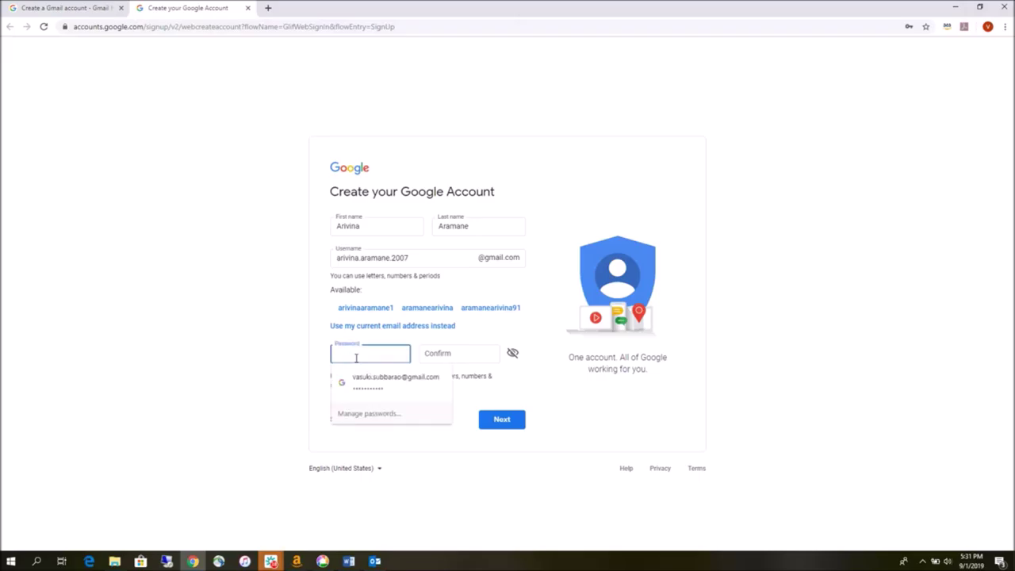
type("******")
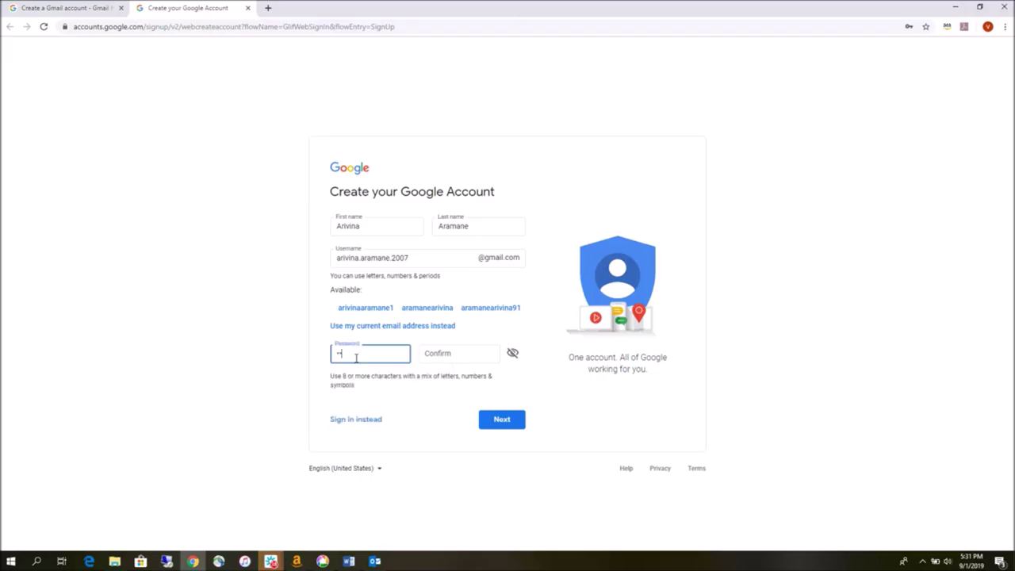
type("****")
type("*")
left_click(426, 355)
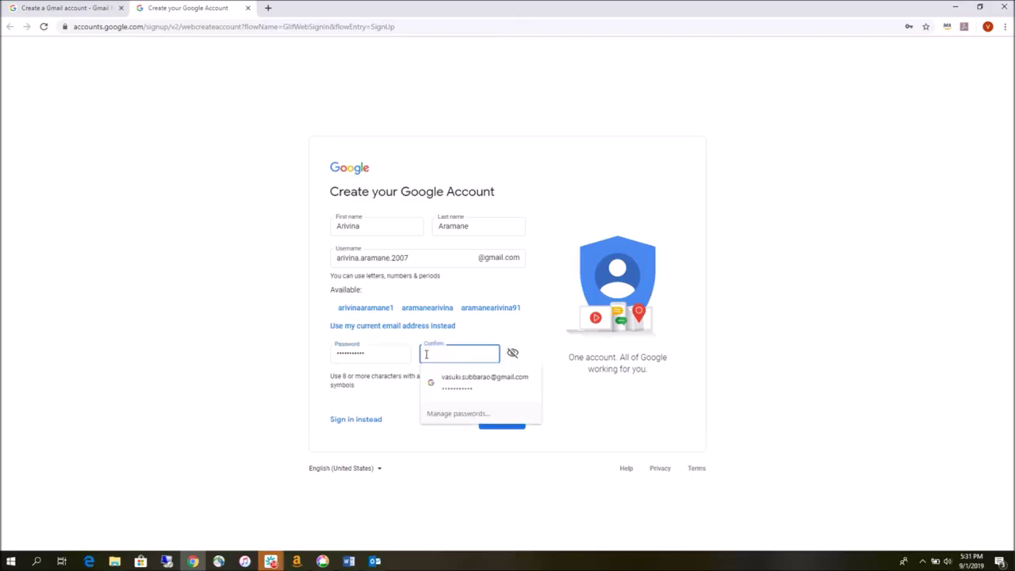
type("******")
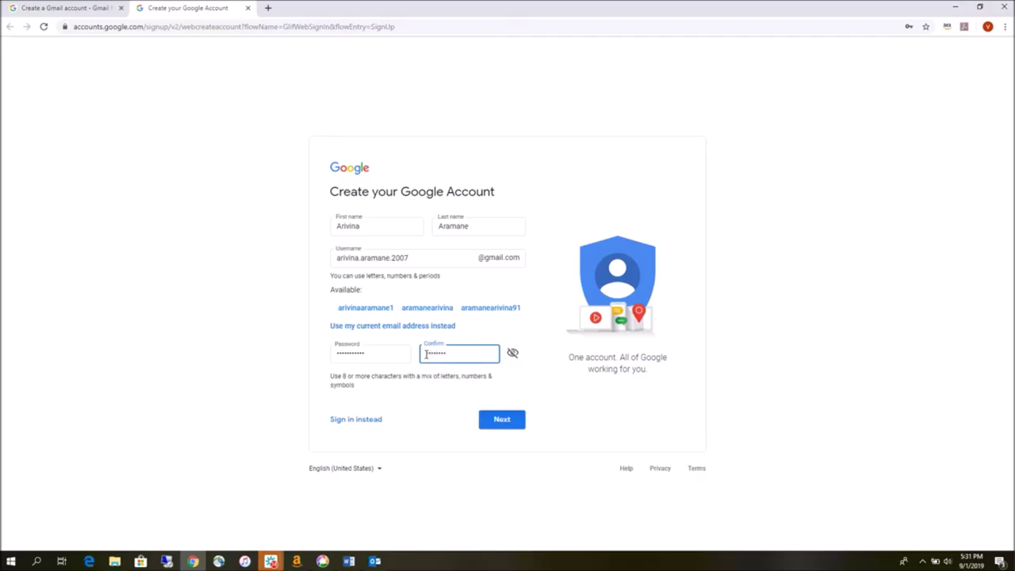
key("BackSpace")
key("BackSpace")
key("BackSpace")
key("BackSpace")
key("BackSpace")
key("BackSpace")
type("**********")
- Submit the account details and enter the phone number on the welcome page
left_click(499, 422)
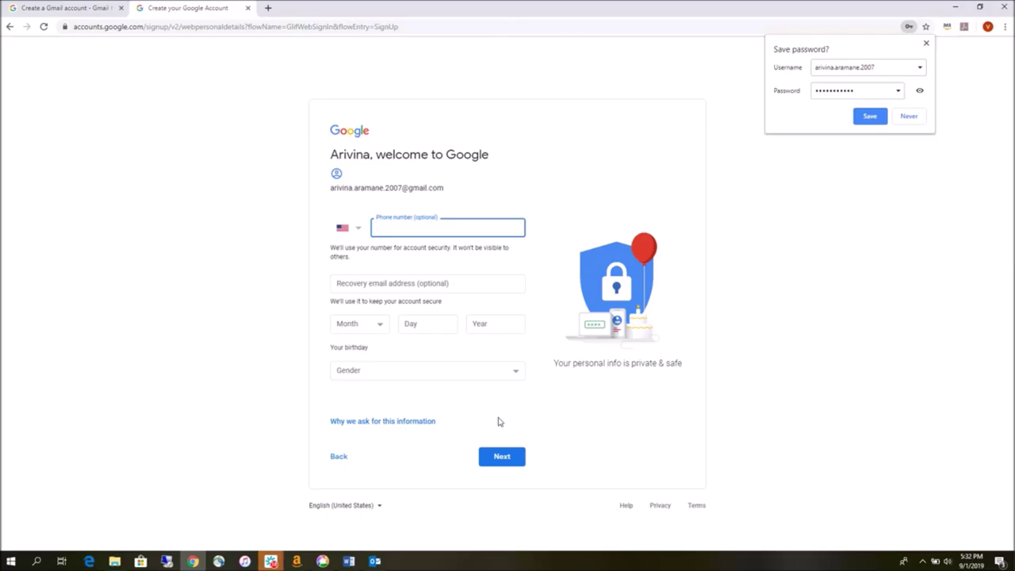
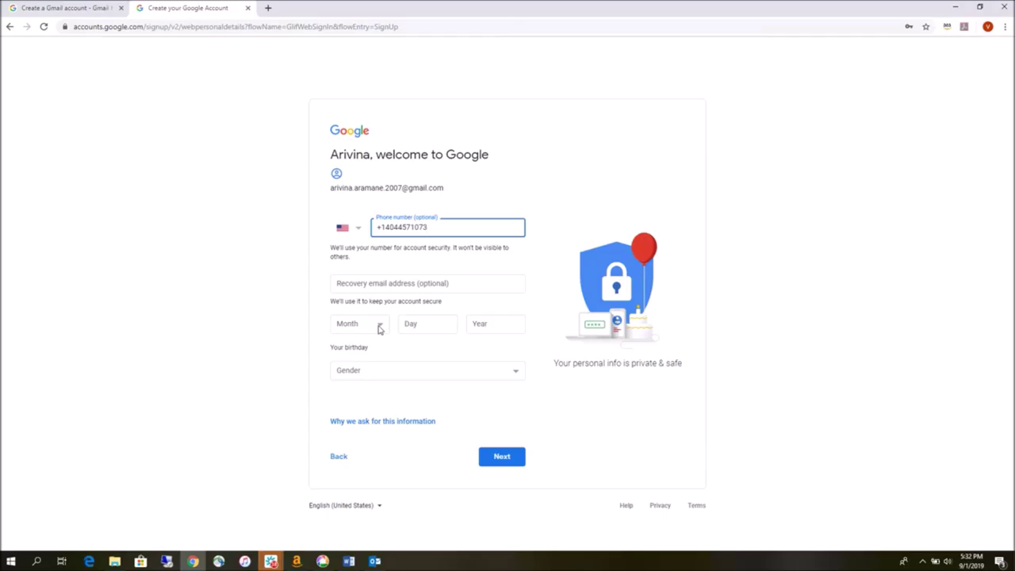
left_click(467, 320)
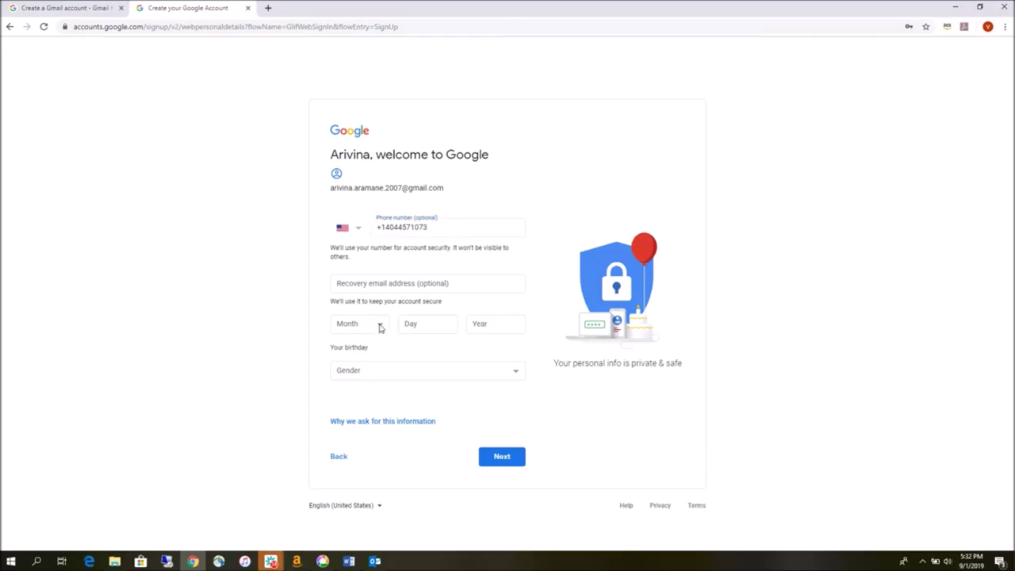
- Set the birthday to January 1, 2000 and gender to Female, then continue
left_click(379, 327)
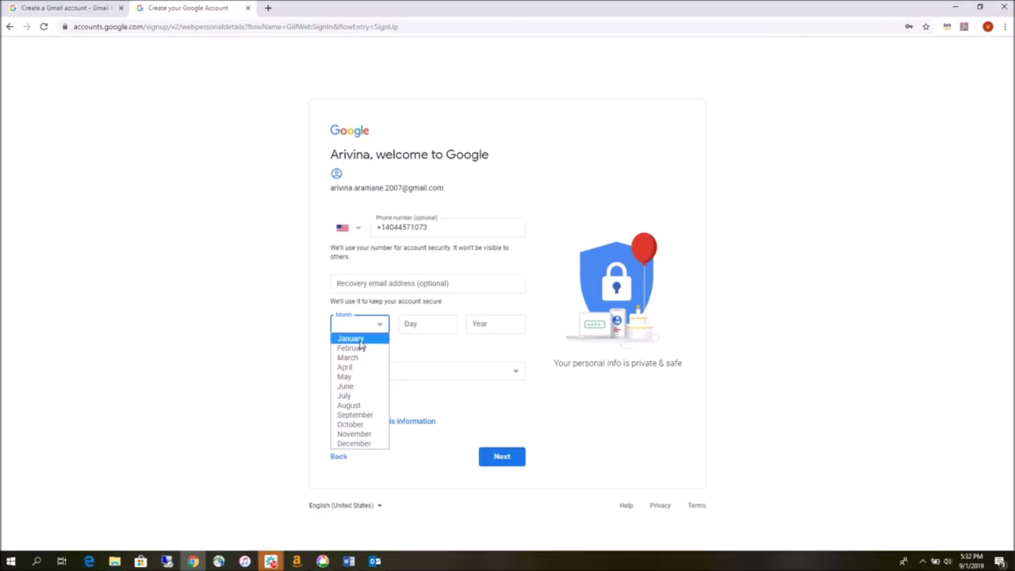
left_click(359, 341)
left_click(418, 323)
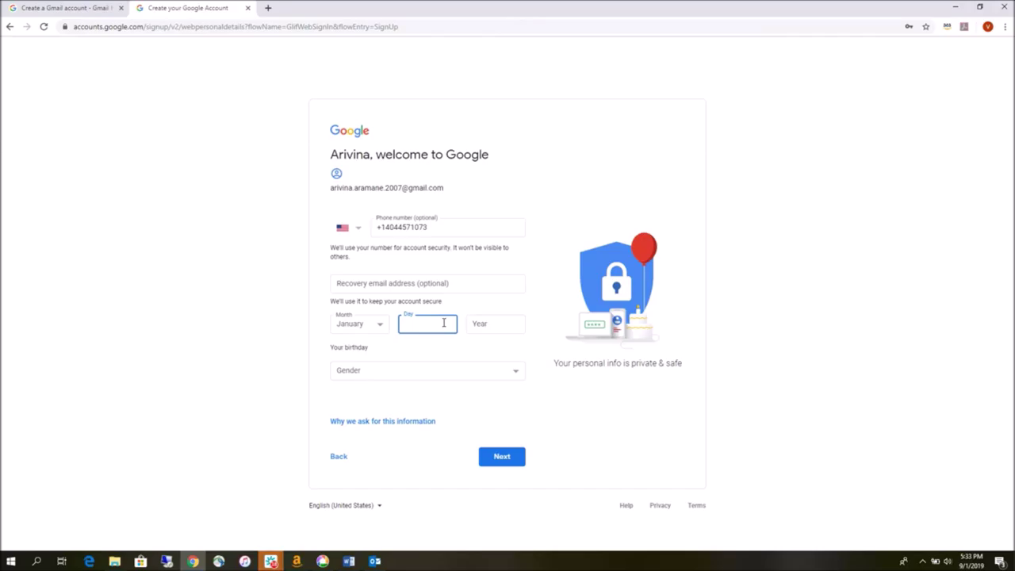
type("01")
left_click(487, 321)
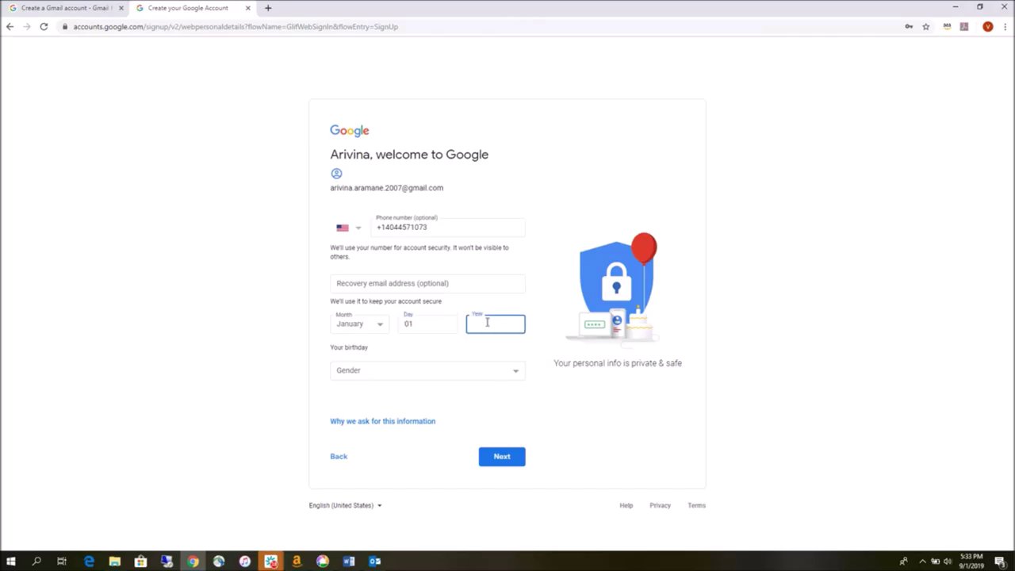
type("199")
key("BackSpace")
key("BackSpace")
key("BackSpace")
type("2008")
left_click(380, 376)
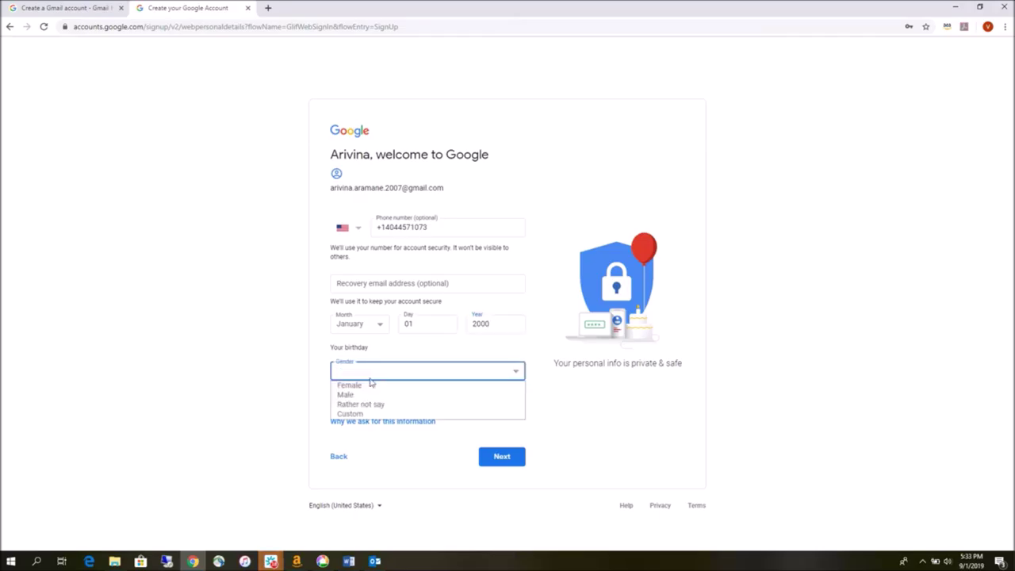
left_click(365, 387)
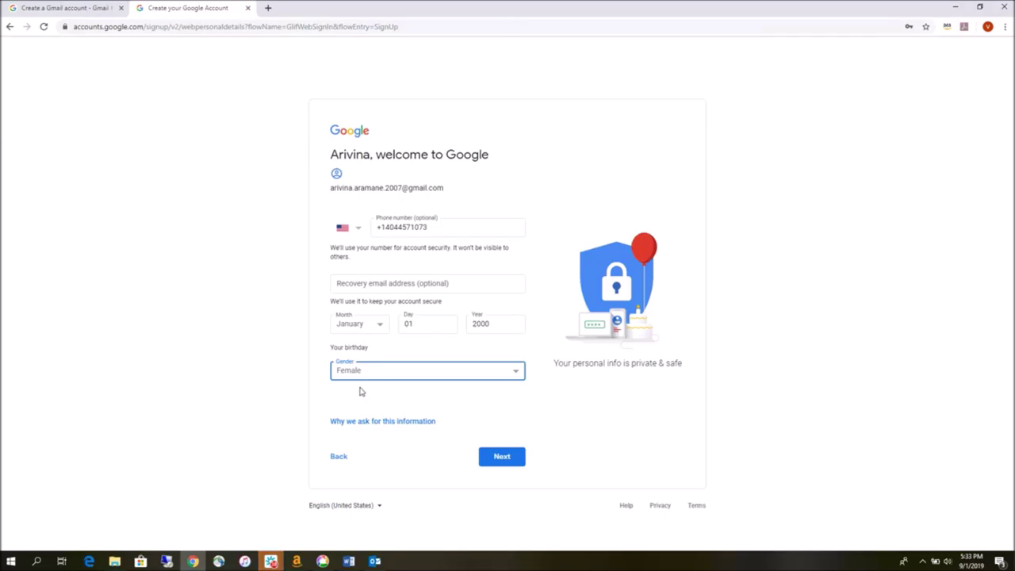
left_click(498, 459)
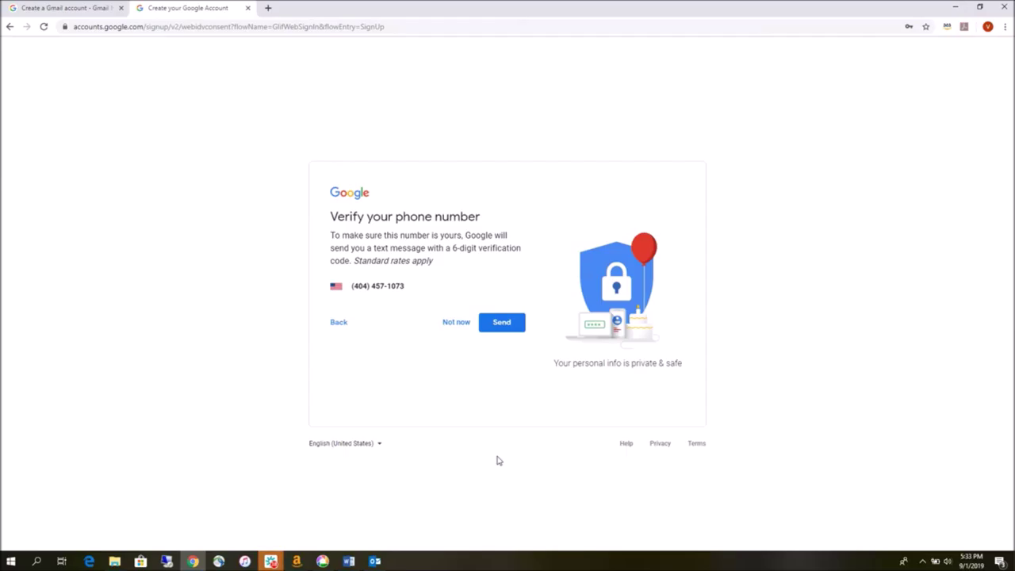
- Send a code to the phone and verify it with the six-digit code received
left_click(500, 323)
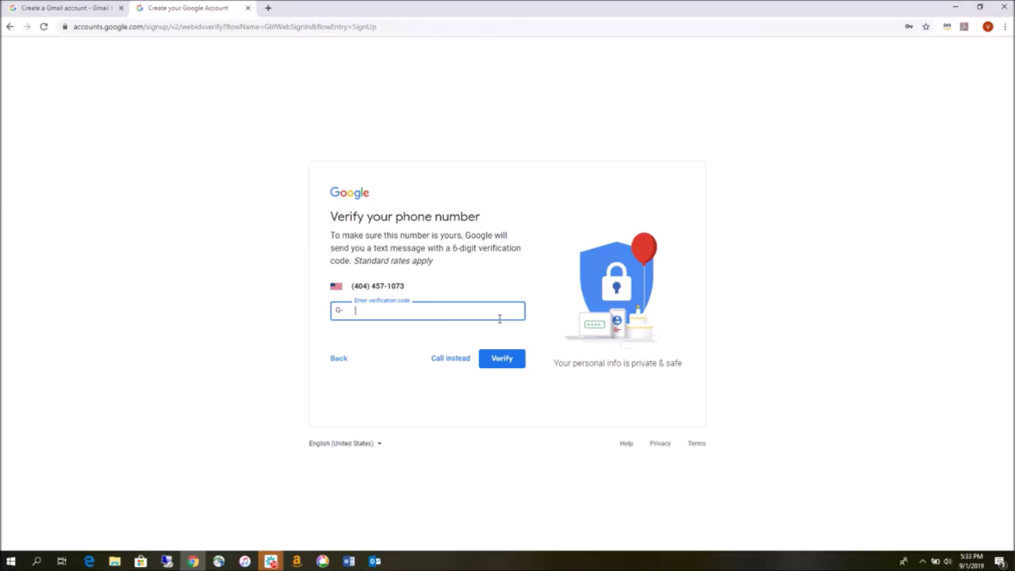
left_click(495, 360)
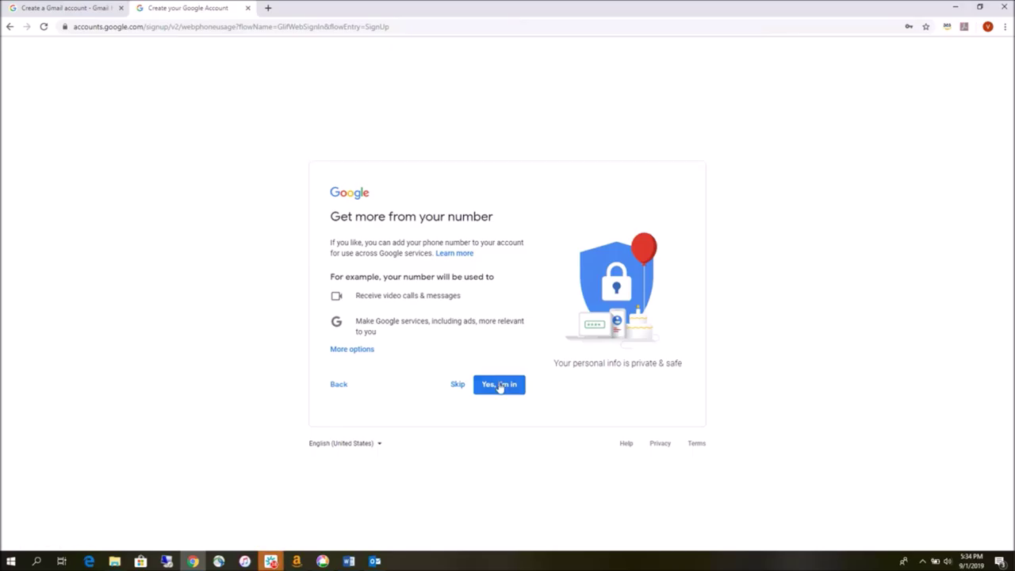
- Opt in to using the number across Google services and accept the Privacy and Terms
left_click(501, 386)
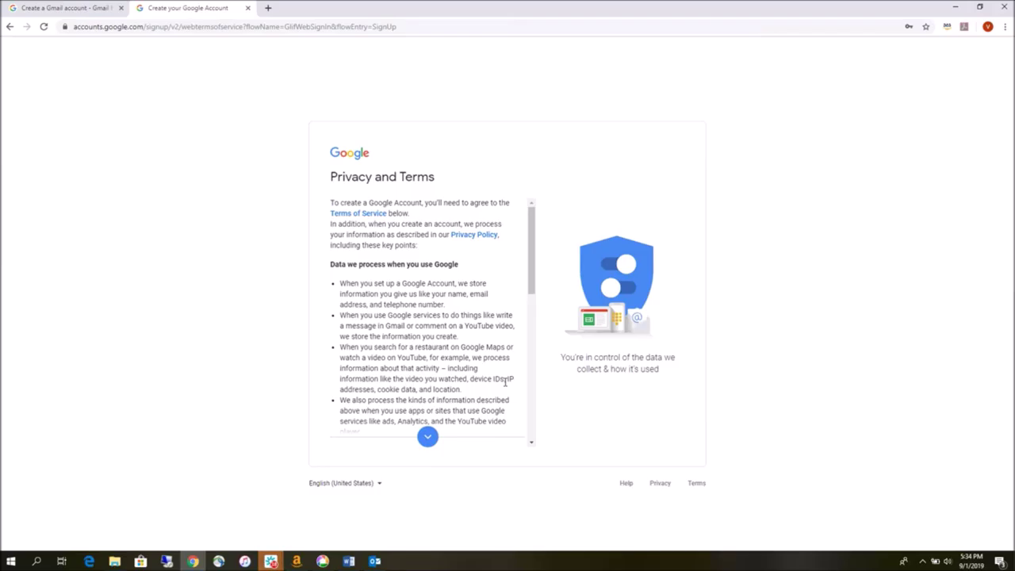
left_click_drag(532, 274, 508, 432)
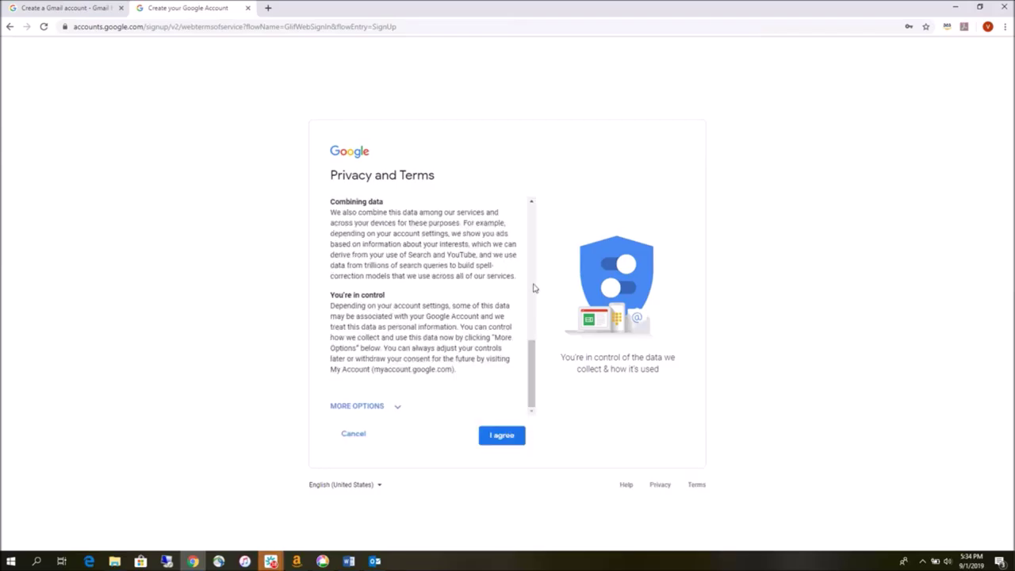
left_click(514, 441)
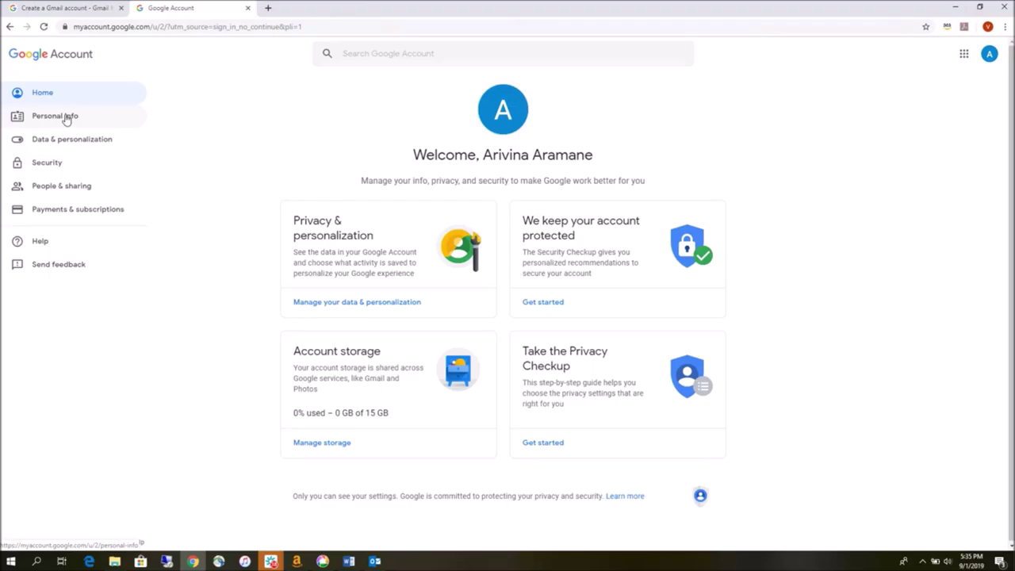
- Go to the Personal info section of the Google Account
left_click(59, 118)
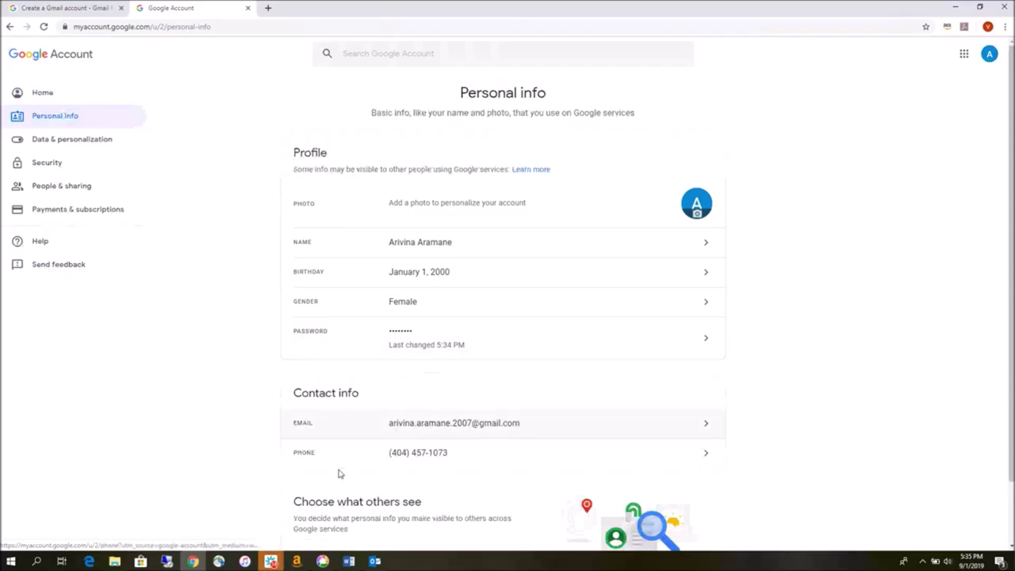
- Select the profile avatar on the Personal info page to change the photo
scroll(409, 467, "down", 1)
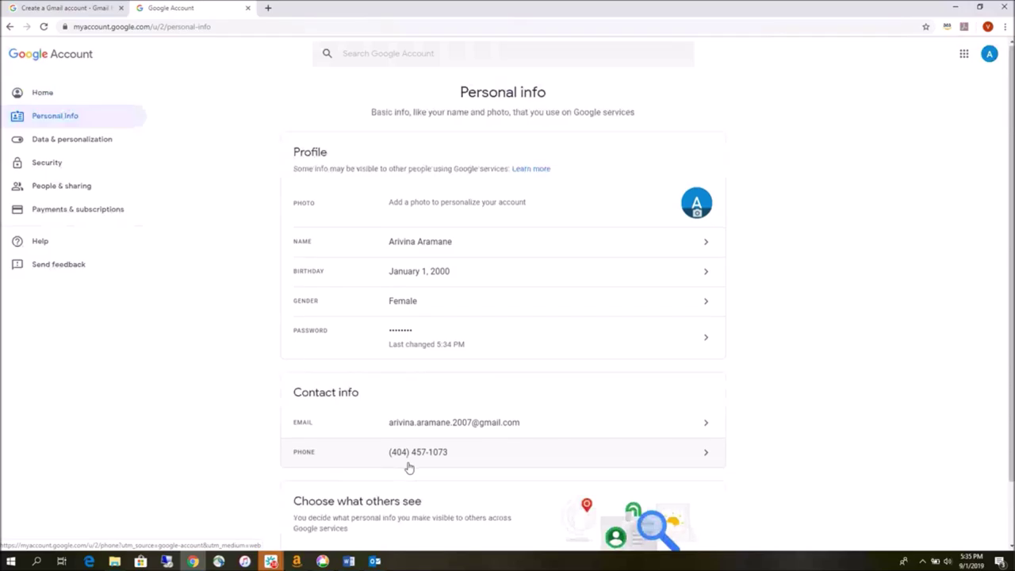
scroll(409, 468, "down", 1)
scroll(409, 468, "up", 1)
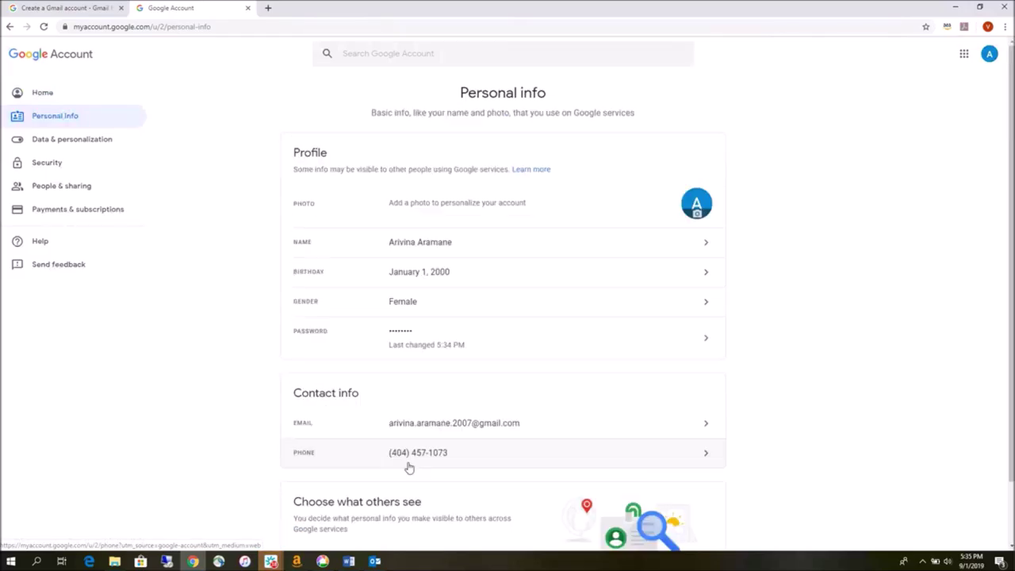
left_click(696, 204)
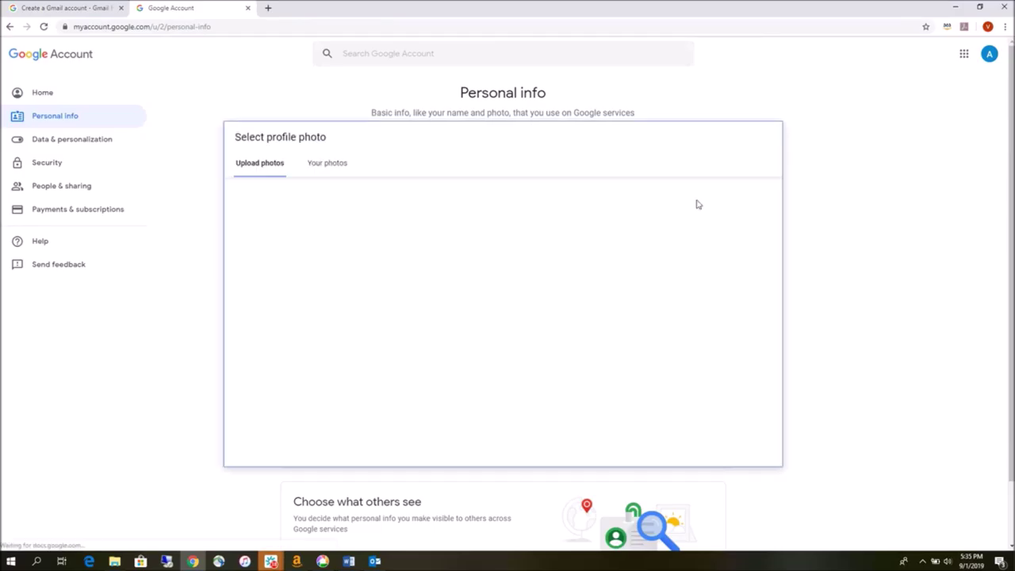
- Pick a photo from the computer: Pictures > Norway July 2019 > COTC > IMG_4656
left_click(502, 351)
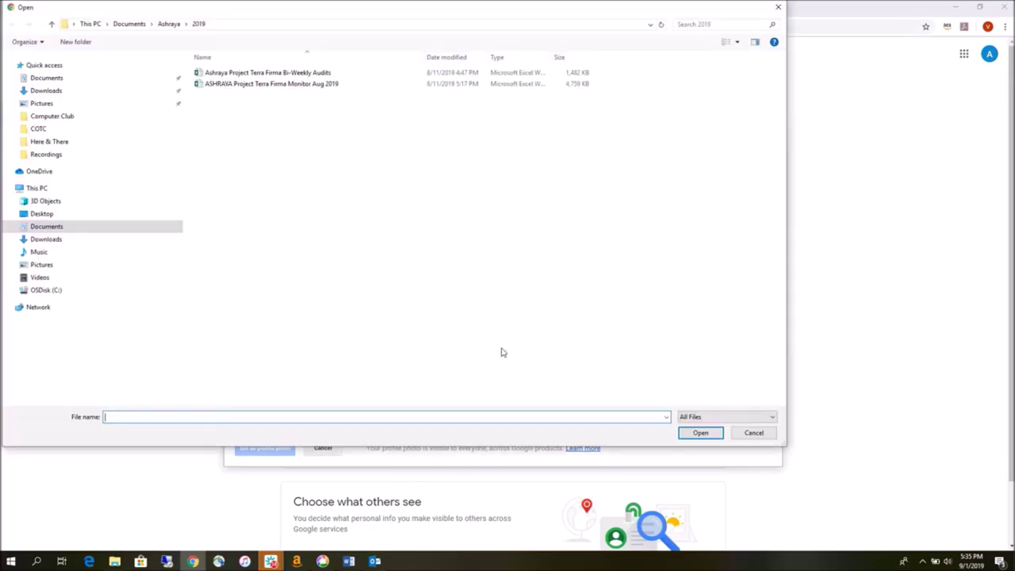
left_click(12, 266)
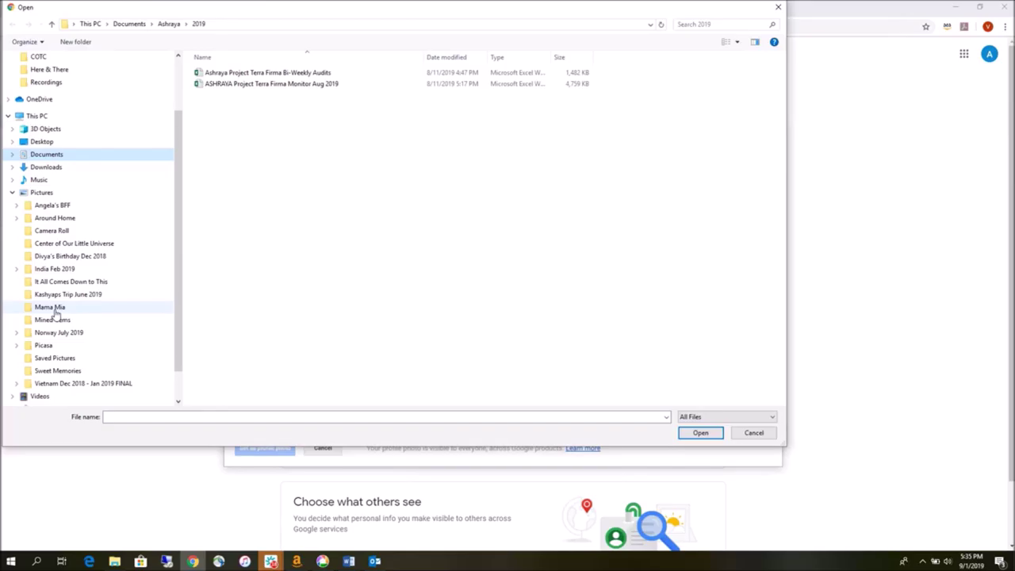
left_click(46, 334)
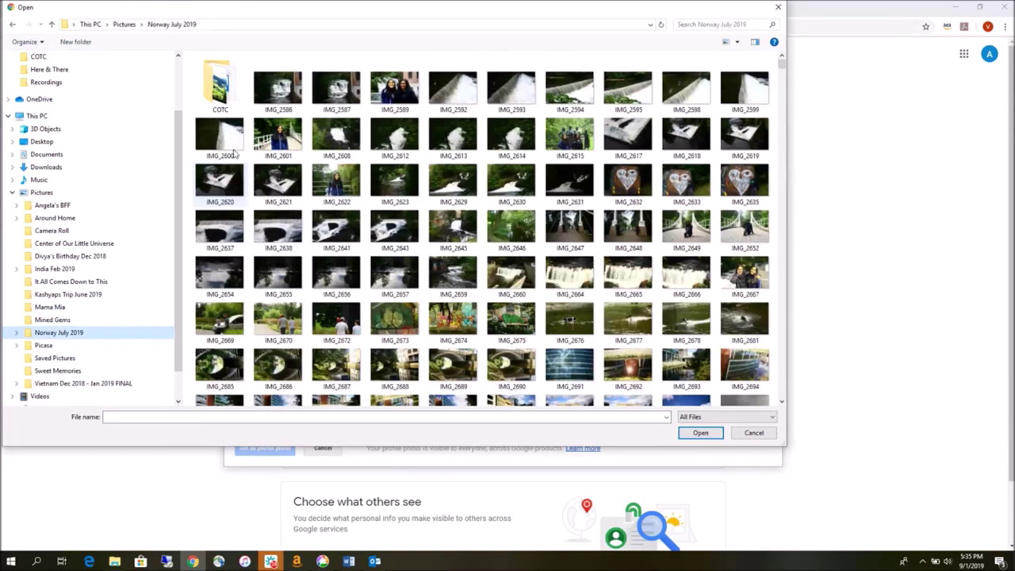
double_click(226, 94)
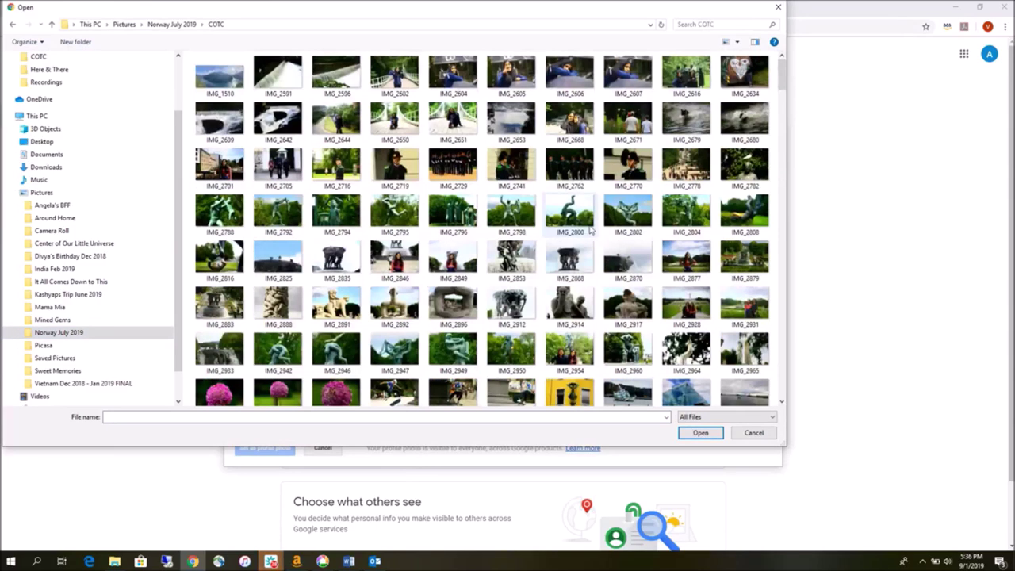
scroll(589, 163, "down", 10)
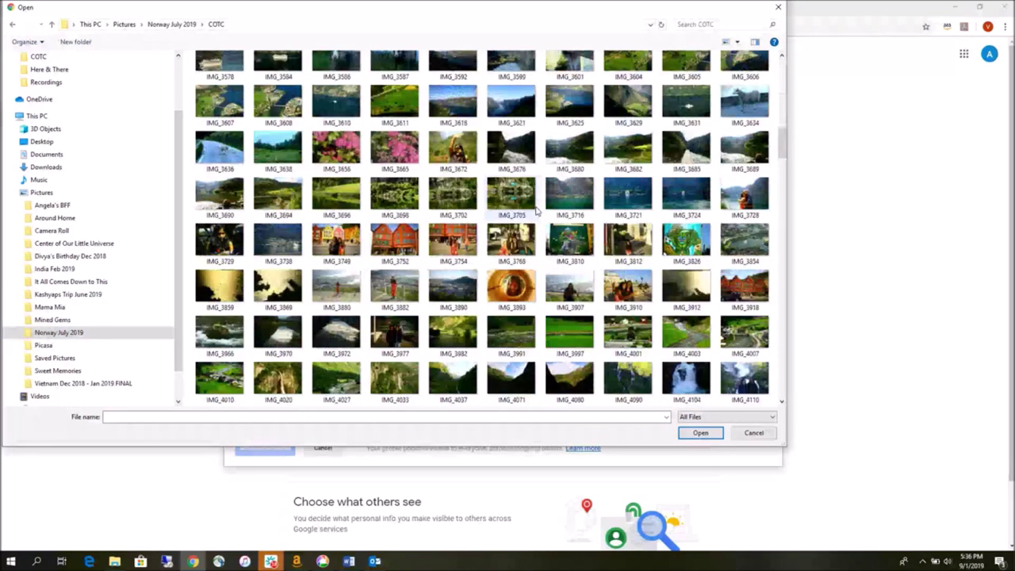
scroll(536, 210, "down", 5)
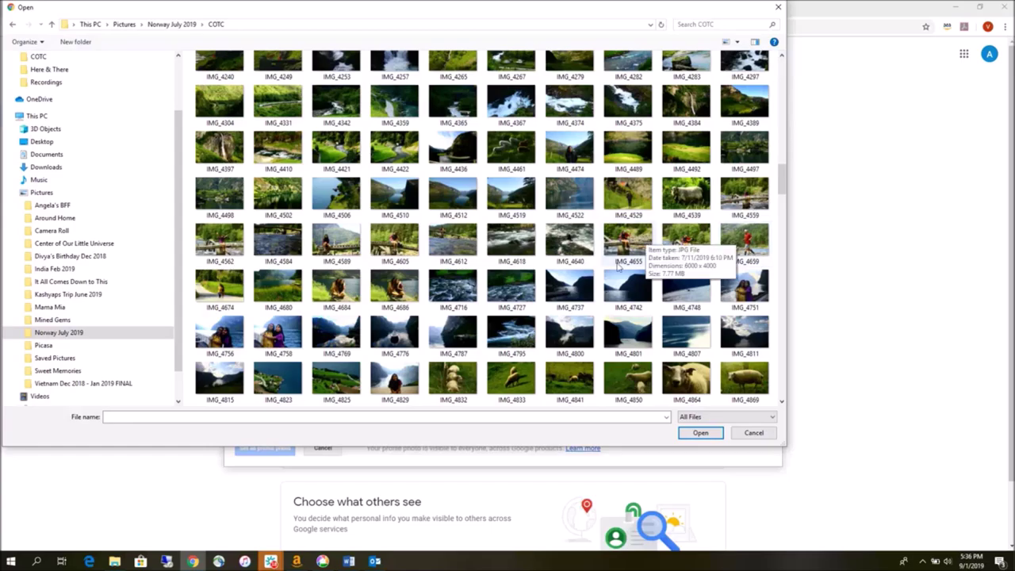
left_click(687, 248)
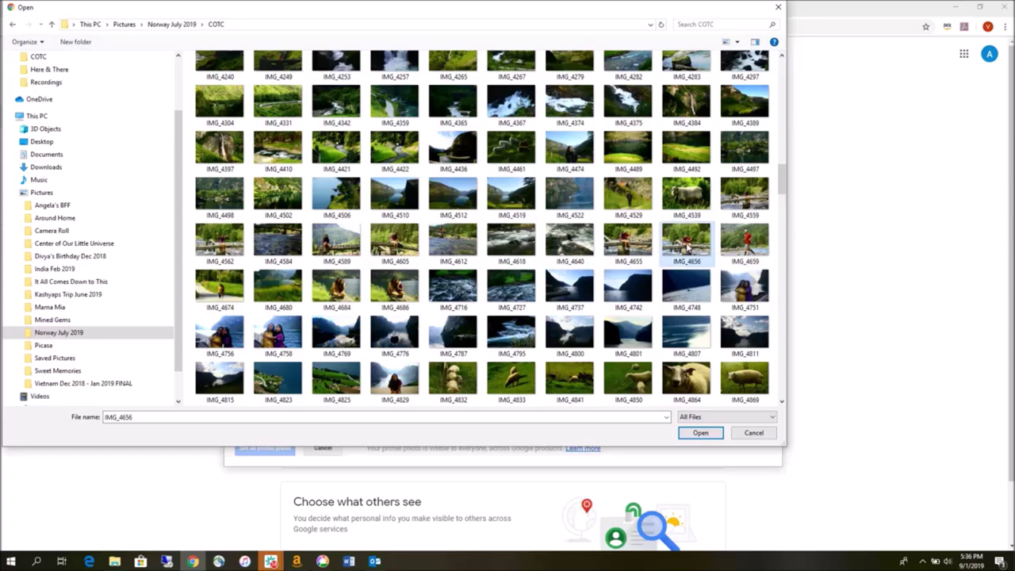
- Upload IMG_4656, crop it to the two people on the log, and set it as the profile photo
double_click(687, 247)
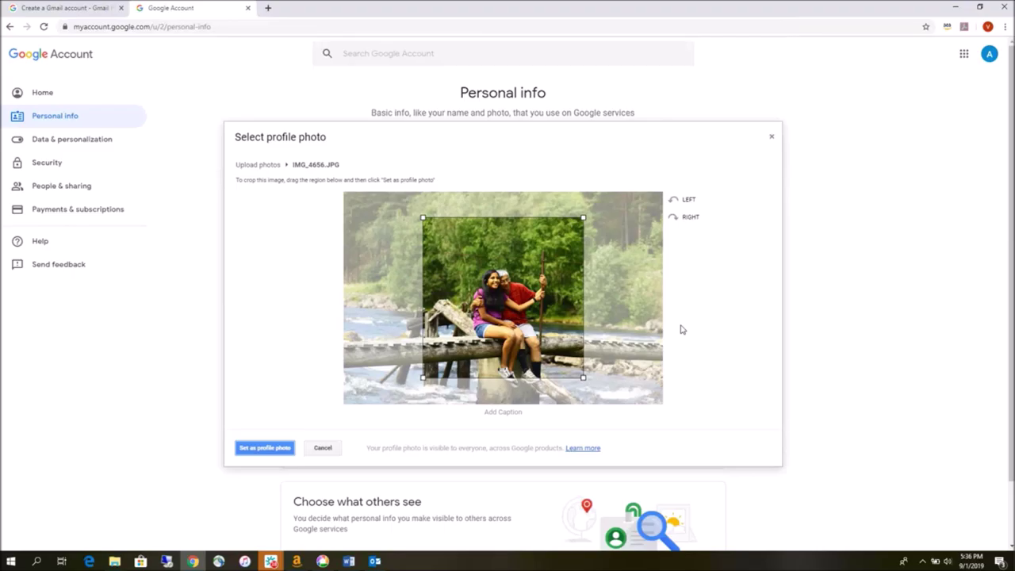
left_click_drag(579, 227, 579, 231)
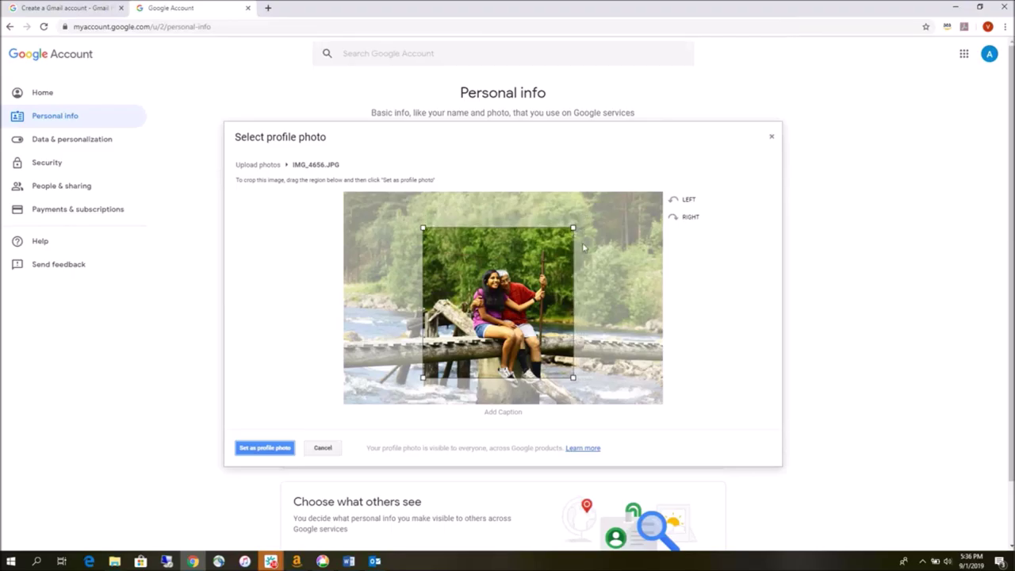
left_click_drag(578, 383, 596, 401)
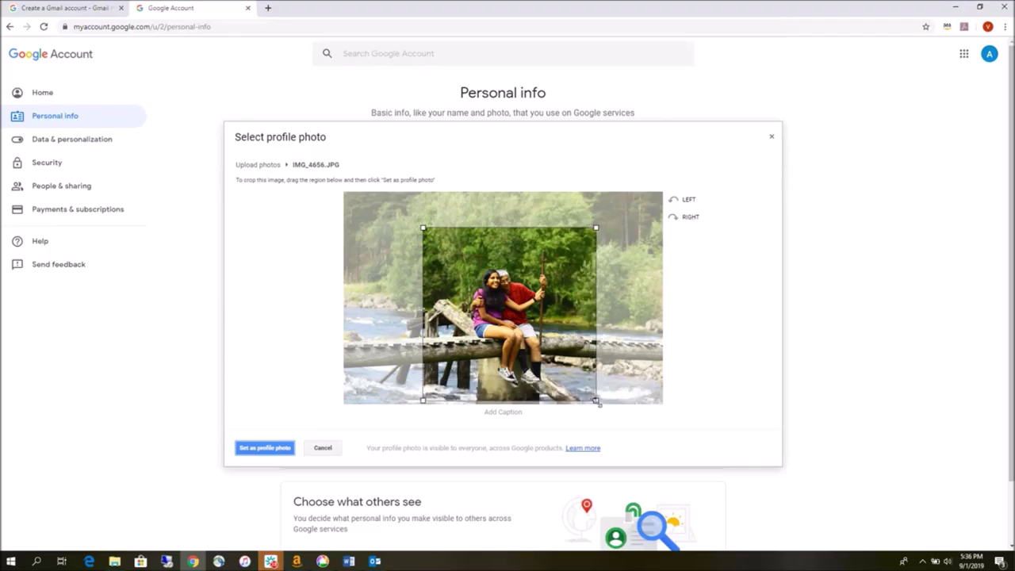
left_click(249, 448)
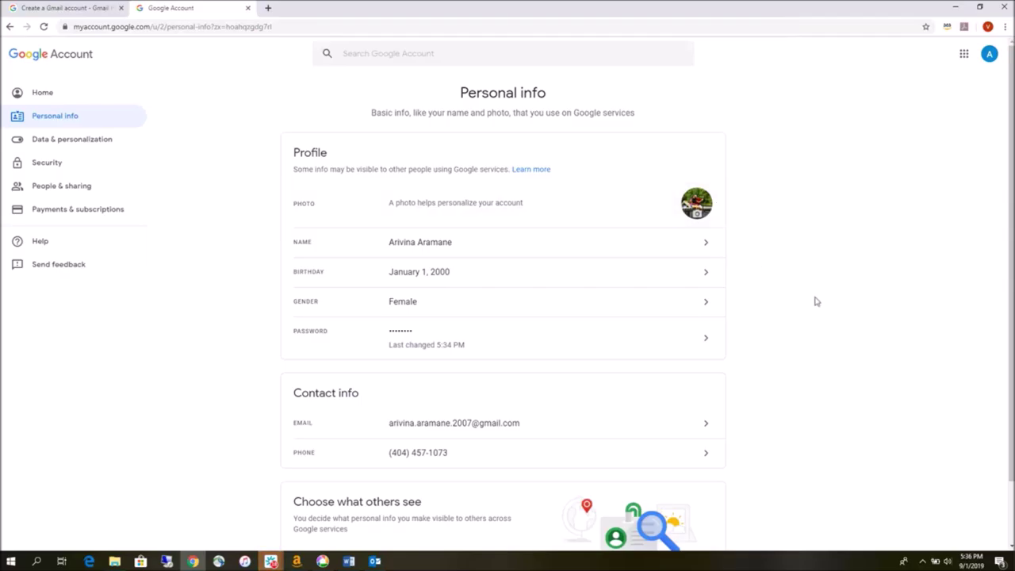
- Go to the Google Account's Security page and look over its settings
scroll(816, 301, "down", 2)
scroll(816, 302, "up", 2)
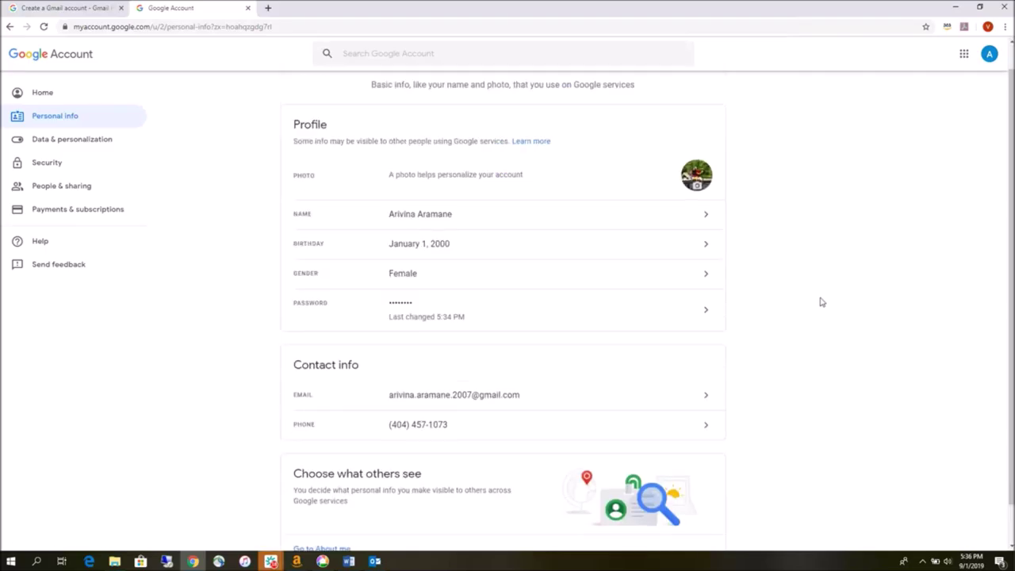
left_click(46, 163)
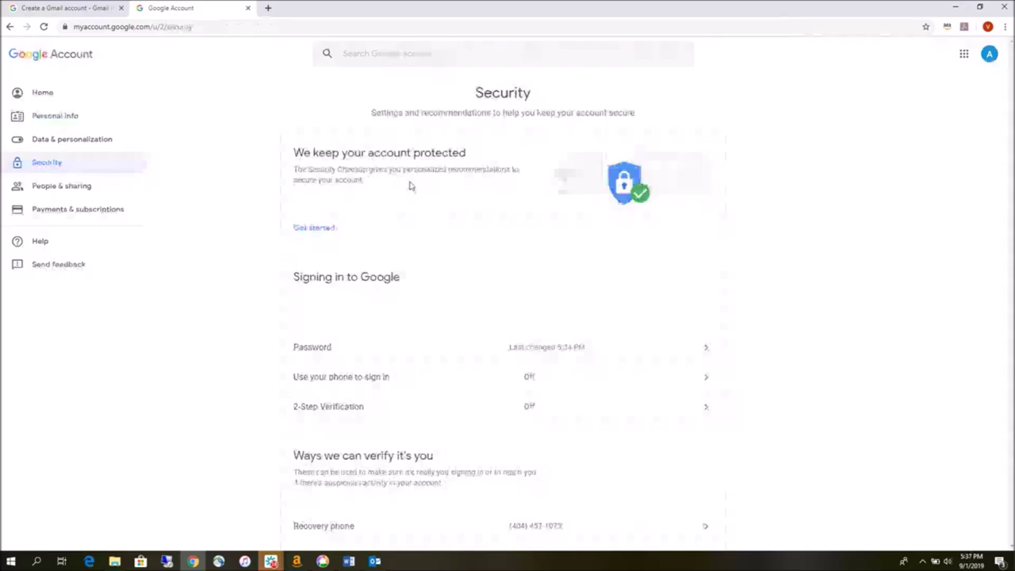
scroll(769, 310, "down", 2)
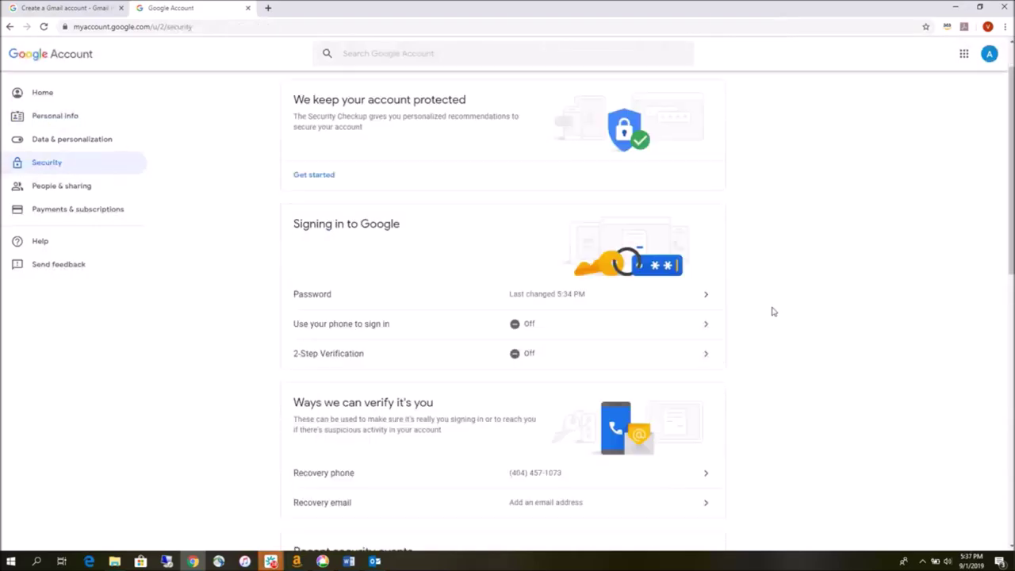
scroll(773, 312, "down", 4)
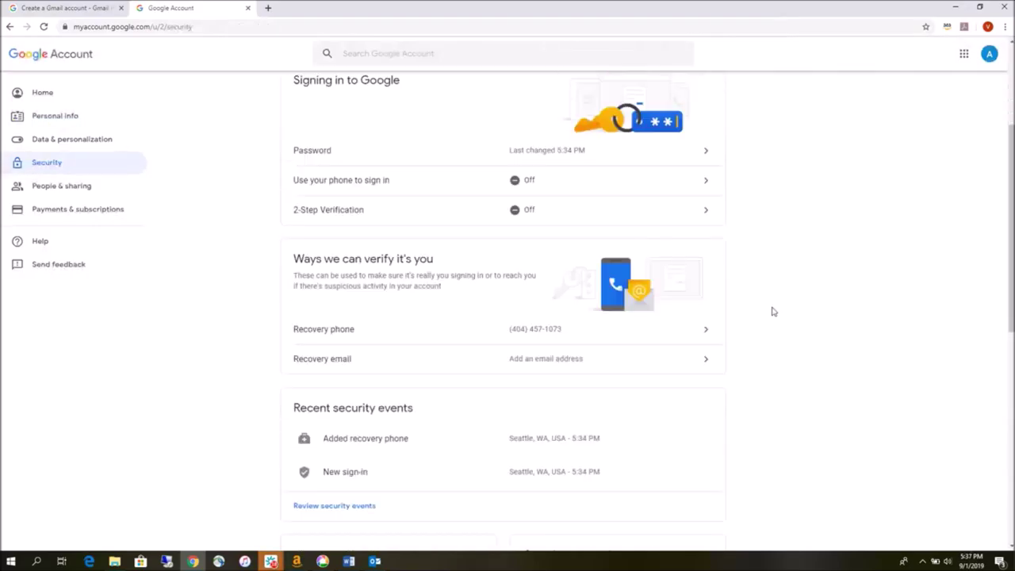
scroll(772, 311, "up", 5)
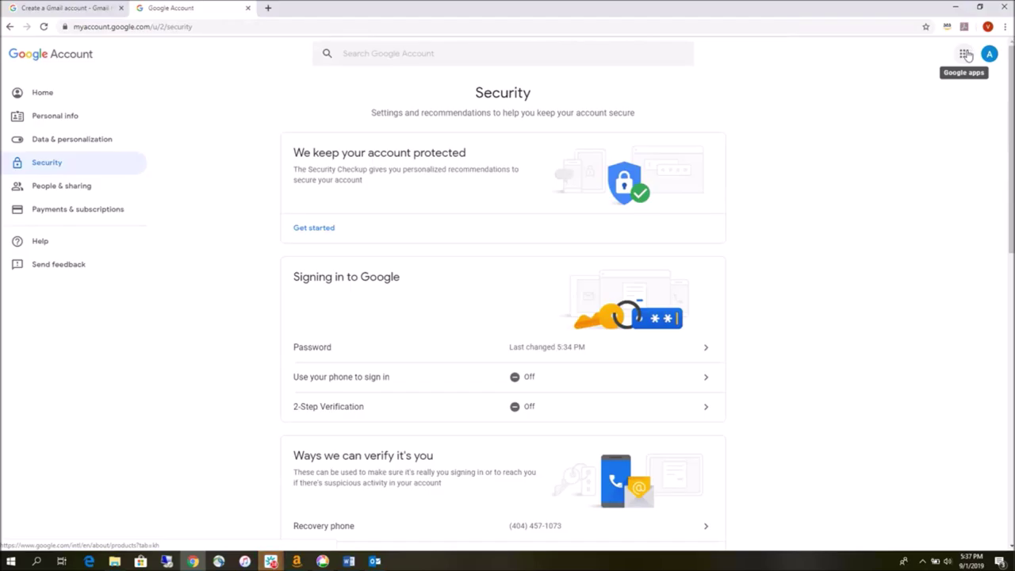
- Open the Google apps list from the Security page
left_click(968, 54)
left_click(796, 76)
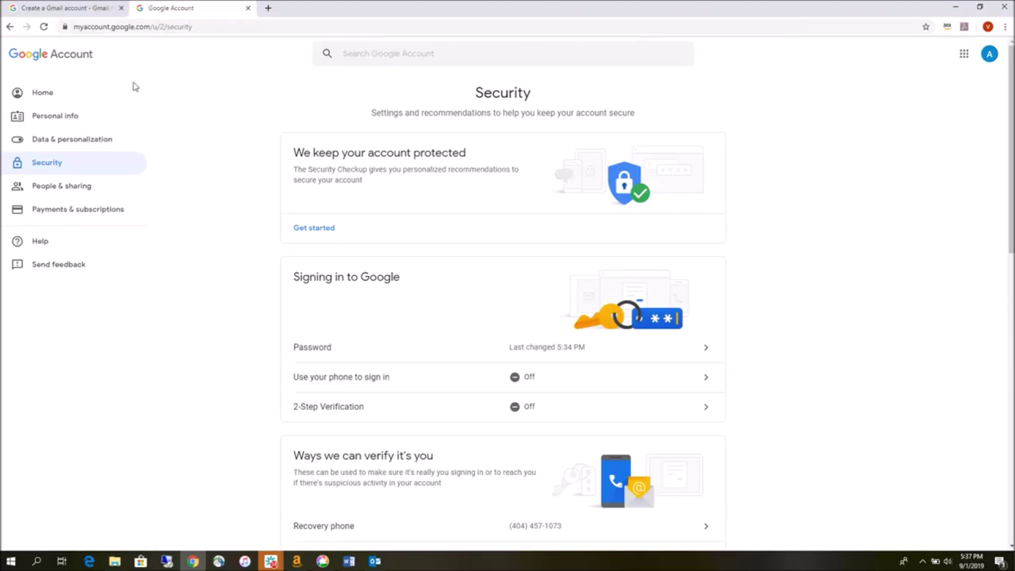
left_click(963, 56)
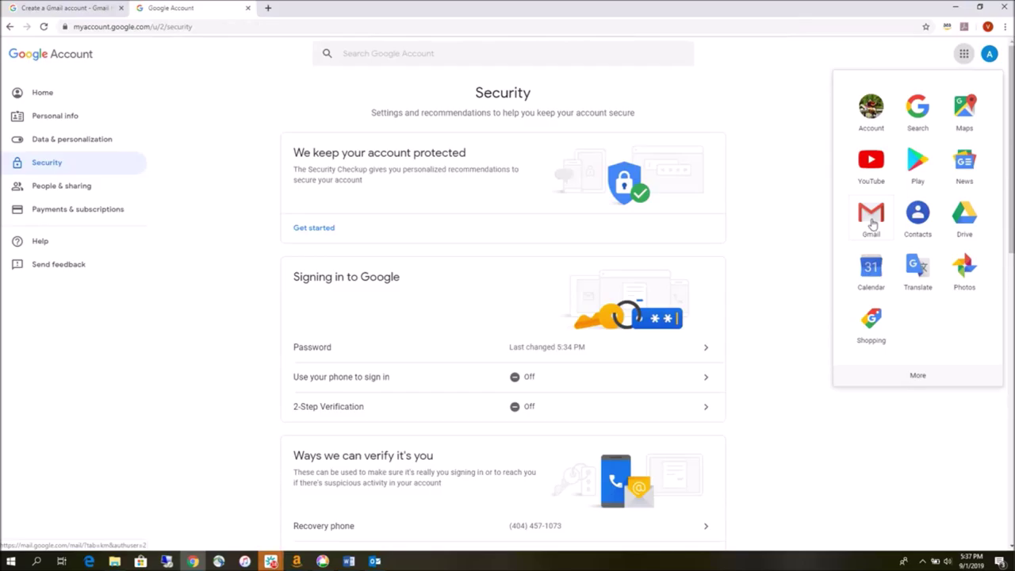
- Open Gmail for the new account and finish its welcome setup with the Default view
left_click(872, 223)
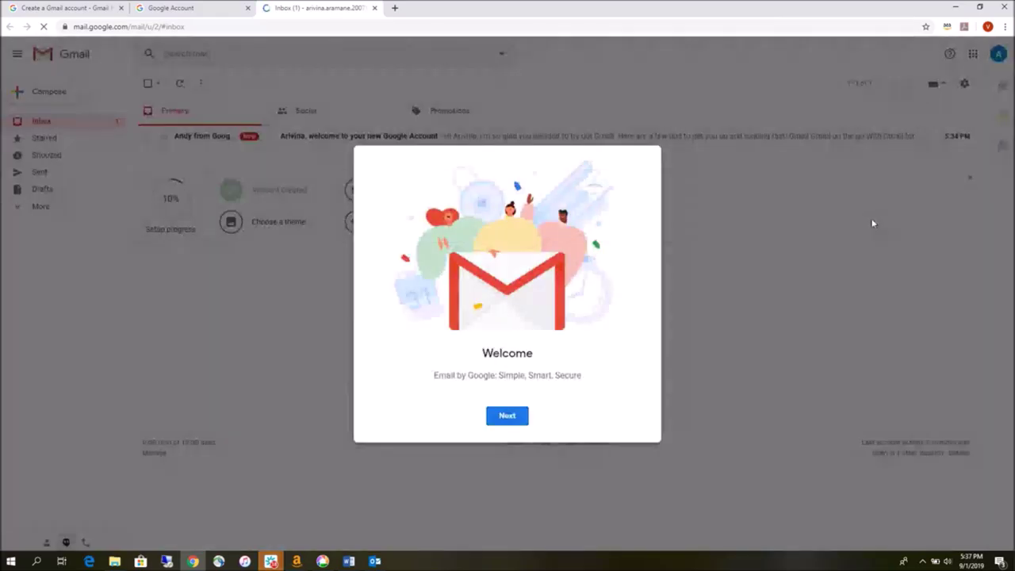
left_click(501, 419)
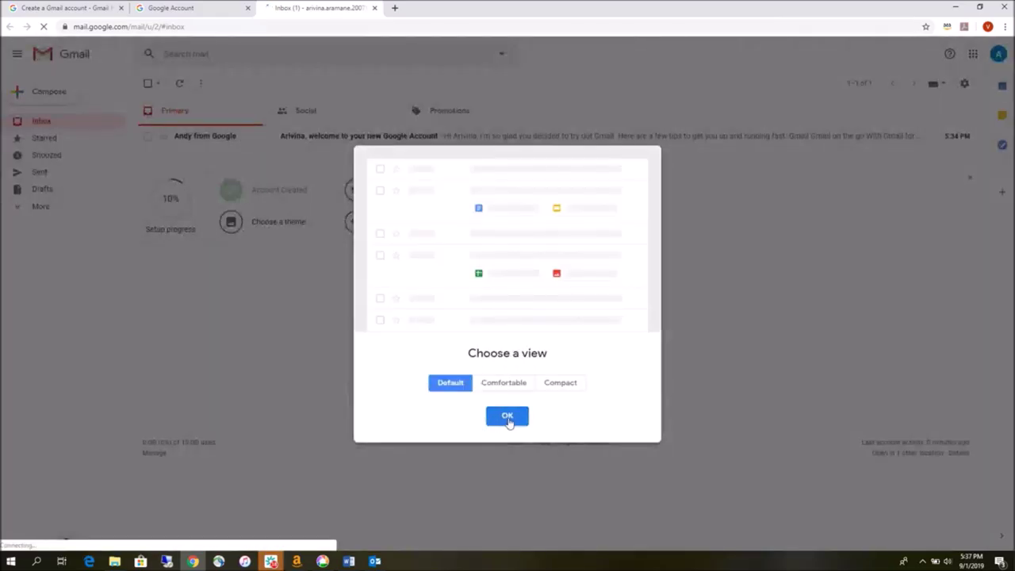
left_click(511, 420)
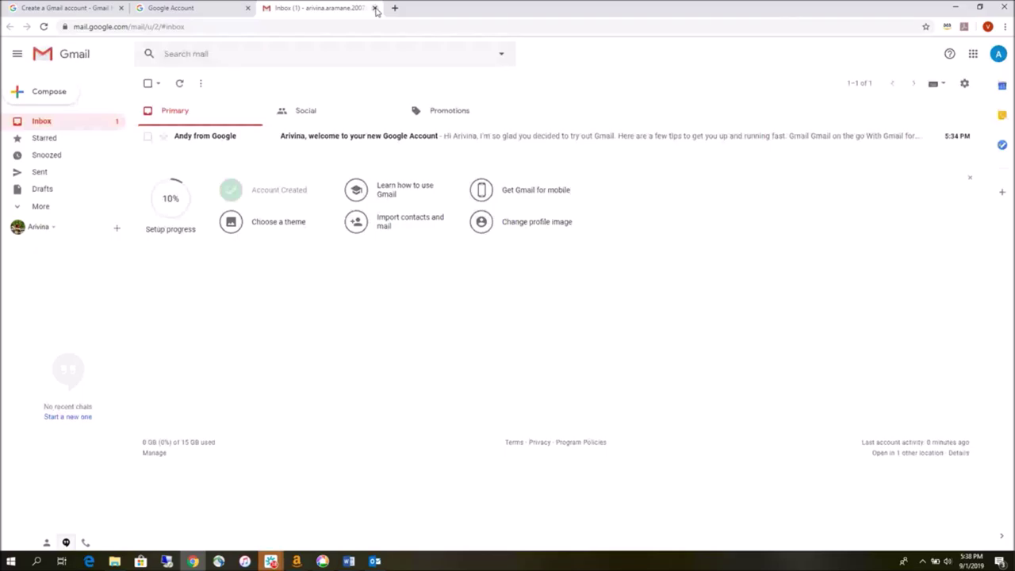
- Close the new account's inbox, Google Account settings and help tabs
left_click(375, 8)
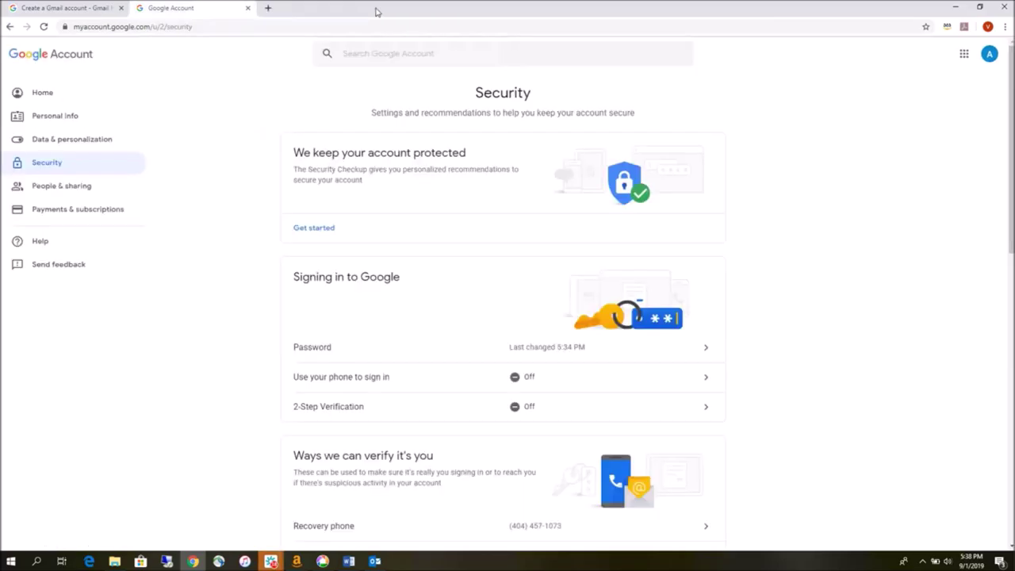
left_click(246, 8)
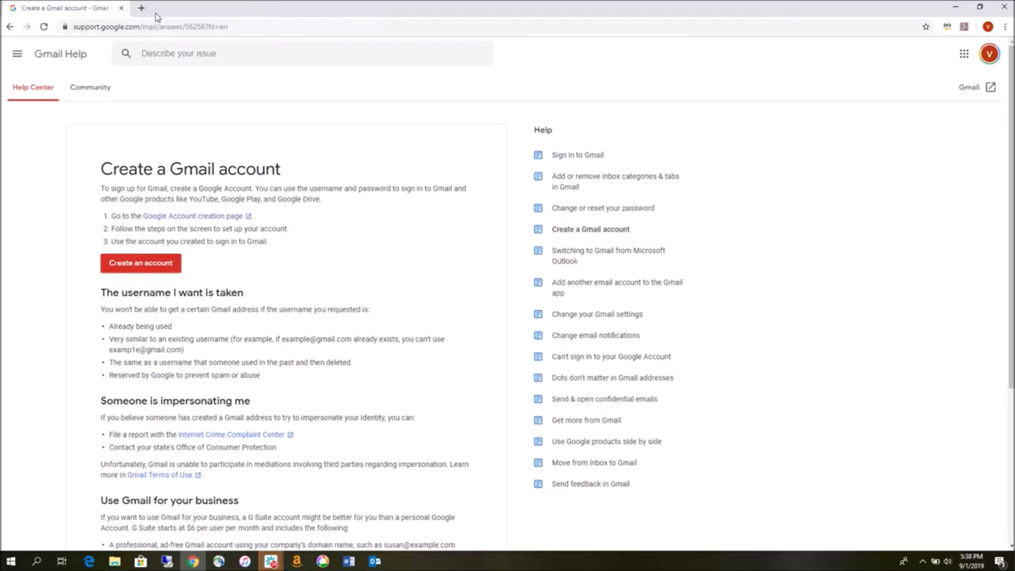
left_click(349, 561)
left_click(193, 561)
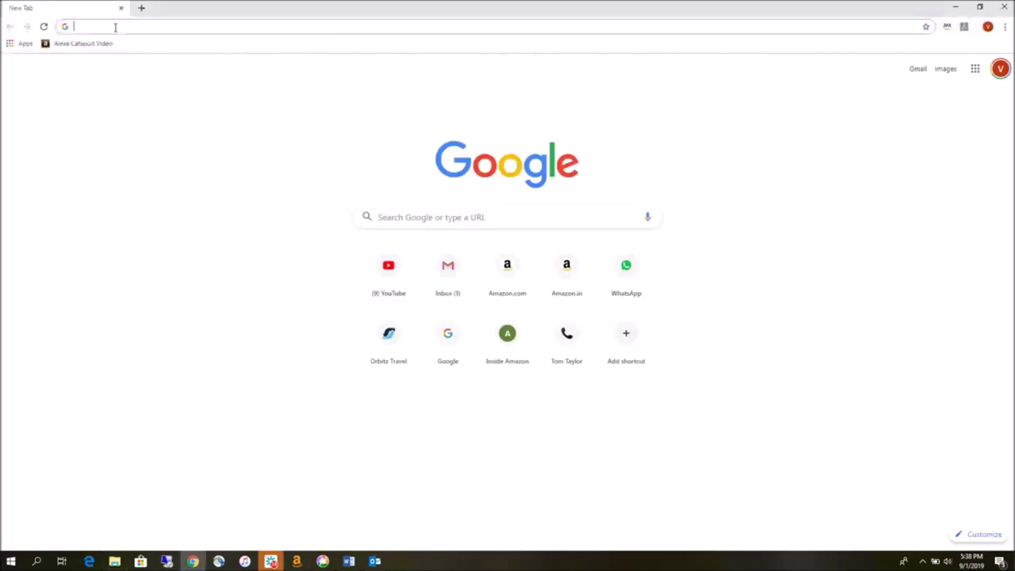
type("www.gm")
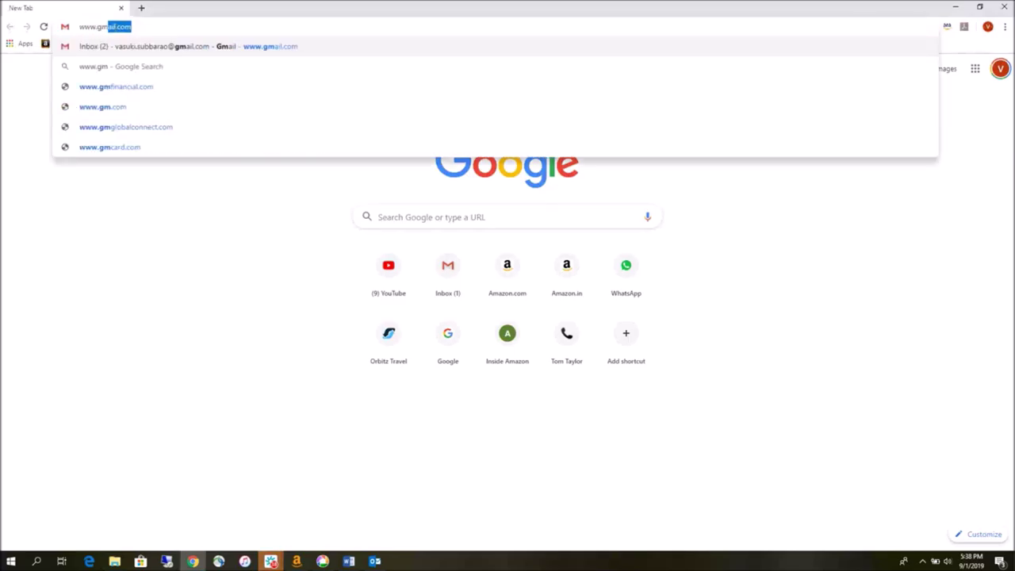
type("ail.com")
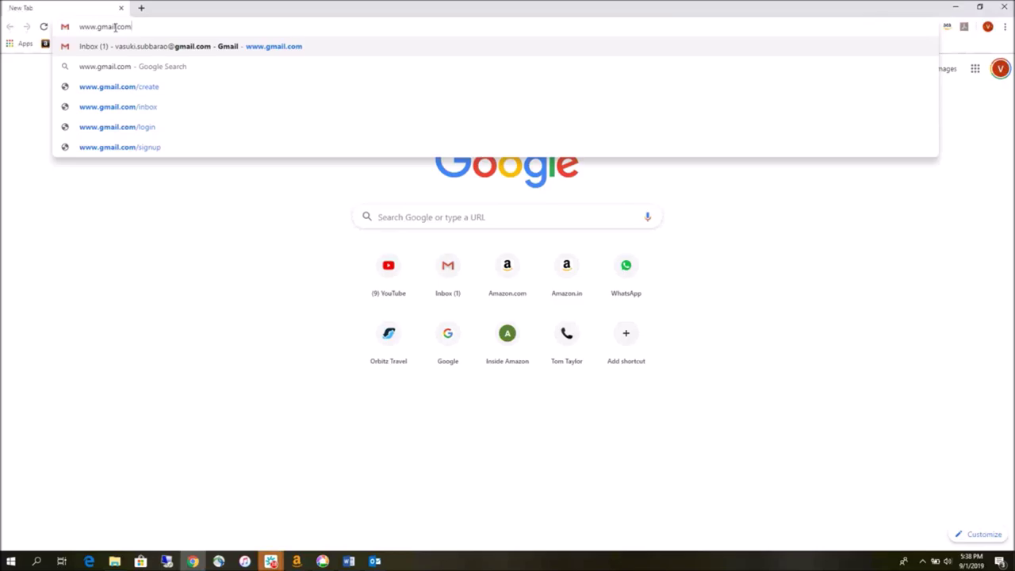
key("Return")
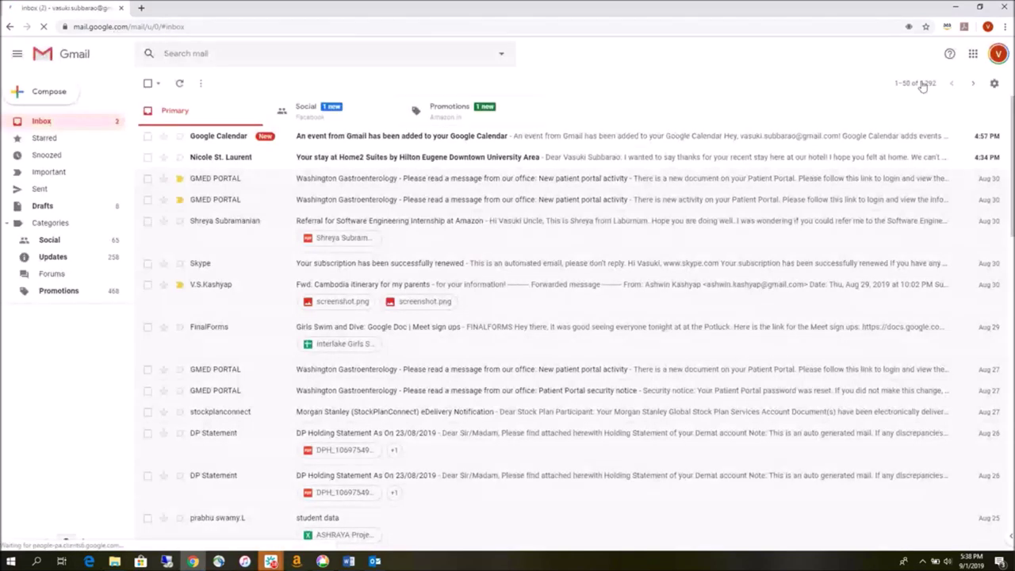
- Add another account from the account switcher and enter the new account's email address
left_click(998, 54)
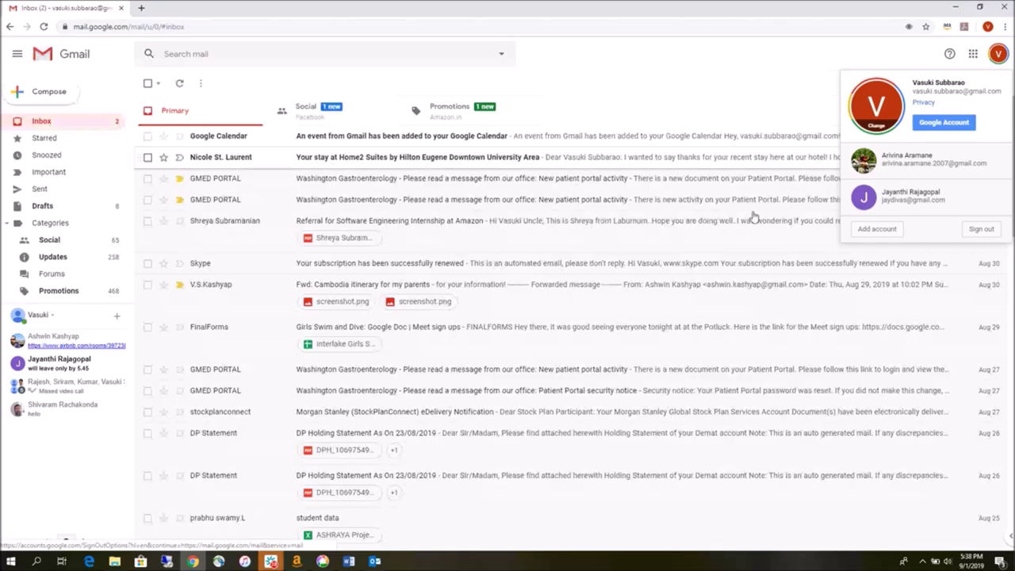
left_click(876, 229)
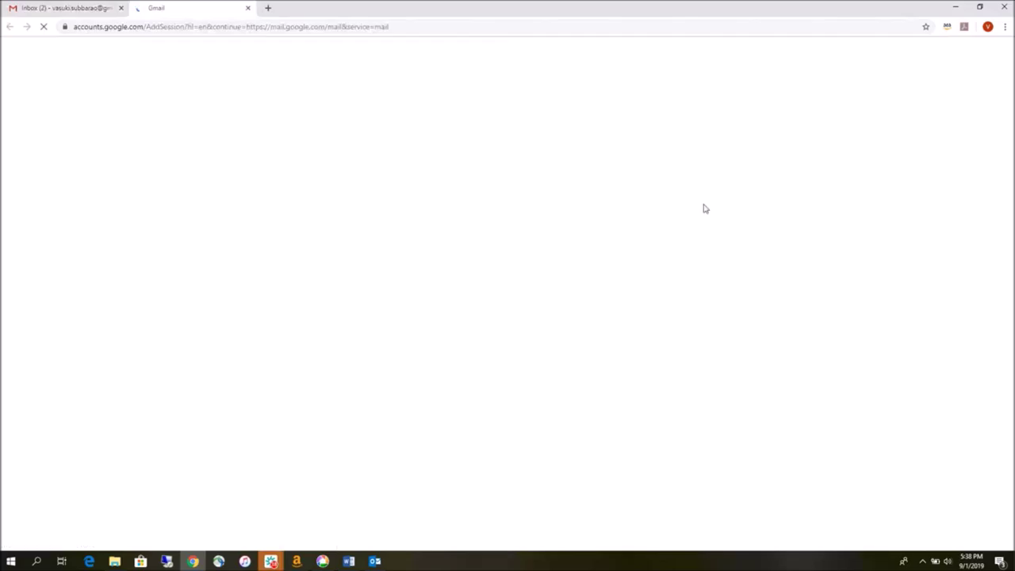
left_click(478, 276)
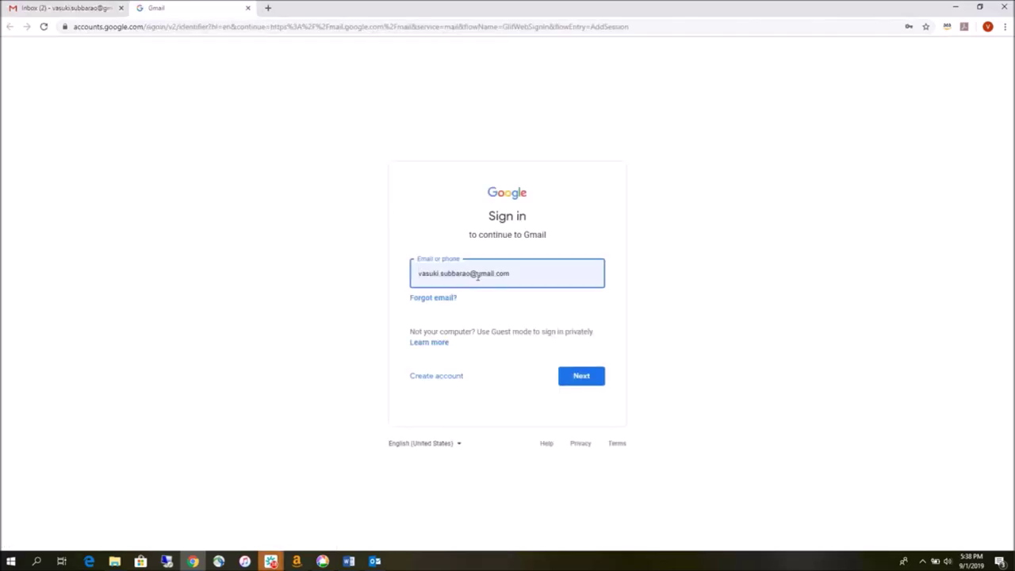
key("Tab")
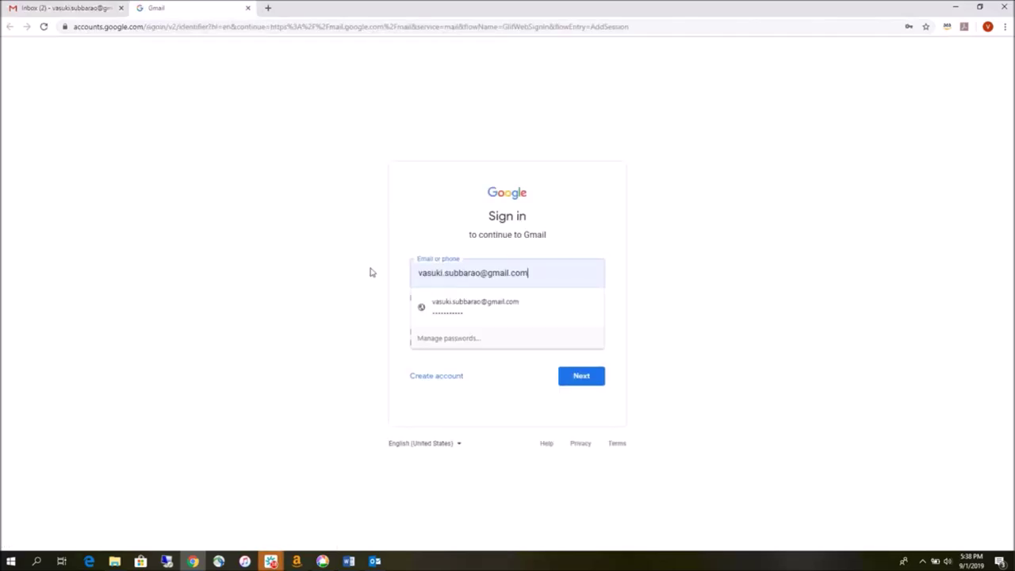
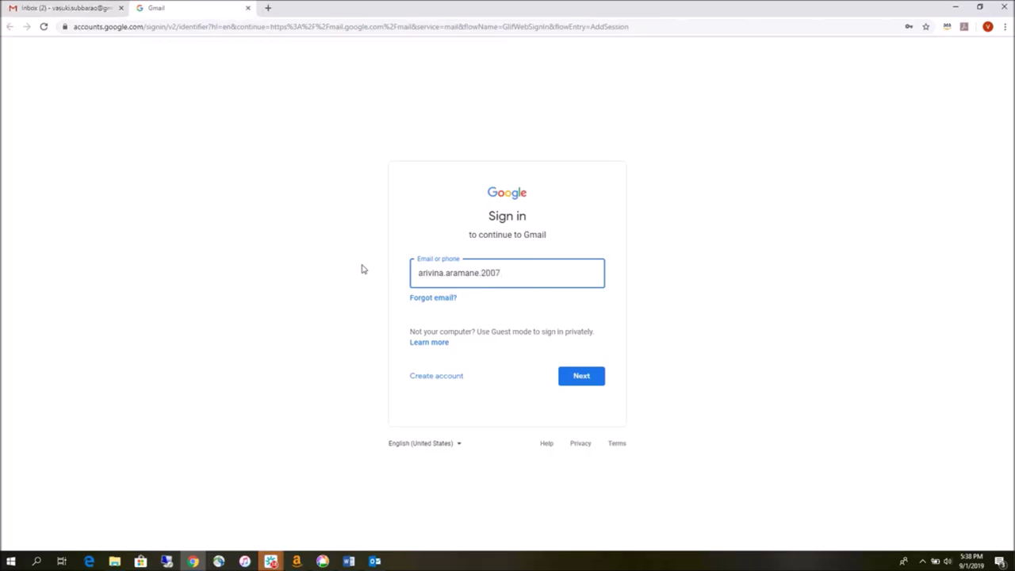
left_click(581, 379)
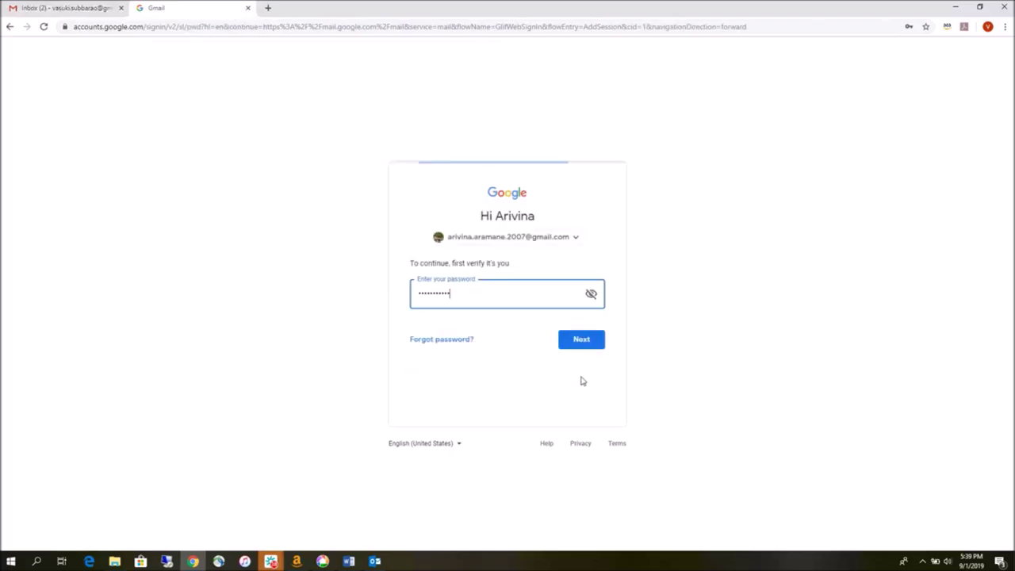
- Enter the account password, decline saving it, and confirm the recovery options
key("BackSpace")
key("BackSpace")
key("BackSpace")
key("BackSpace")
key("BackSpace")
key("BackSpace")
key("BackSpace")
key("BackSpace")
key("BackSpace")
key("BackSpace")
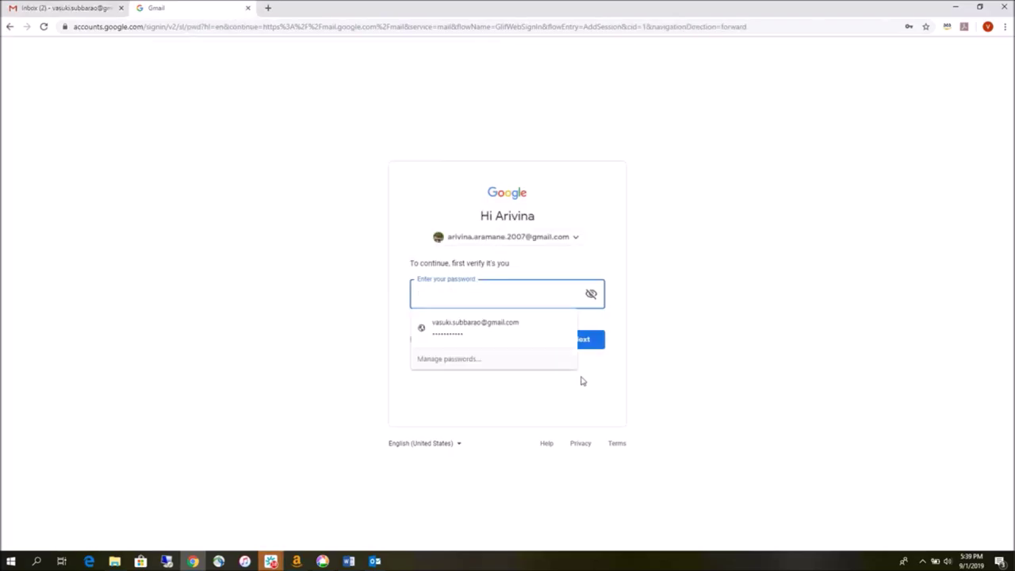
type("•••••••")
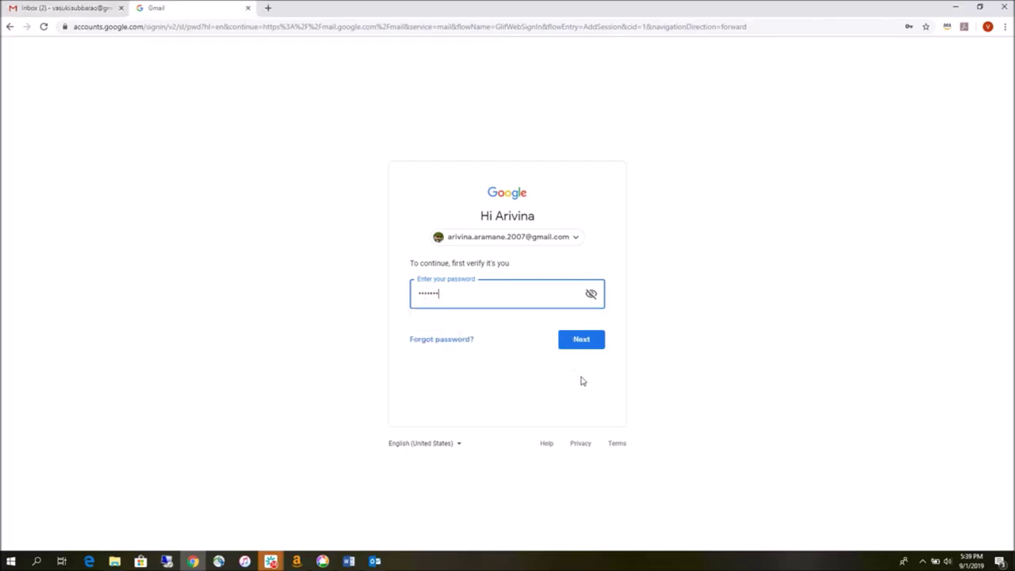
key("BackSpace")
key("BackSpace")
key("BackSpace")
key("BackSpace")
key("BackSpace")
key("BackSpace")
key("BackSpace")
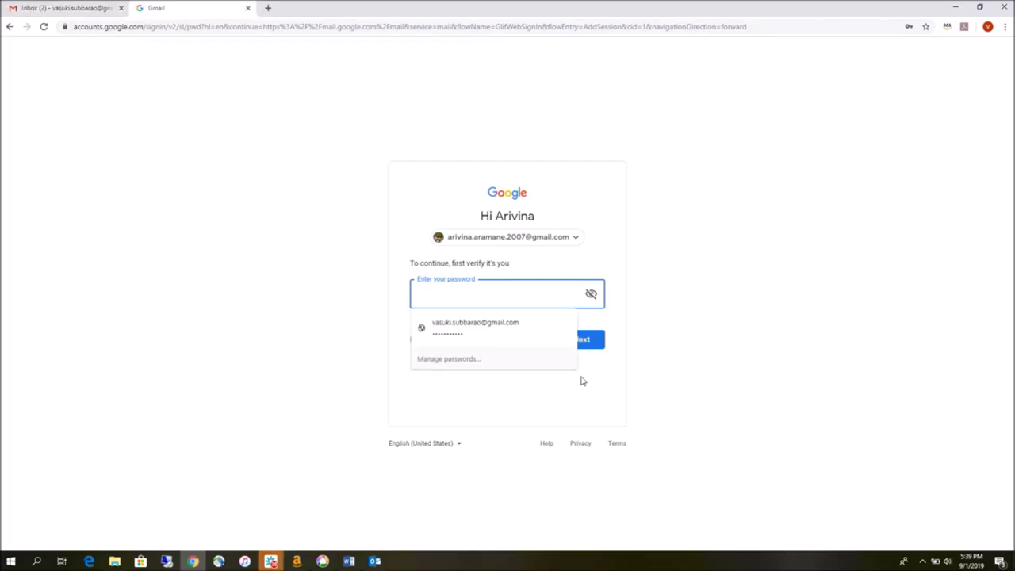
type("••••••••••")
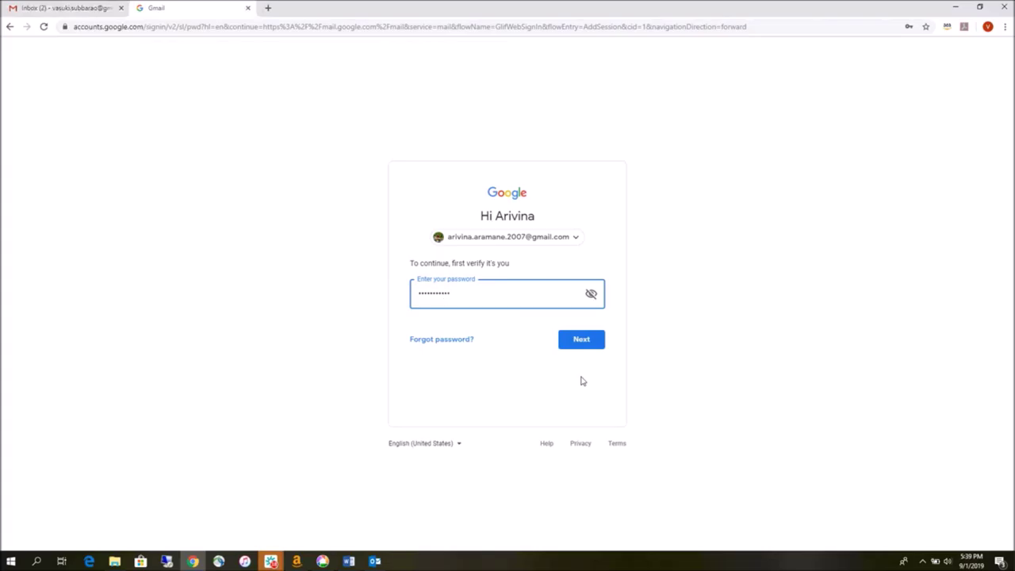
left_click(583, 343)
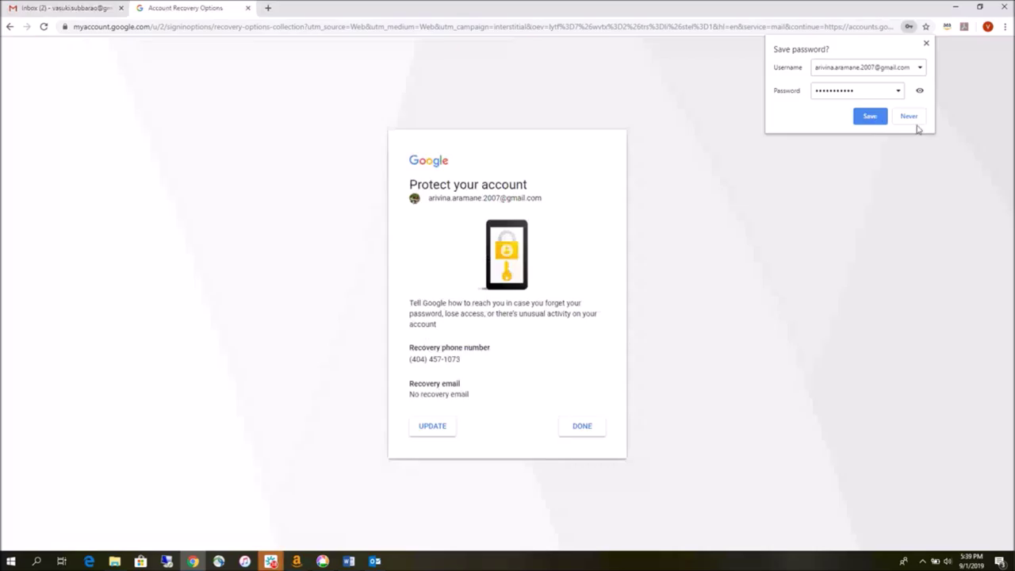
left_click(908, 119)
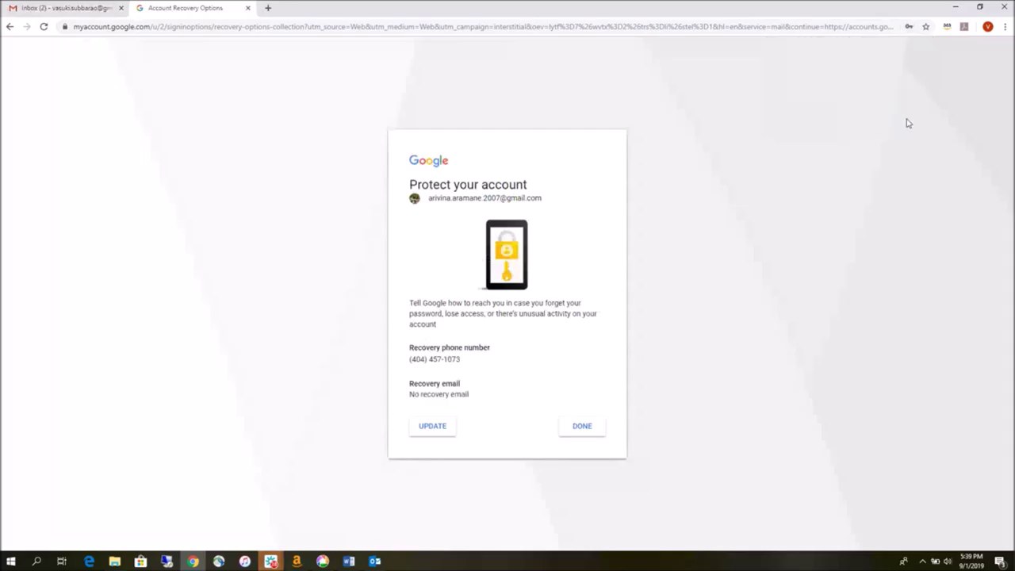
left_click(583, 435)
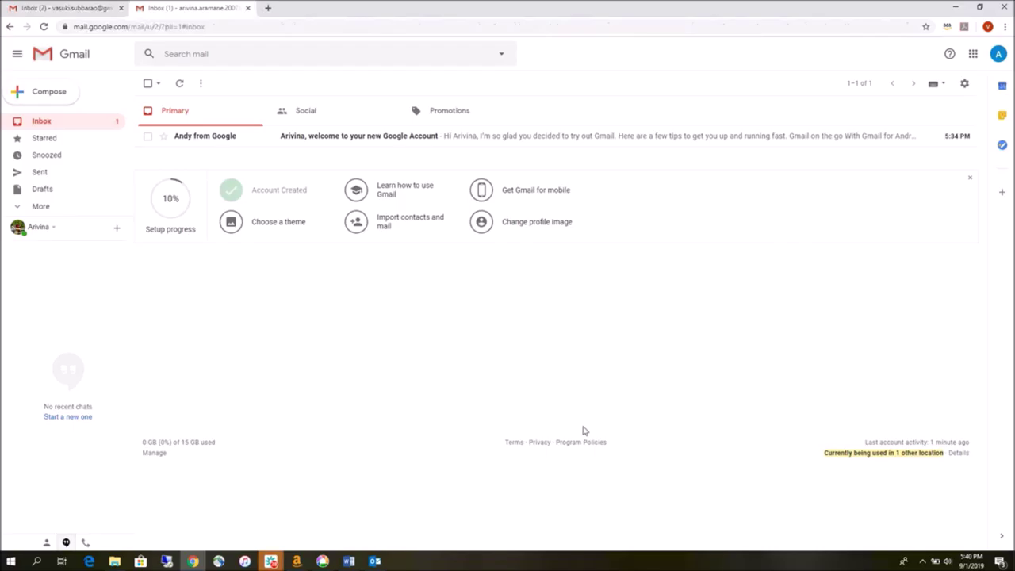
- Bring the Word document window to the front from the taskbar
left_click(350, 561)
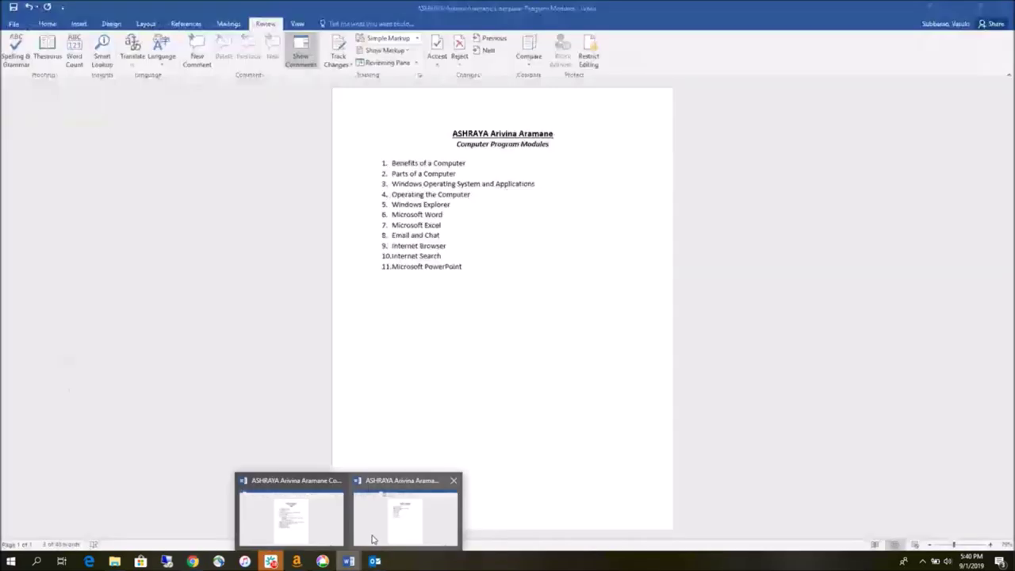
left_click(380, 519)
- Switch to the Email & Chat agenda in Word, then bring the Gmail inbox back to front
mouse_move(348, 559)
left_click(291, 511)
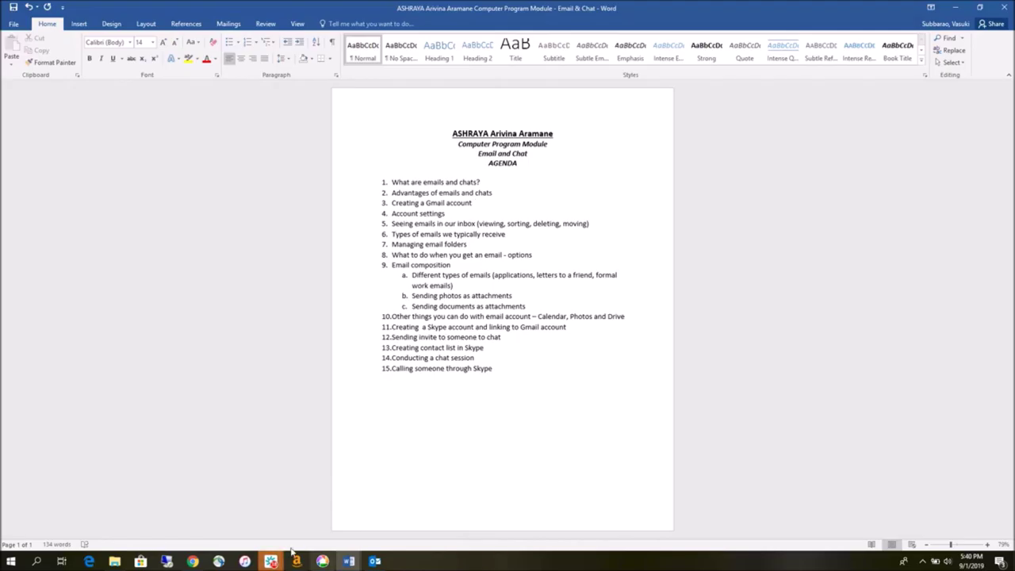
mouse_move(191, 561)
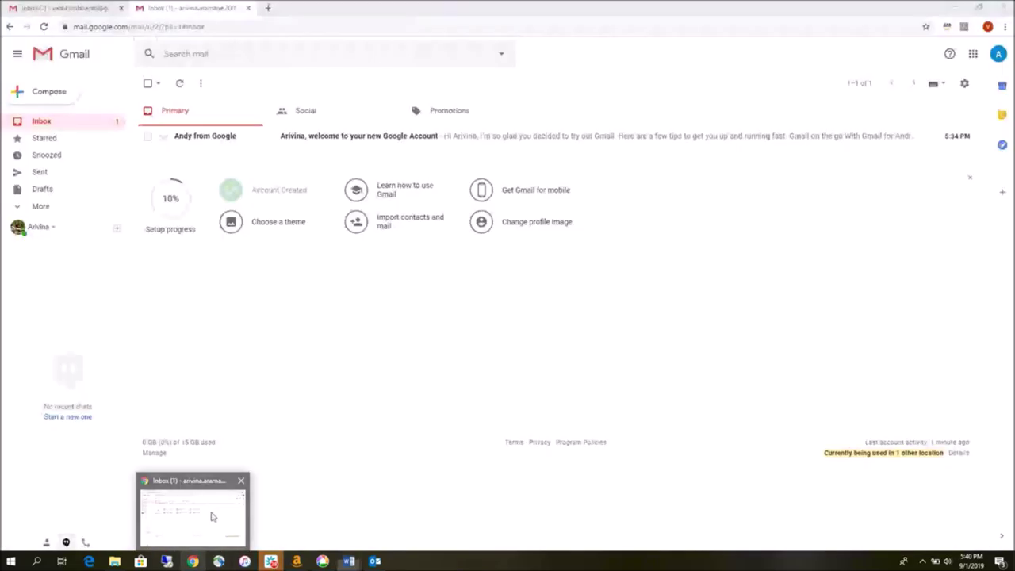
left_click(211, 516)
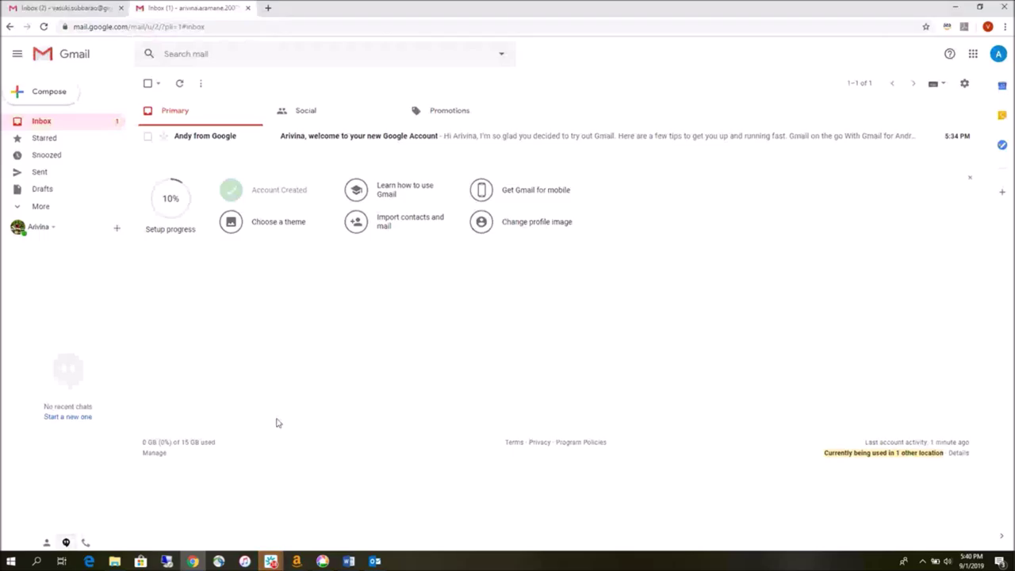
- Open the original account's inbox in a new tab via the account switcher
left_click(1000, 57)
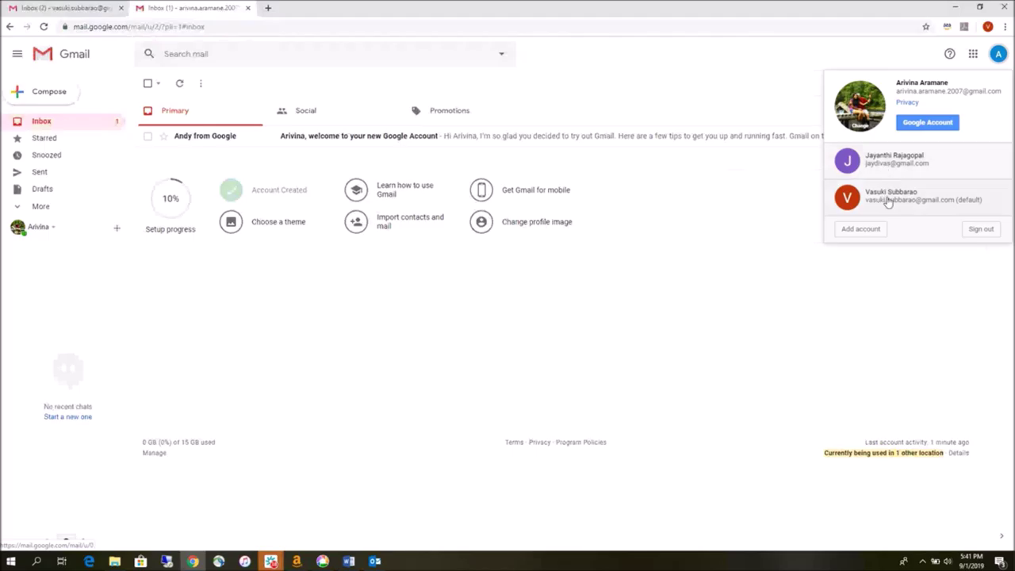
left_click(888, 201)
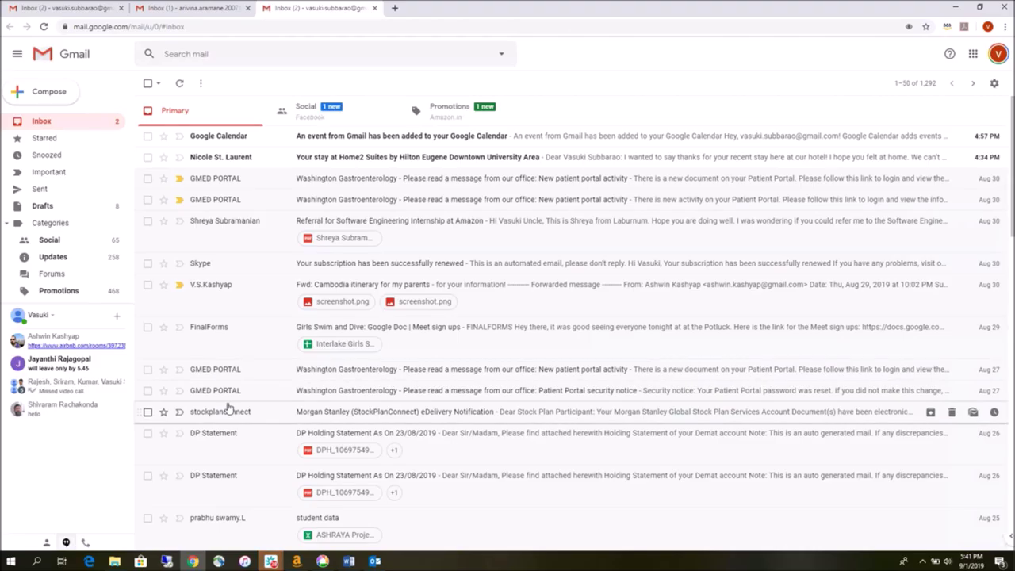
scroll(228, 408, "down", 1)
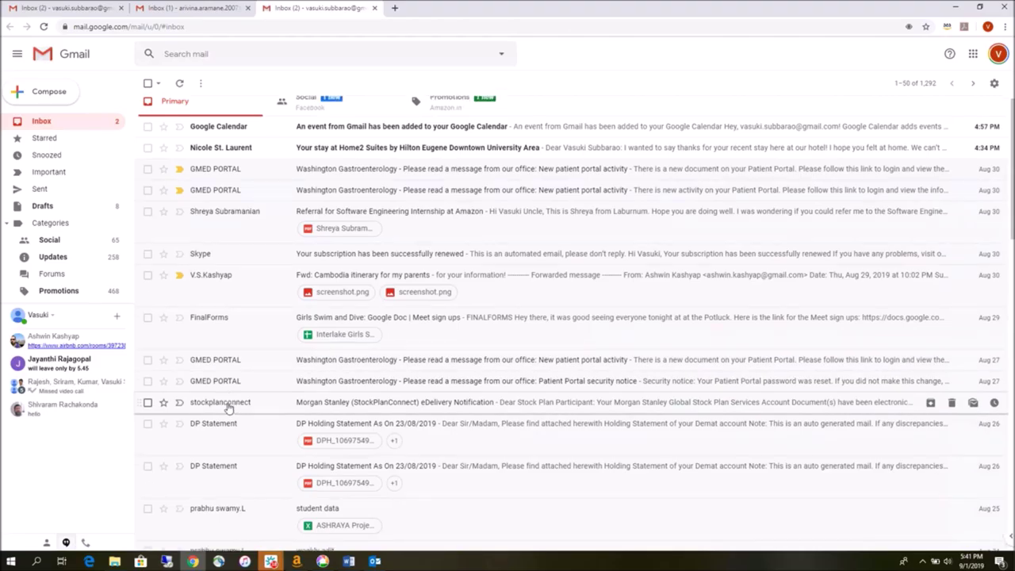
scroll(228, 408, "down", 3)
mouse_move(240, 310)
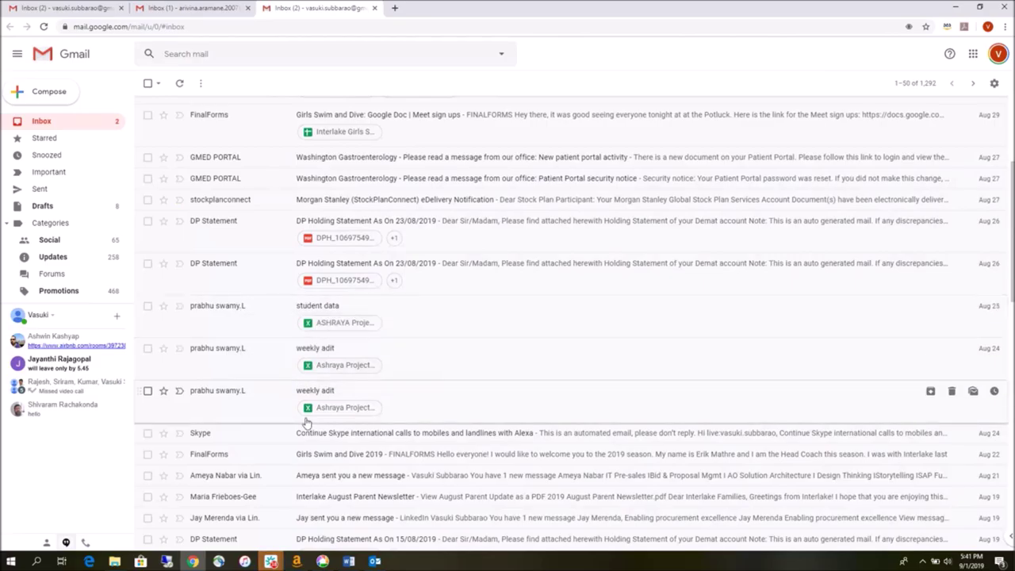
scroll(307, 422, "down", 1)
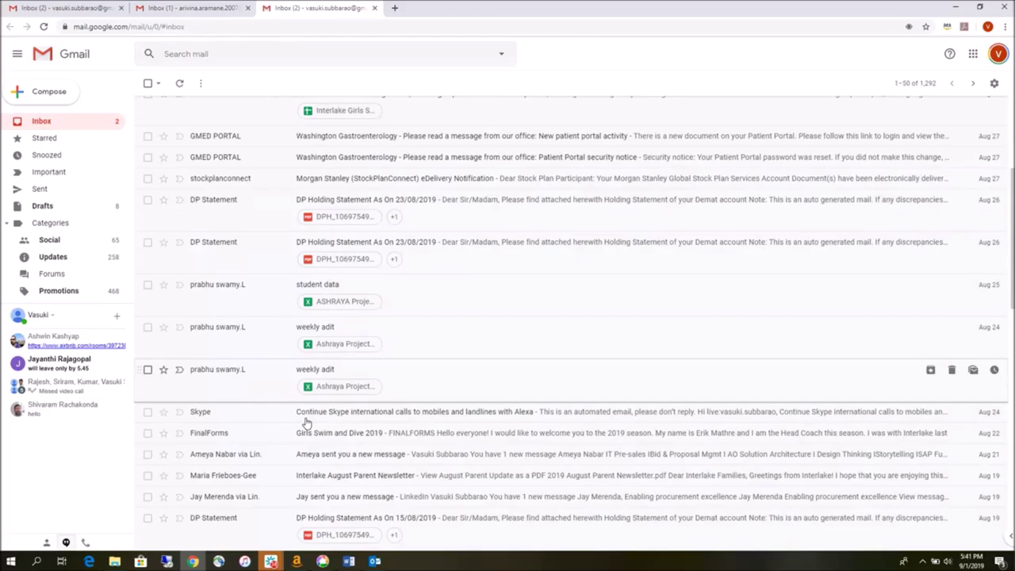
scroll(307, 423, "down", 2)
scroll(261, 427, "down", 4)
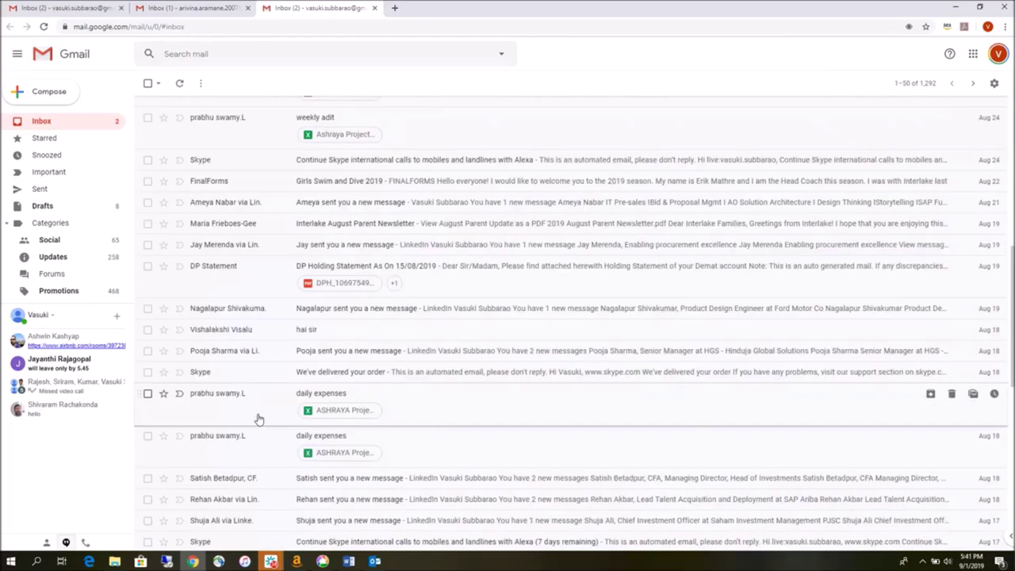
scroll(258, 418, "down", 2)
scroll(257, 419, "up", 10)
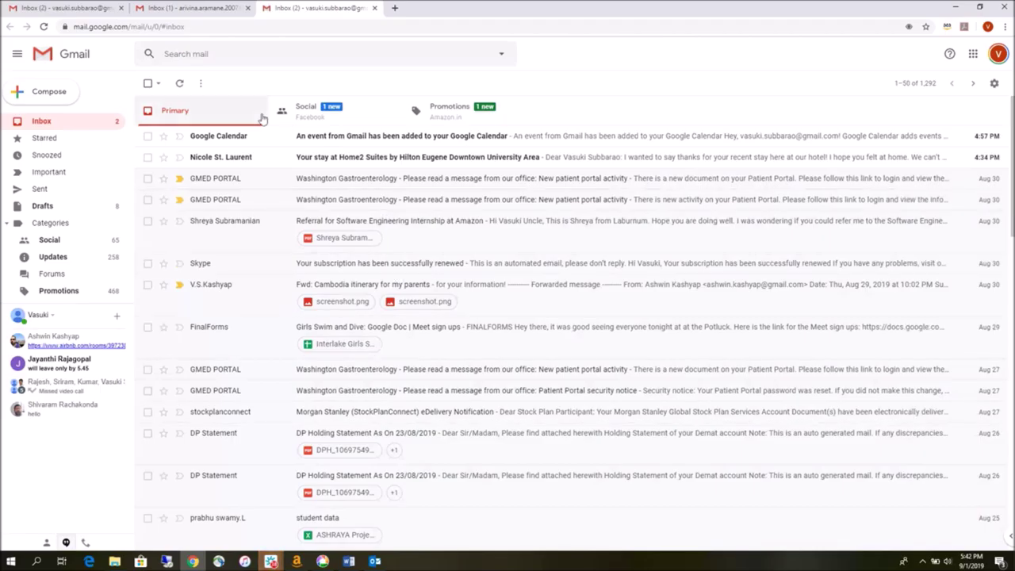
left_click(927, 86)
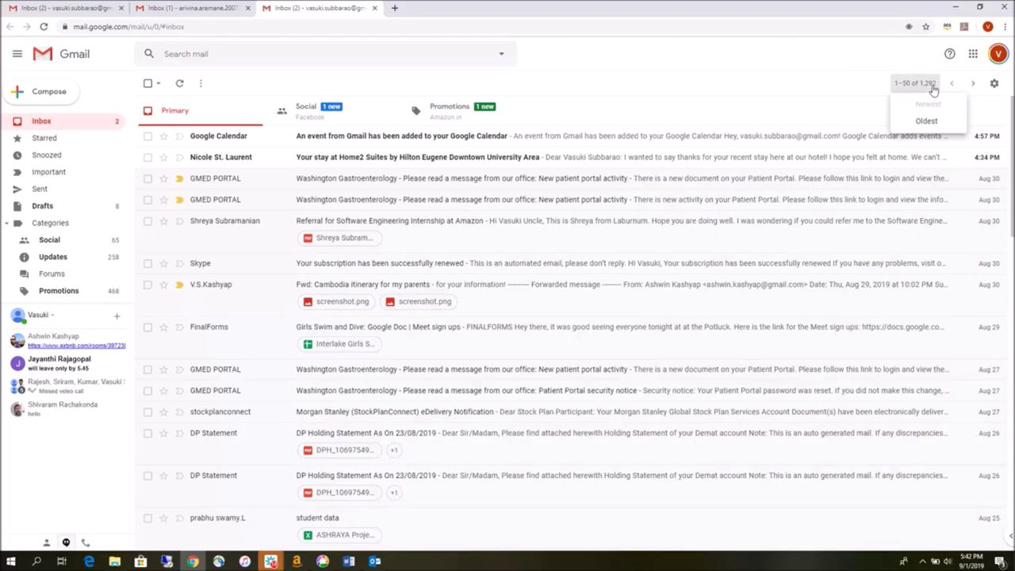
left_click(846, 84)
left_click(201, 84)
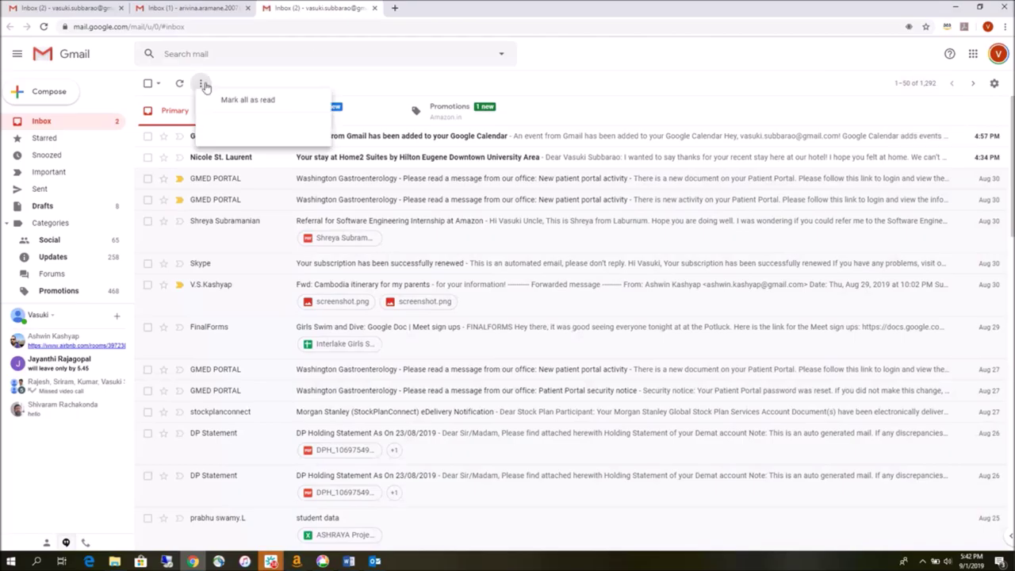
left_click(203, 85)
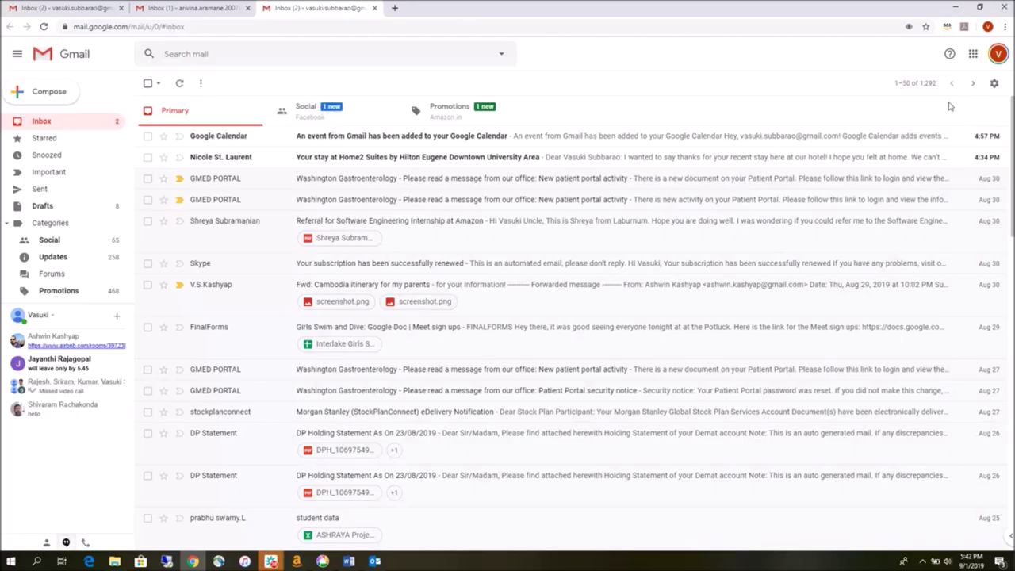
left_click(994, 84)
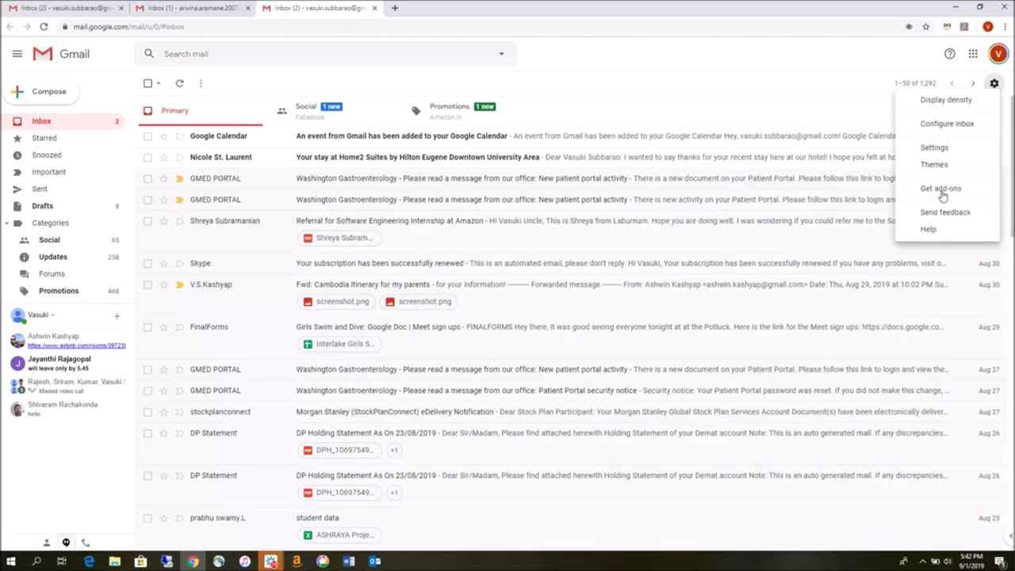
left_click(840, 94)
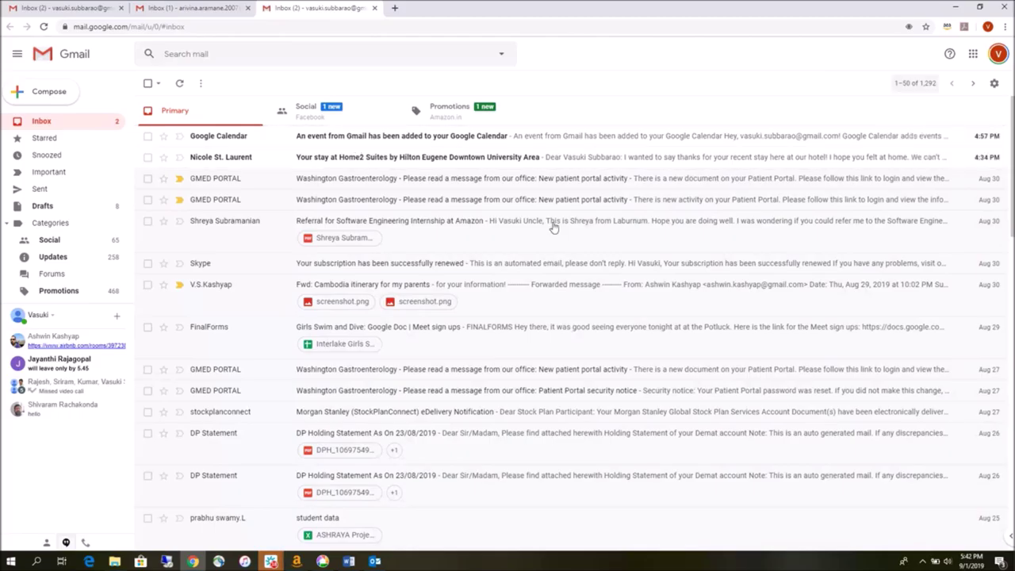
scroll(546, 234, "down", 10)
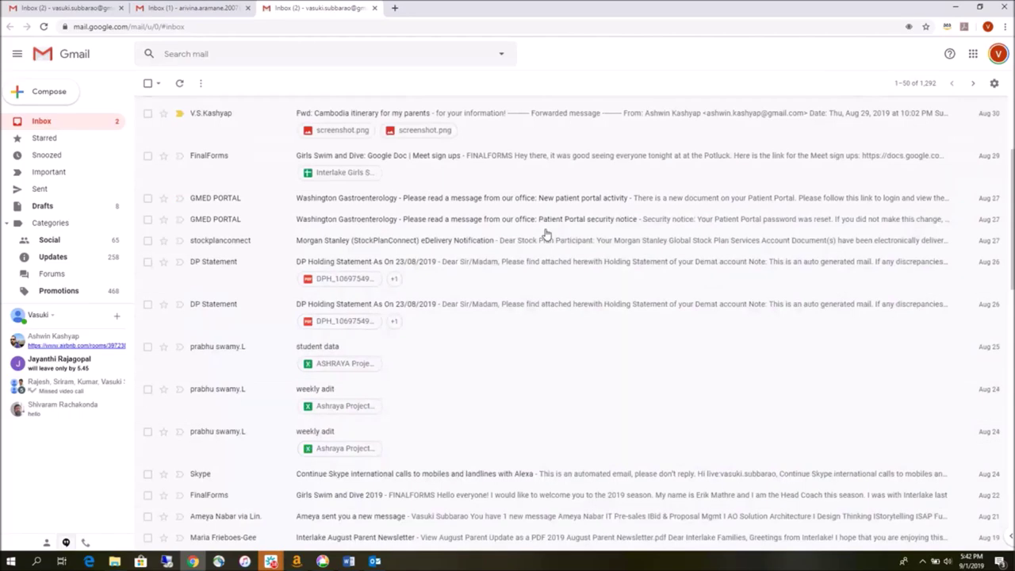
scroll(545, 234, "down", 10)
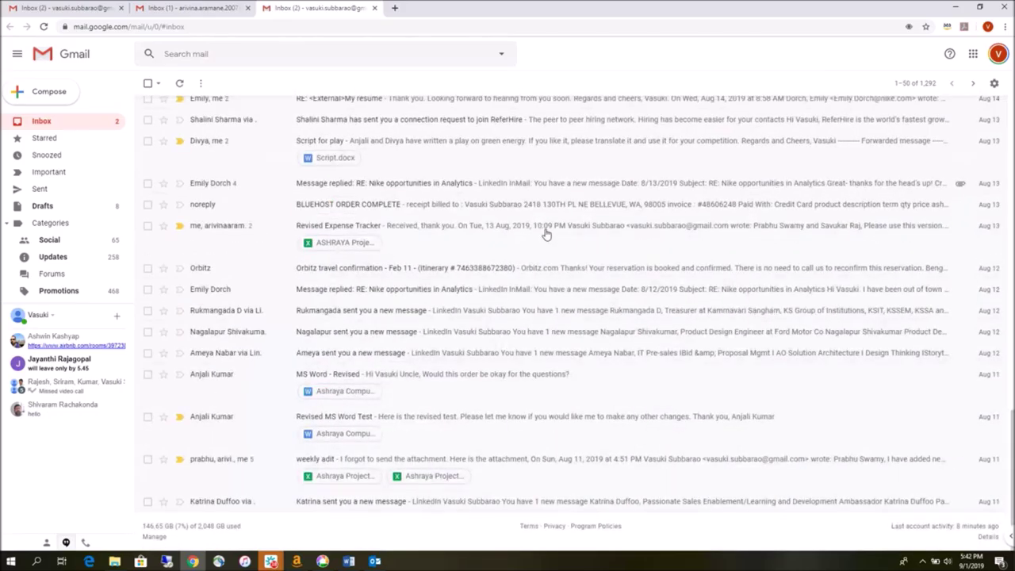
scroll(545, 234, "up", 3)
scroll(545, 234, "up", 15)
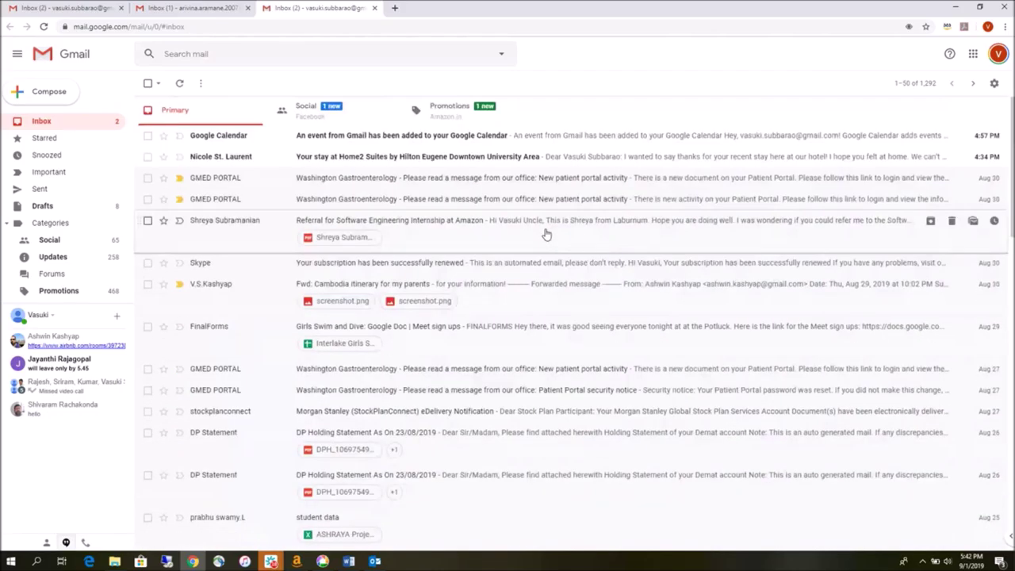
left_click(974, 84)
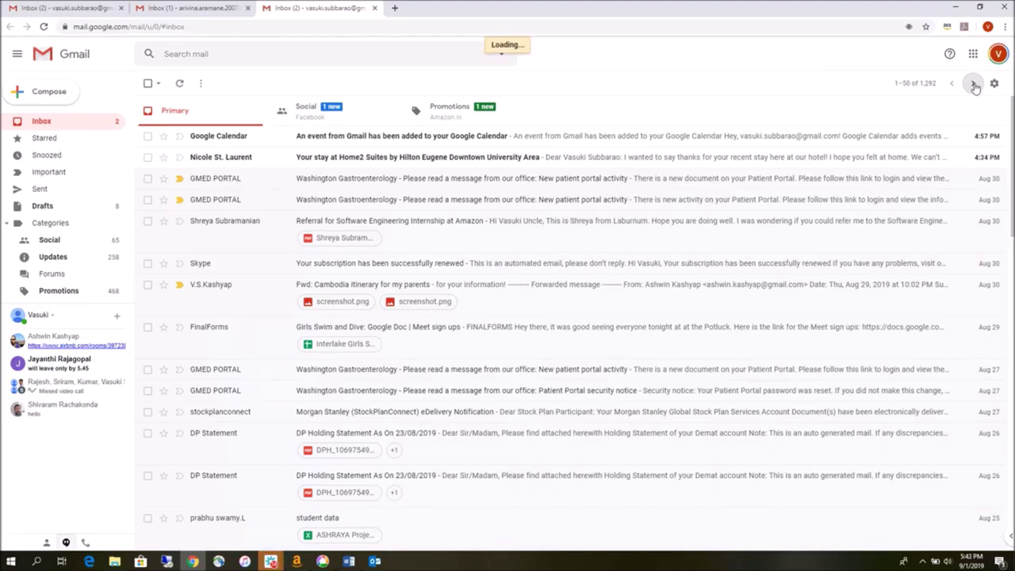
left_click(973, 84)
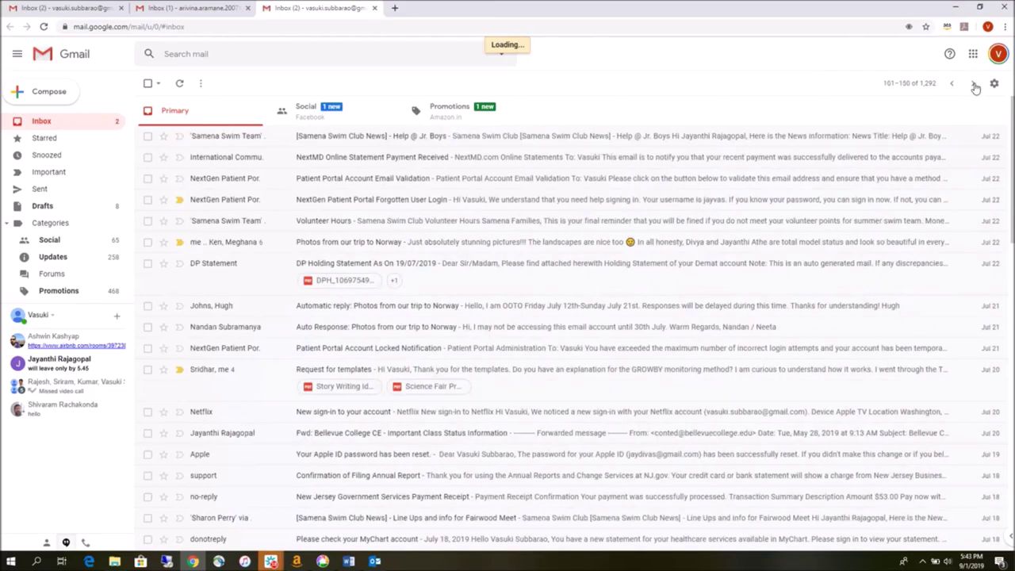
scroll(534, 291, "down", 3)
scroll(533, 291, "down", 8)
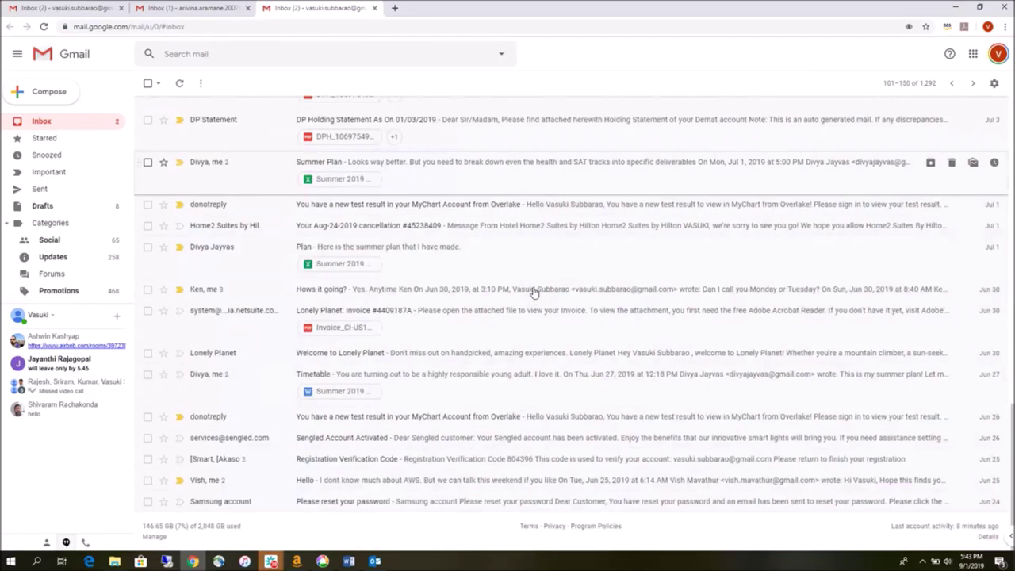
scroll(534, 292, "up", 3)
scroll(534, 292, "up", 10)
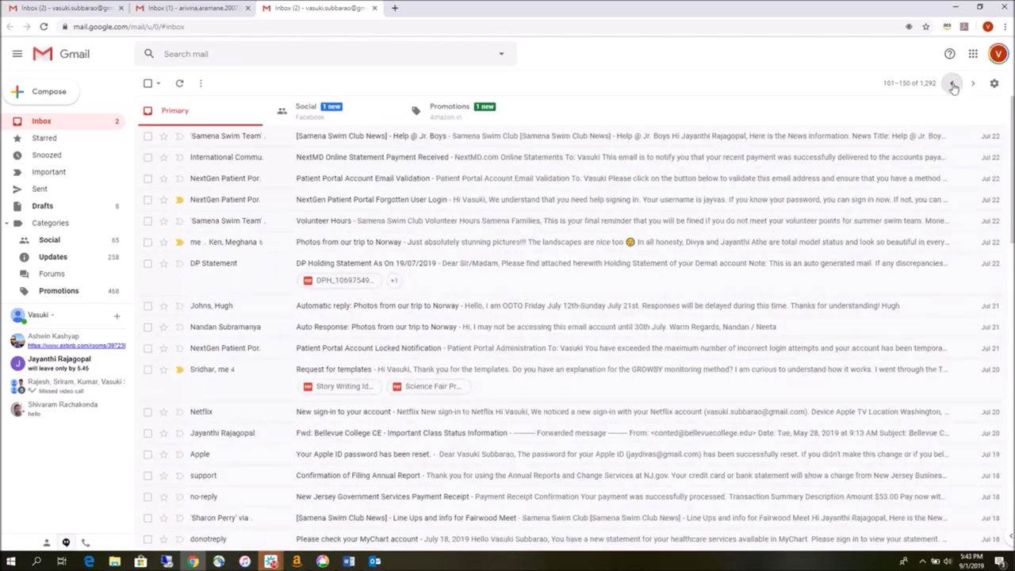
left_click(952, 84)
left_click(951, 85)
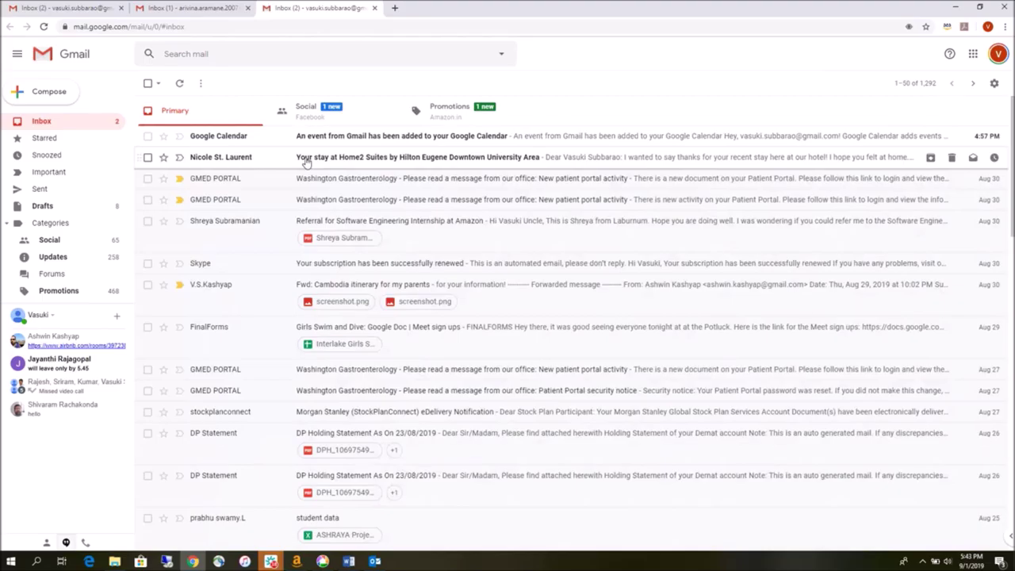
- Read the Home2 Suites stay email and go back to the inbox
left_click(401, 158)
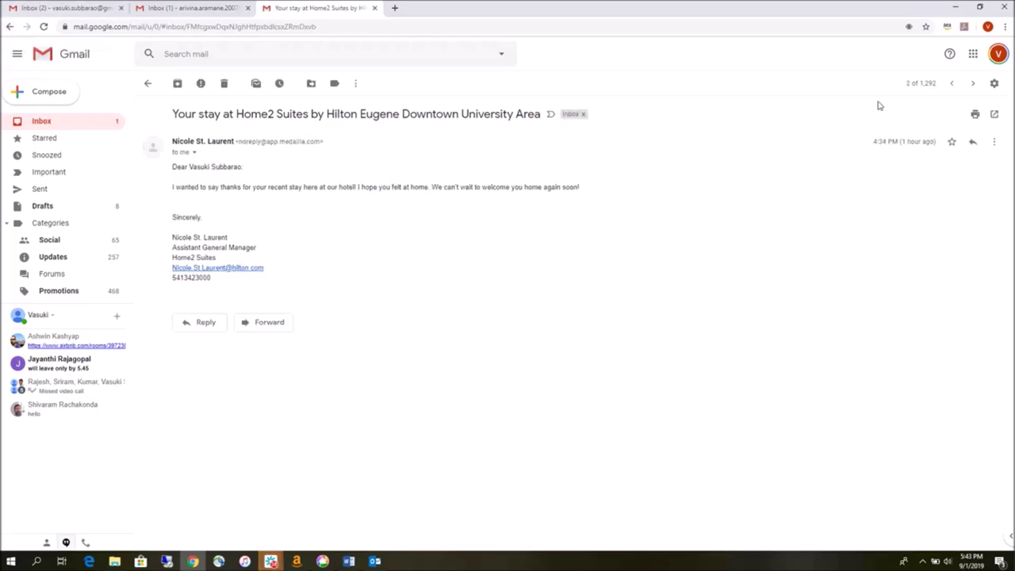
left_click(11, 27)
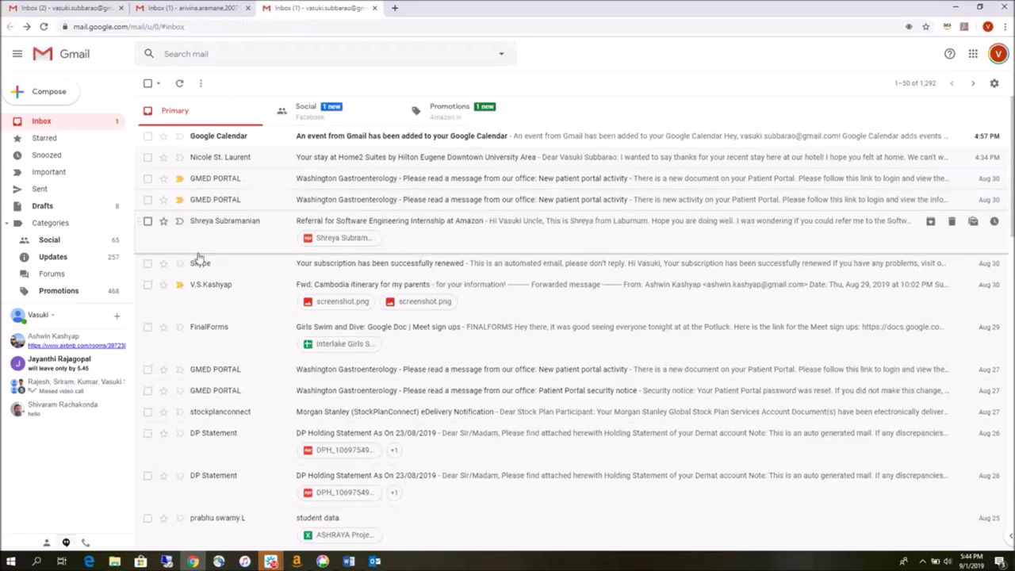
- Star the Amazon internship referral email and confirm it under Starred
left_click(163, 222)
left_click(44, 138)
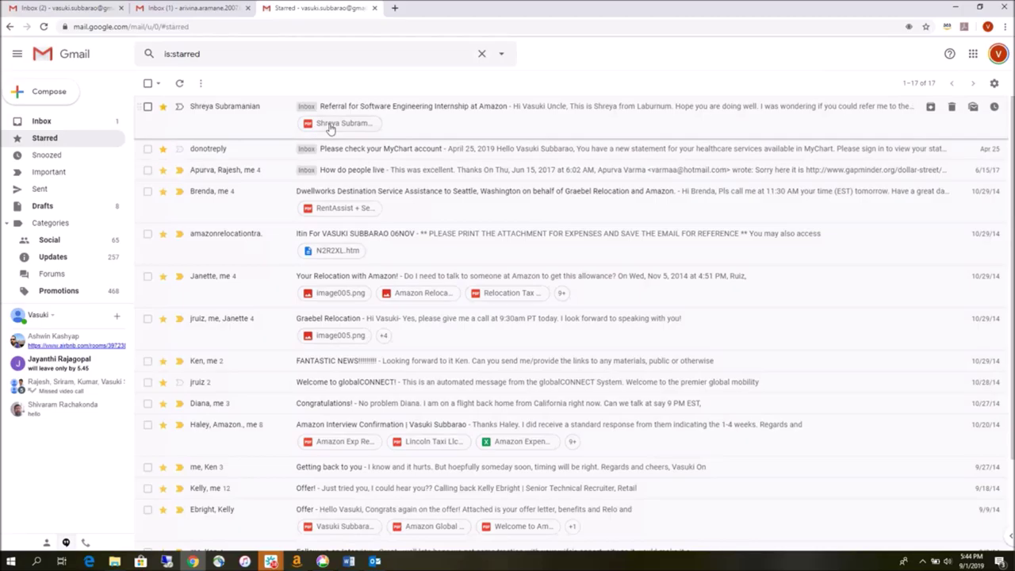
left_click(41, 122)
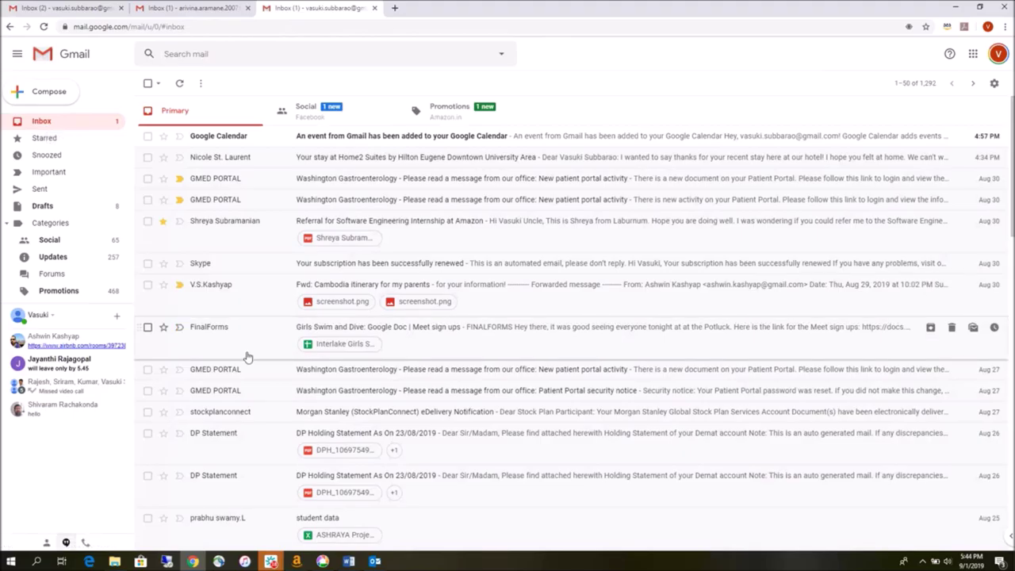
scroll(246, 357, "down", 1)
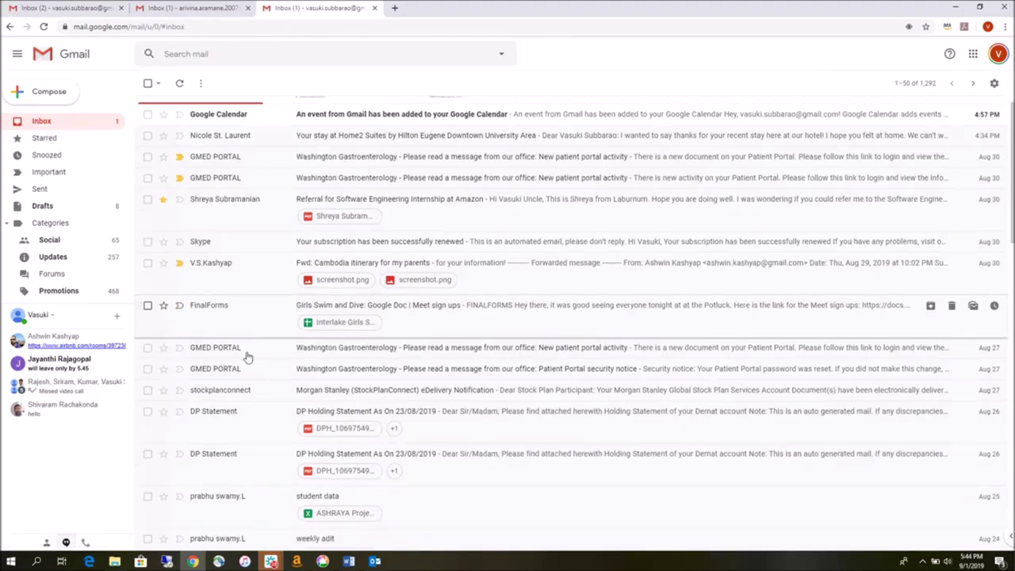
scroll(247, 356, "up", 1)
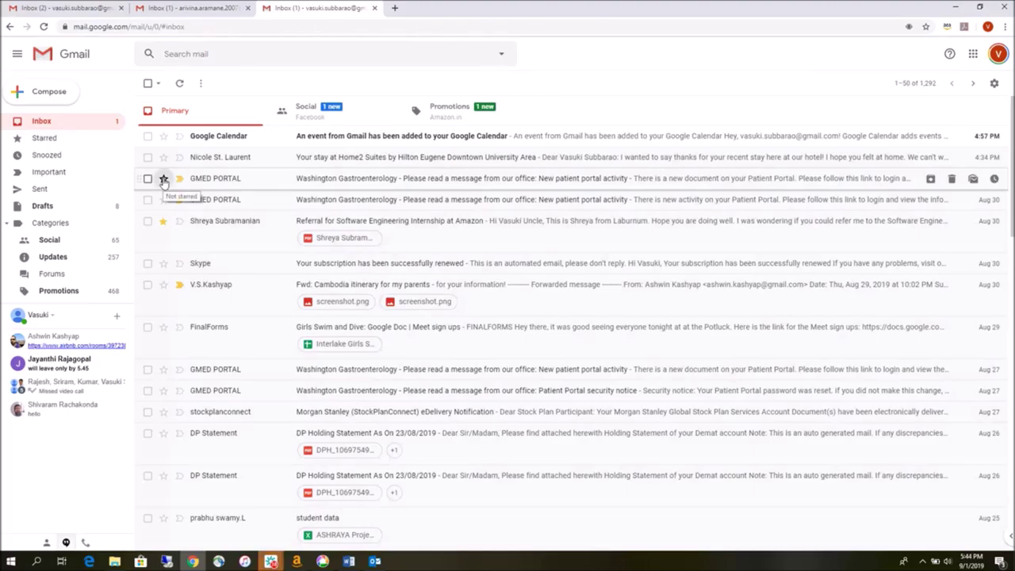
- Star the first GMED PORTAL email, check Starred, and return to the inbox
left_click(163, 179)
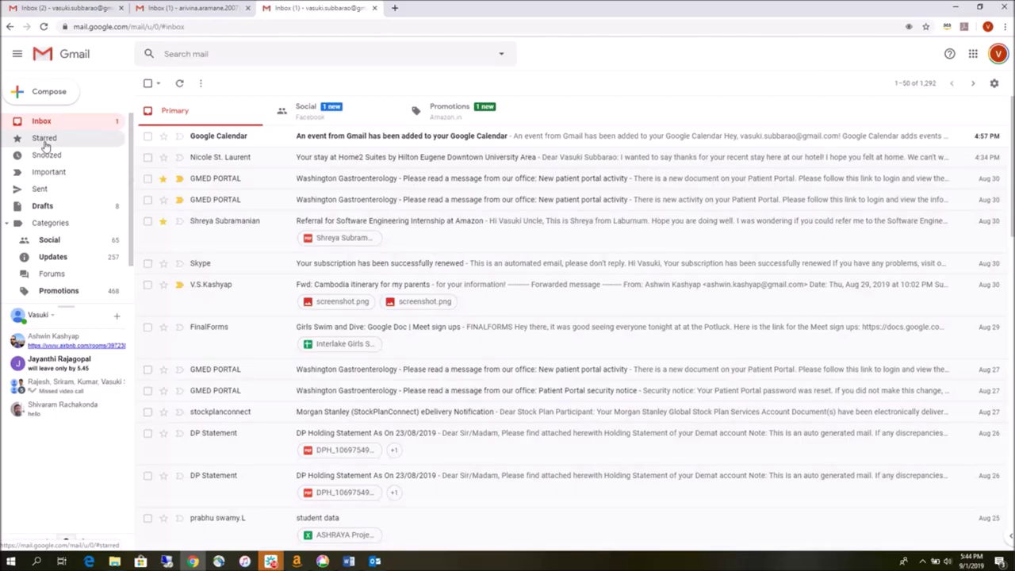
left_click(44, 141)
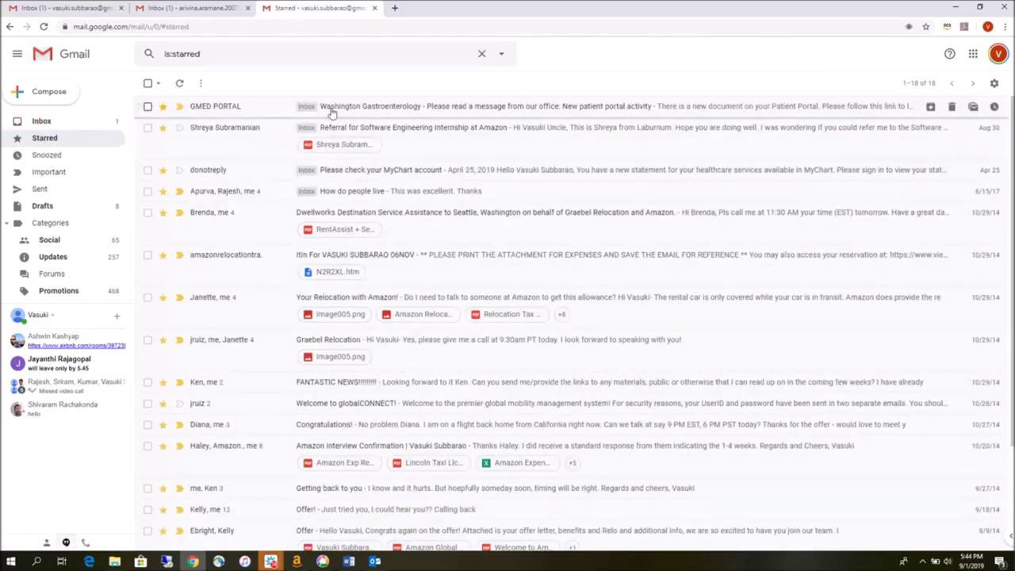
left_click(42, 123)
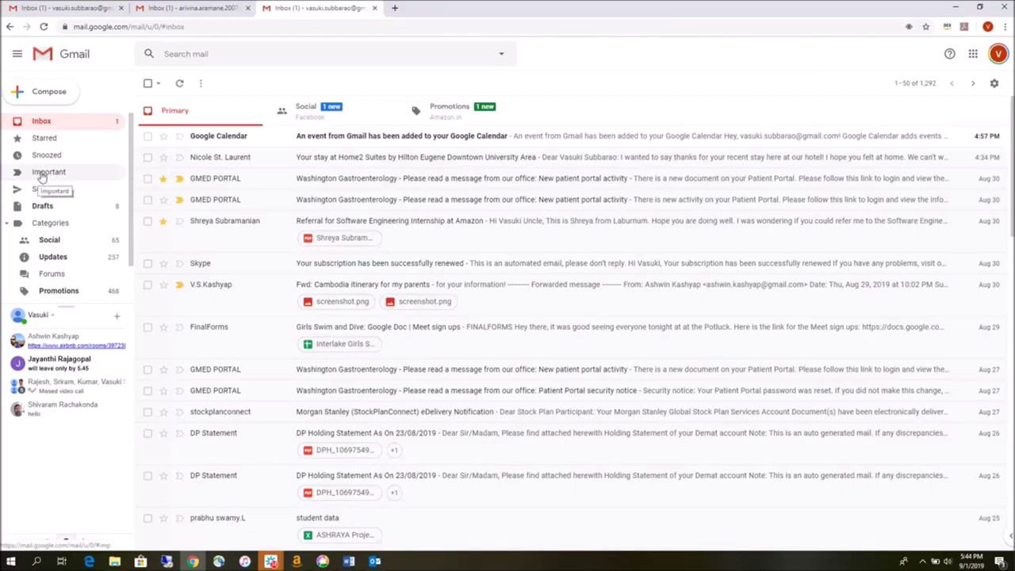
scroll(41, 176, "down", 1)
scroll(42, 176, "up", 1)
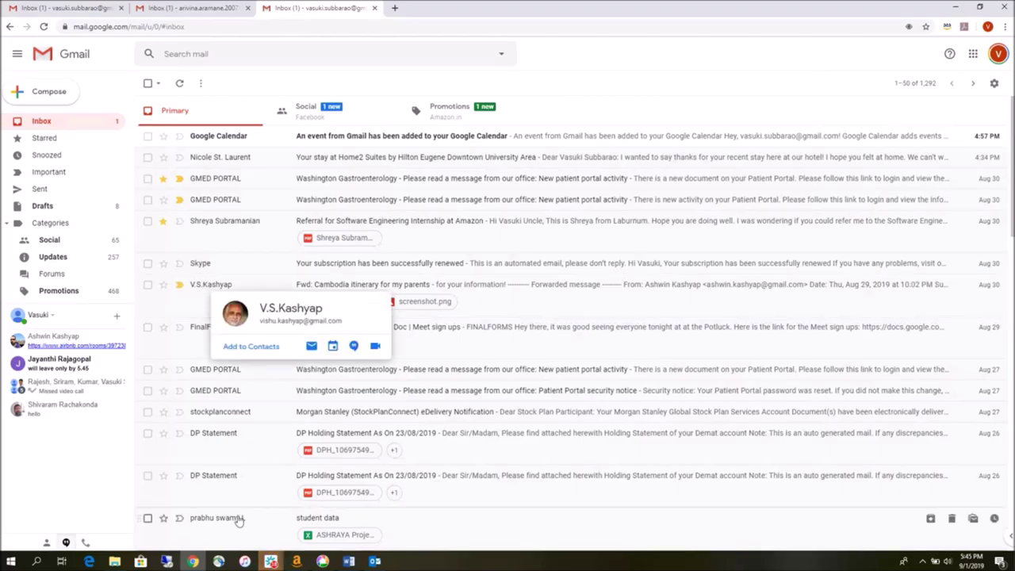
scroll(238, 519, "down", 1)
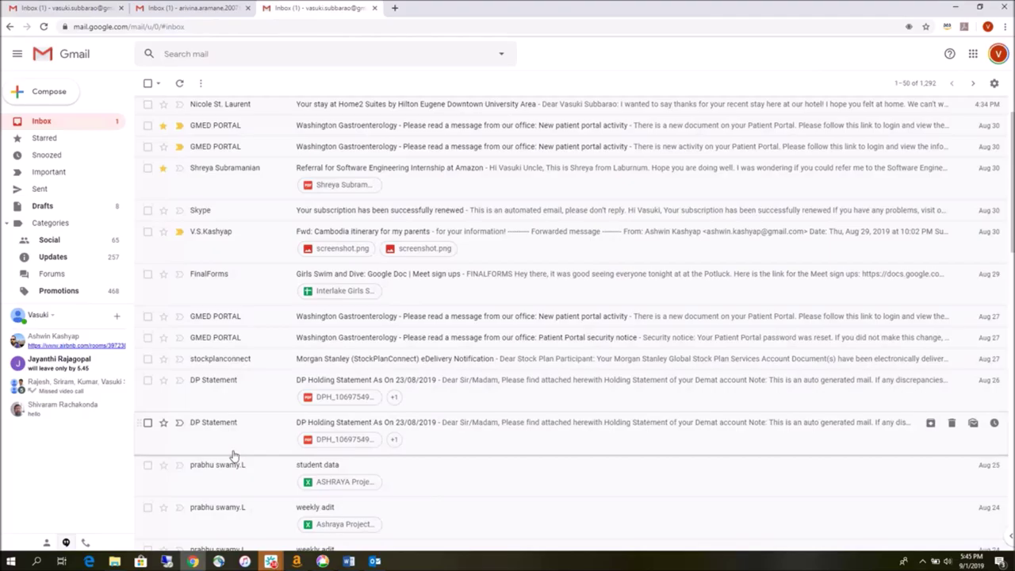
scroll(233, 455, "down", 1)
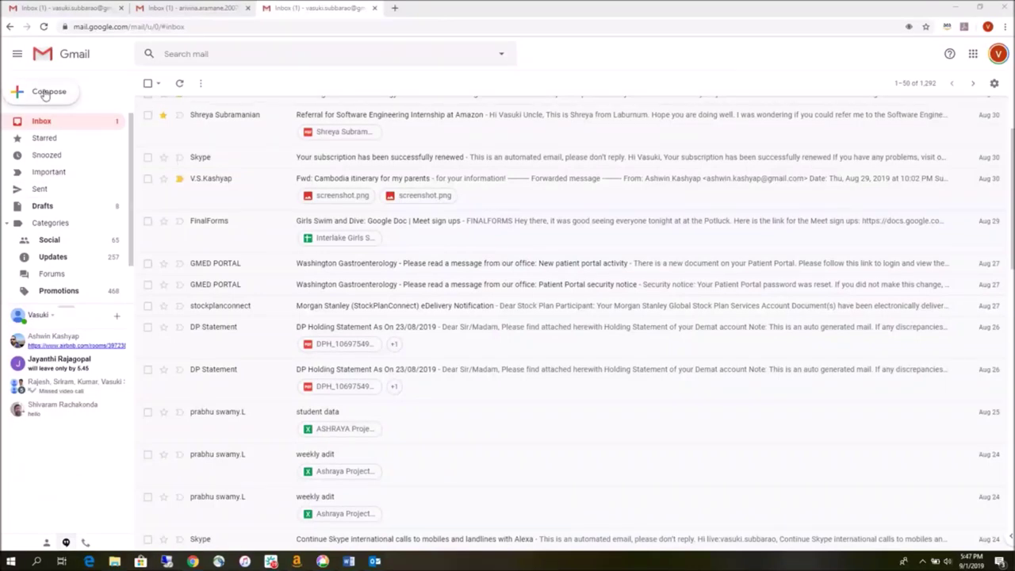
- From the sidebar's More section, create a label with the second account owner's full name
scroll(43, 300, "down", 2)
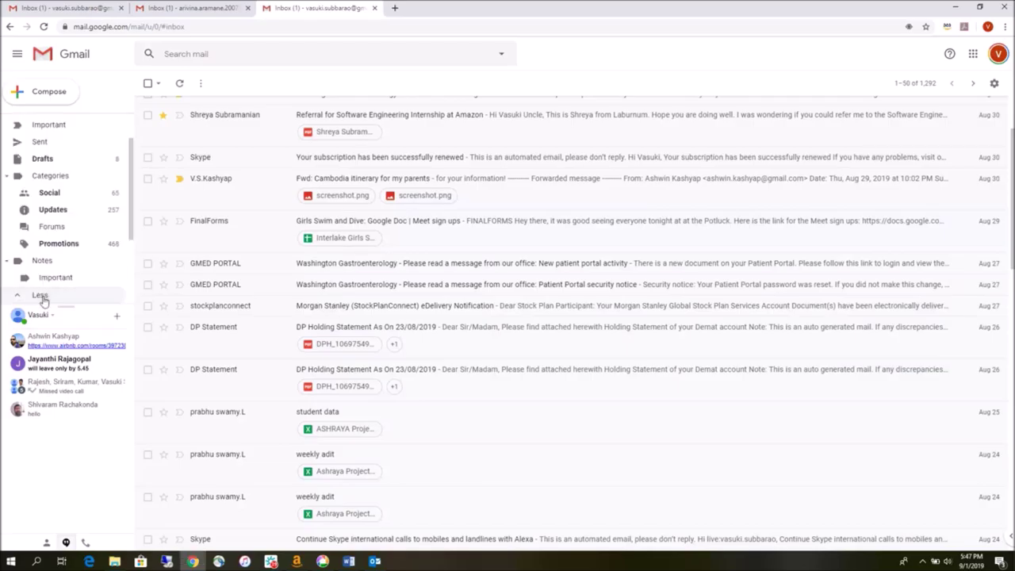
left_click(46, 298)
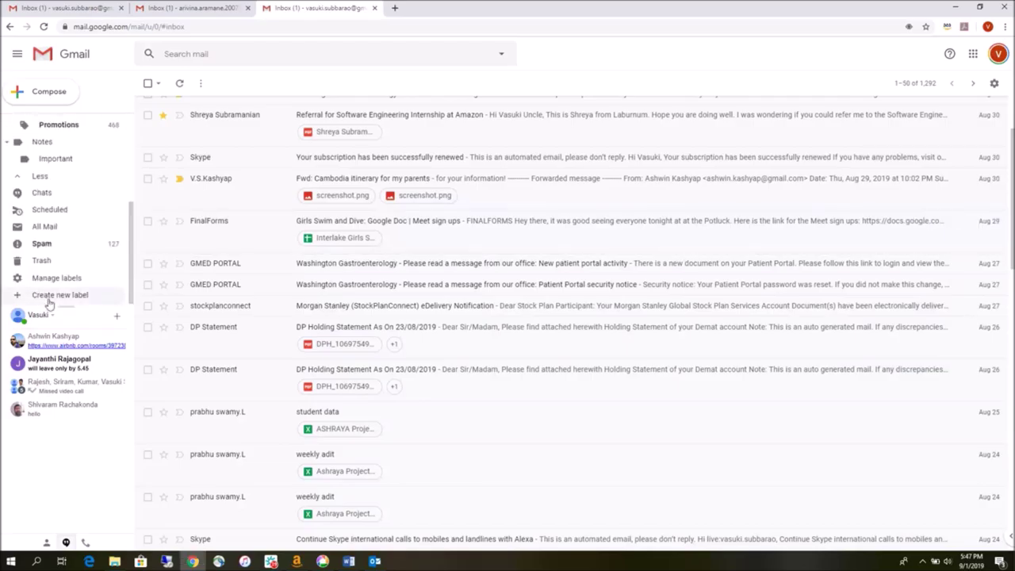
left_click(50, 298)
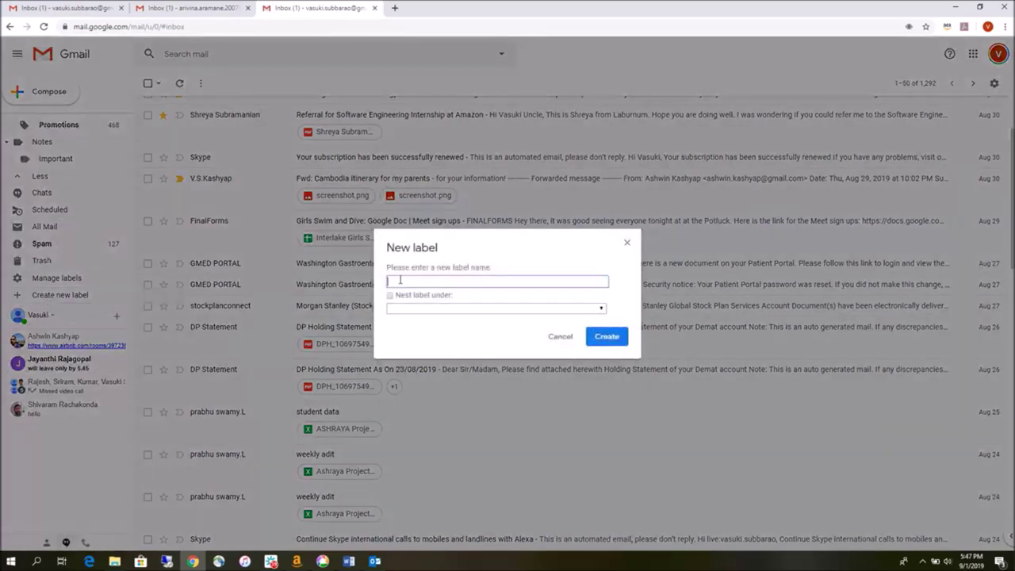
type("Amvina Aramane")
left_click(604, 338)
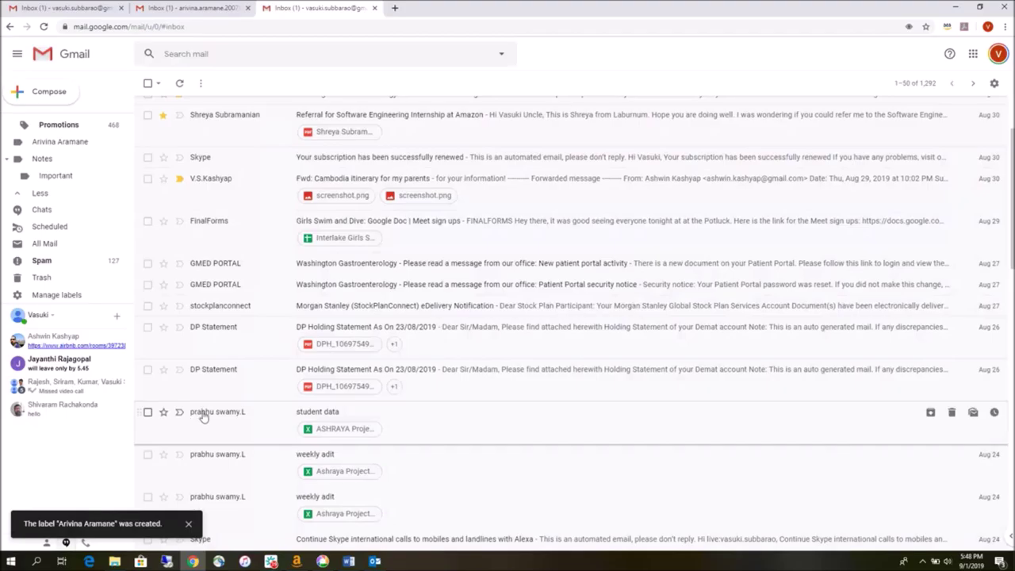
- File the student data and weekly adit emails under the new personal label
left_click_drag(202, 416, 62, 313)
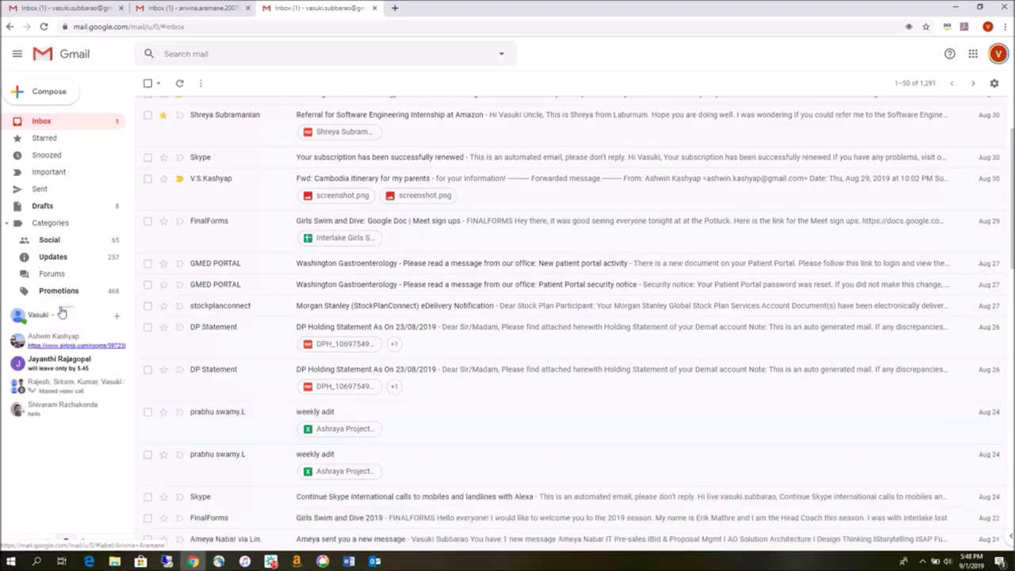
left_click(208, 458)
scroll(99, 264, "down", 3)
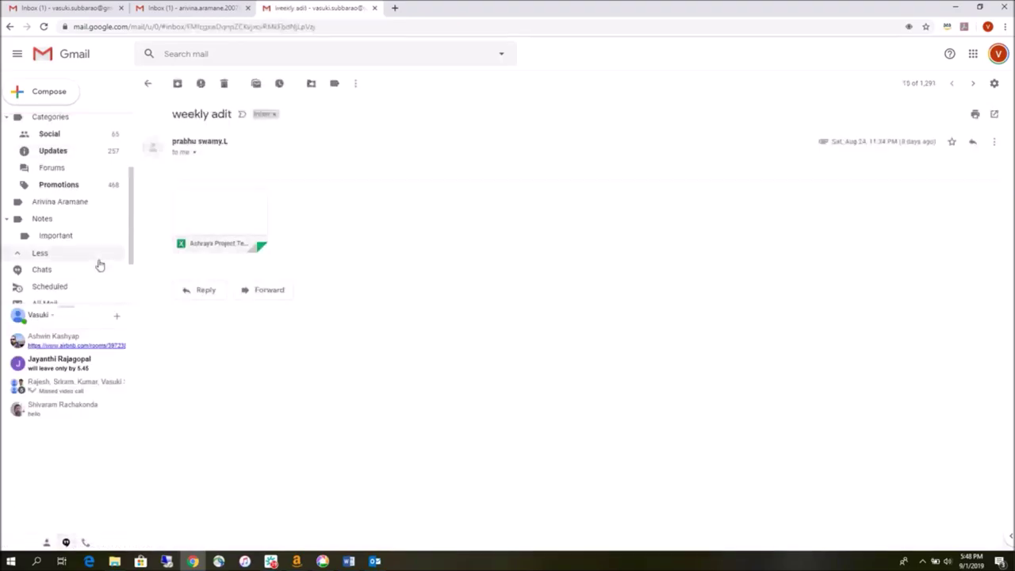
scroll(85, 193, "up", 3)
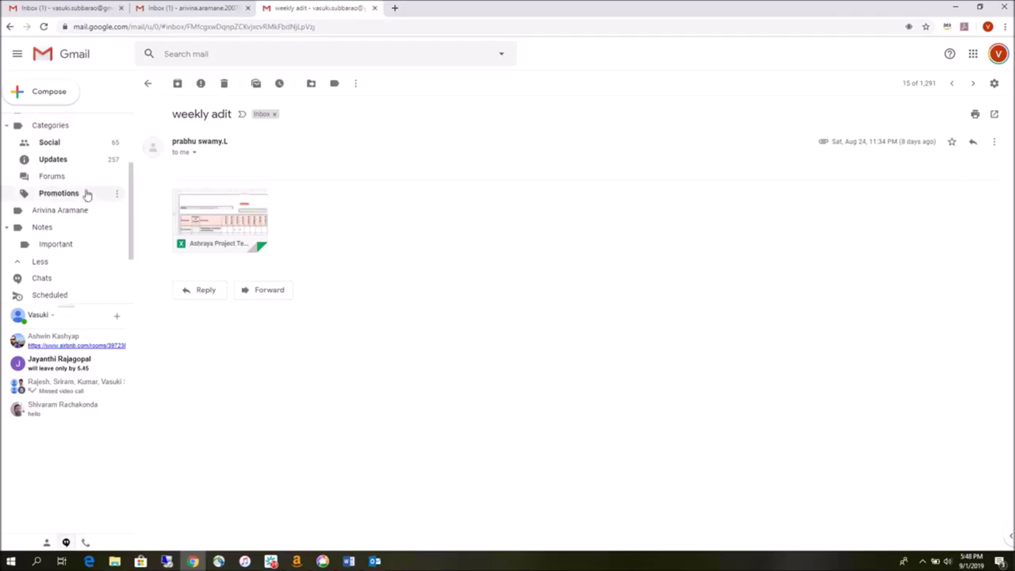
left_click(48, 123)
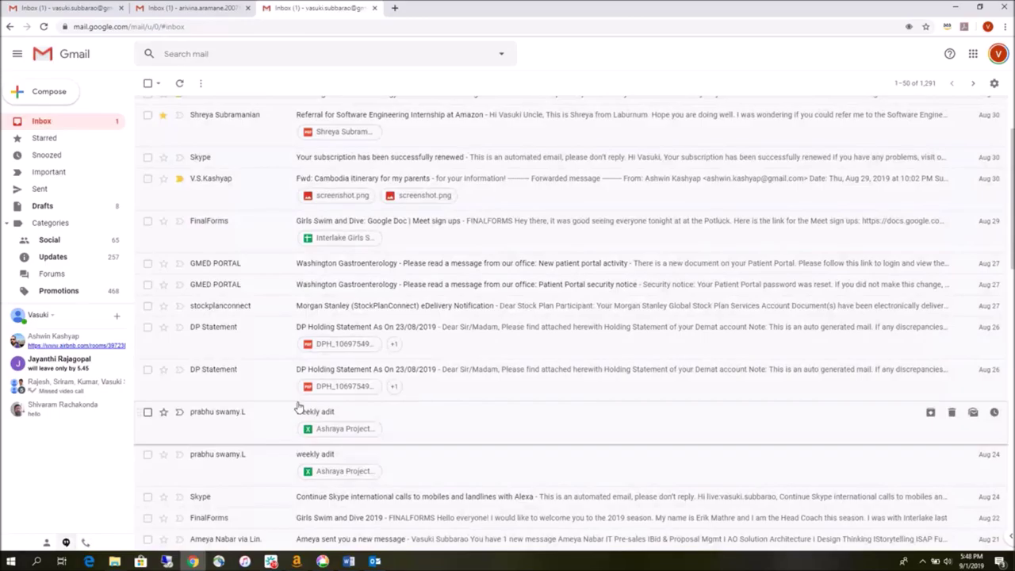
scroll(298, 407, "down", 1)
left_click_drag(213, 310, 49, 309)
left_click_drag(215, 313, 46, 309)
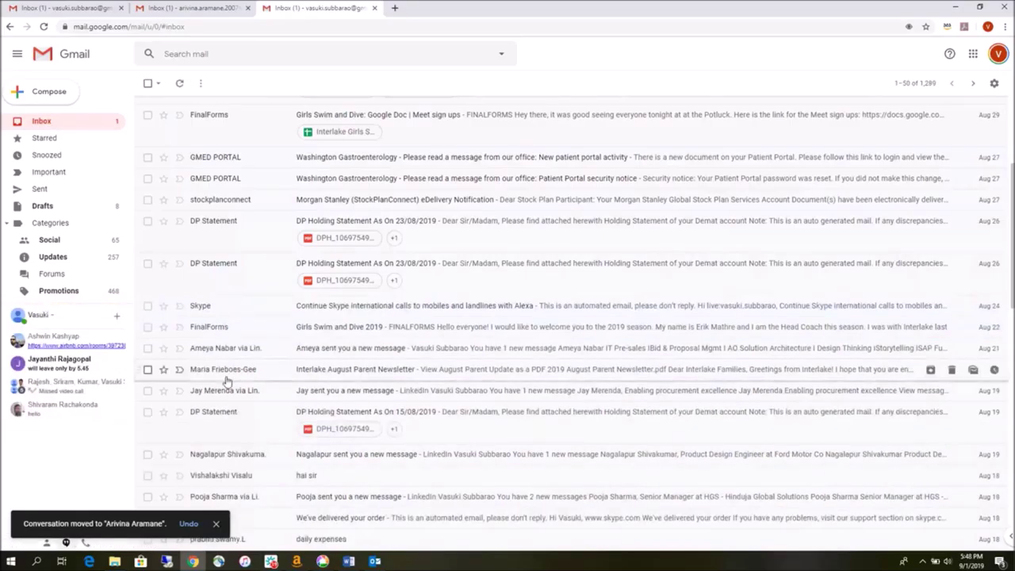
- Drag the daily expenses and Revised Expense Tracker emails onto the same label
scroll(226, 381, "down", 3)
left_click_drag(212, 331, 57, 313)
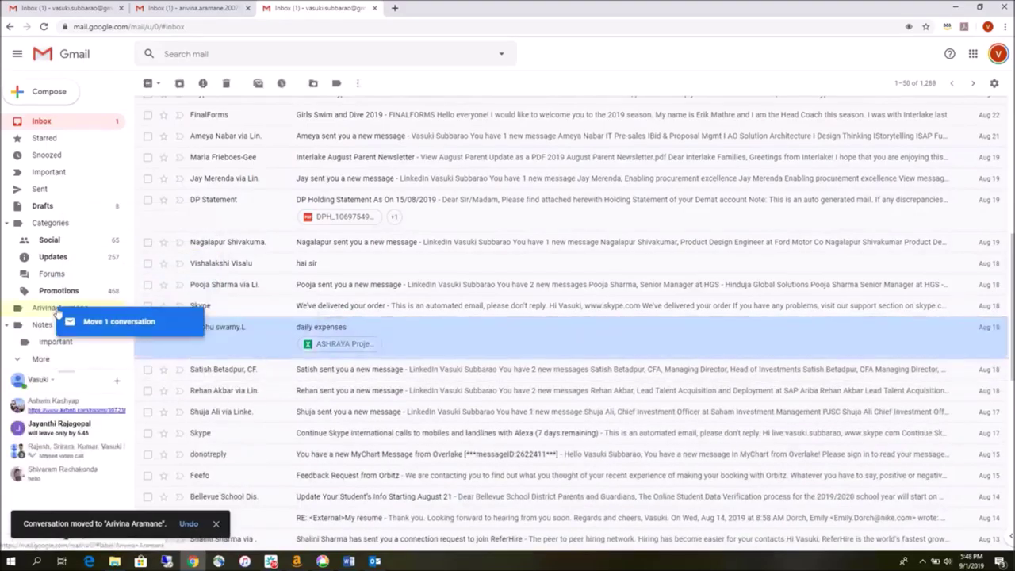
scroll(242, 406, "down", 2)
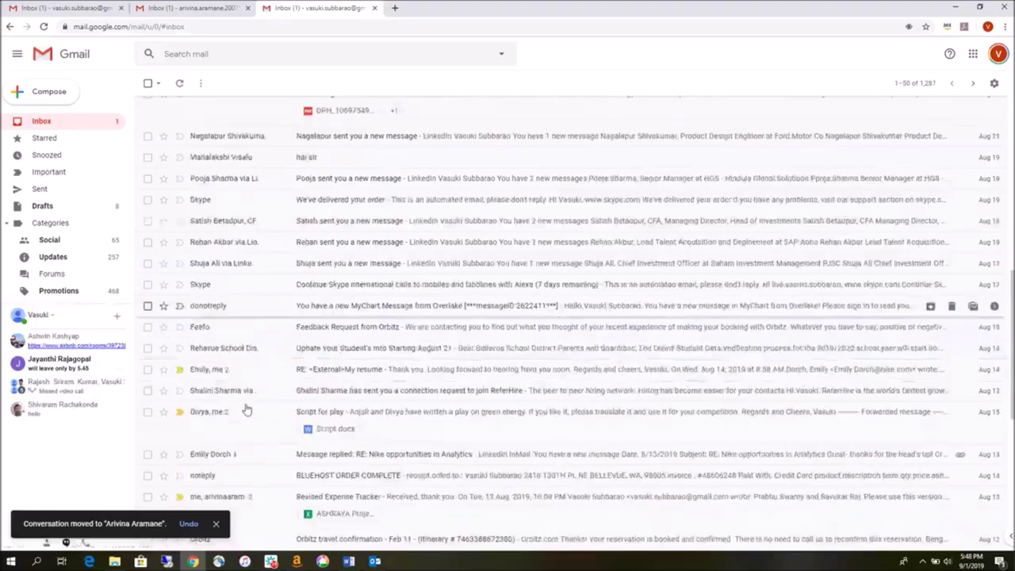
scroll(245, 408, "down", 4)
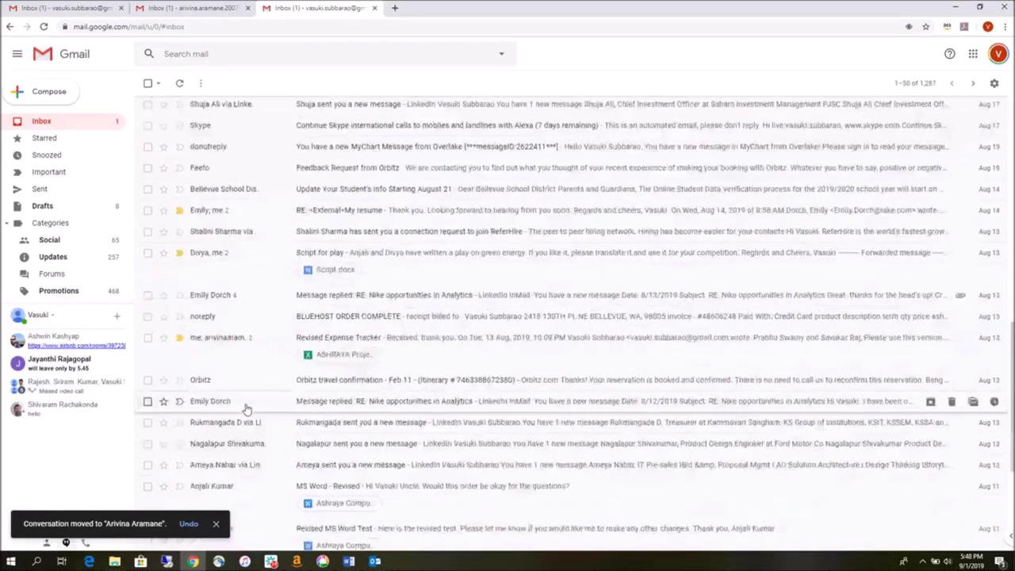
left_click_drag(224, 305, 49, 307)
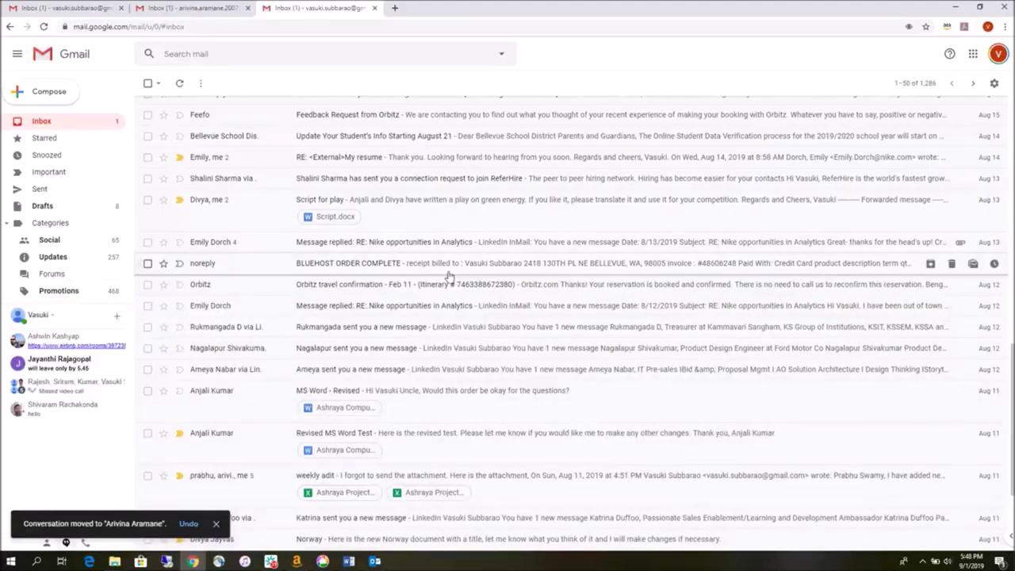
scroll(449, 275, "up", 2)
scroll(448, 275, "up", 1)
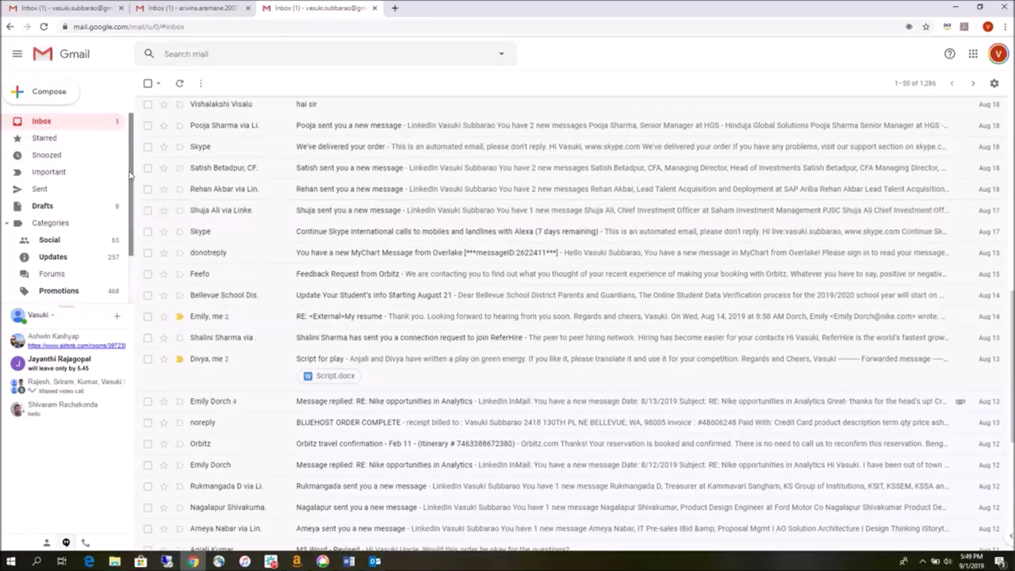
- Add a label named Medical to the mailbox labels
scroll(127, 206, "down", 2)
scroll(127, 238, "down", 1)
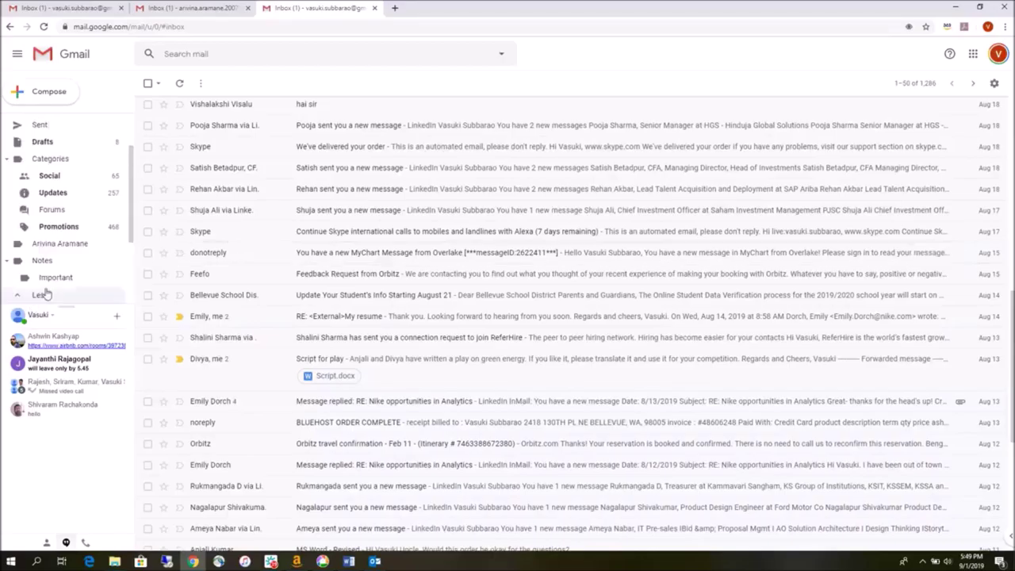
scroll(127, 238, "down", 3)
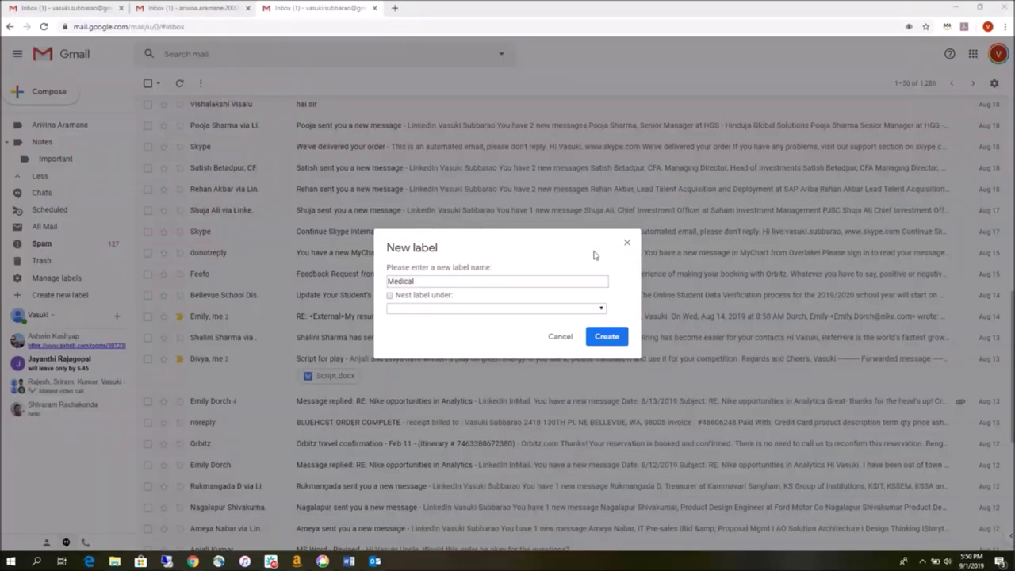
left_click(607, 337)
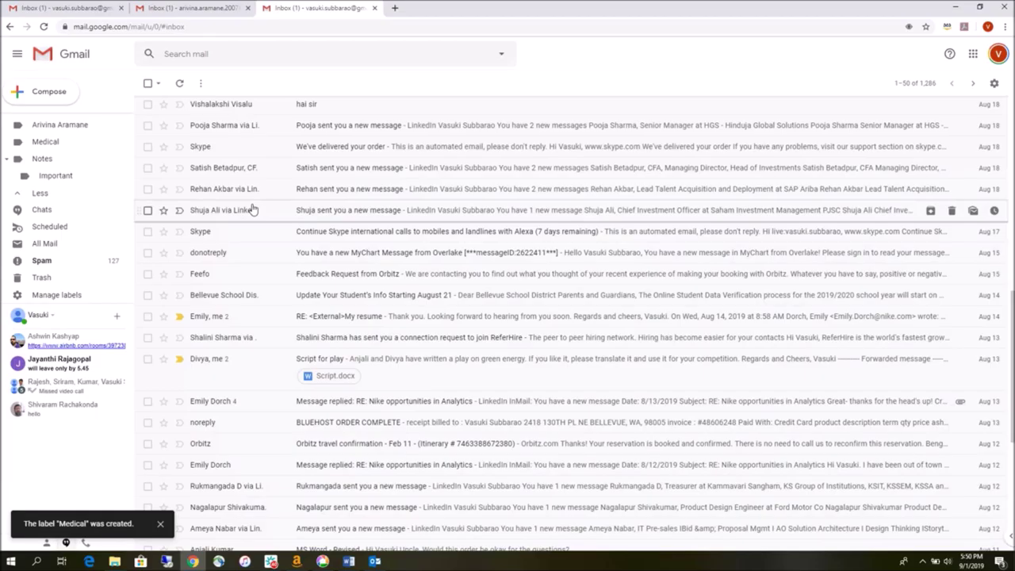
scroll(468, 171, "up", 1)
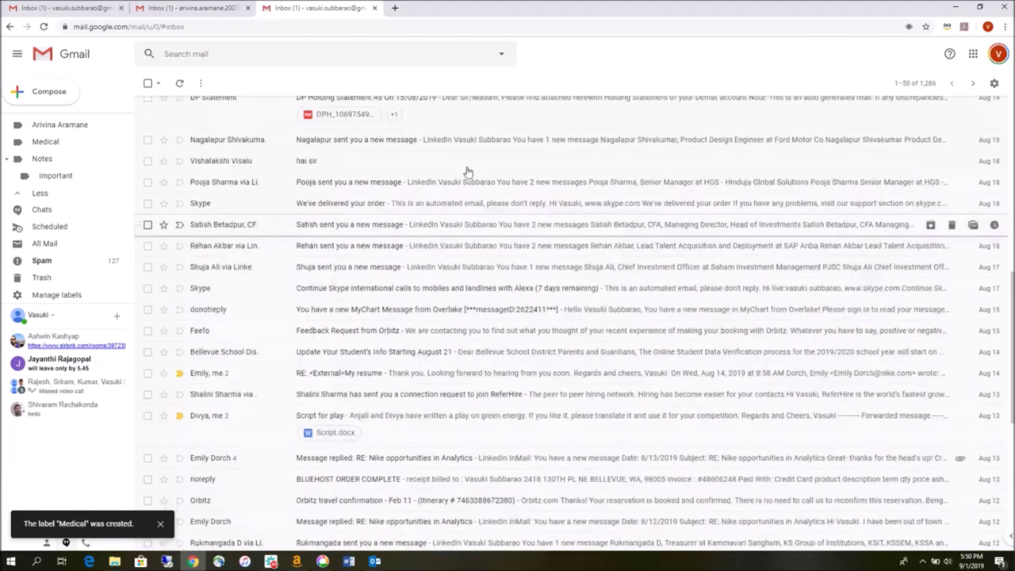
scroll(476, 162, "up", 10)
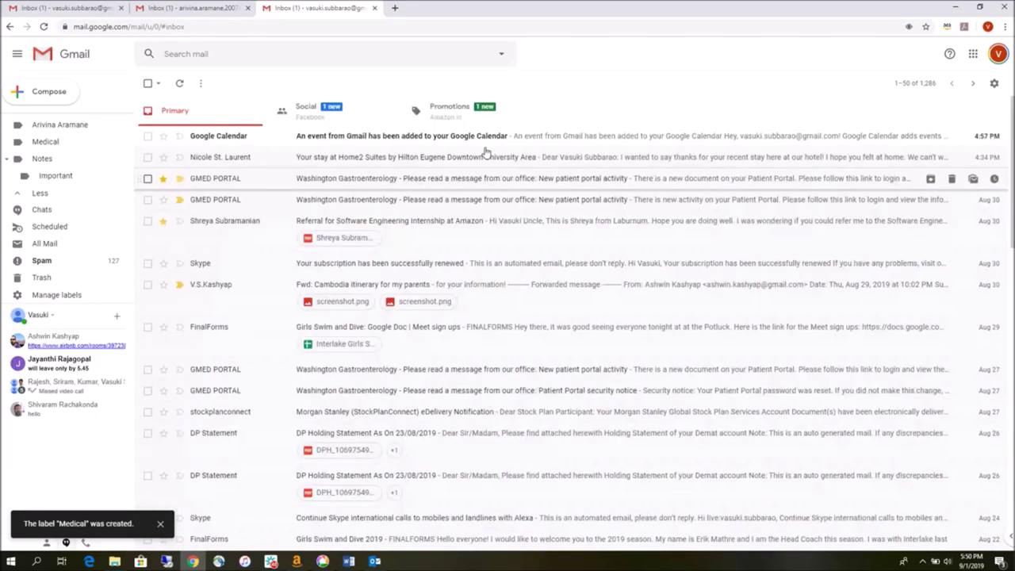
- Drag the GMED PORTAL Washington Gastroenterology conversations onto the Medical label
left_click_drag(219, 181, 45, 332)
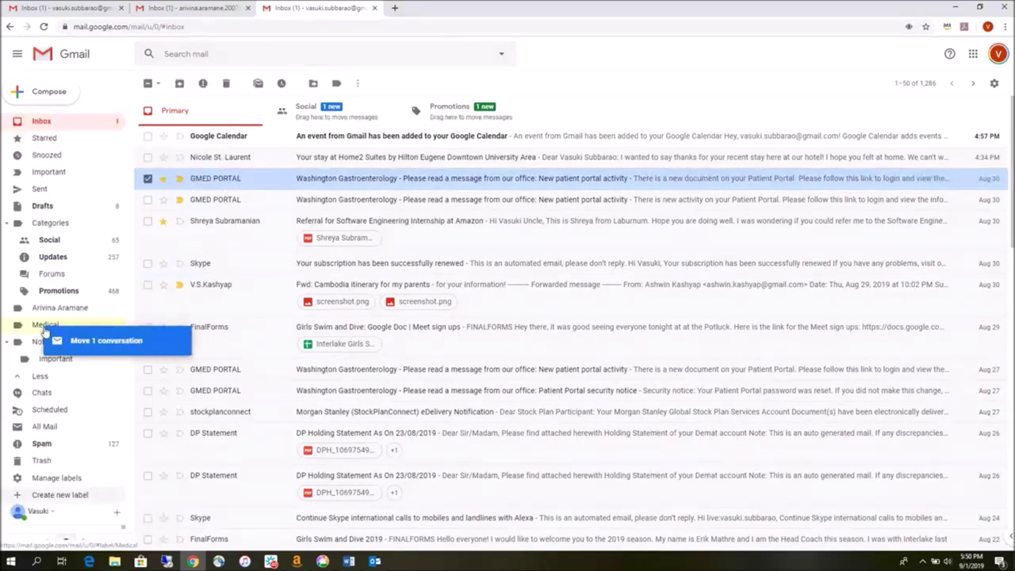
left_click_drag(45, 332, 45, 332)
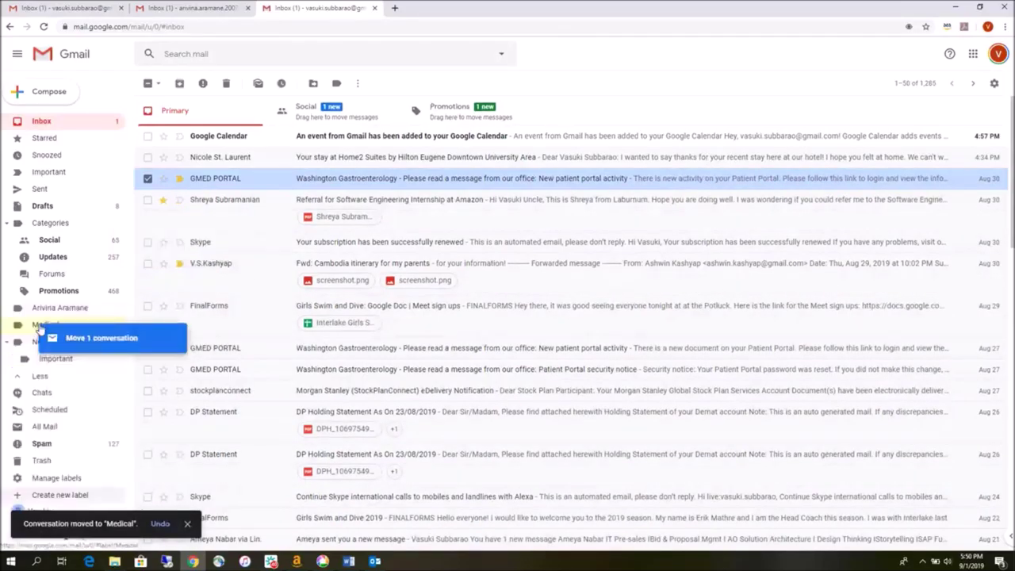
left_click_drag(140, 326, 54, 327)
left_click_drag(163, 321, 51, 326)
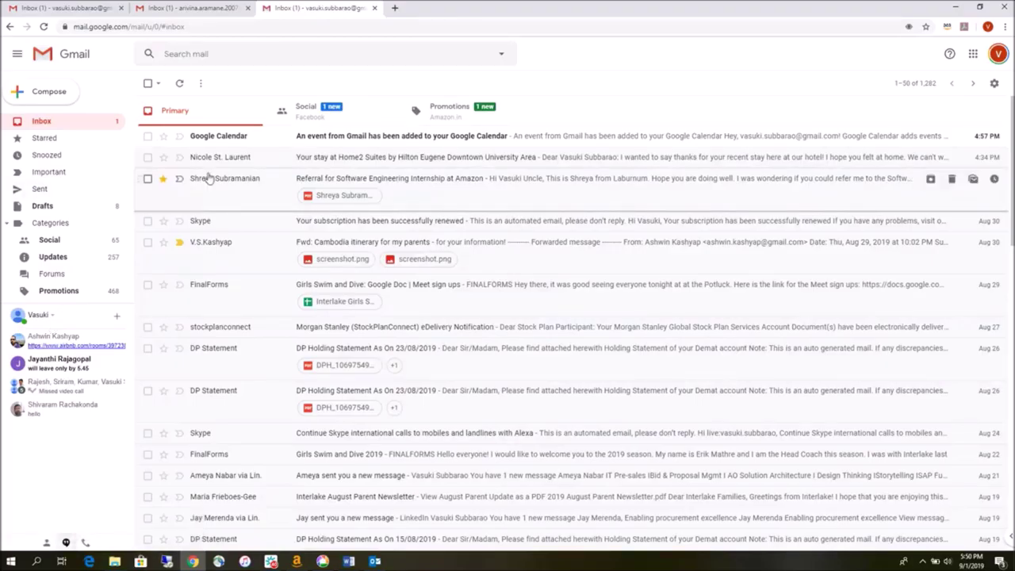
- Attempt to move the Amazon referral and Cambodia itinerary emails to a label
left_click_drag(208, 178, 45, 172)
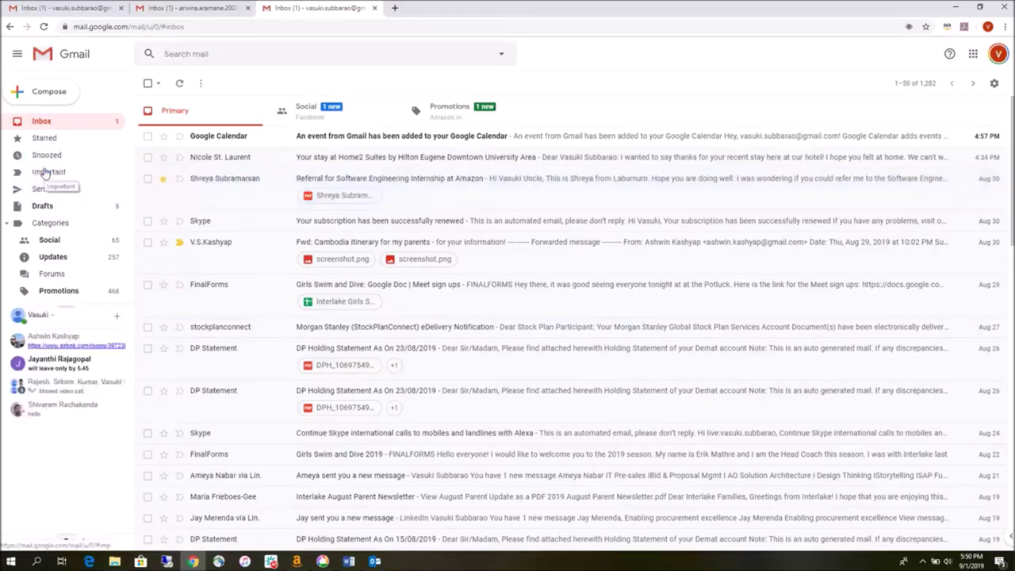
left_click_drag(133, 183, 181, 174)
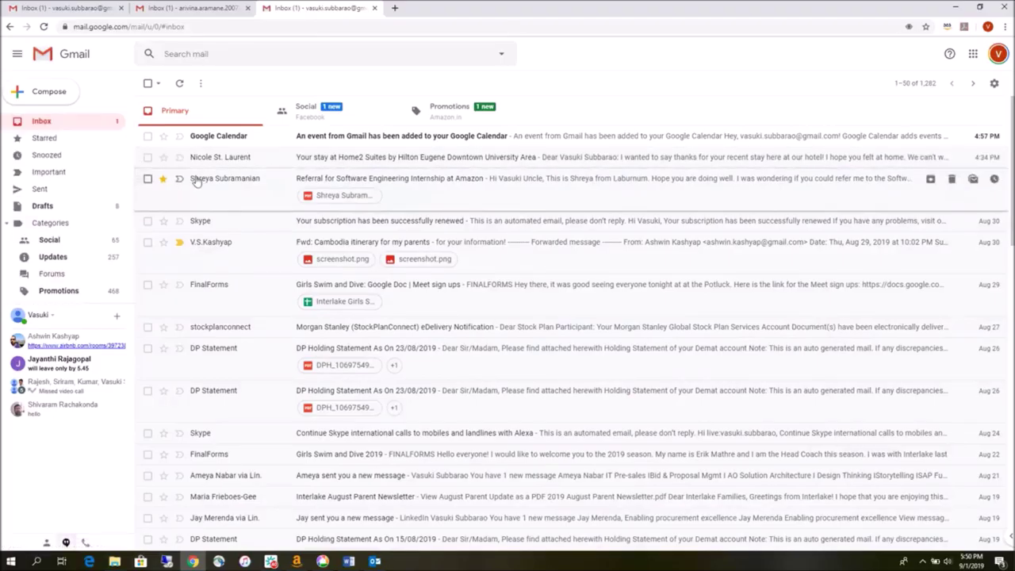
mouse_move(197, 182)
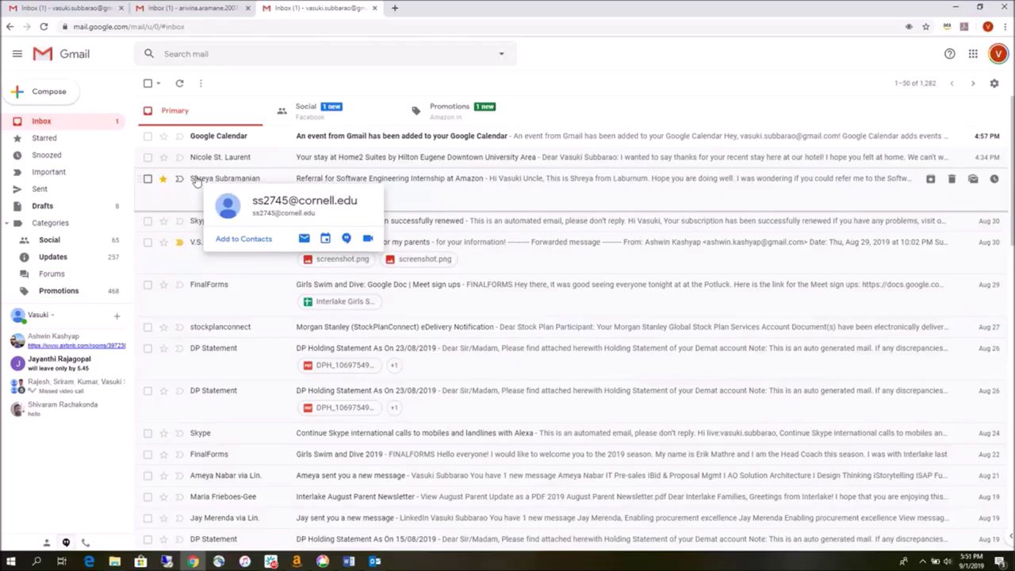
left_click_drag(194, 179, 225, 176)
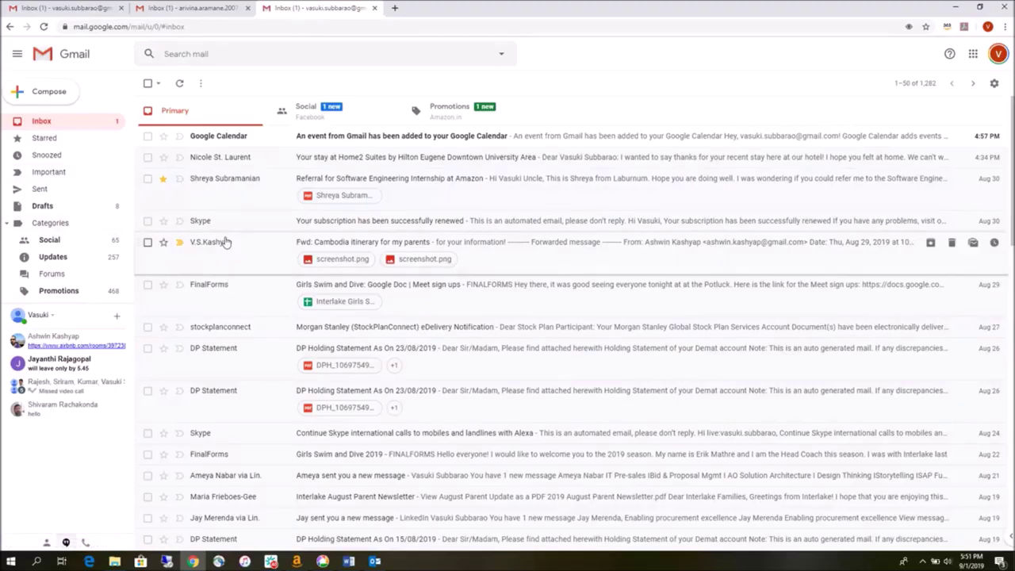
left_click_drag(224, 242, 27, 169)
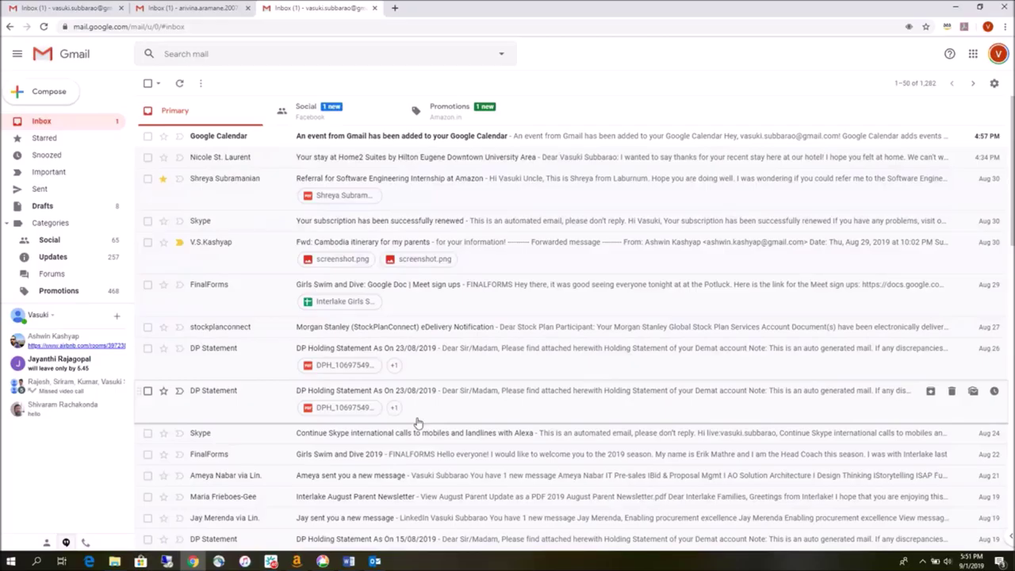
- Select the two LinkedIn notices, MyChart notice, Orbitz feedback, ReferHire request and hotel stay email
scroll(417, 422, "down", 1)
scroll(417, 423, "down", 1)
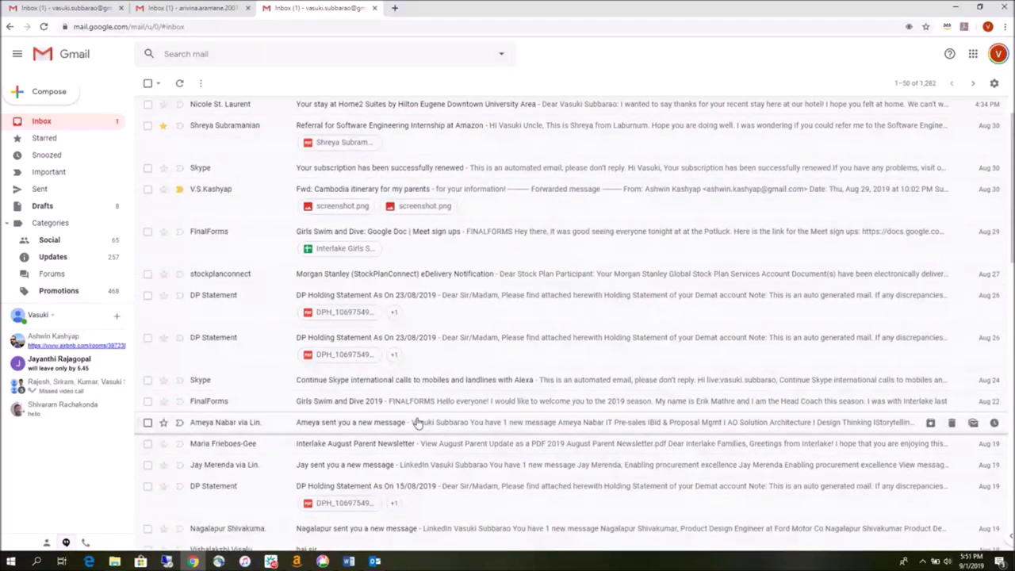
scroll(417, 423, "down", 1)
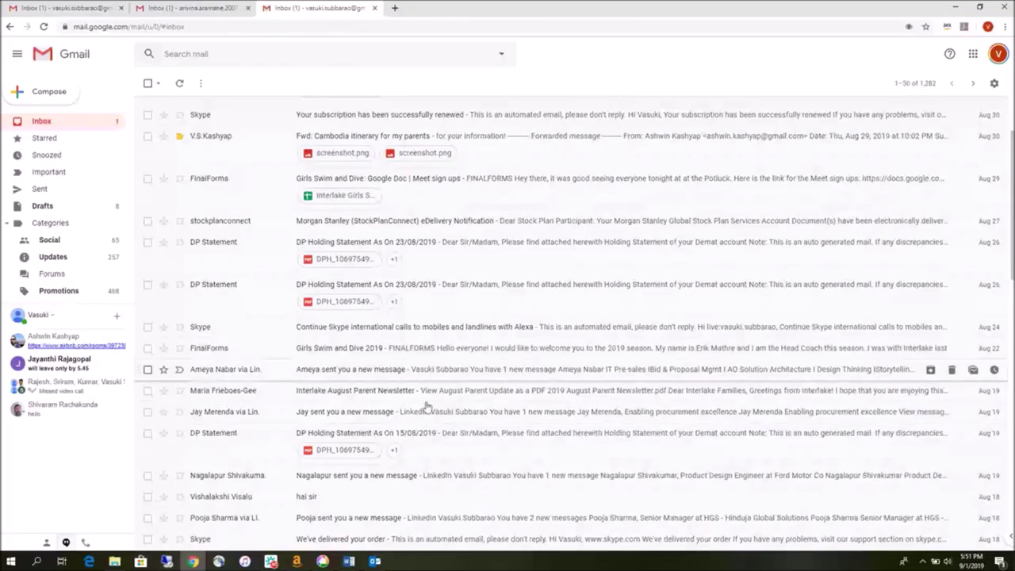
scroll(356, 481, "down", 2)
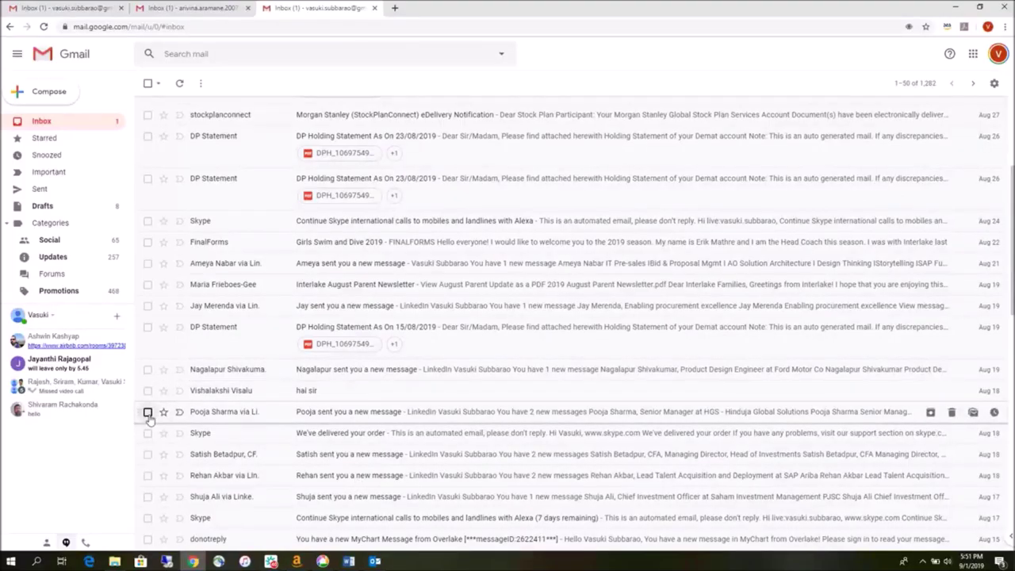
left_click(148, 412)
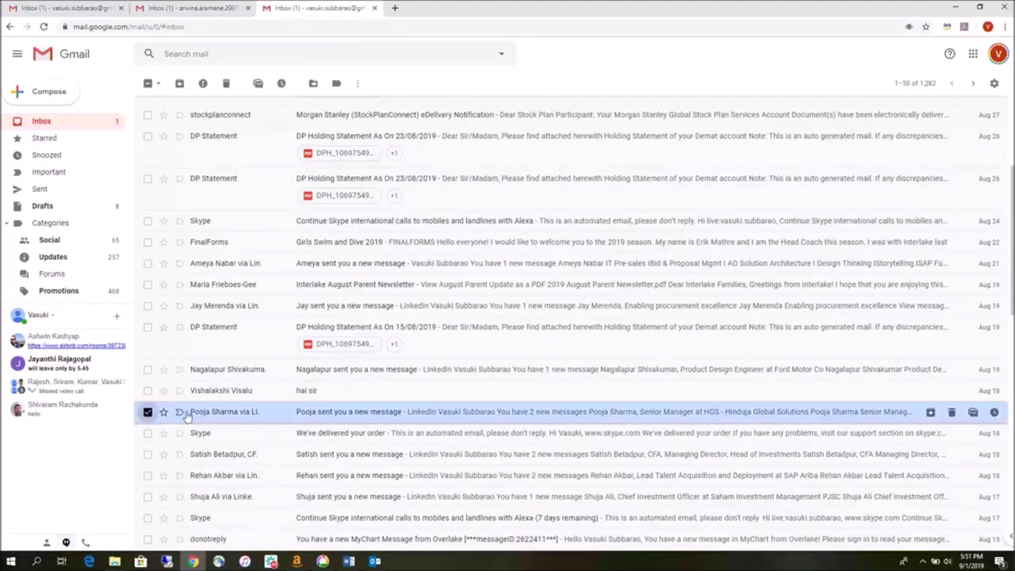
left_click(148, 496)
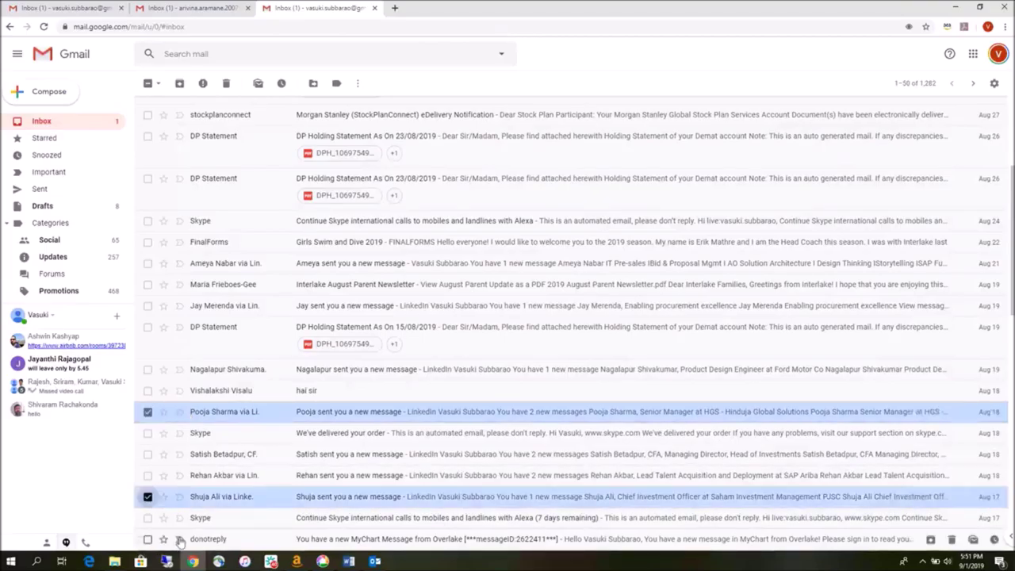
scroll(250, 526, "down", 2)
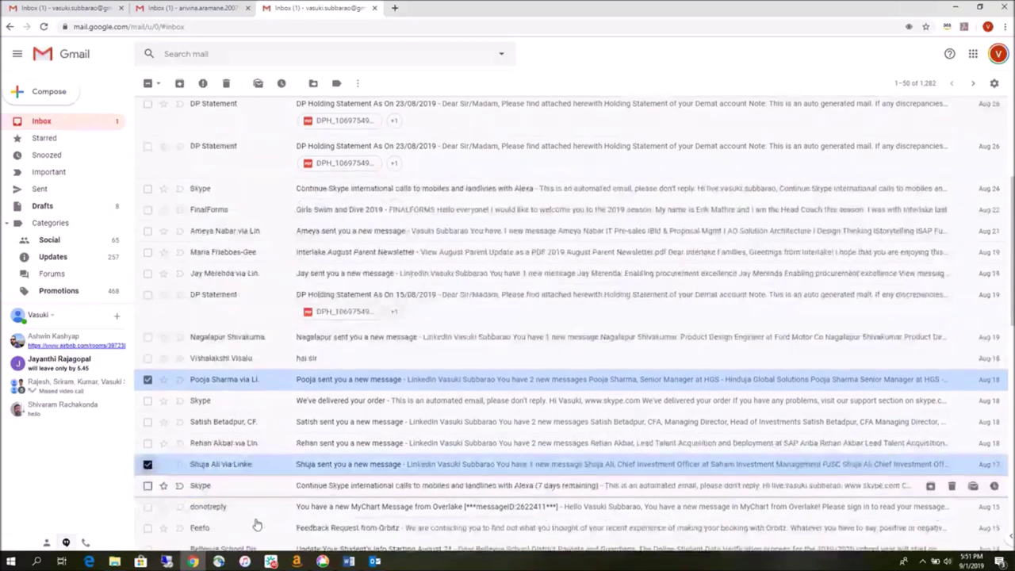
left_click(147, 485)
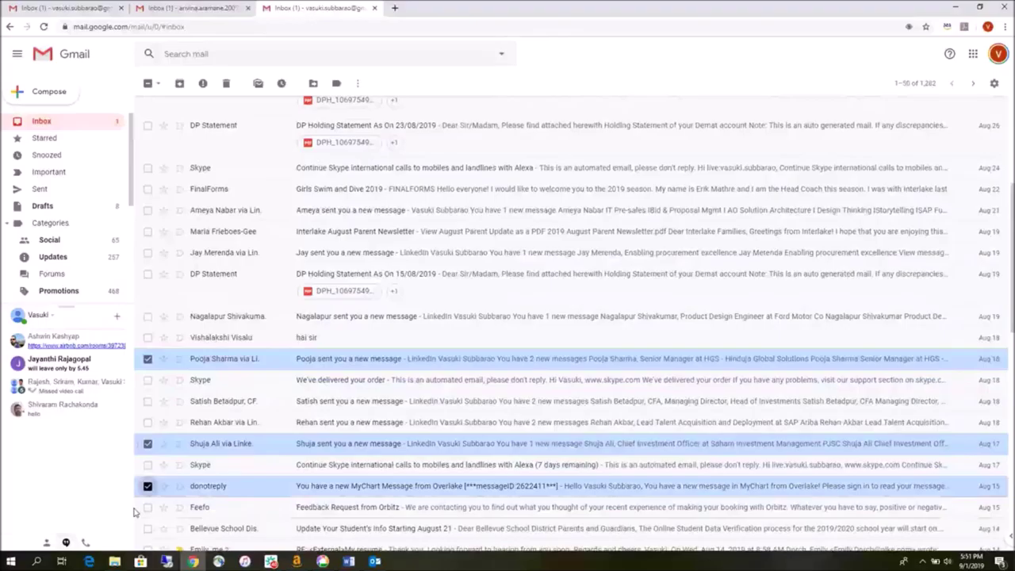
left_click(148, 507)
scroll(276, 518, "down", 1)
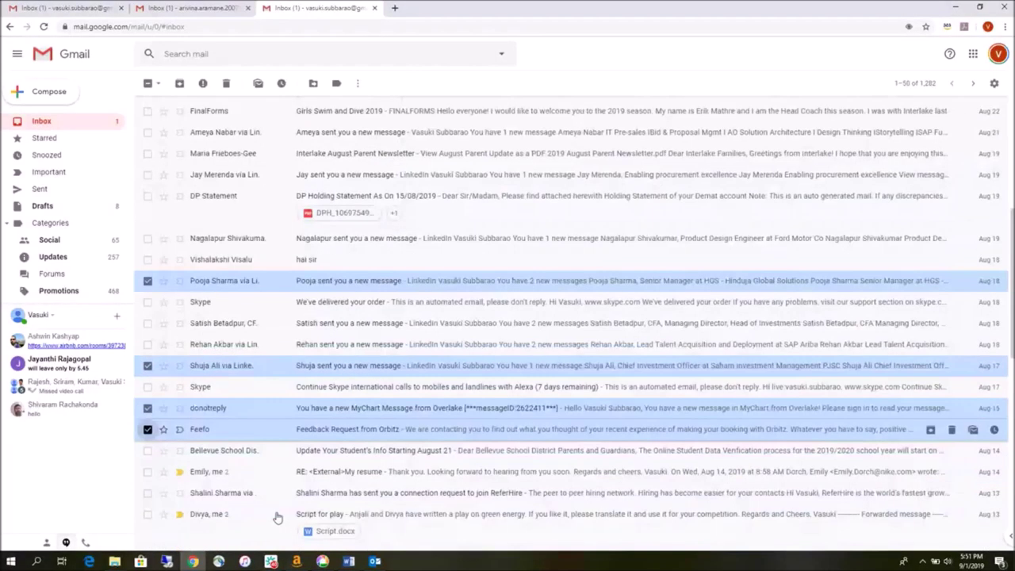
scroll(276, 518, "down", 1)
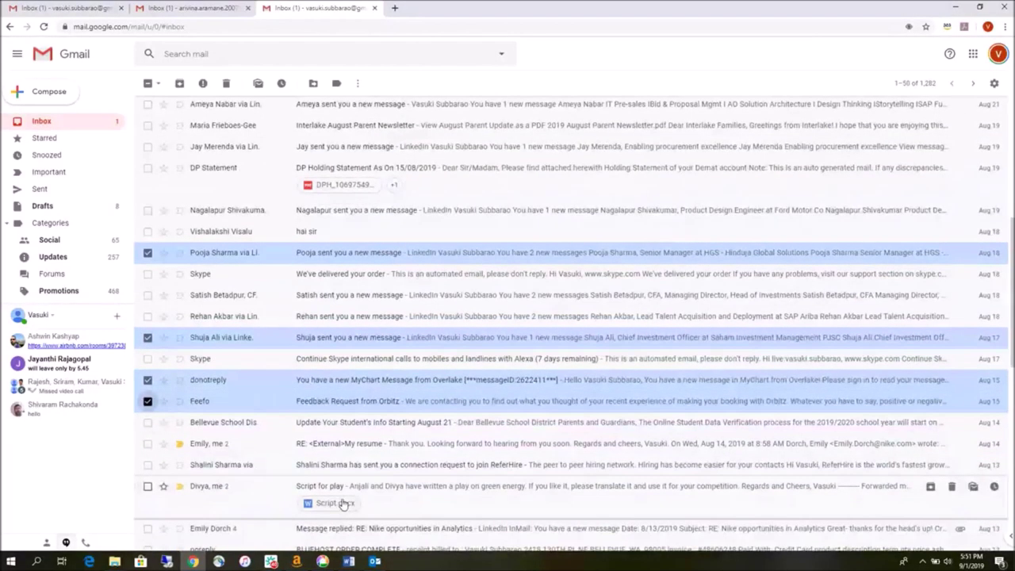
left_click(147, 465)
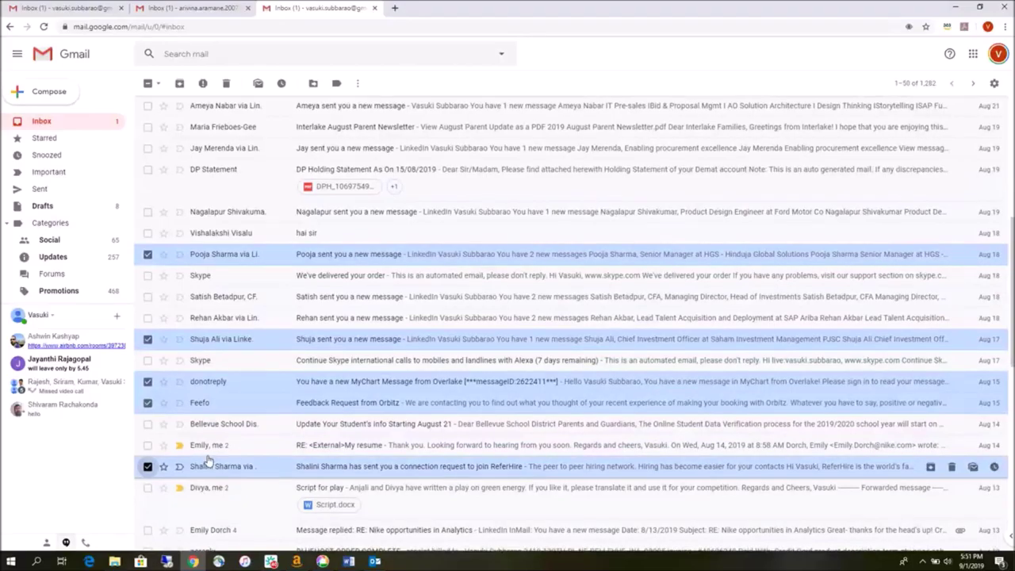
scroll(207, 459, "up", 3)
scroll(208, 459, "up", 2)
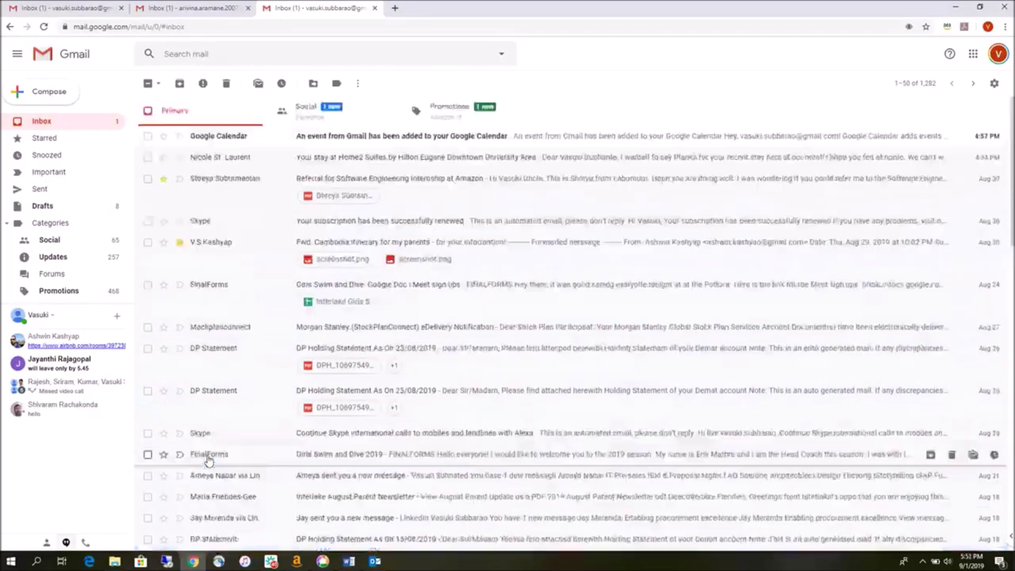
left_click(147, 158)
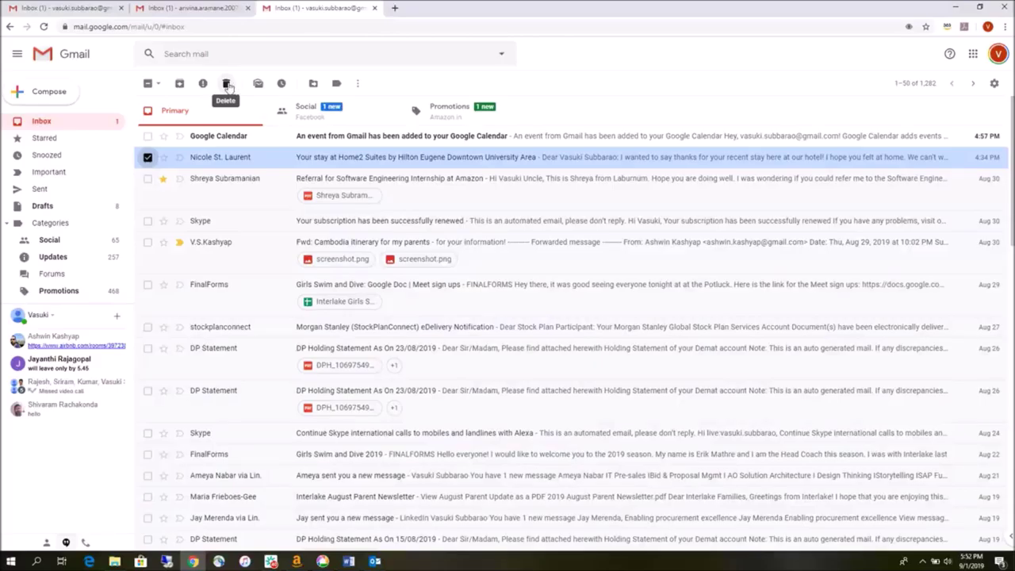
- Trash the six selected conversations, then the Skype subscription renewal email
left_click(226, 84)
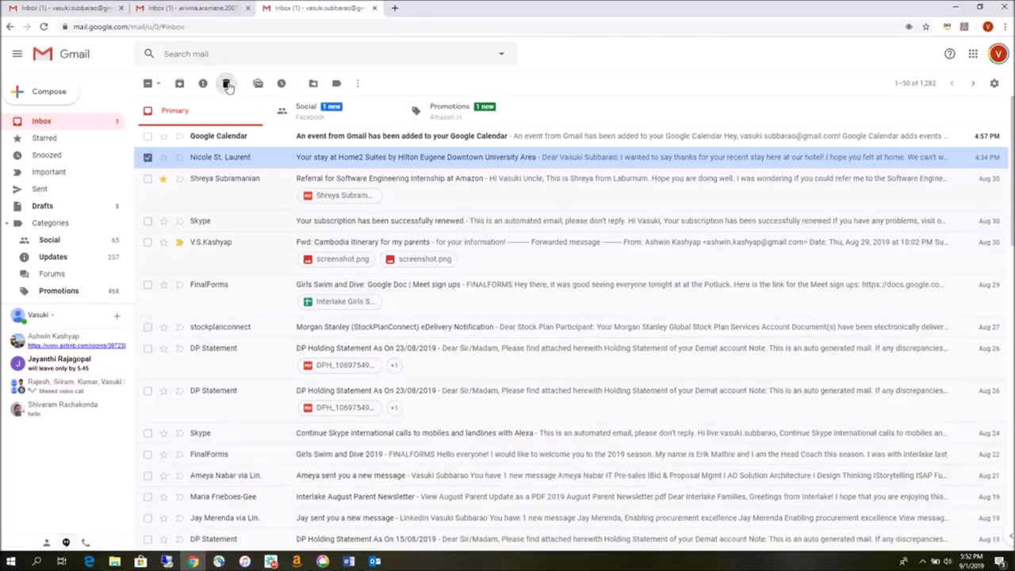
left_click(227, 84)
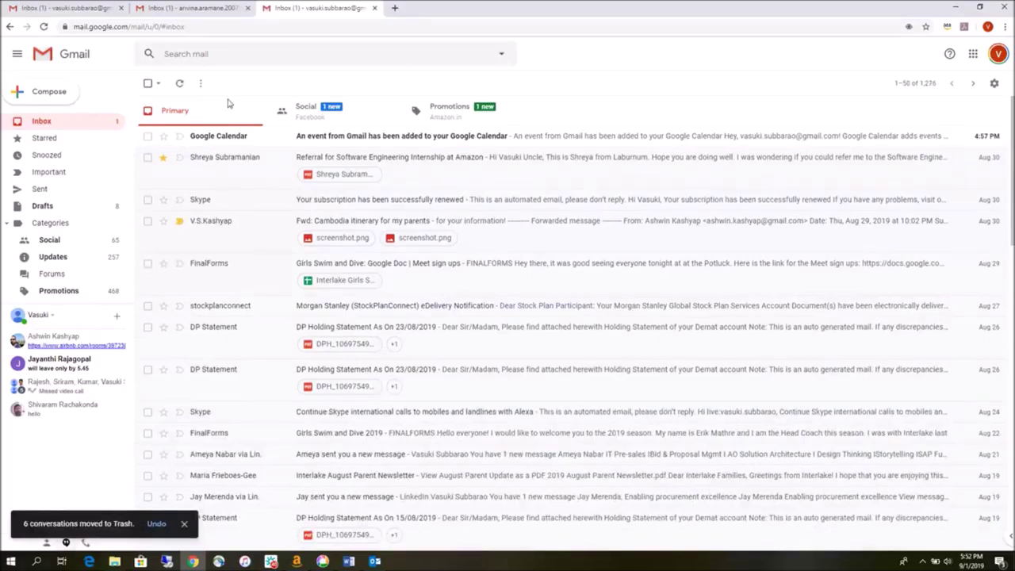
left_click(183, 525)
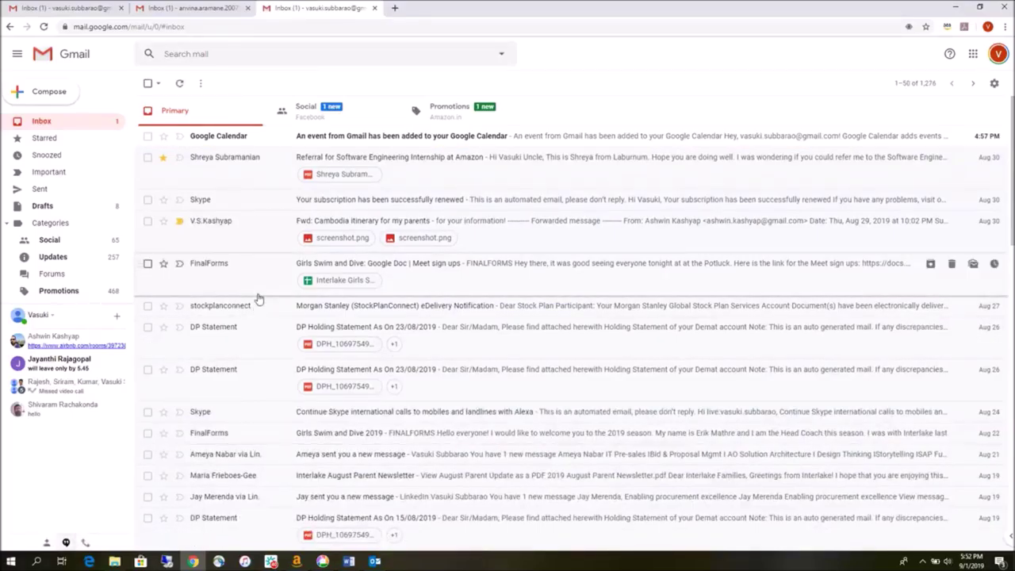
scroll(257, 298, "down", 2)
scroll(257, 299, "down", 2)
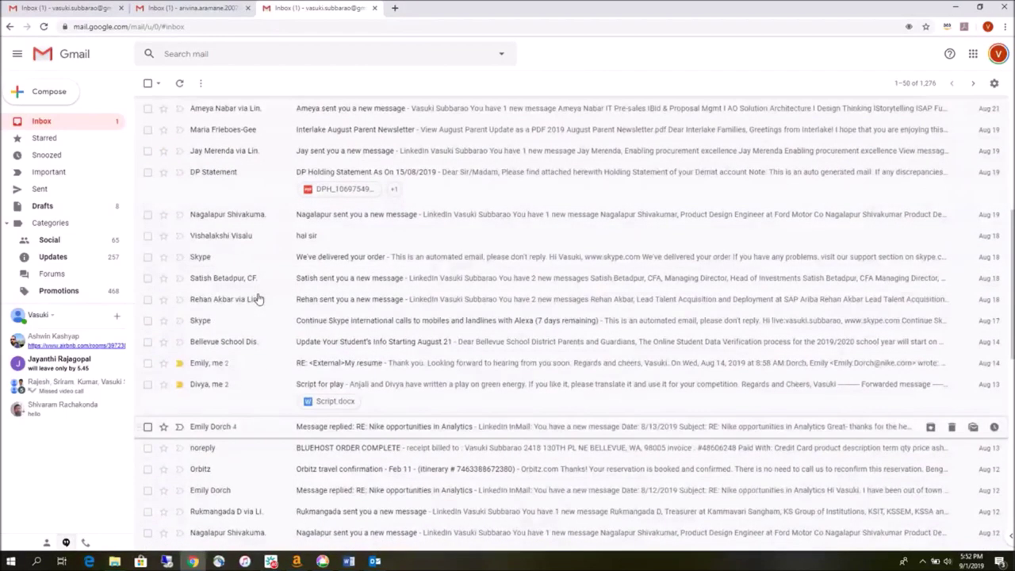
scroll(258, 298, "up", 4)
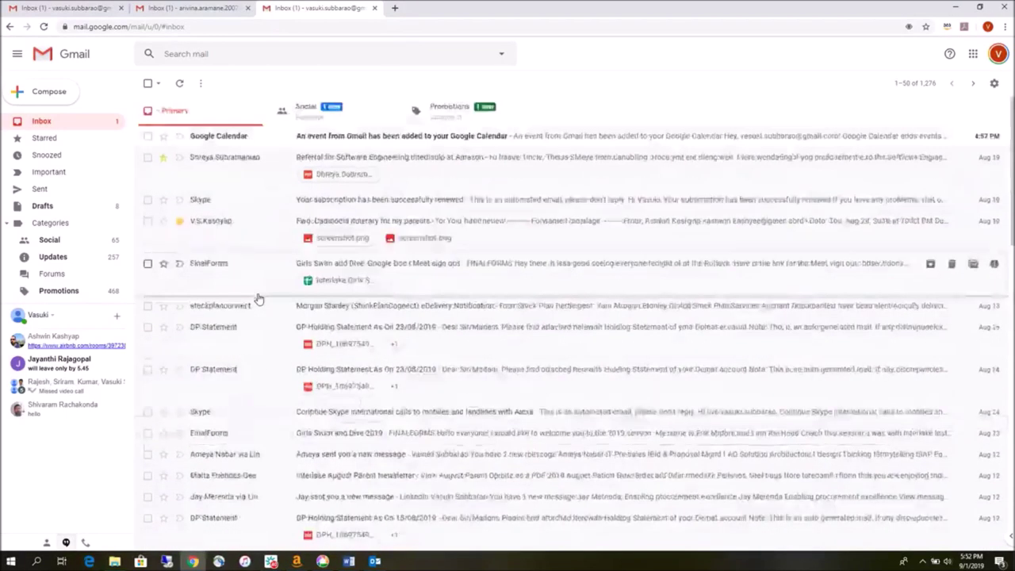
left_click(148, 199)
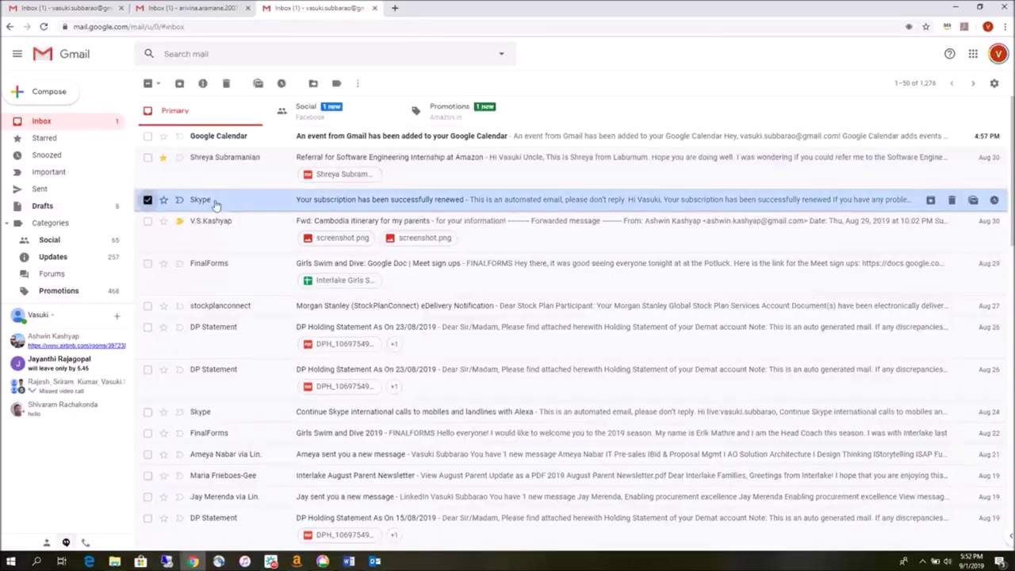
left_click(227, 84)
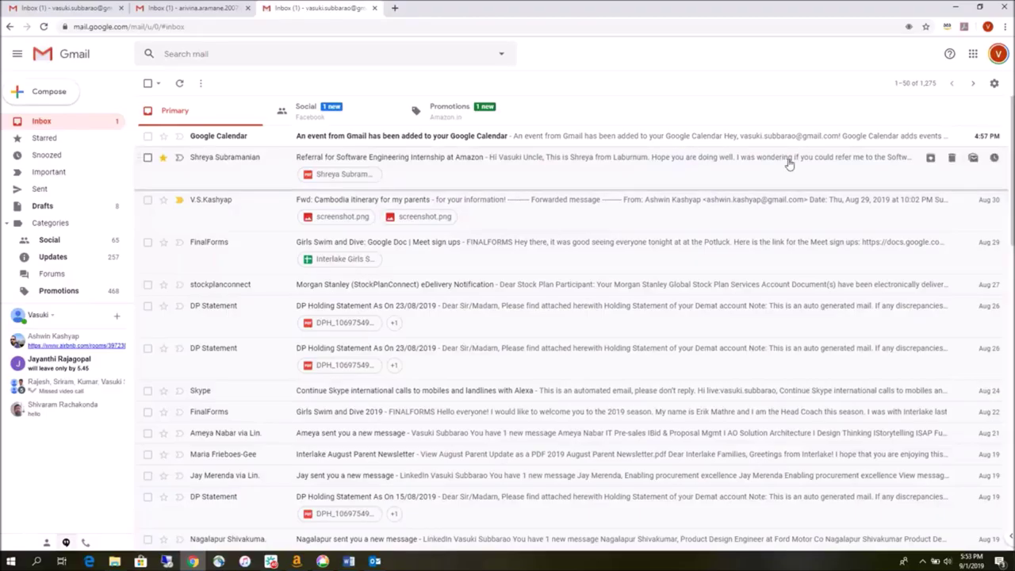
left_click(973, 85)
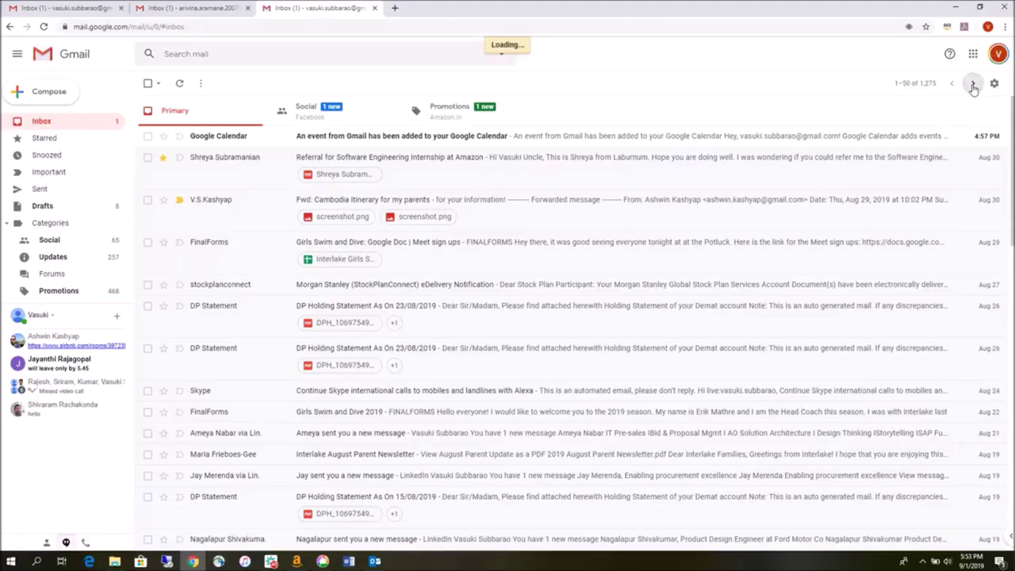
left_click(975, 85)
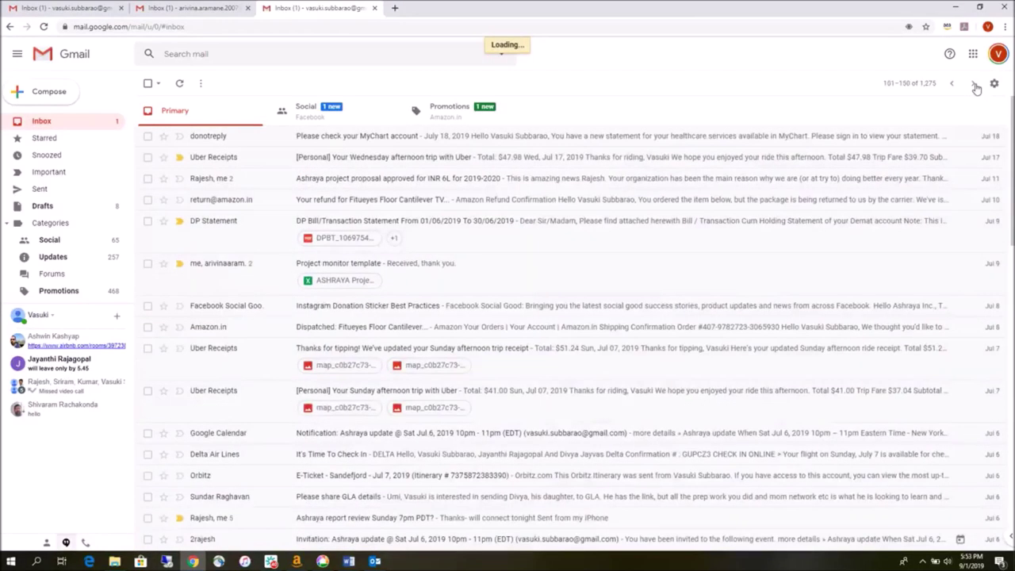
left_click(974, 86)
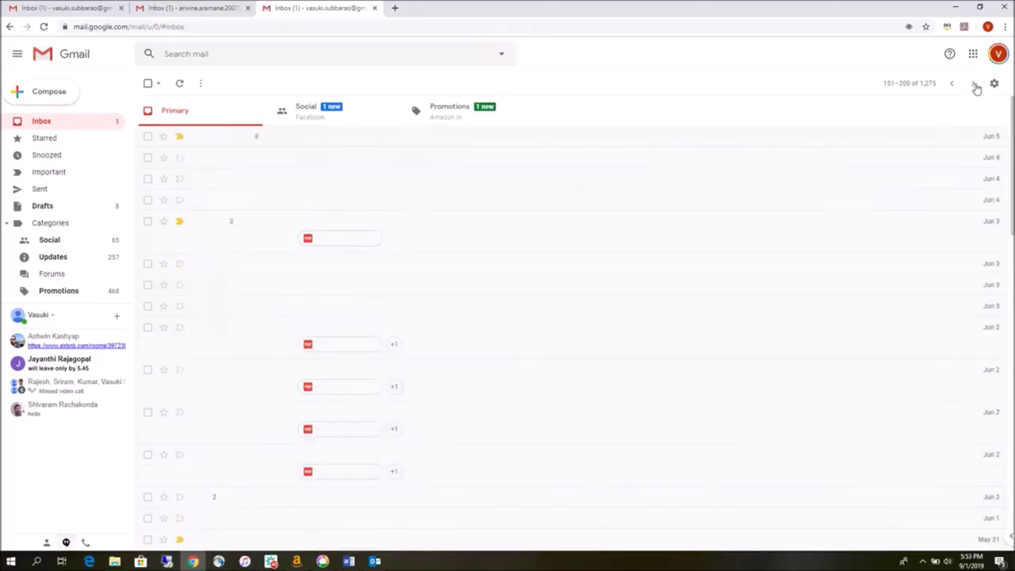
left_click(974, 86)
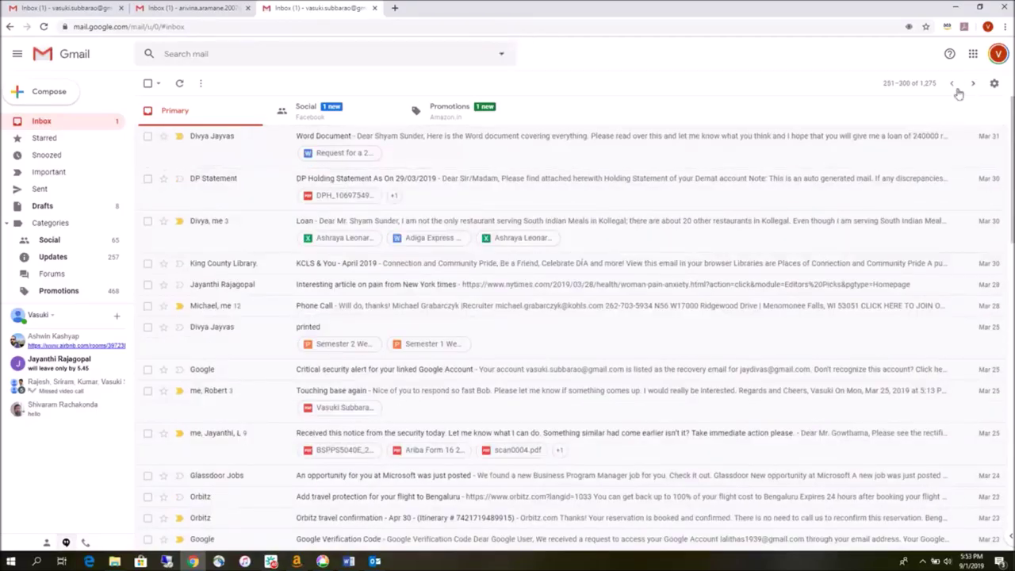
left_click(952, 84)
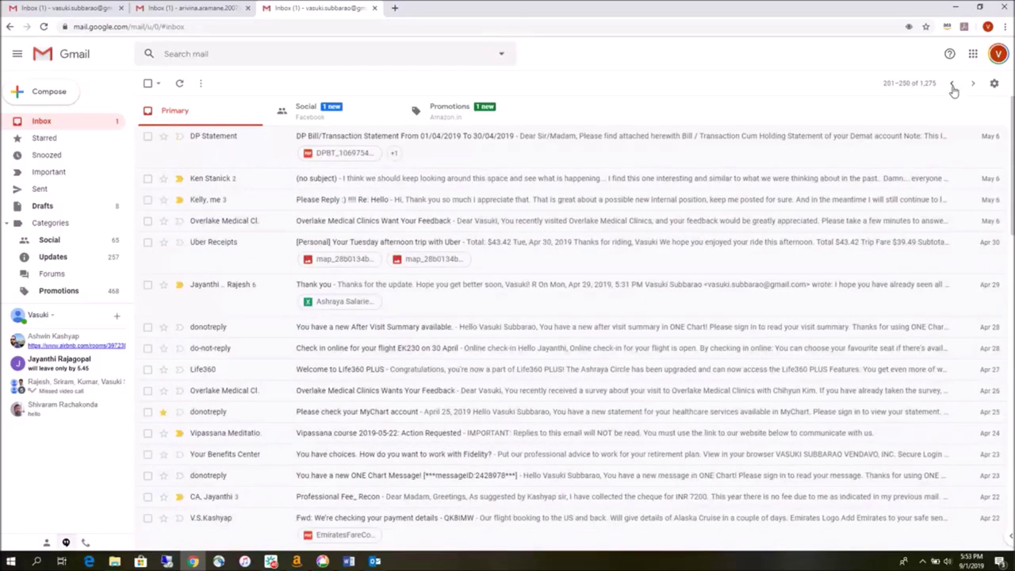
left_click(952, 85)
left_click(952, 84)
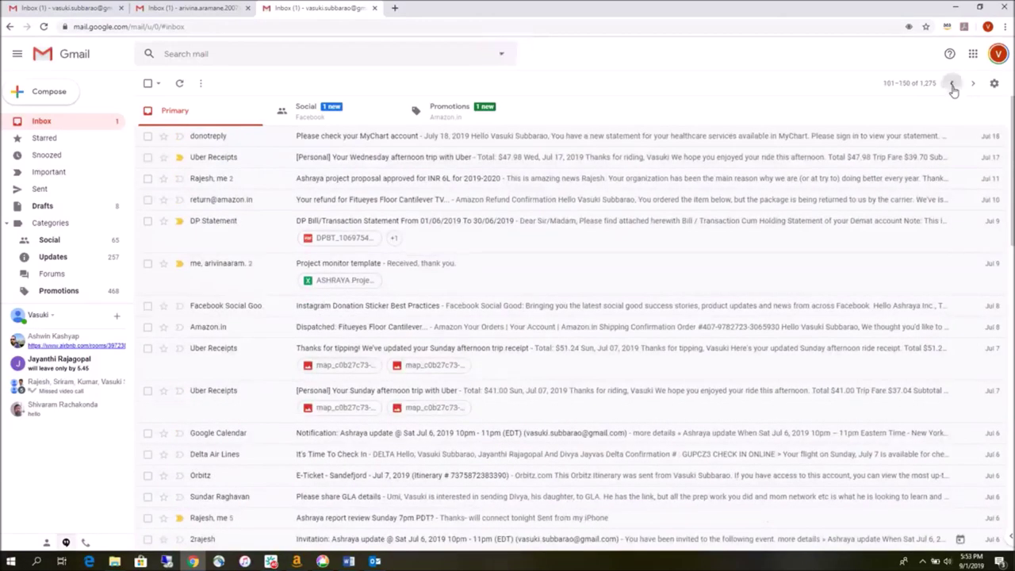
left_click(952, 85)
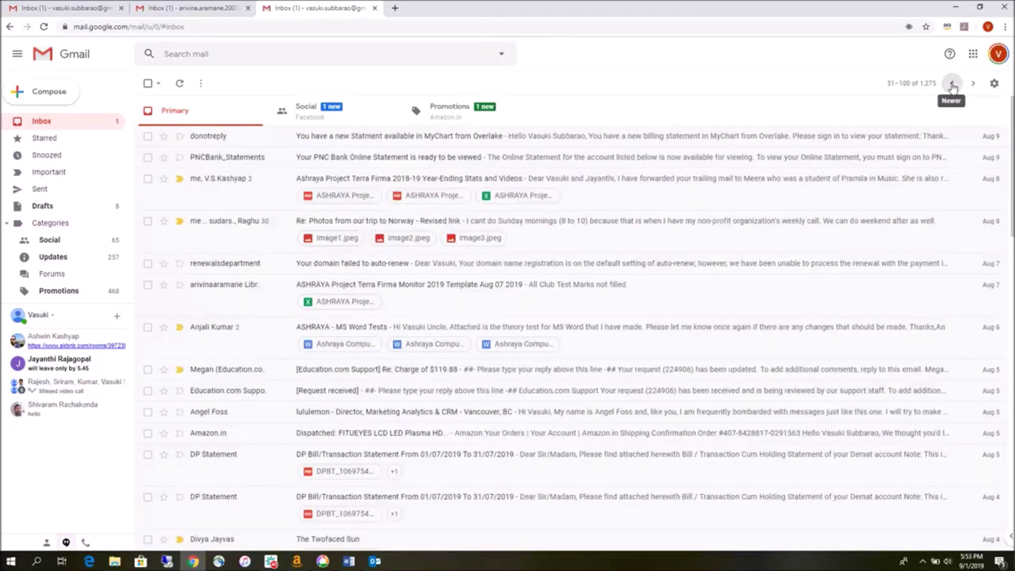
left_click(952, 85)
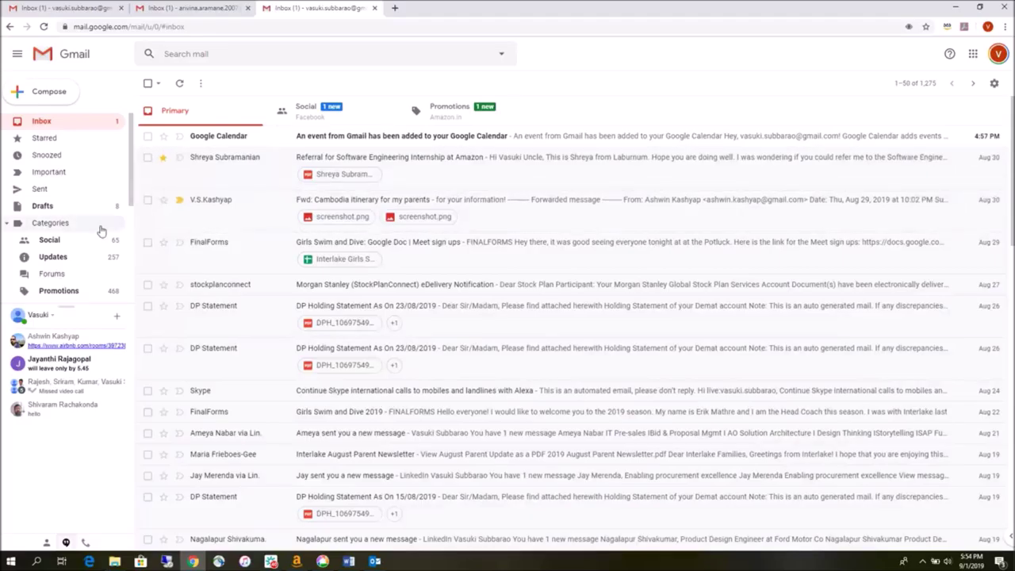
- Create a Personal label and file the Cambodia itinerary email in it
scroll(101, 230, "down", 3)
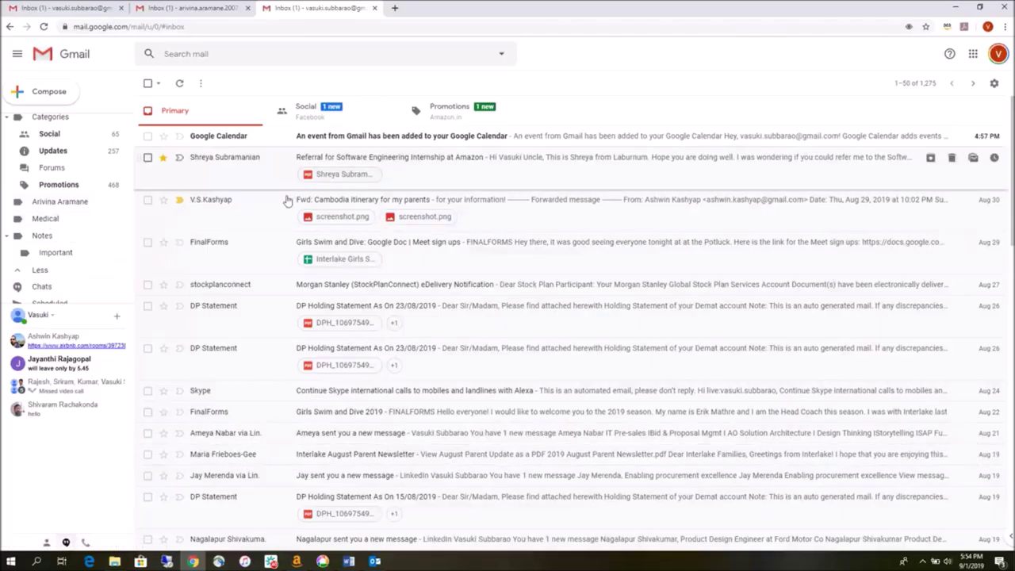
left_click_drag(130, 201, 135, 156)
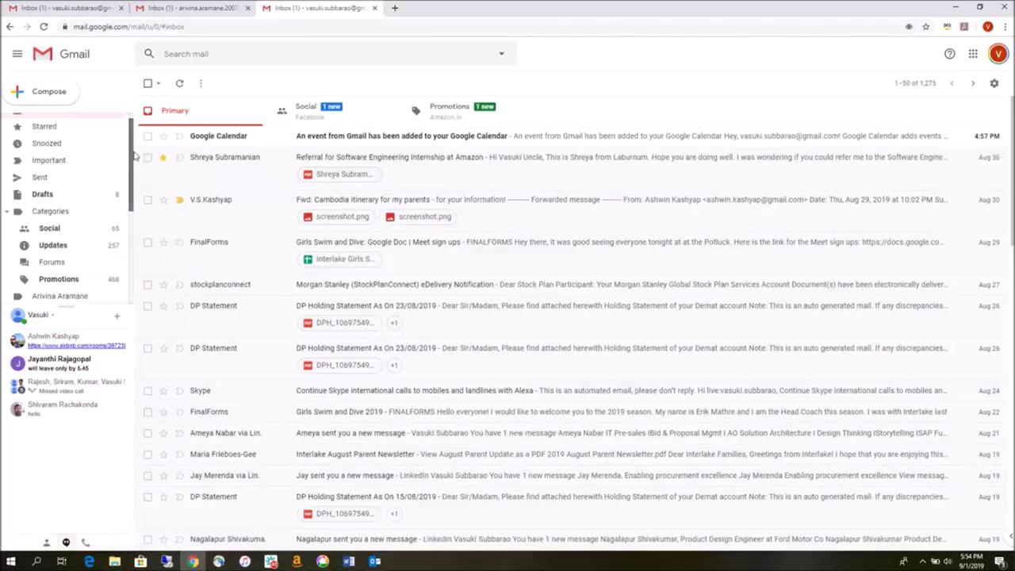
scroll(127, 283, "down", 2)
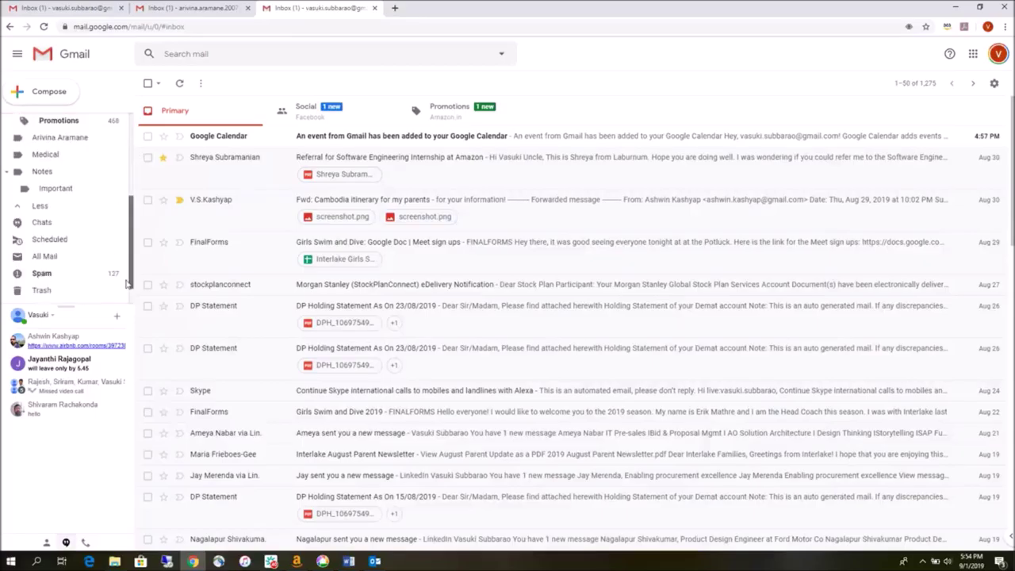
scroll(127, 283, "down", 1)
left_click(107, 295)
type("Personal")
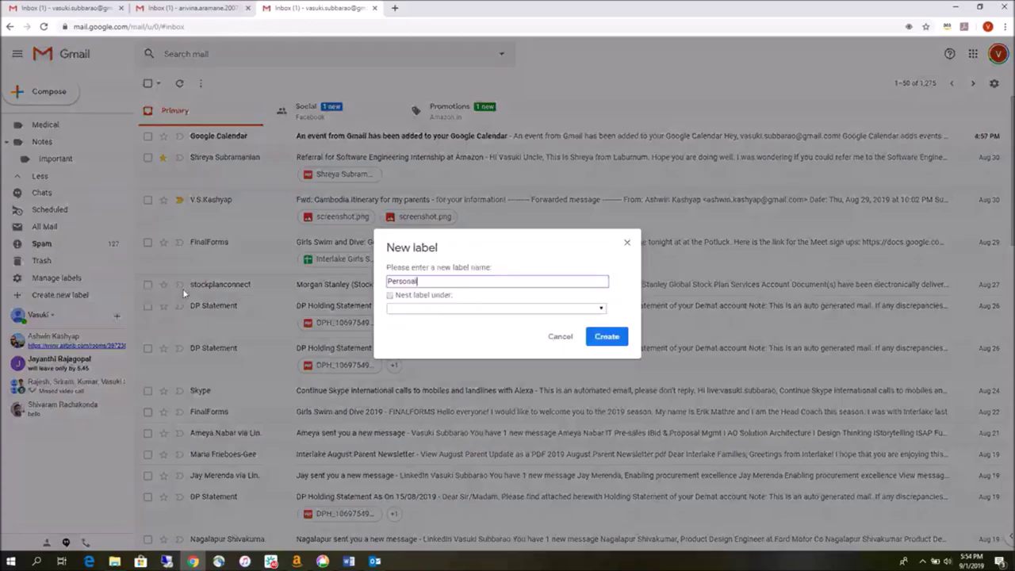
left_click(606, 336)
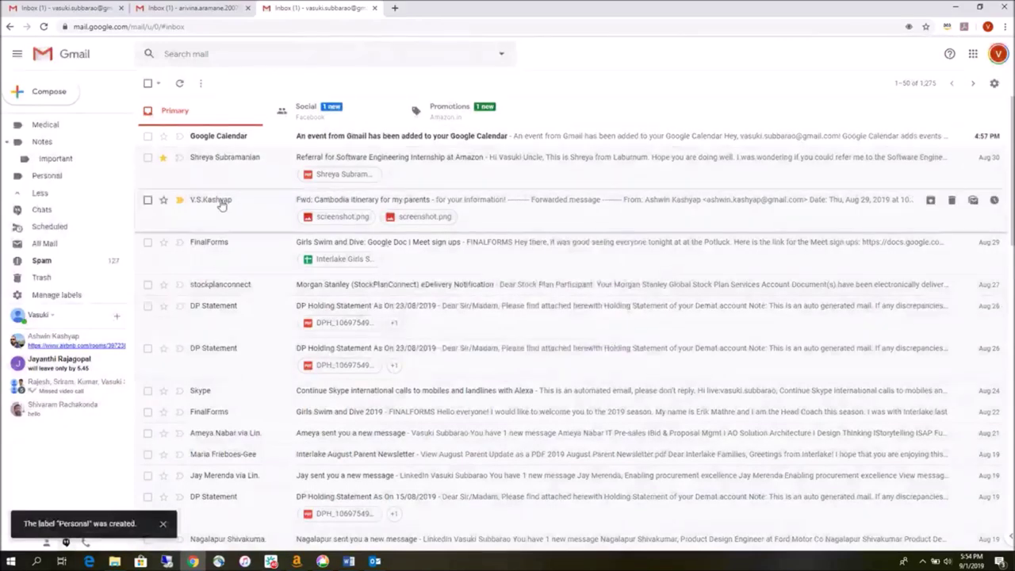
left_click_drag(222, 205, 46, 374)
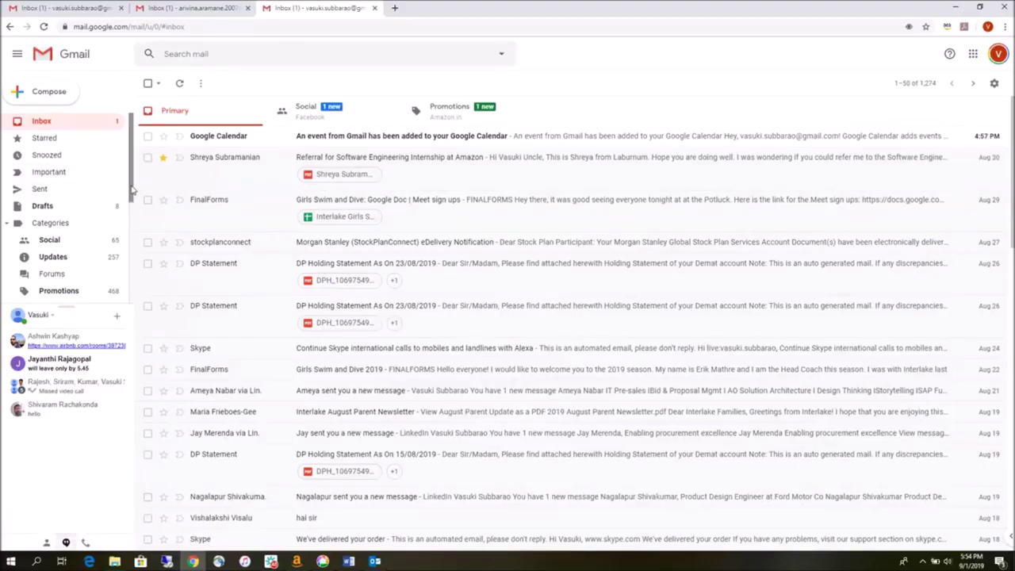
- Open Trash and look through the message selection options
left_click_drag(133, 189, 135, 314)
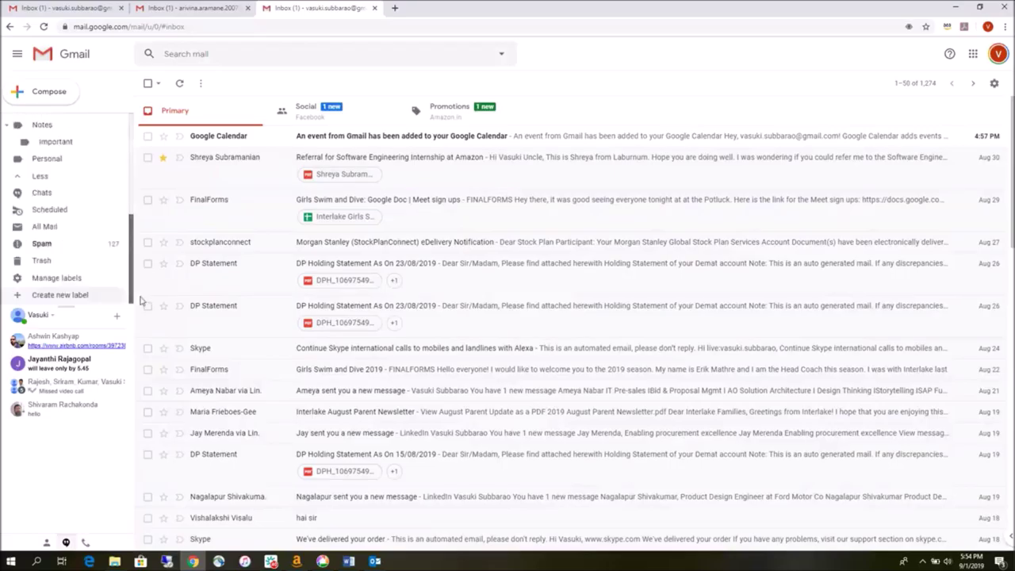
left_click(33, 261)
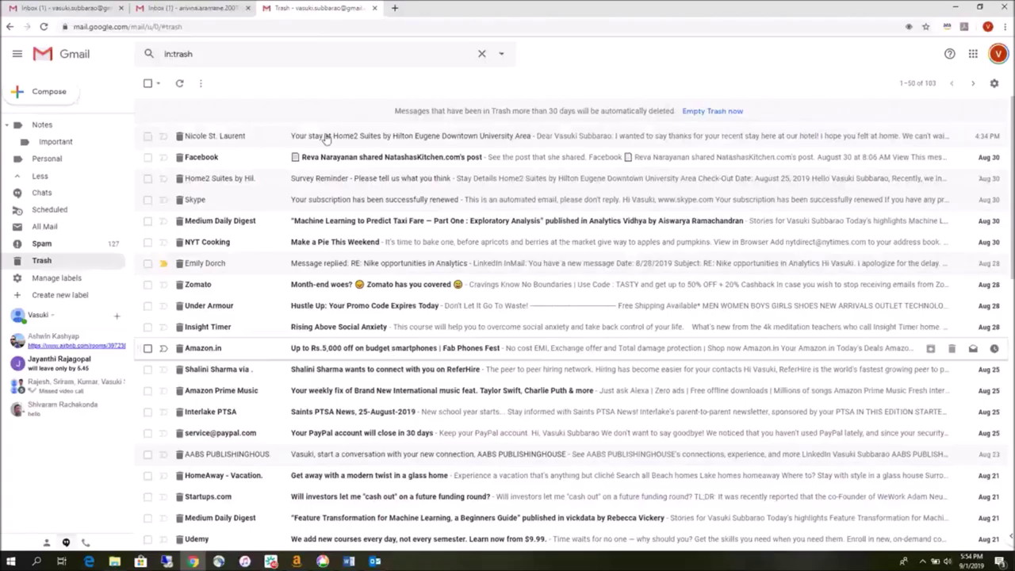
mouse_move(226, 136)
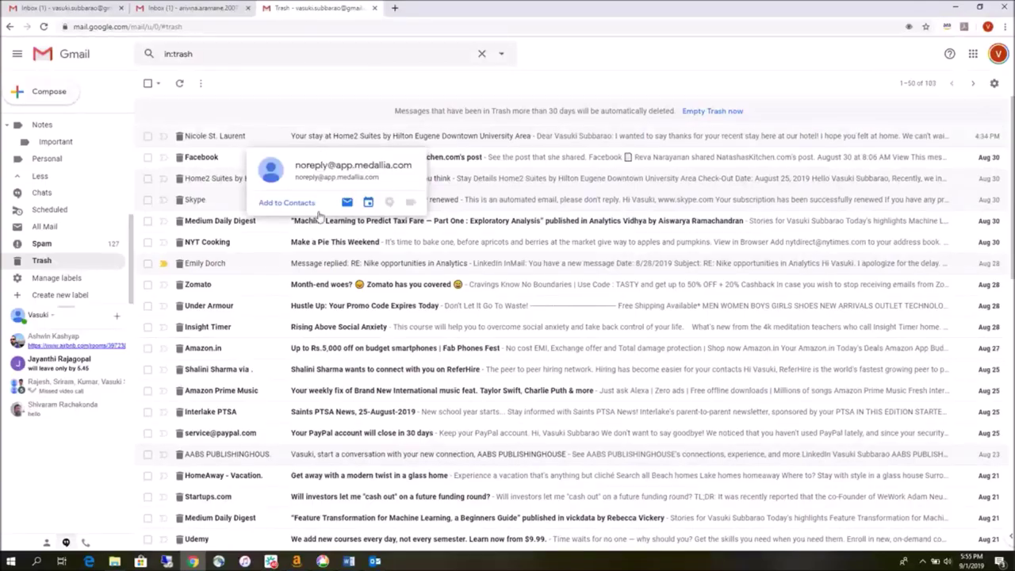
right_click(57, 266)
left_click(44, 262)
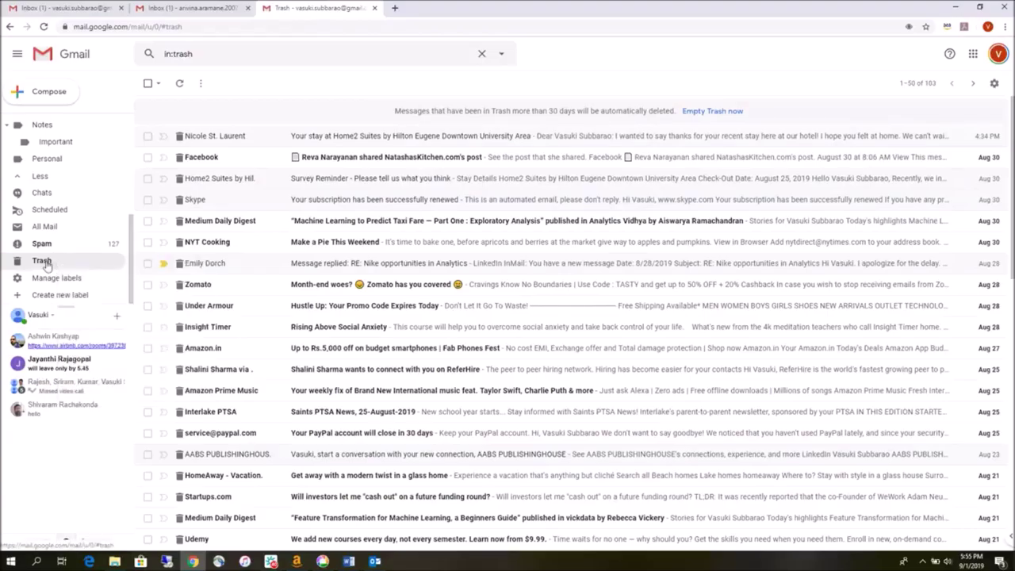
left_click(159, 84)
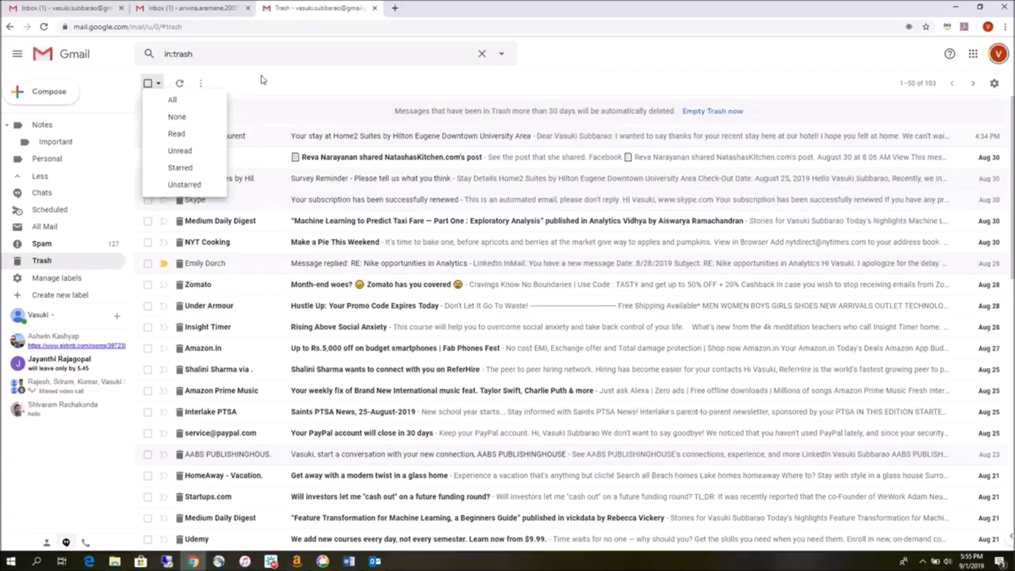
left_click(161, 87)
left_click(159, 84)
left_click(265, 73)
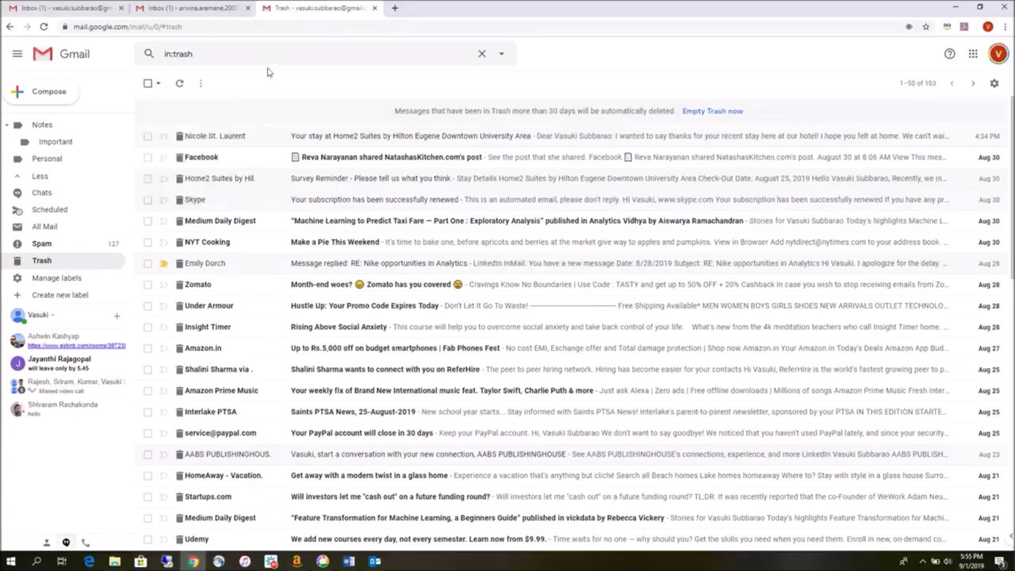
- Permanently delete the four newest Trash conversations, including Facebook, Home2 Suites and Skype
left_click(147, 135)
left_click(148, 157)
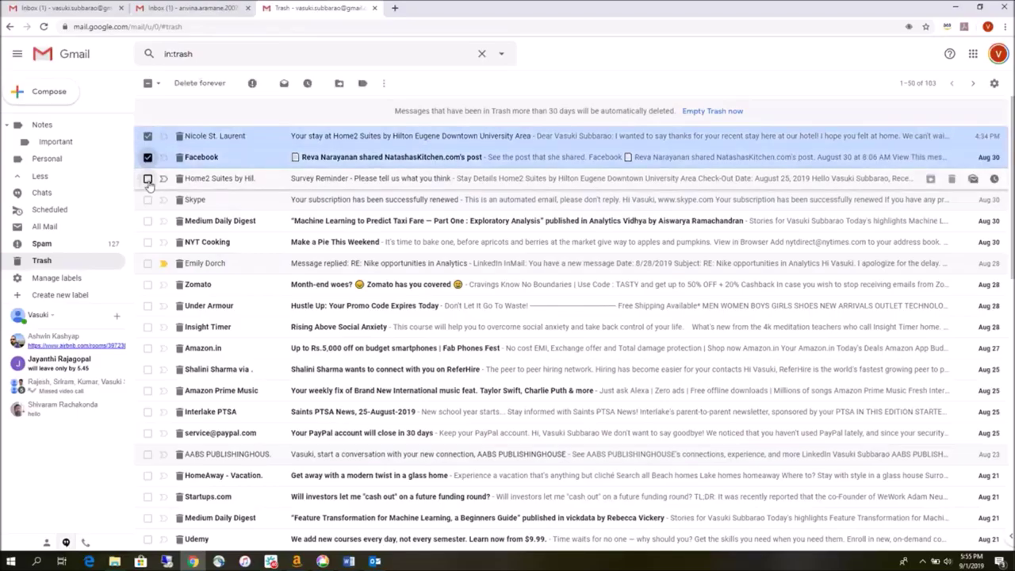
left_click(147, 178)
left_click(147, 200)
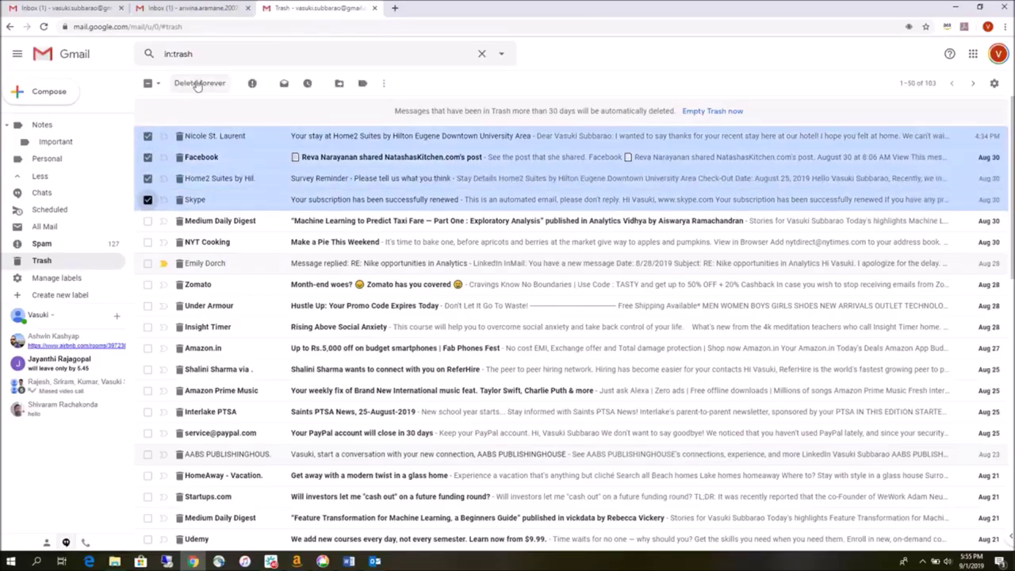
left_click(198, 83)
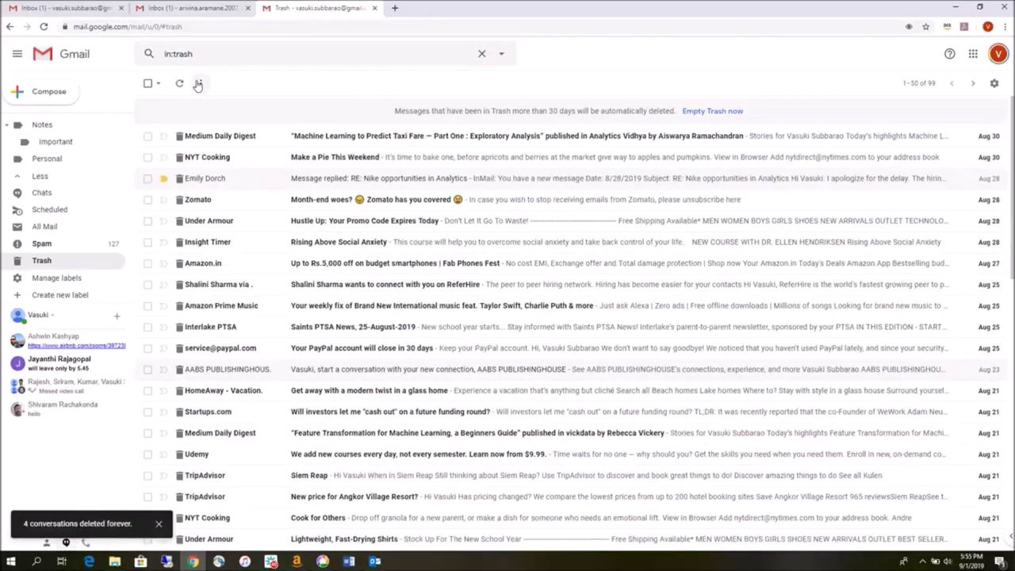
left_click(159, 524)
scroll(134, 248, "up", 1)
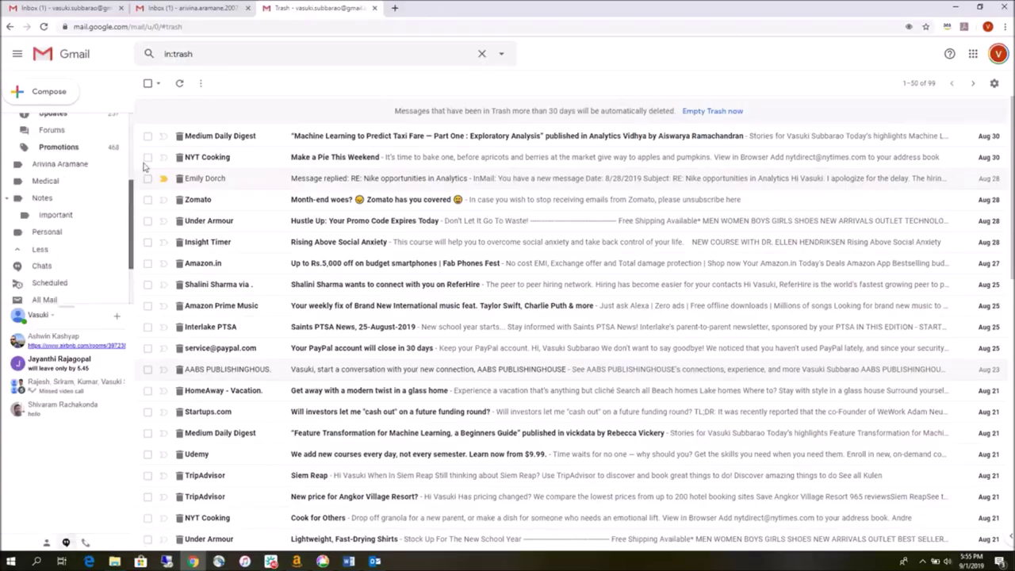
scroll(111, 254, "down", 1)
scroll(110, 258, "down", 1)
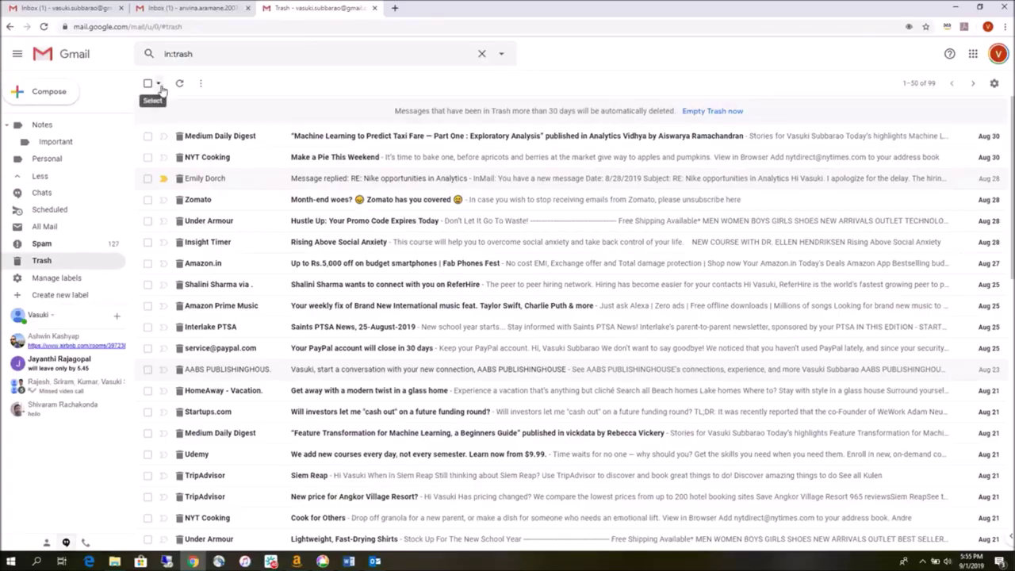
left_click(202, 86)
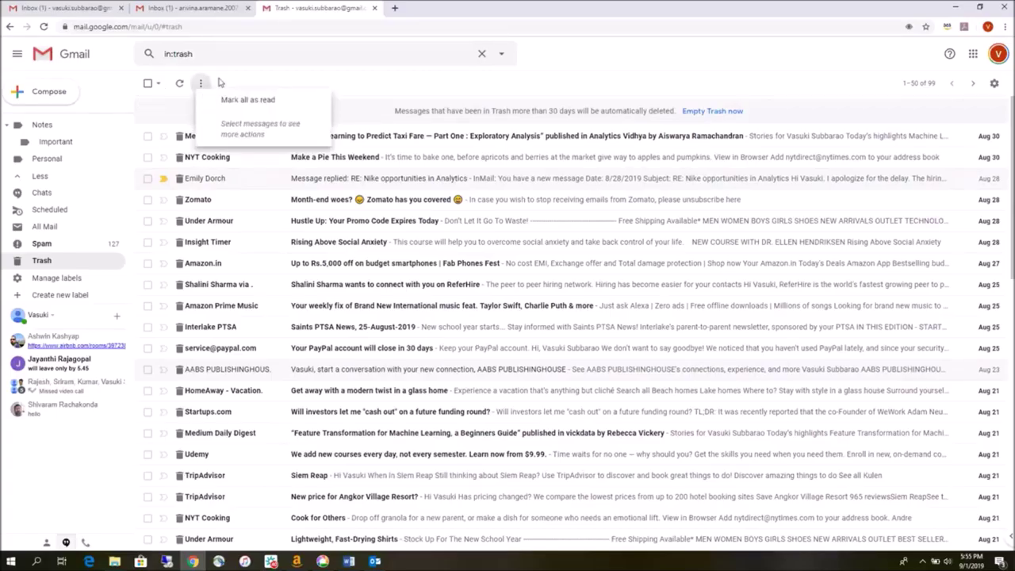
left_click(160, 85)
left_click(284, 81)
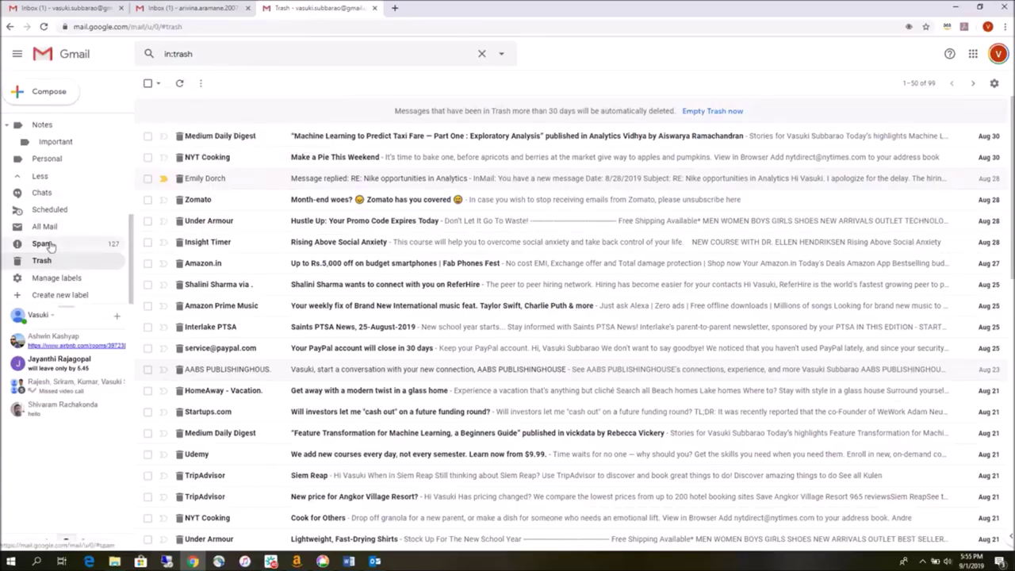
scroll(60, 227, "up", 3)
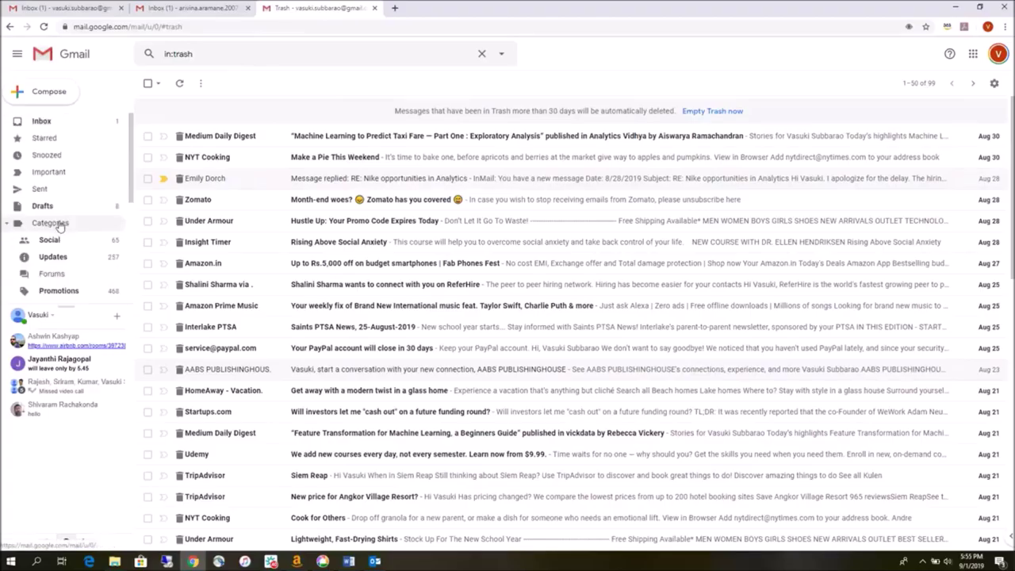
- Scroll through the Sent mail folder, then go back to the Primary inbox
left_click(40, 189)
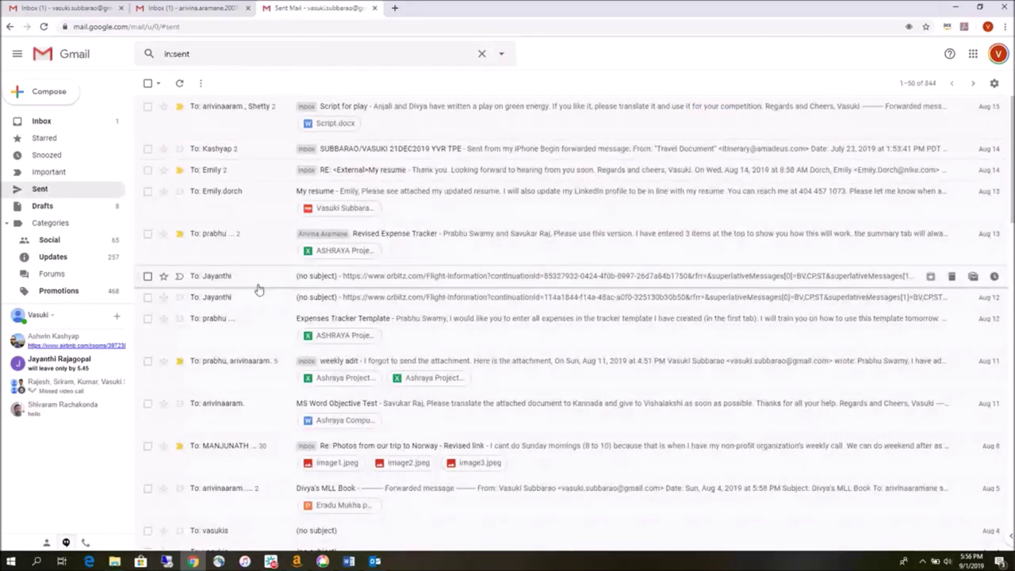
scroll(258, 288, "down", 3)
scroll(257, 289, "down", 3)
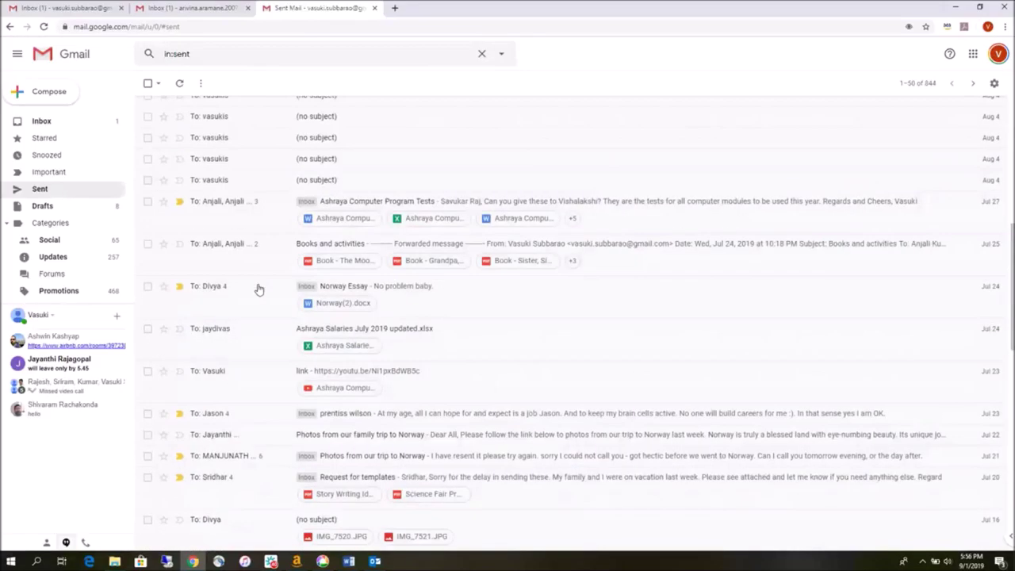
scroll(257, 289, "down", 3)
scroll(259, 288, "up", 7)
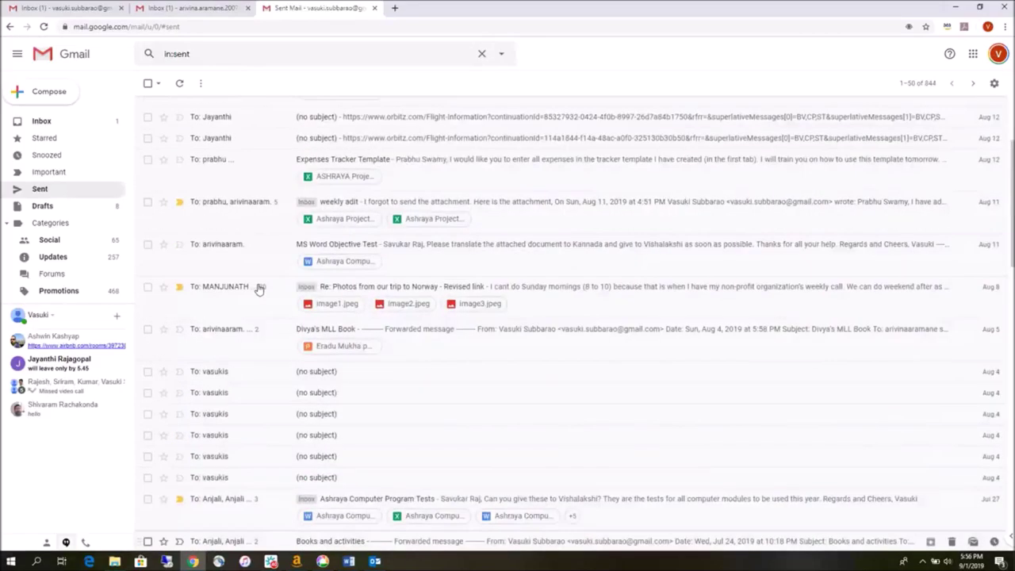
scroll(259, 289, "up", 2)
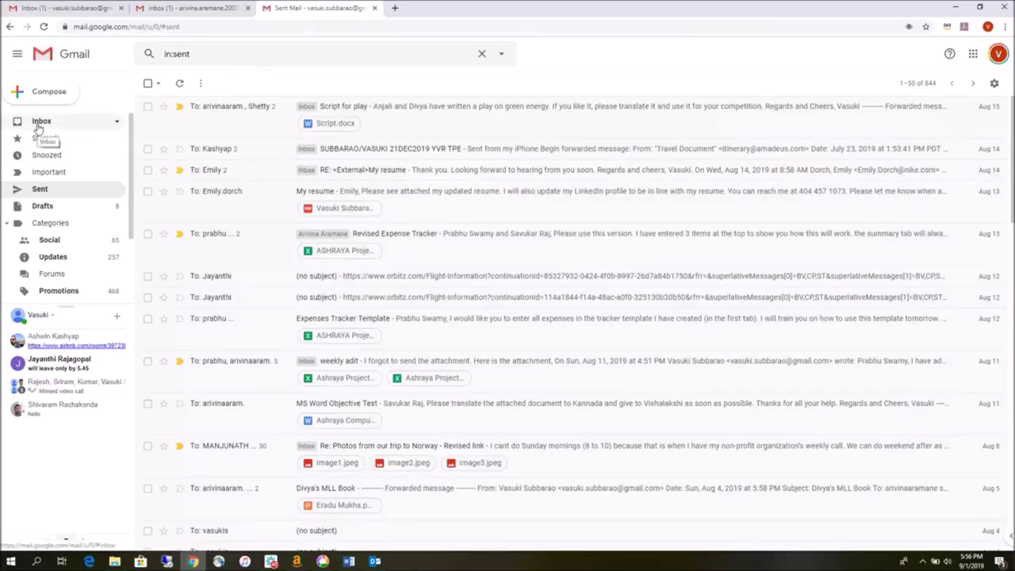
left_click(38, 127)
scroll(344, 351, "down", 1)
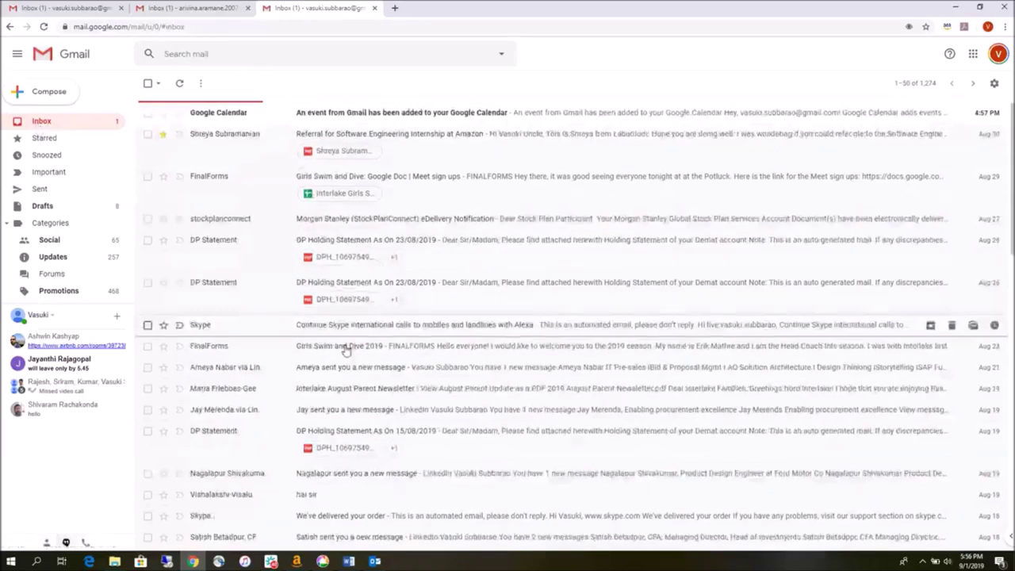
scroll(345, 351, "down", 3)
scroll(345, 351, "up", 4)
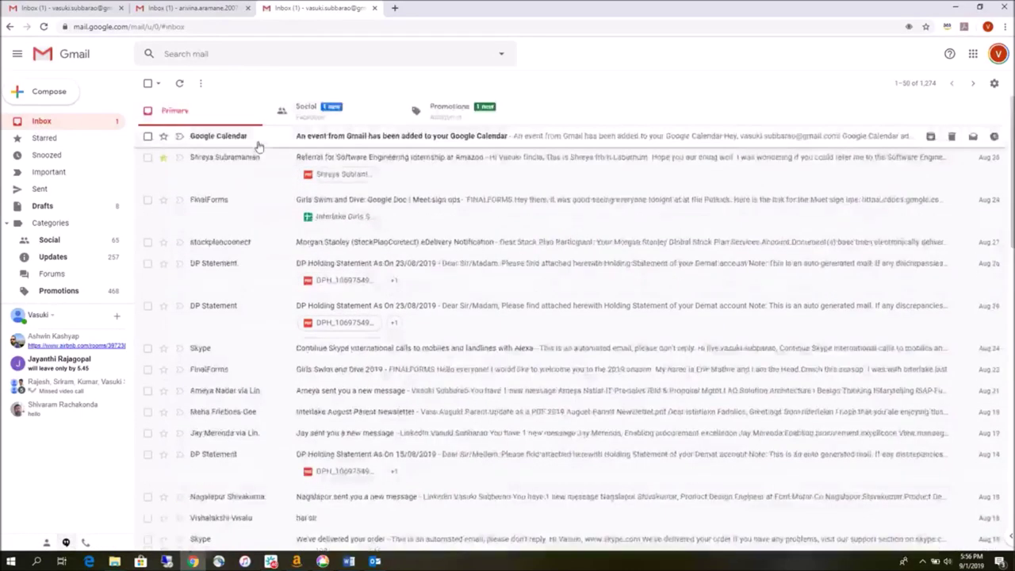
- Download the resume PDF attached to the Amazon internship referral email, then bring up File Explorer
left_click(365, 160)
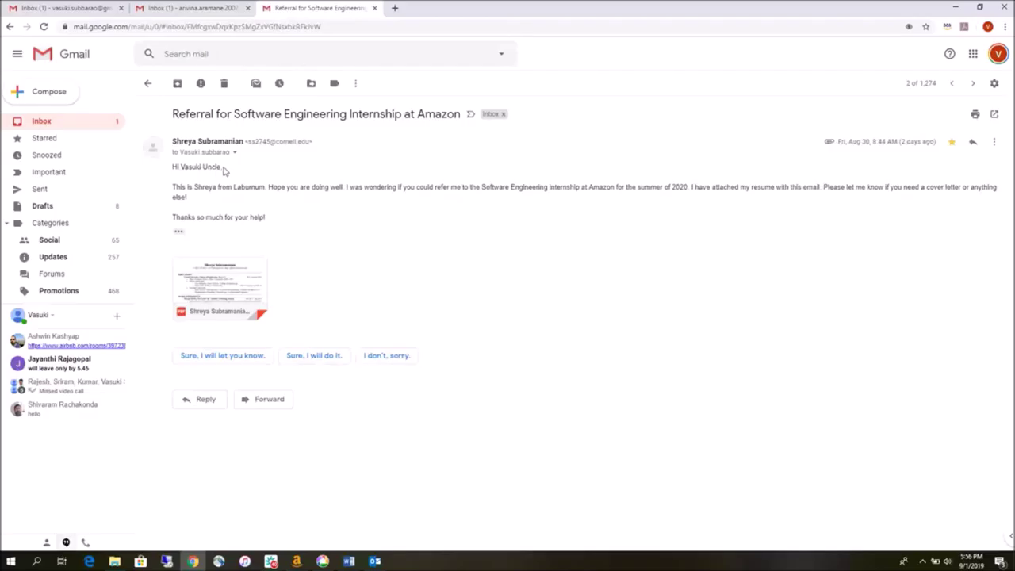
mouse_move(263, 287)
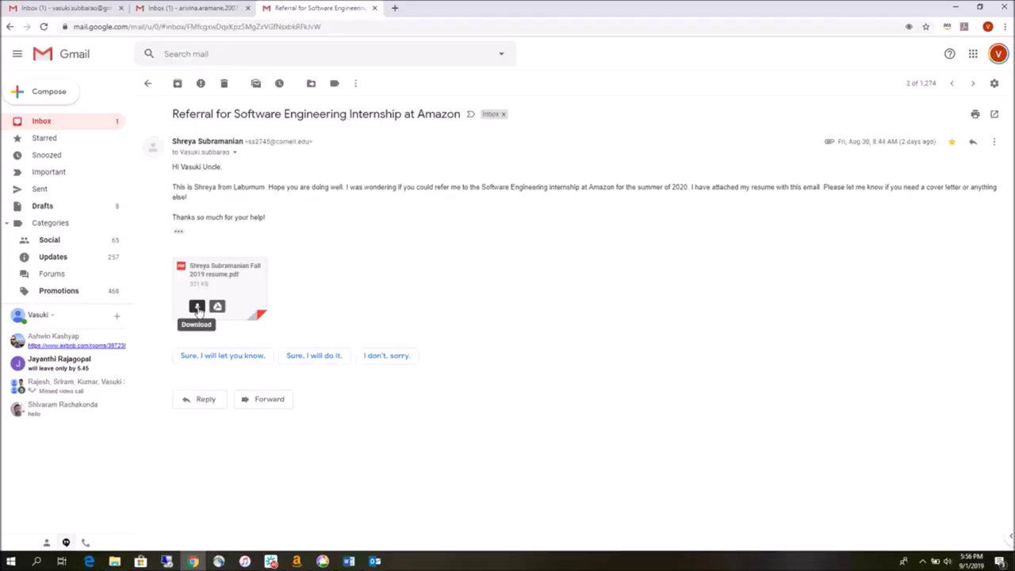
left_click(197, 308)
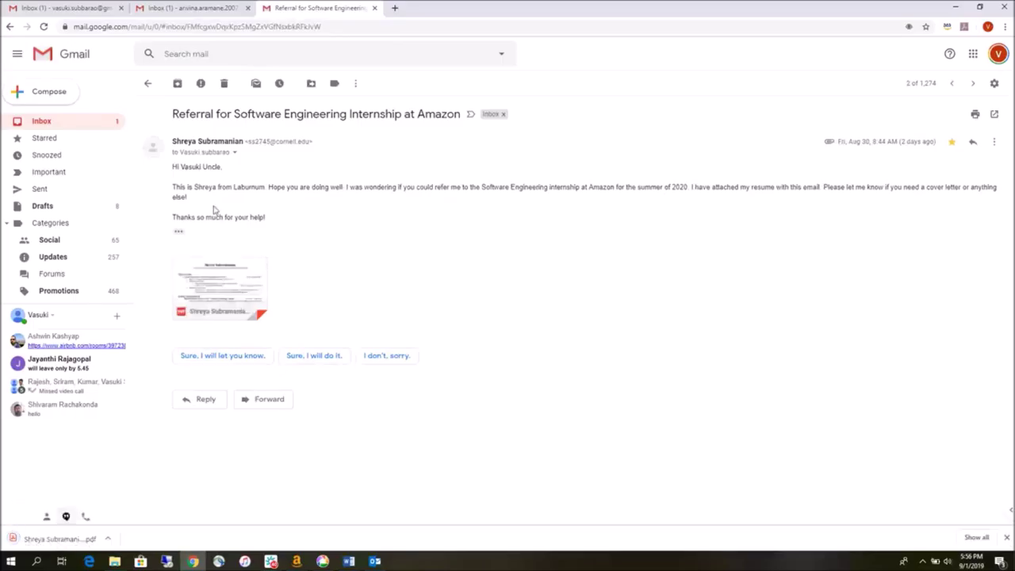
mouse_move(205, 306)
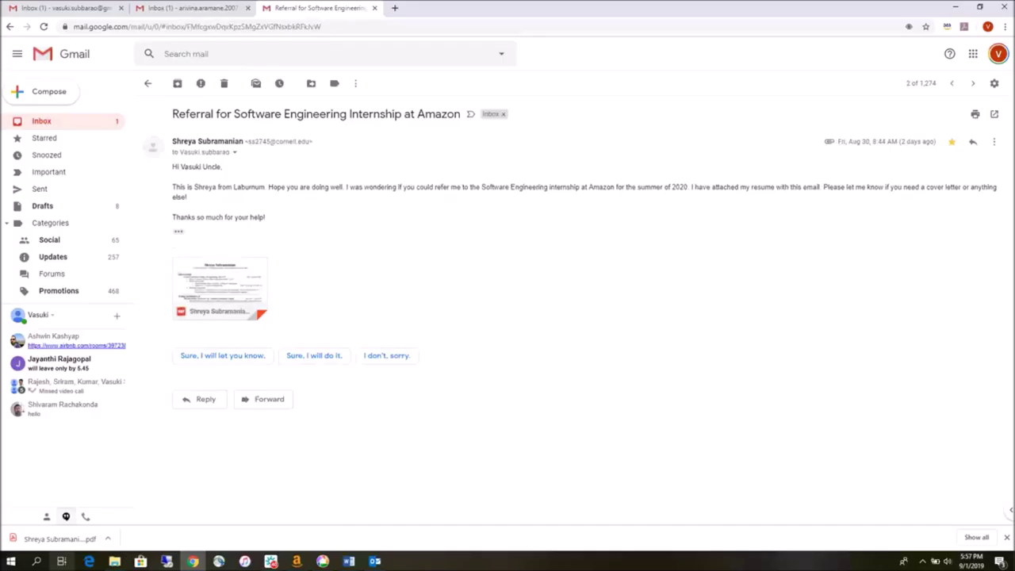
left_click(116, 562)
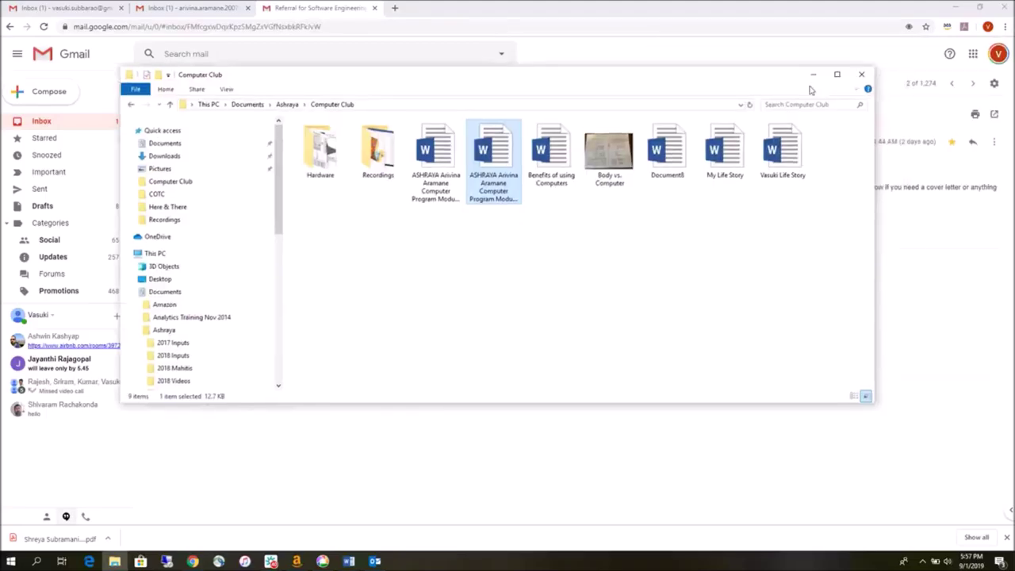
- Open the Fall 2019 resume PDF from Downloads in Acrobat Reader, skim it and close it
left_click(836, 74)
left_click(40, 84)
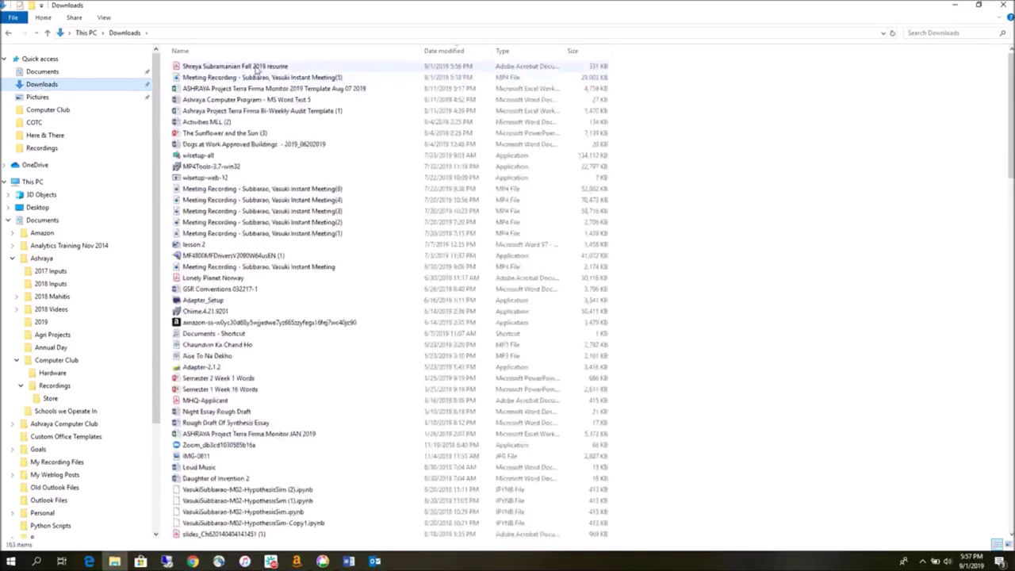
left_click(250, 68)
double_click(256, 69)
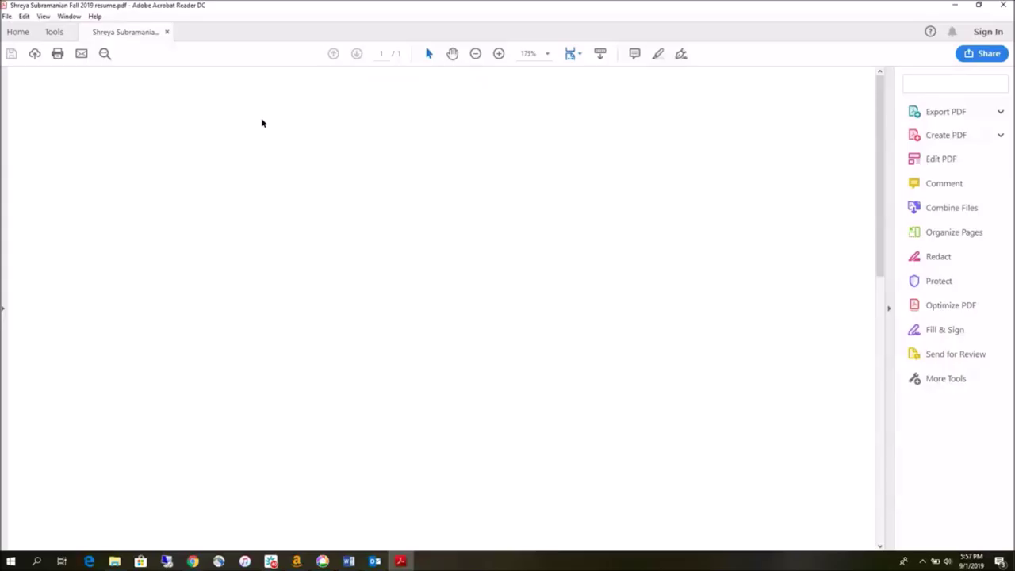
scroll(275, 157, "down", 5)
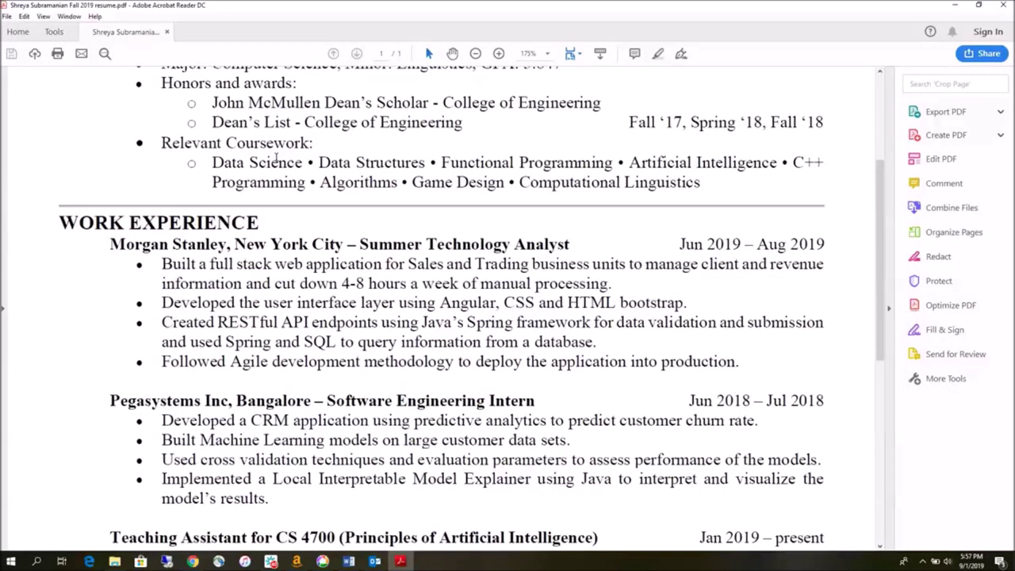
key("alt+F4")
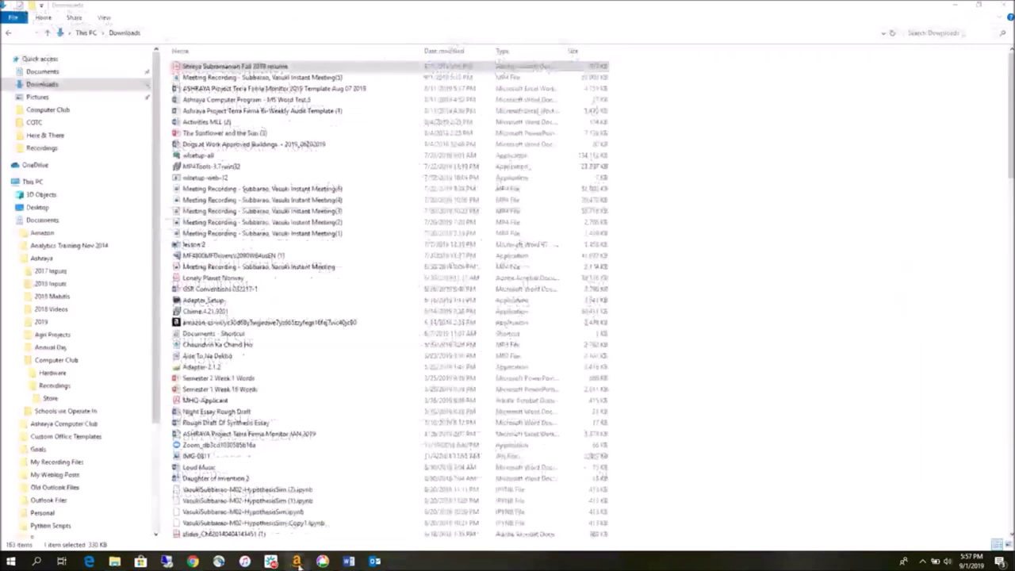
left_click(195, 561)
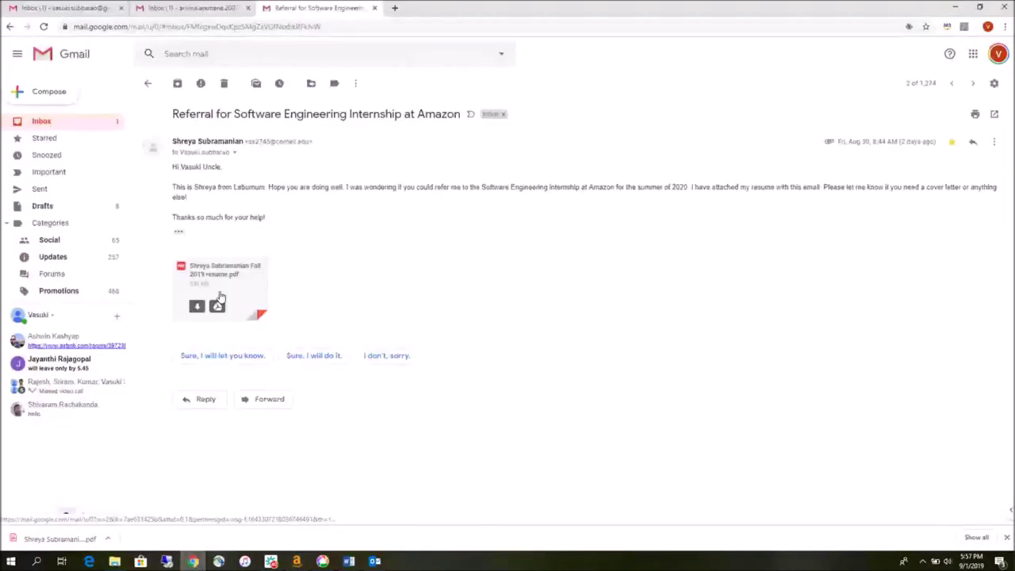
- From the inbox, open the 'Script for play' email and download its Script.docx attachment
left_click(49, 122)
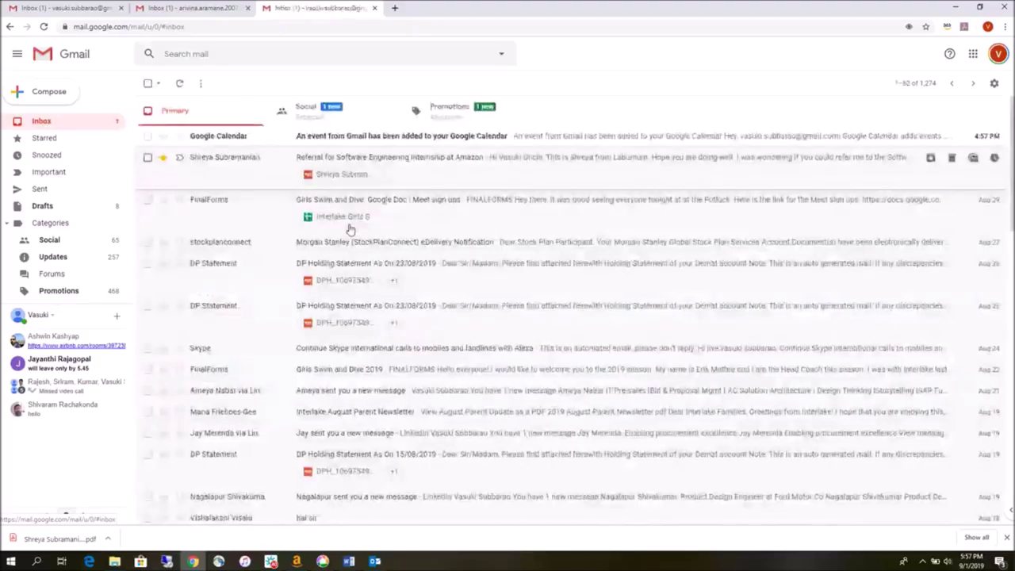
scroll(355, 236, "down", 3)
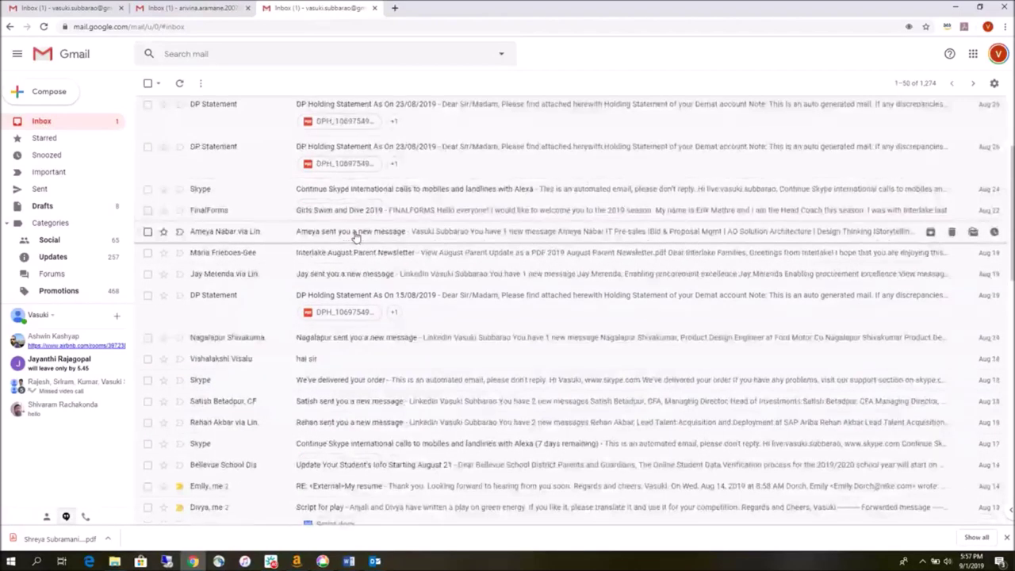
scroll(355, 236, "down", 2)
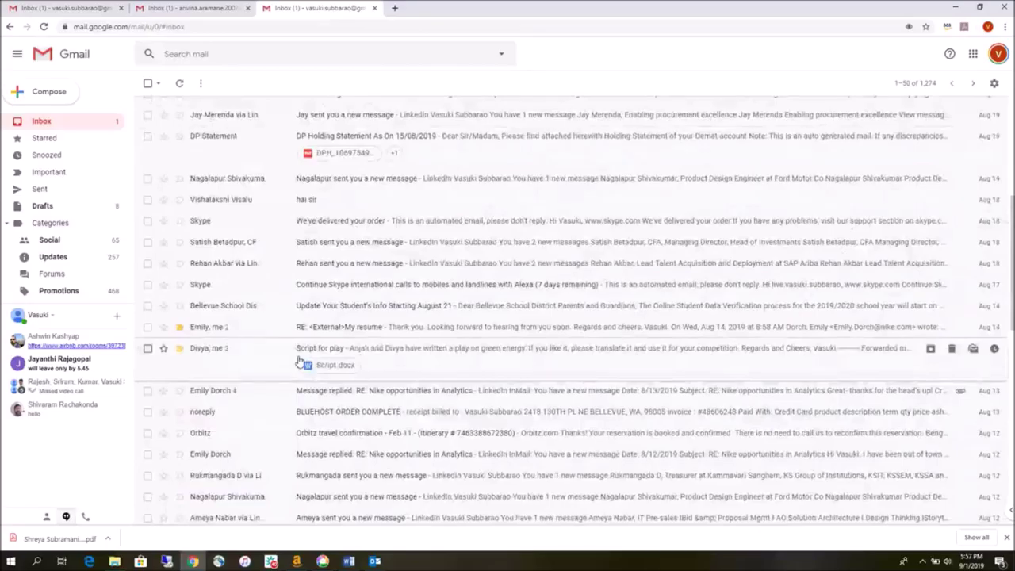
left_click(328, 352)
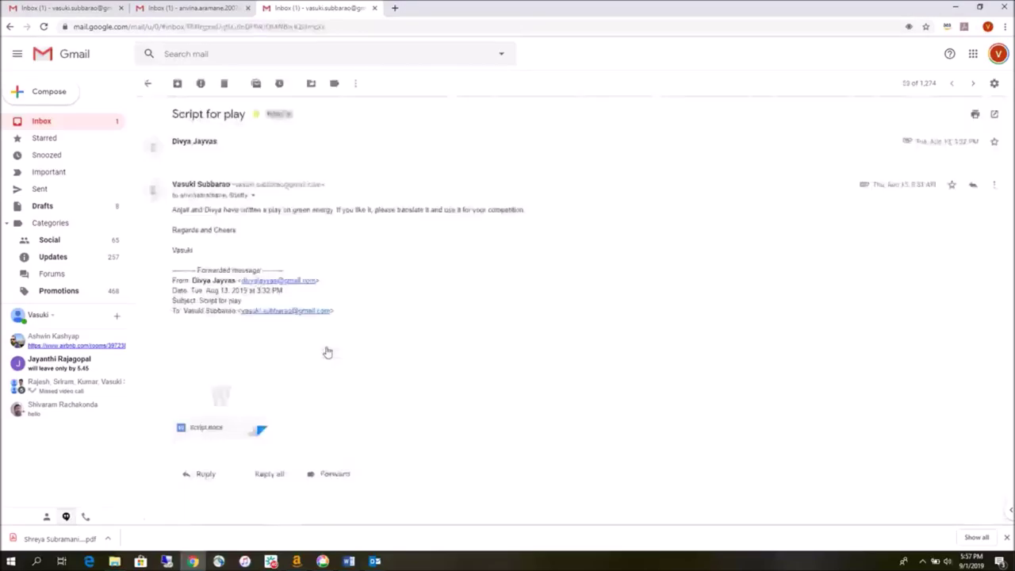
mouse_move(189, 441)
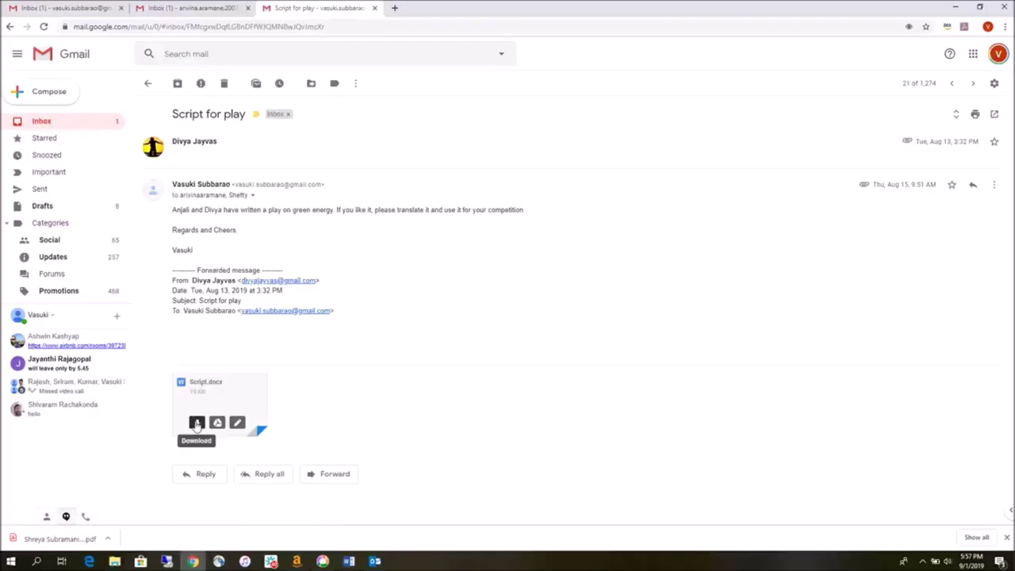
left_click(197, 423)
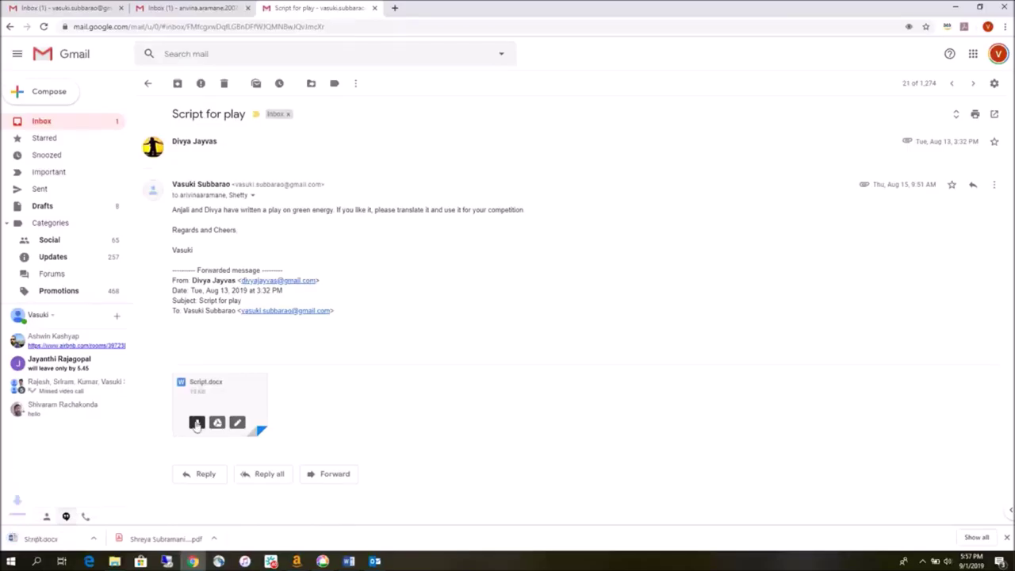
- Confirm Script.docx is listed in the Downloads folder, then return to Chrome
mouse_move(116, 563)
left_click(114, 513)
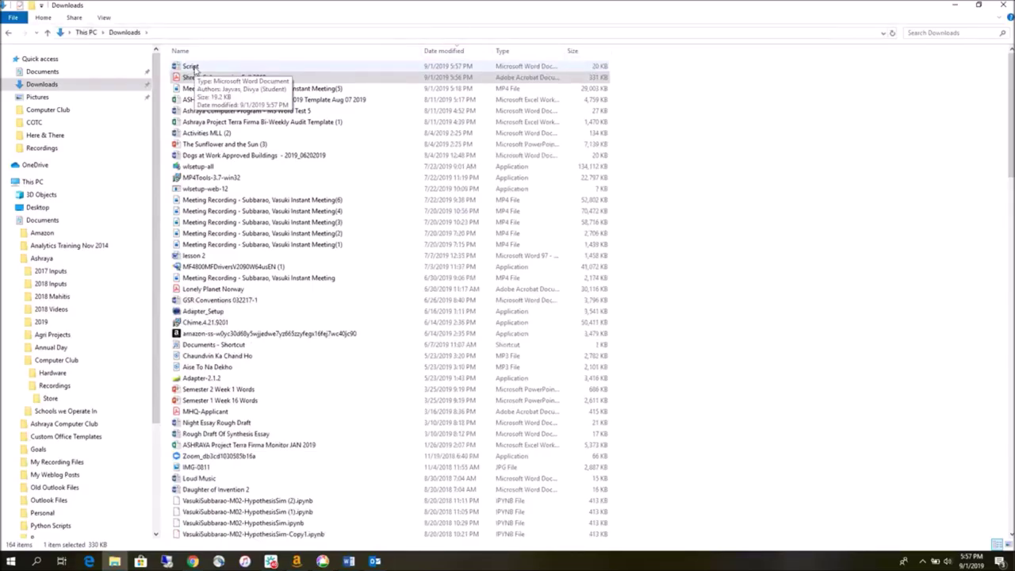
mouse_move(192, 561)
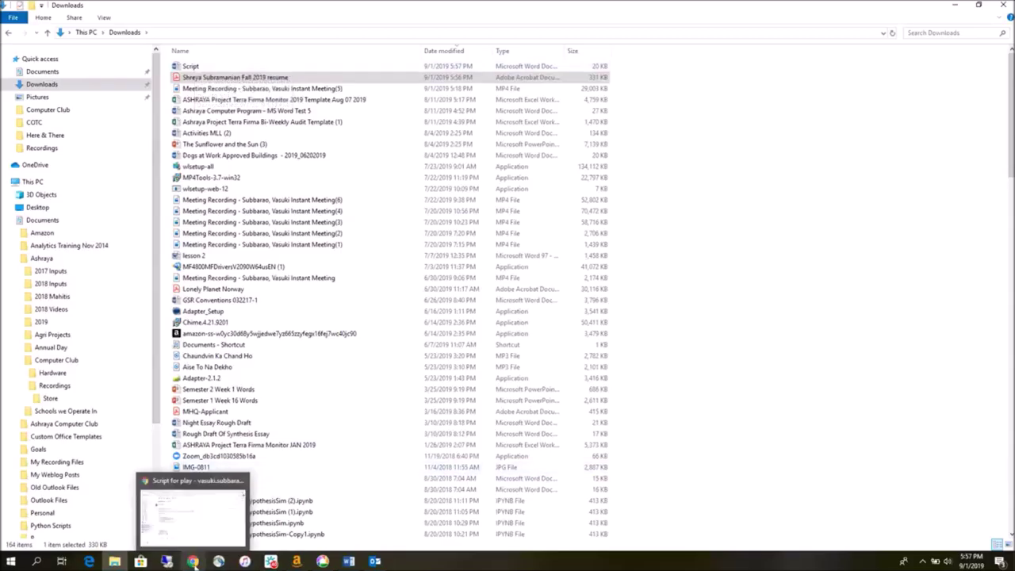
left_click(193, 514)
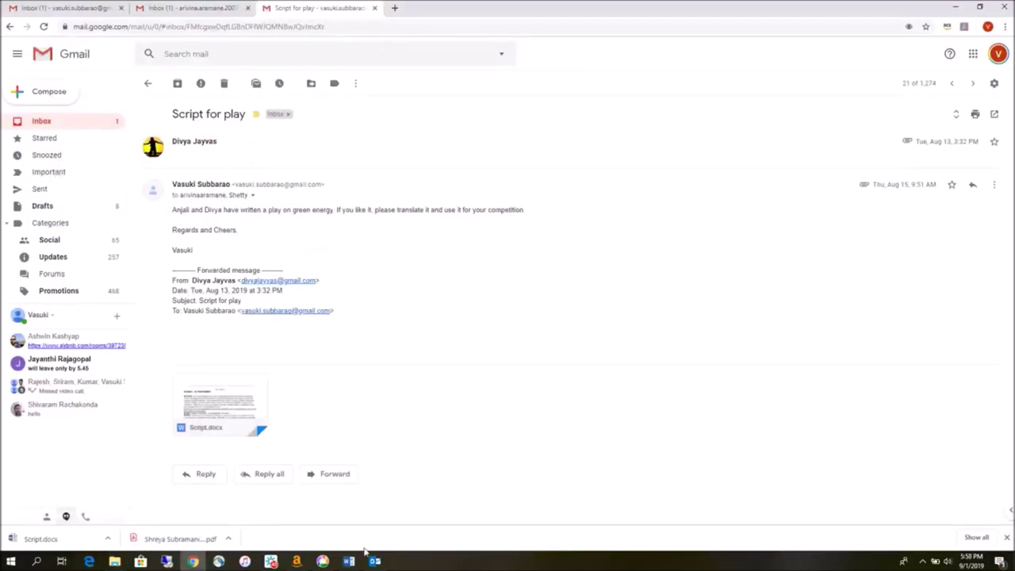
mouse_move(349, 559)
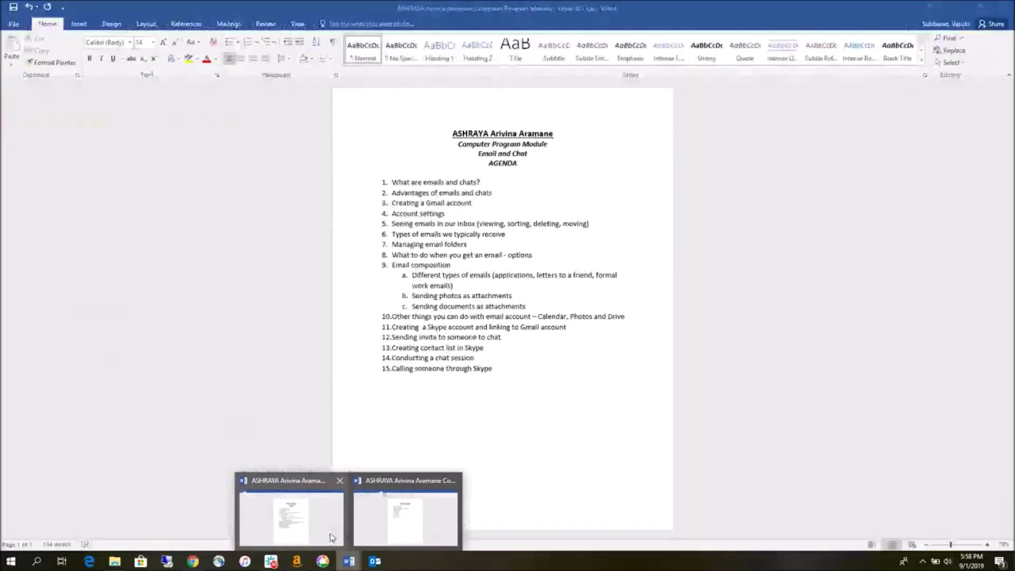
left_click(332, 538)
left_click_drag(485, 182, 414, 211)
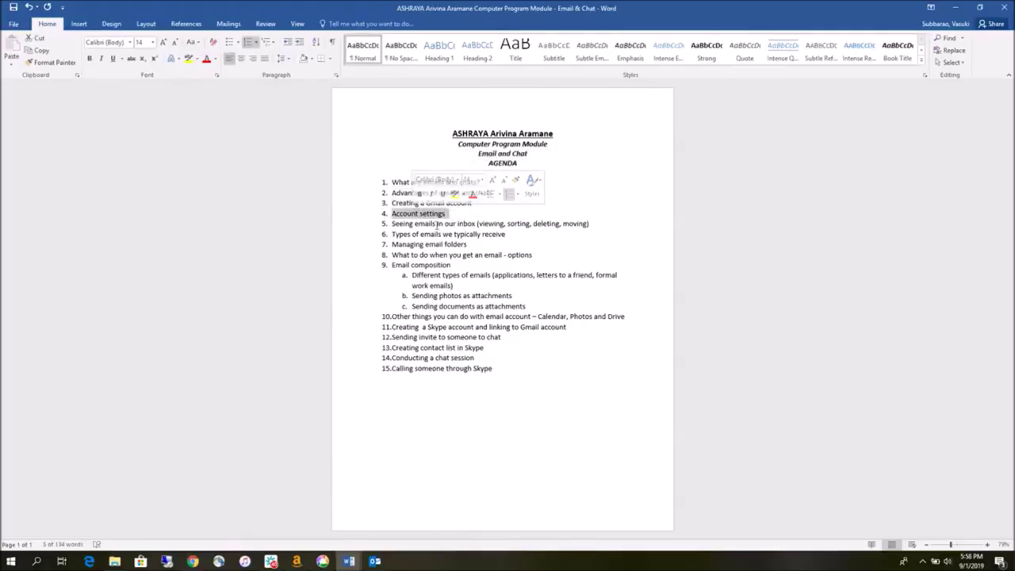
left_click_drag(505, 224, 476, 223)
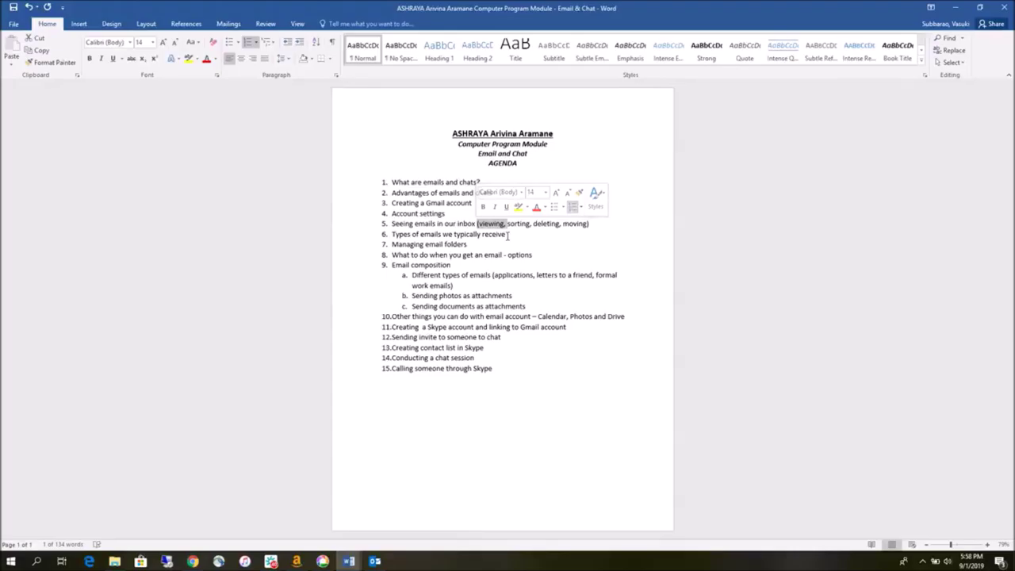
left_click(507, 235)
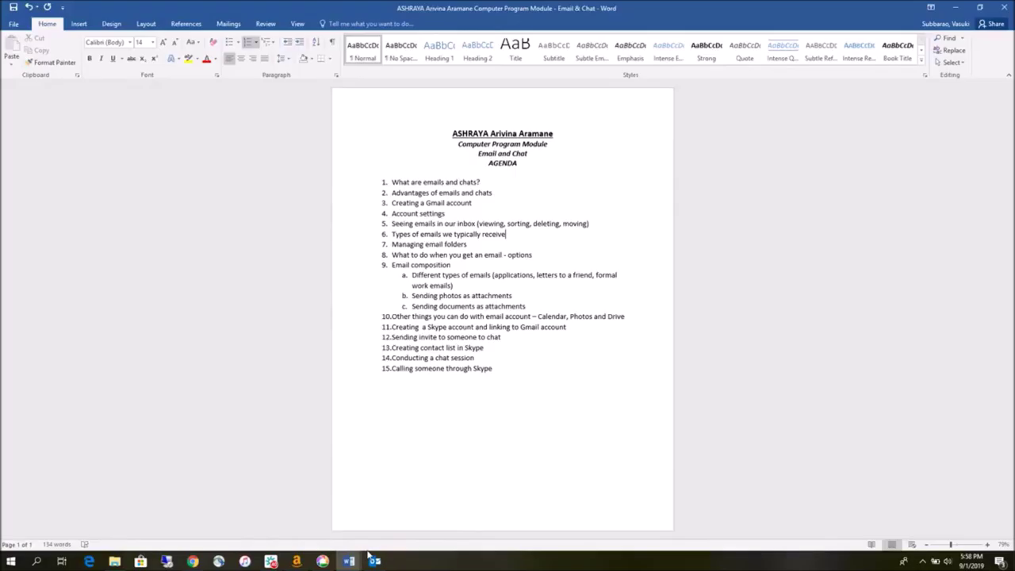
left_click(193, 561)
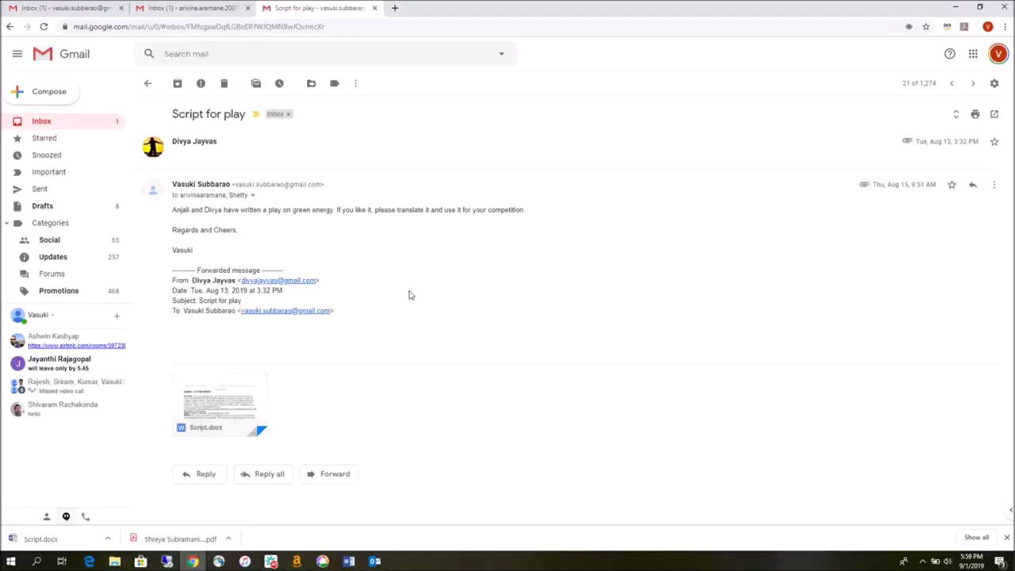
left_click(190, 10)
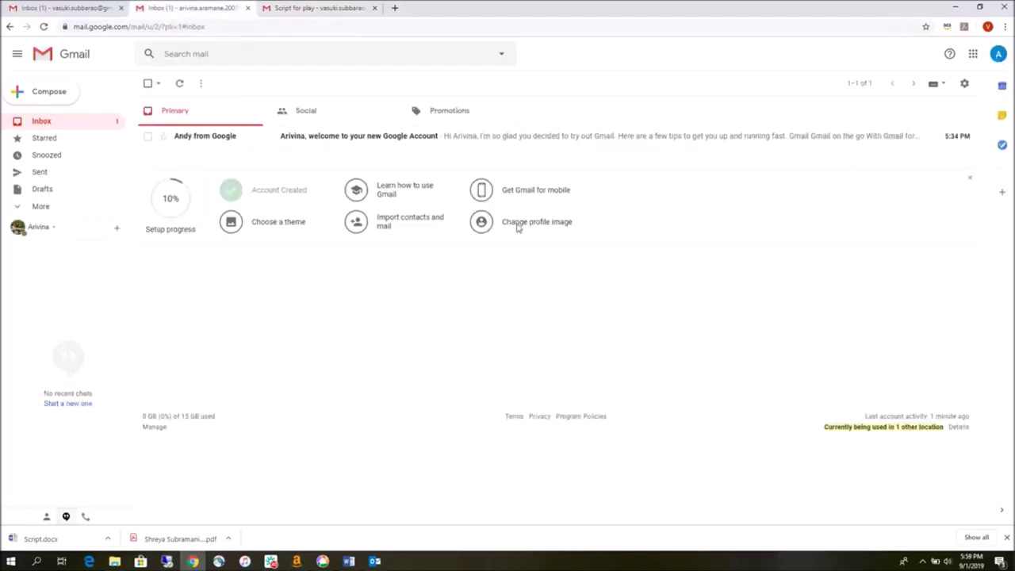
left_click(294, 9)
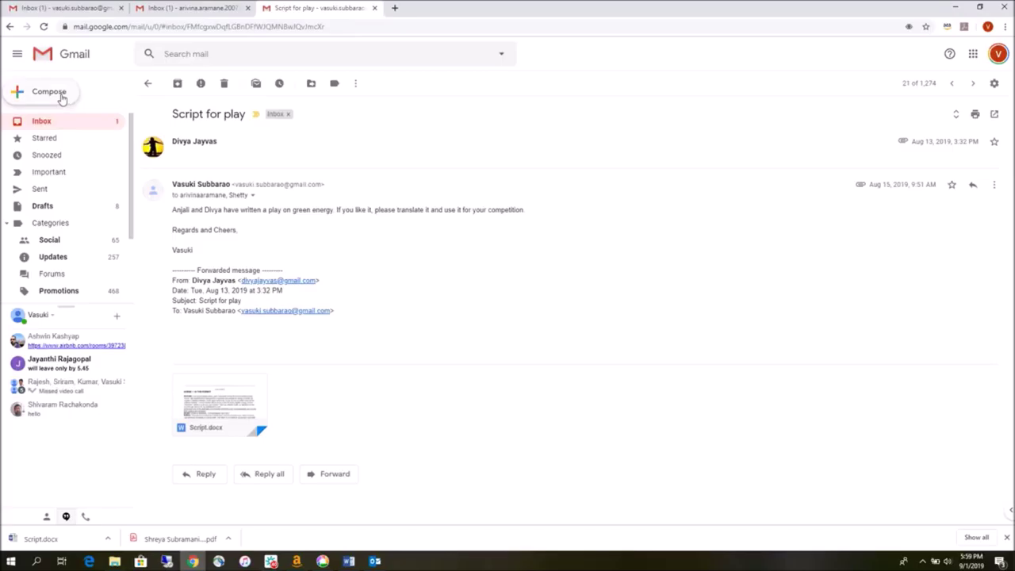
left_click(62, 96)
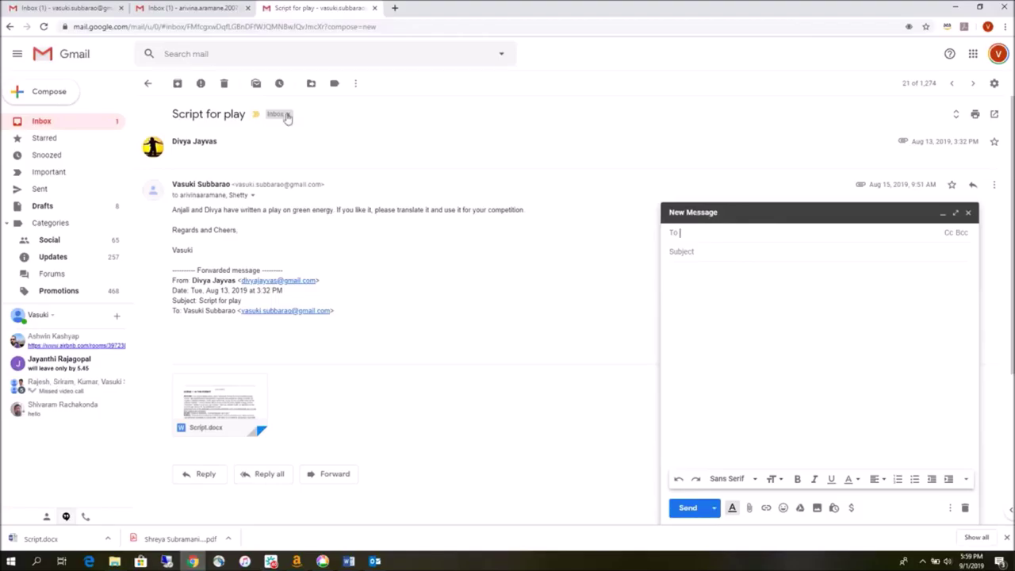
left_click(955, 214)
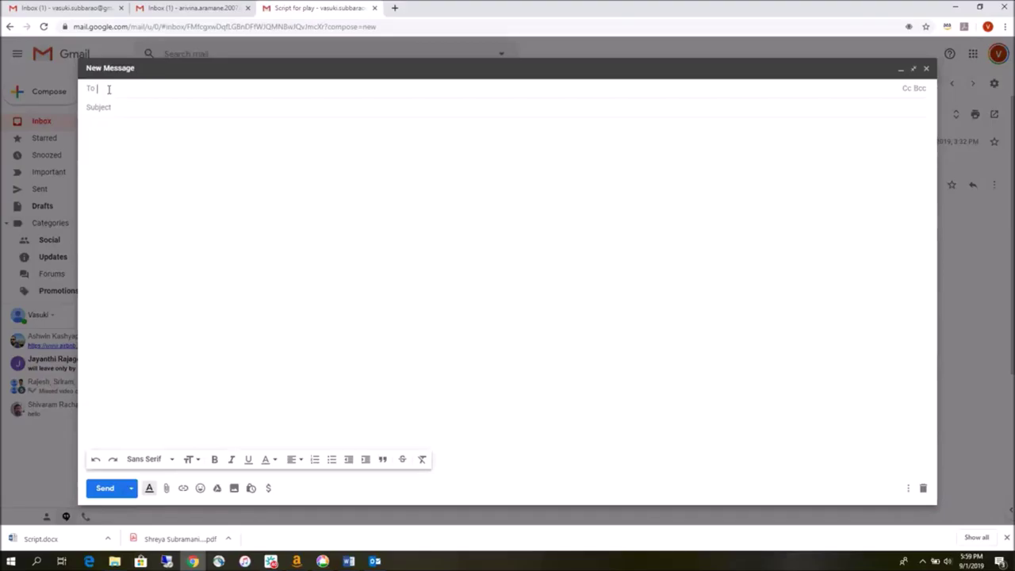
left_click(926, 69)
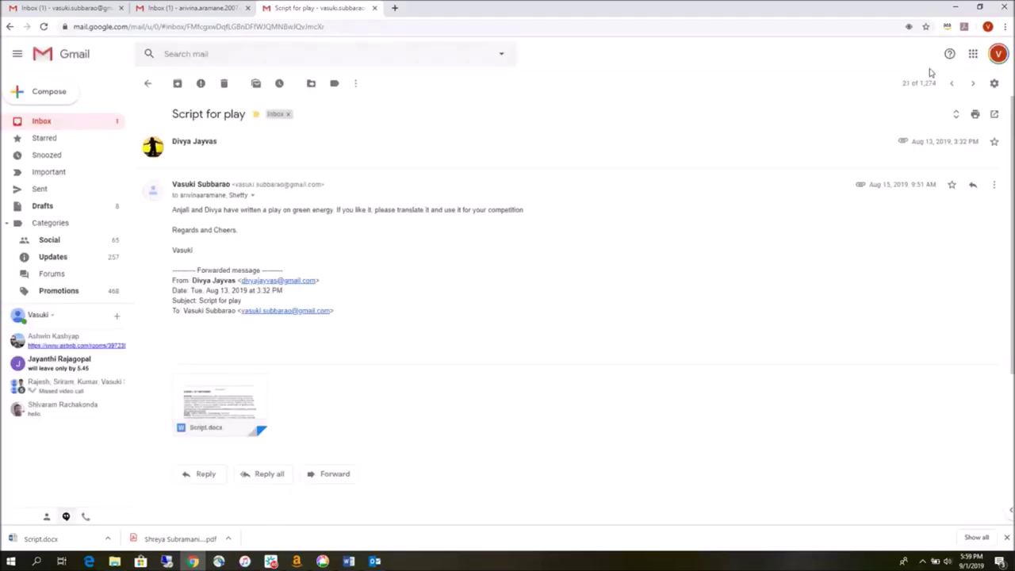
- In the second account's tab, view the empty Sent folder and expand the folder list with More
left_click(188, 10)
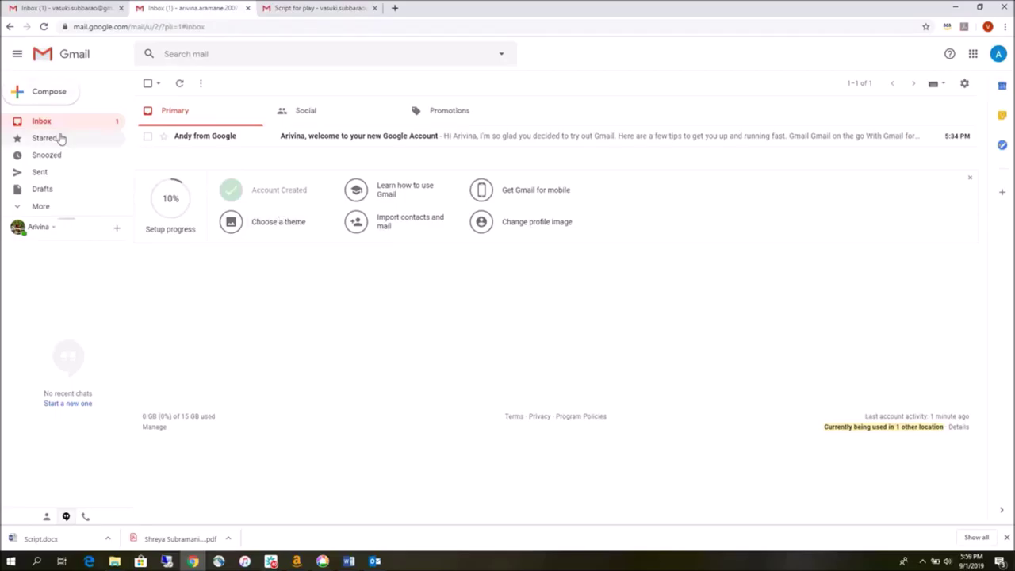
left_click(40, 172)
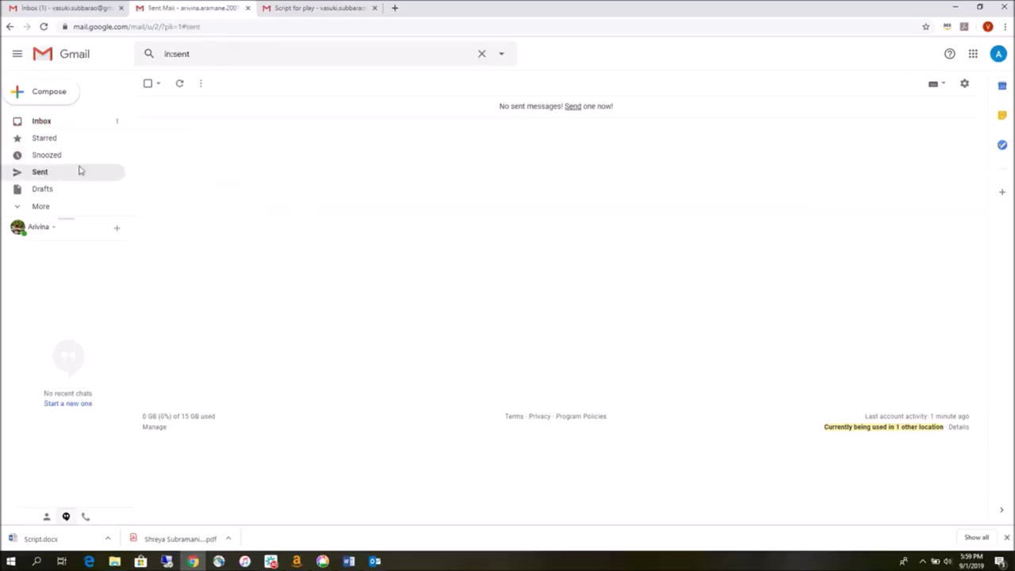
left_click(36, 208)
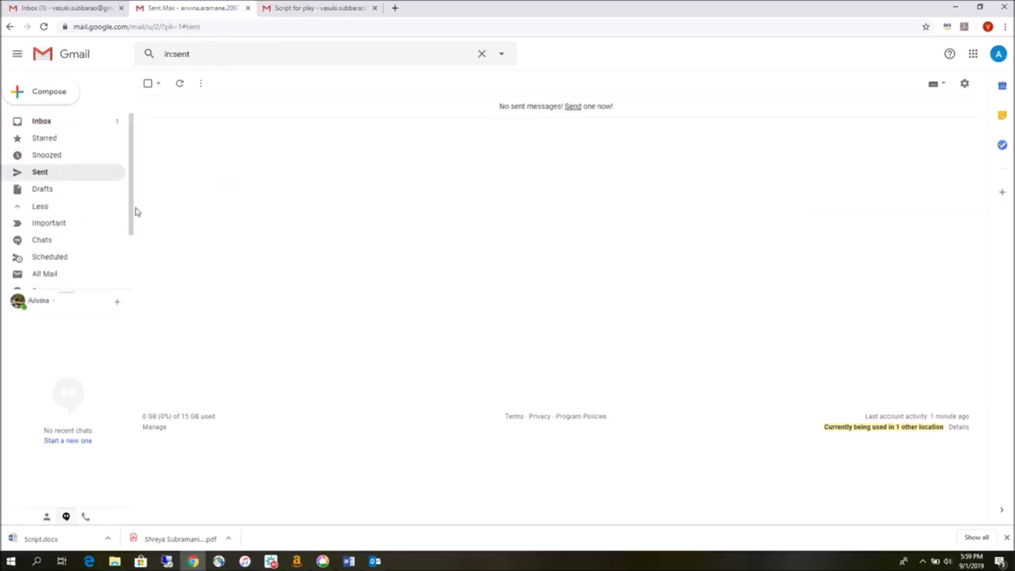
mouse_move(130, 218)
left_mouse_down()
mouse_move(138, 268)
mouse_move(134, 204)
left_mouse_up()
- Compose a new message addressed to the original account's e-mail address
left_click(48, 105)
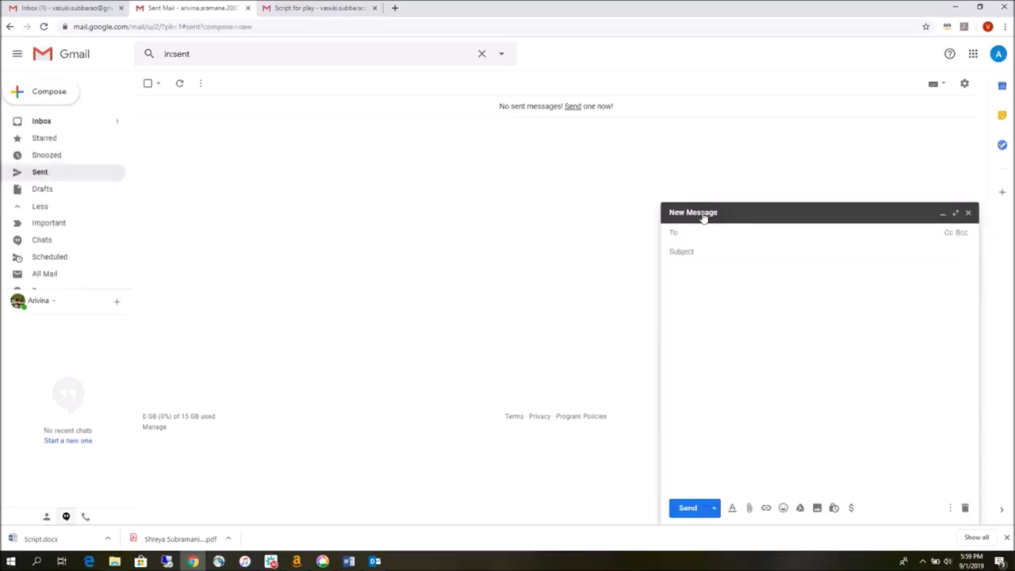
left_click(687, 233)
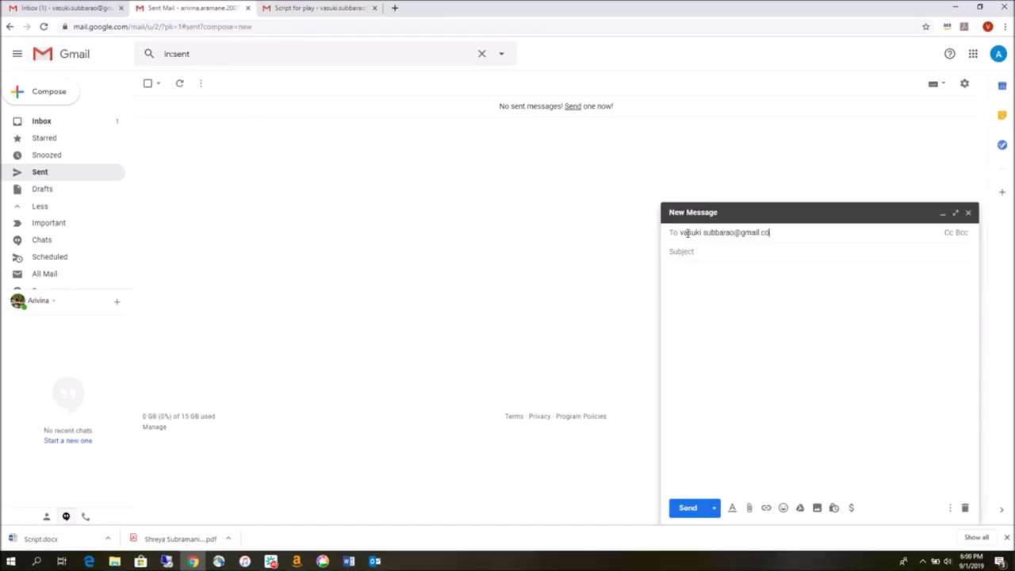
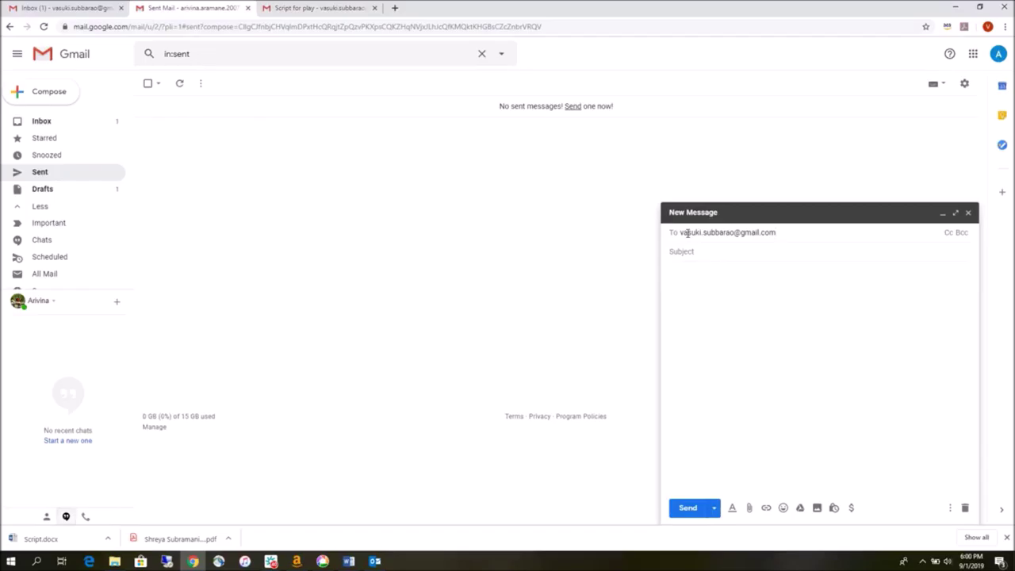
- Add three recipients to the To field: two Gmail addresses and one pasted Amazon address
key("Return")
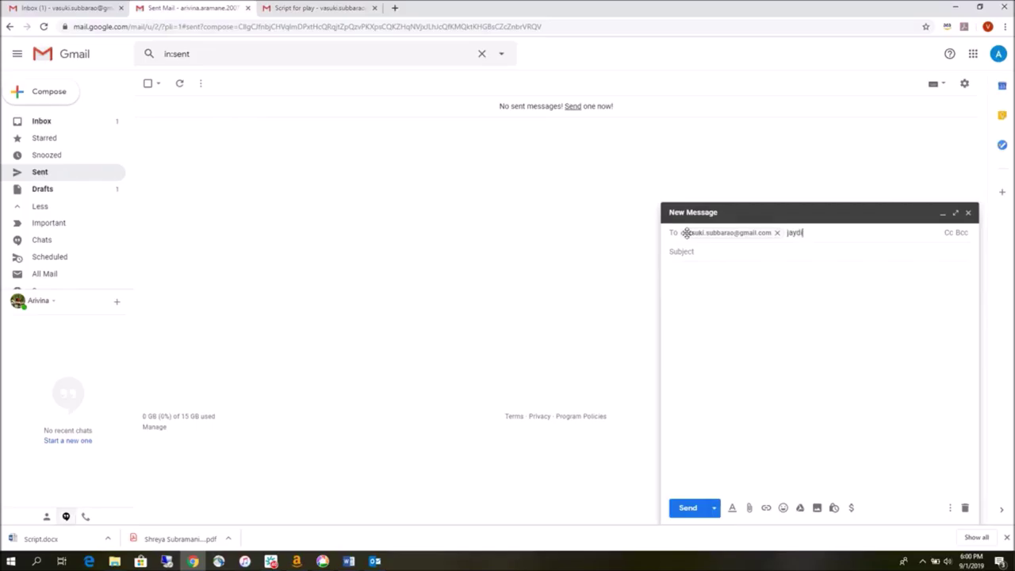
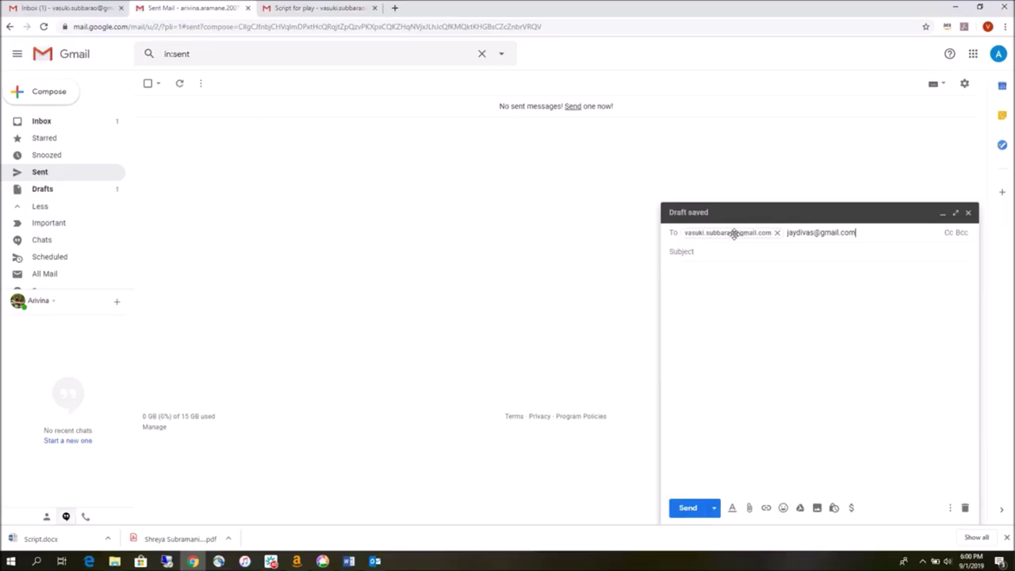
key("Return")
type("div")
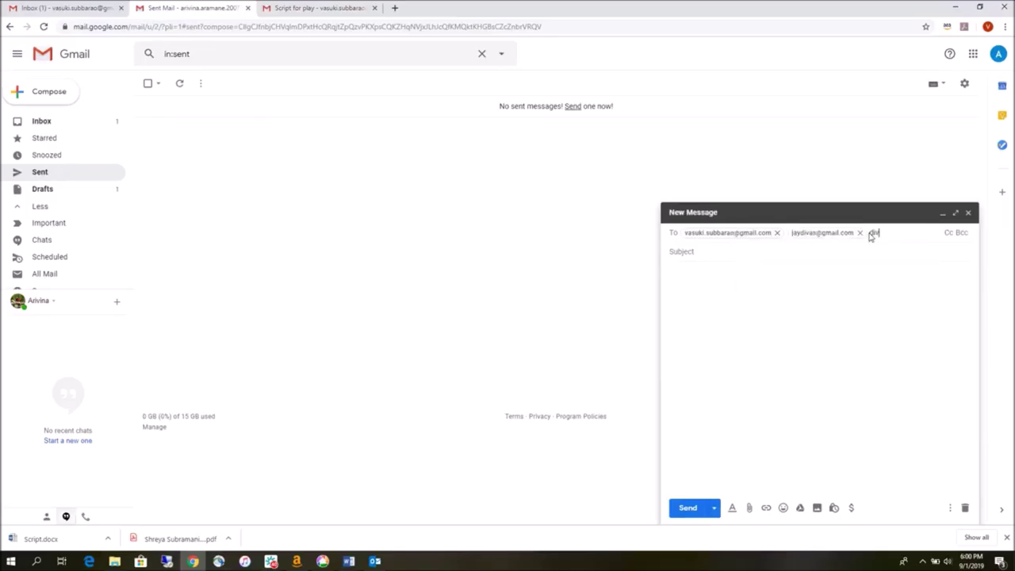
key("BackSpace")
key("BackSpace")
key("BackSpace")
key("ctrl+v")
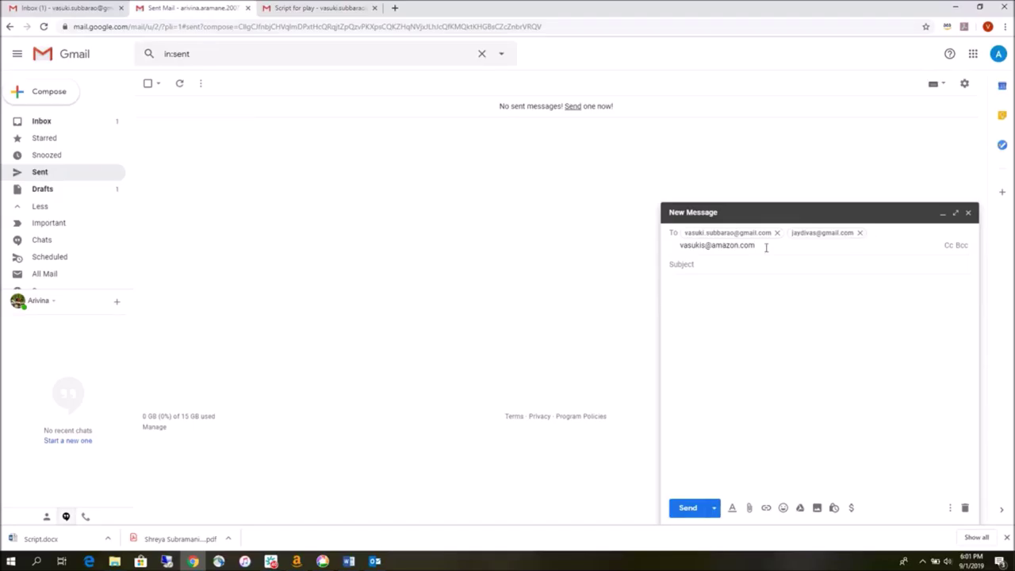
key("Return")
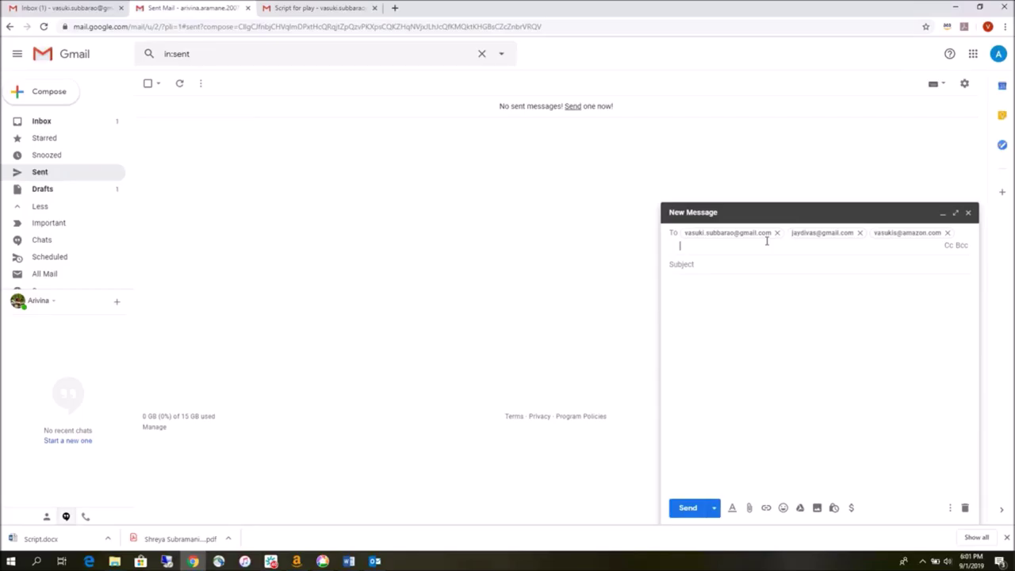
left_click(721, 266)
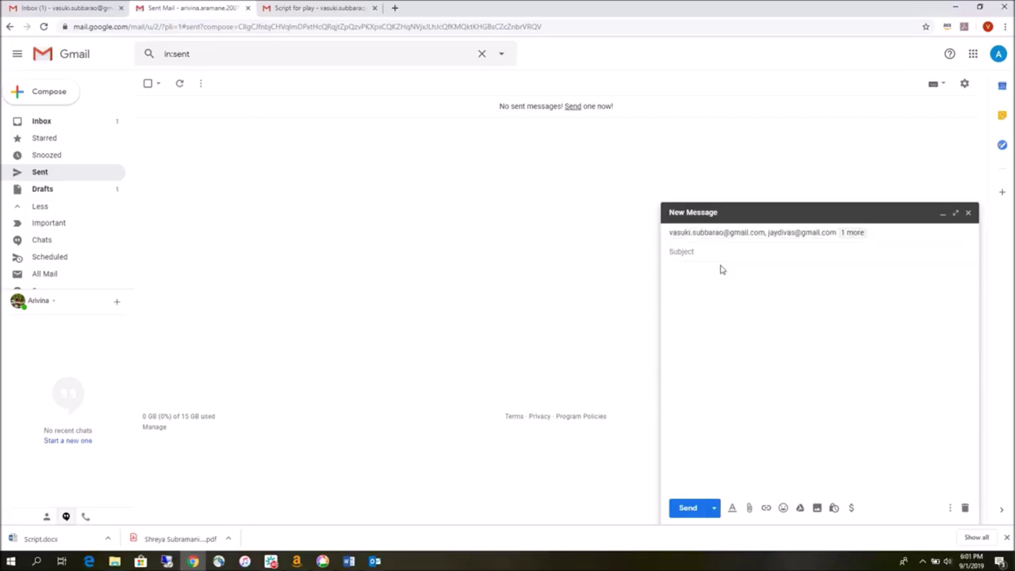
- Enter 'First Email' as the message subject
type("Hell")
key("BackSpace")
key("BackSpace")
key("BackSpace")
key("BackSpace")
type("First Email")
- Write 'Hello,', a short self-introduction and a Regards sign-off with the sender's name, then send
left_click(704, 280)
type("Hello")
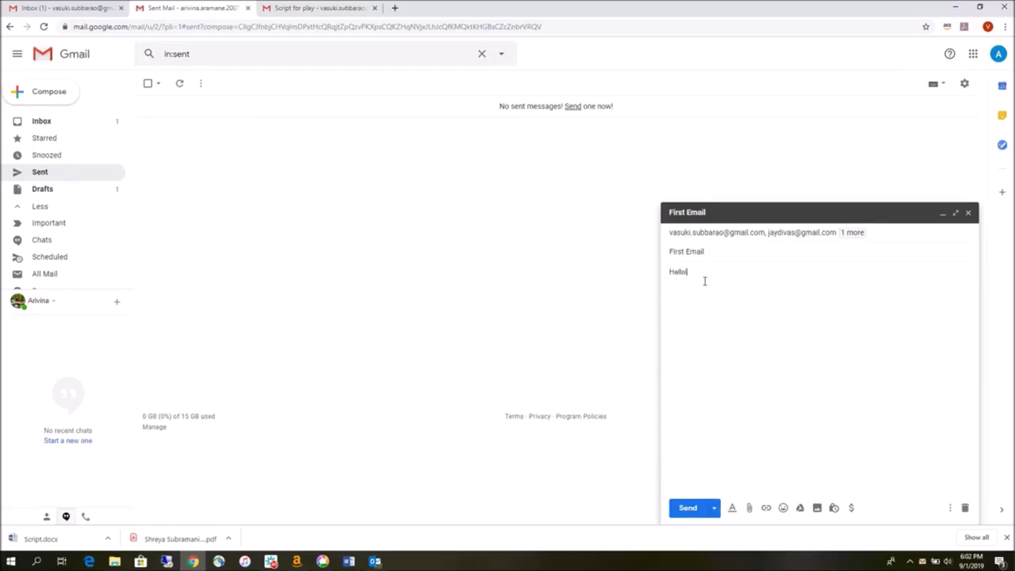
type(",")
key("Return")
type("My name is Arivina Aramane. I just opened this account.")
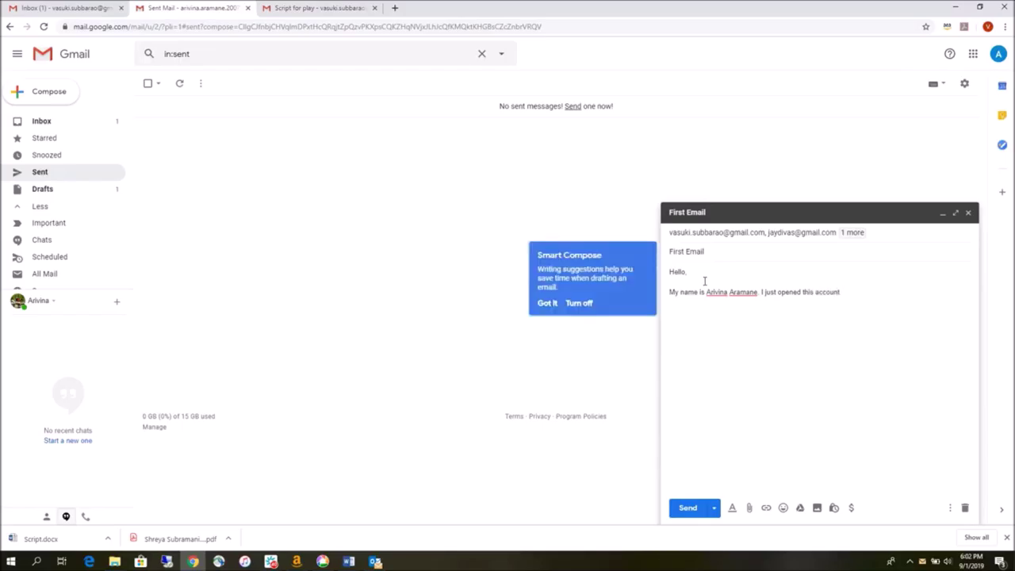
key("Return")
key("Return")
type("Regard")
type(",")
key("Return")
key("Return")
type("Arivina Aramane")
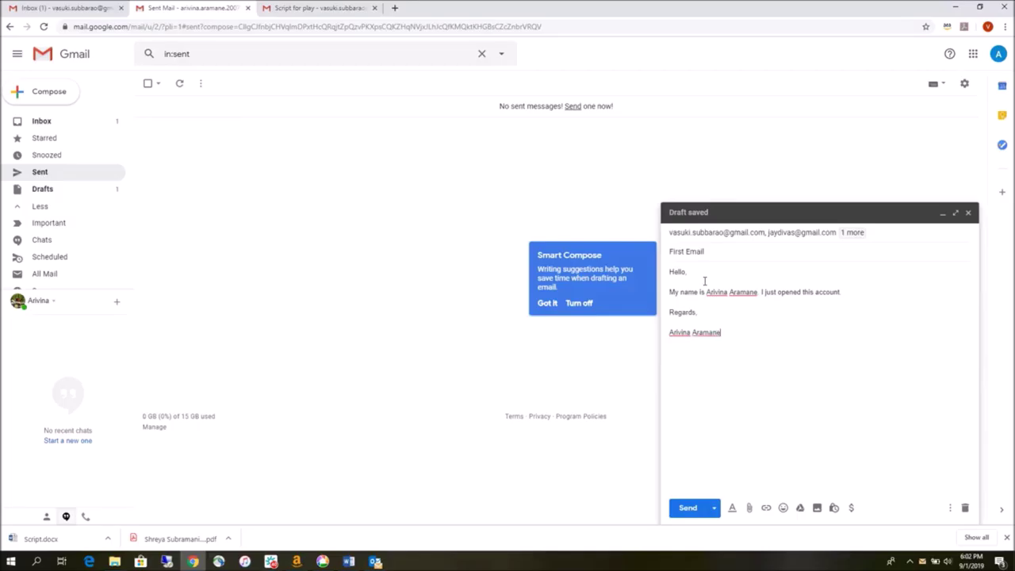
left_click(713, 508)
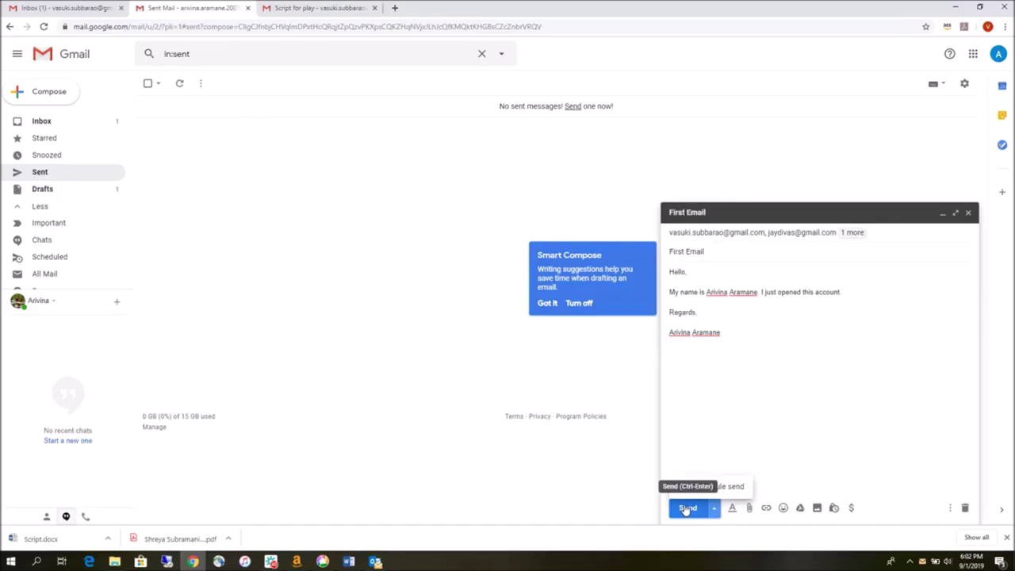
left_click(685, 508)
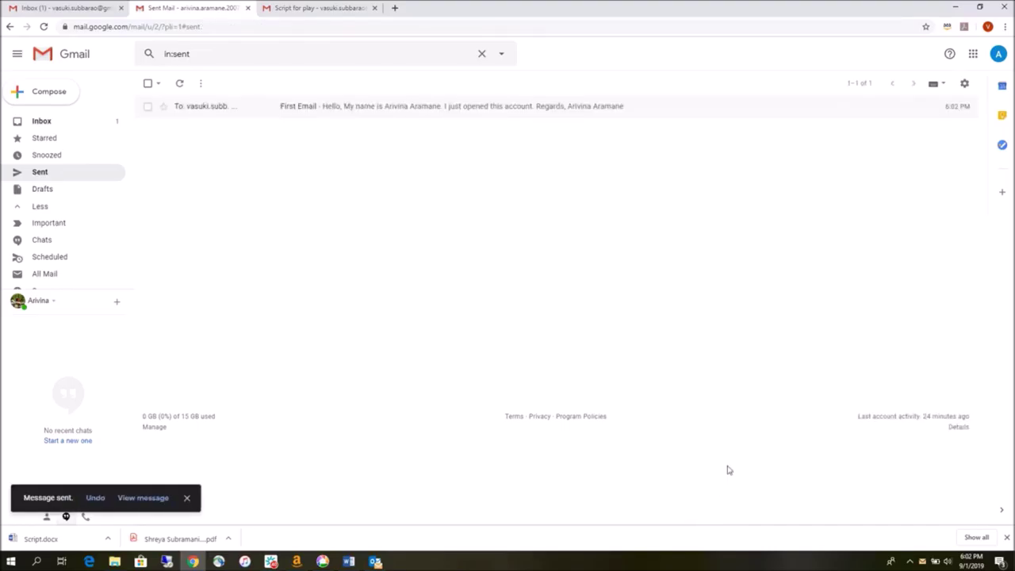
- Open the sent First Email, then switch to the receiving account's inbox tab
left_click(31, 173)
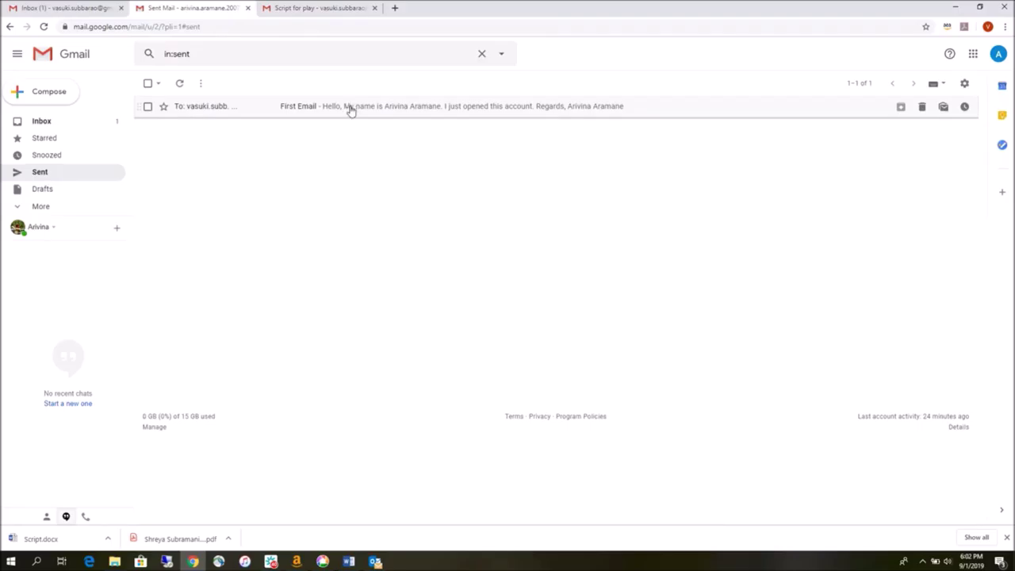
left_click(351, 107)
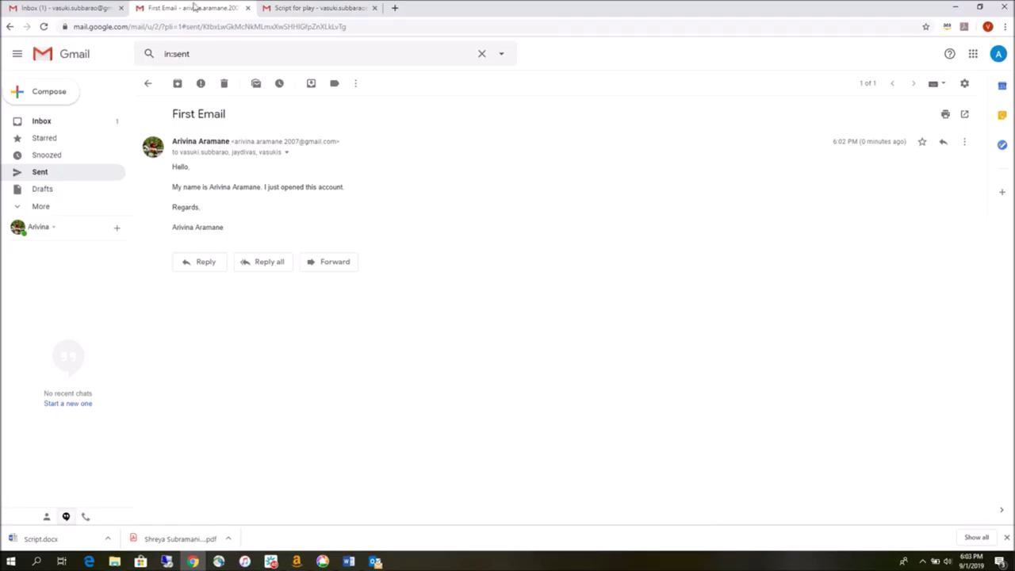
left_click(72, 9)
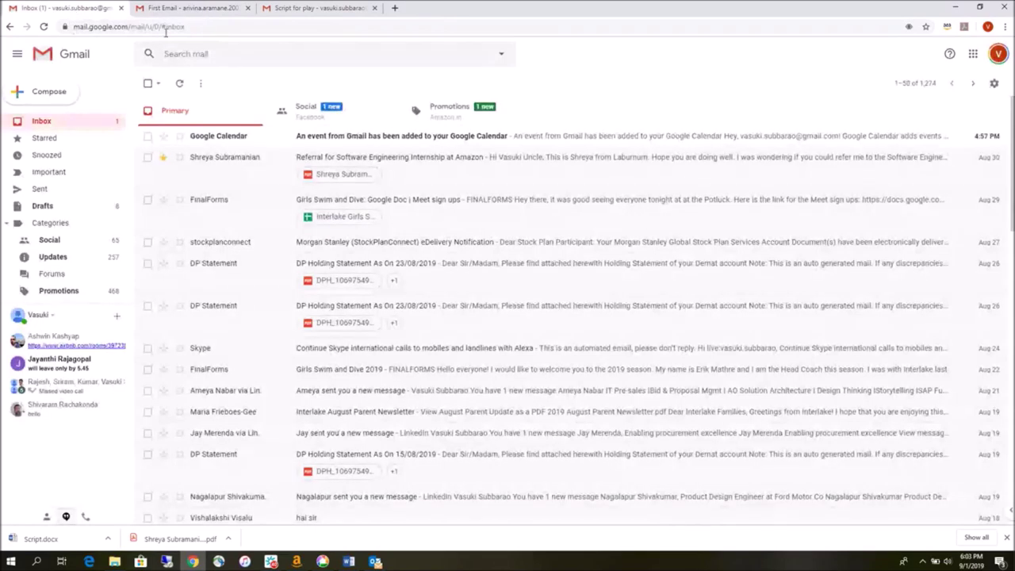
- Reload the recipient's inbox so First Email shows as the newest message
left_click(176, 29)
key("Return")
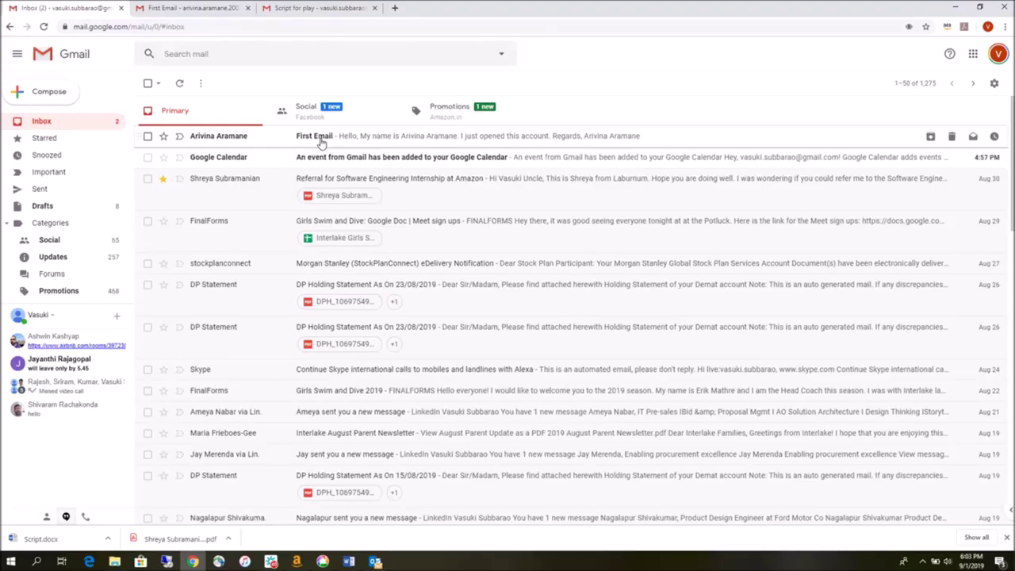
- Open Google in a new tab and launch Gmail for the third account from the apps grid
left_click(395, 8)
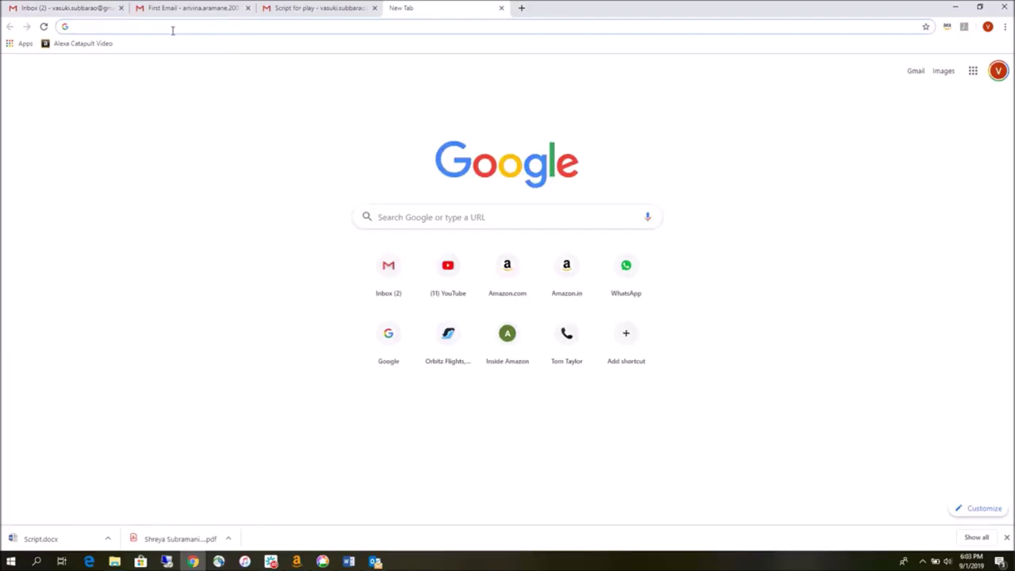
type("www.")
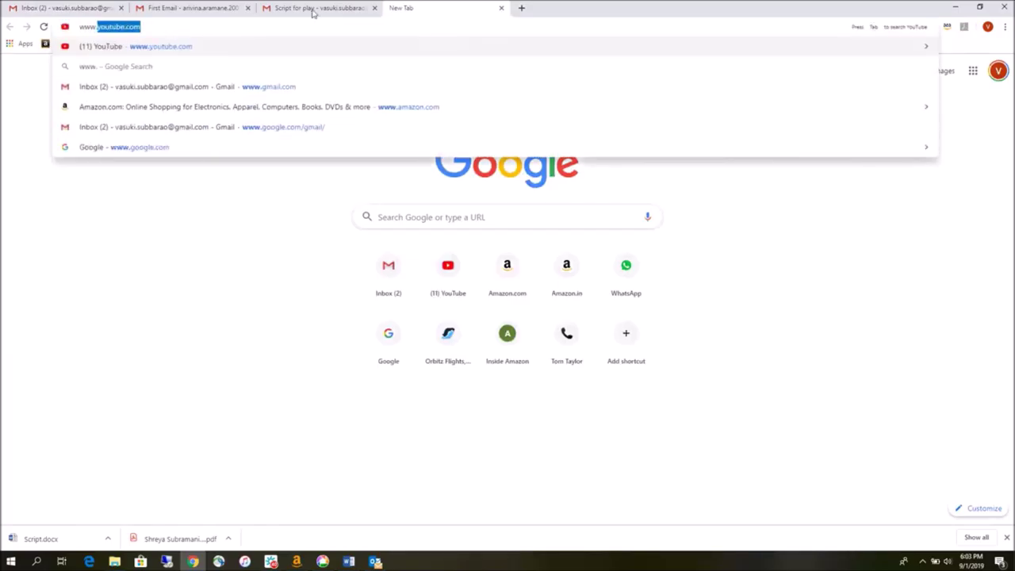
key("Return")
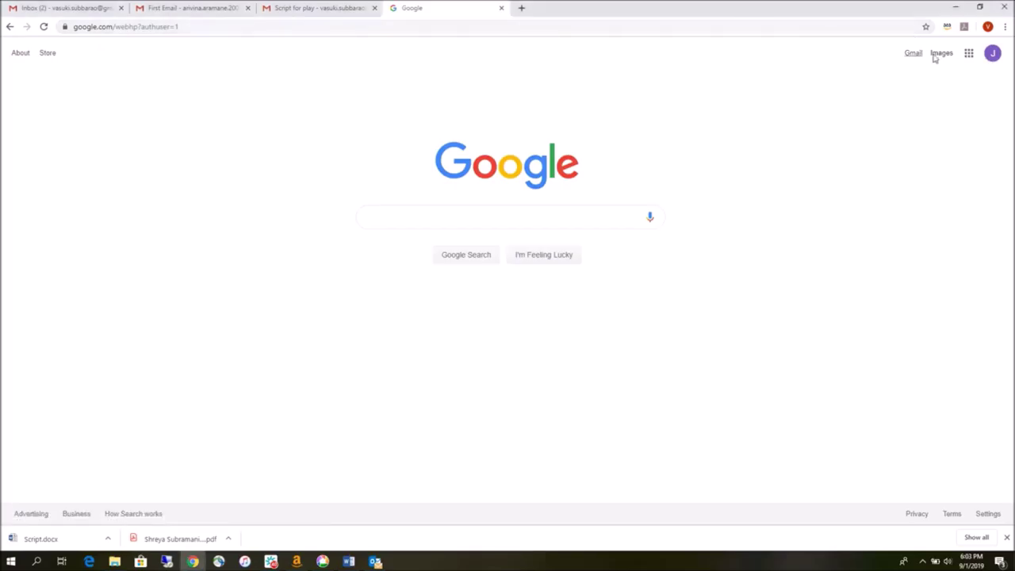
left_click(968, 56)
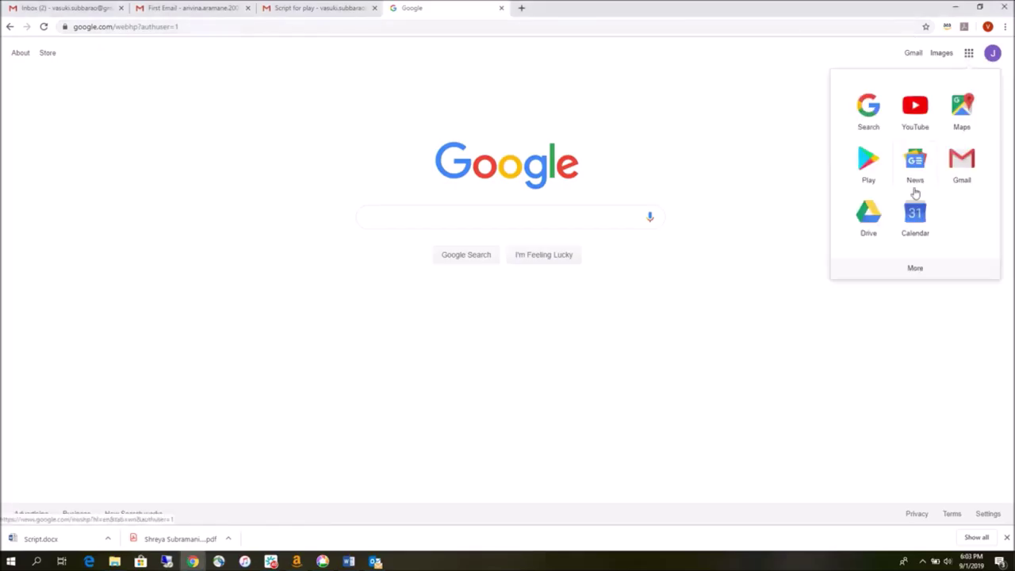
left_click(961, 158)
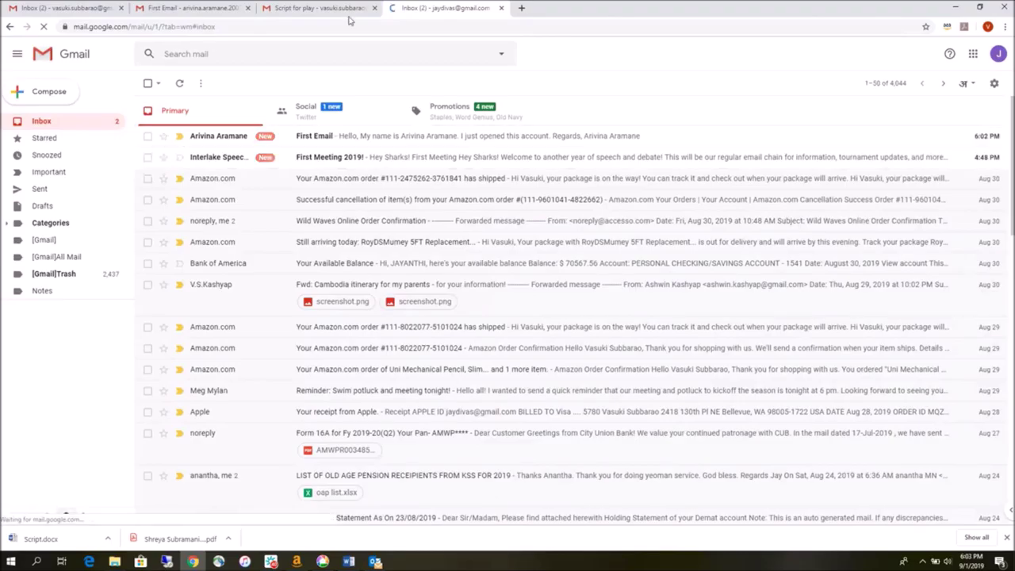
- Open the received First Email from the top of the receiving account's inbox
left_click(203, 9)
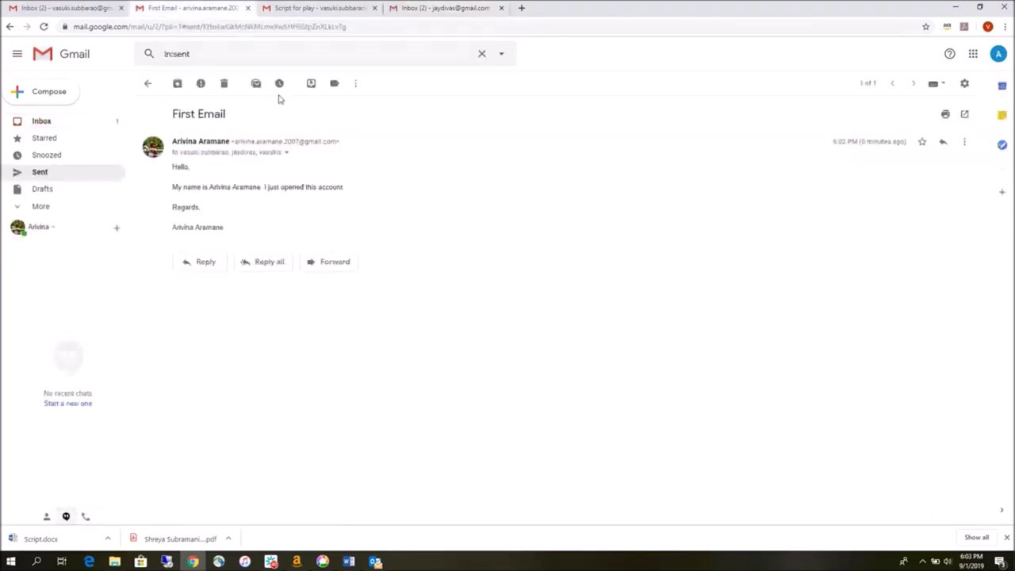
left_click(306, 11)
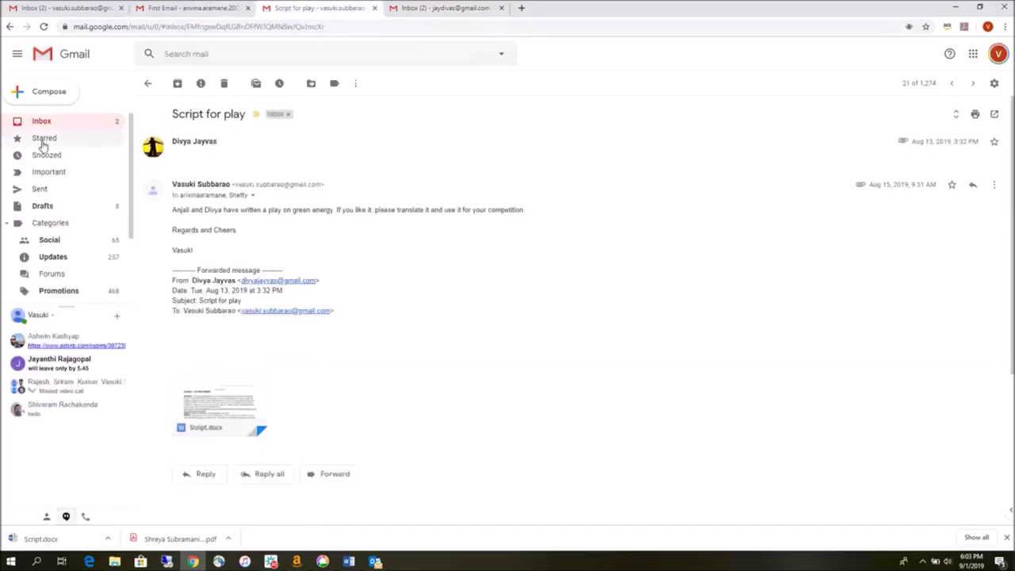
left_click(67, 121)
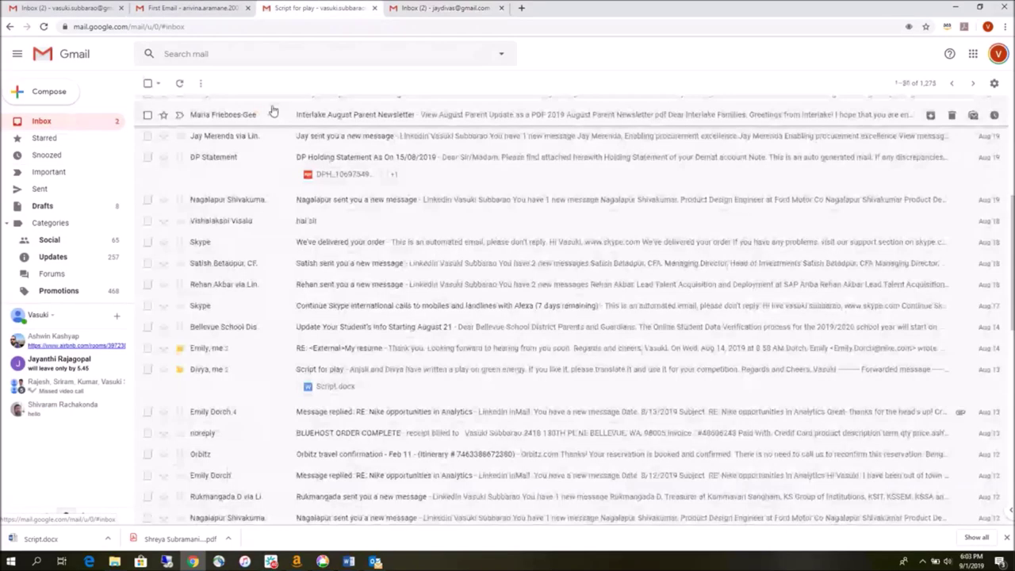
scroll(329, 184, "up", 3)
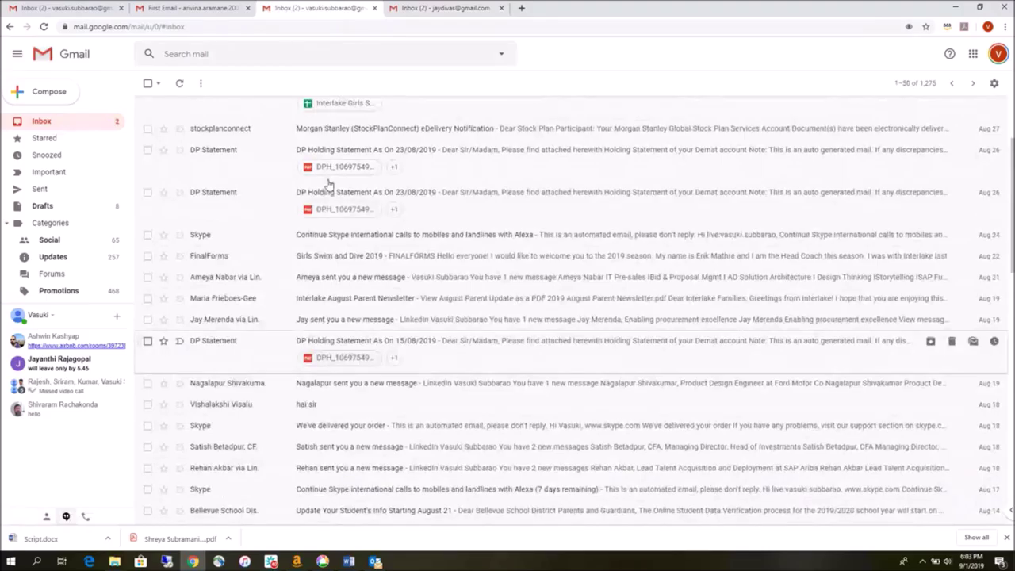
scroll(329, 184, "up", 2)
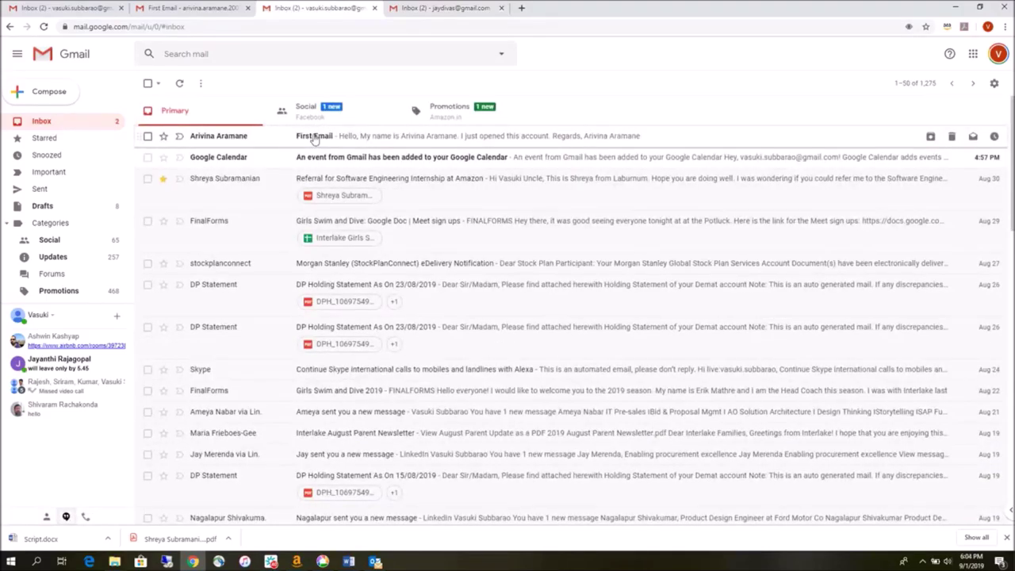
left_click(316, 137)
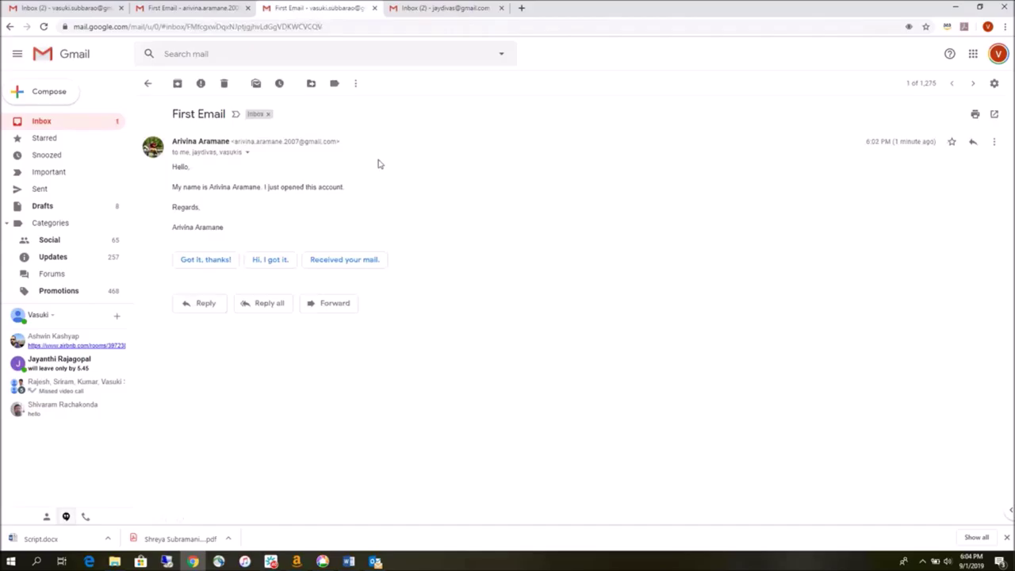
- Show the message details: sender, all three recipients and the Sep 1, 2019, 6:02 PM date
left_click(993, 143)
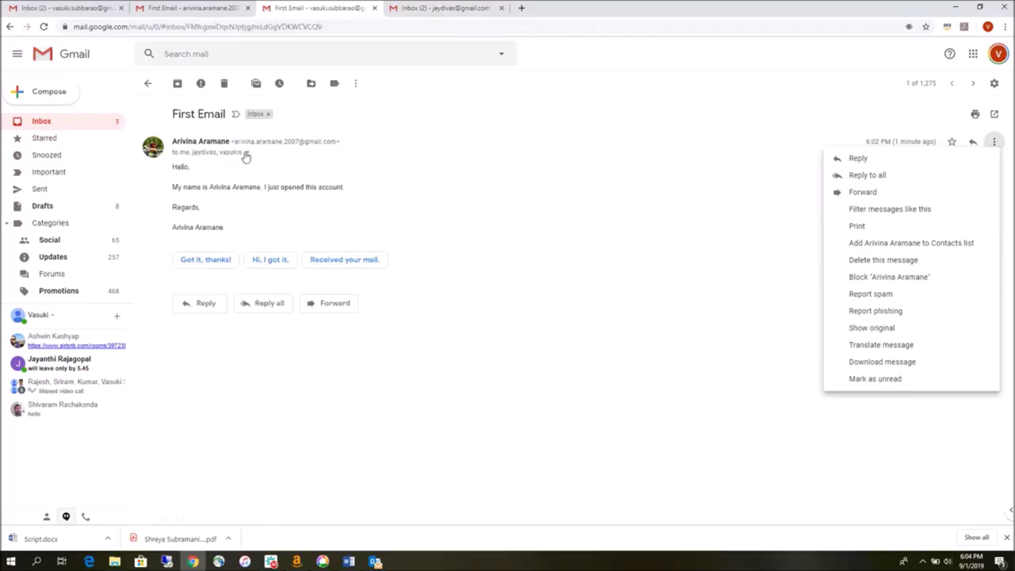
left_click(248, 154)
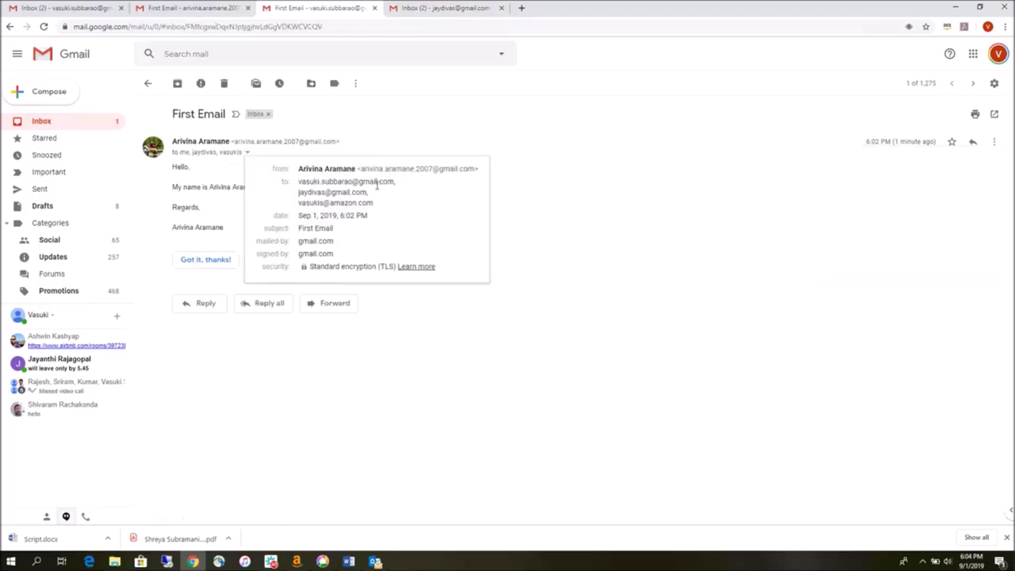
left_click_drag(382, 182, 299, 203)
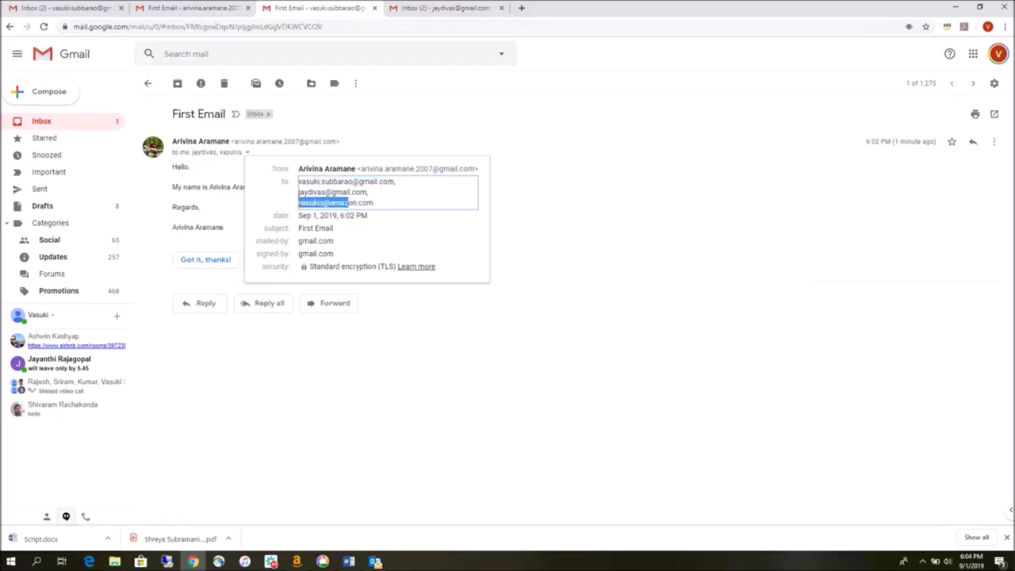
left_click(582, 224)
- Check the First Email's More actions menu, then scroll down through the message
left_click(992, 142)
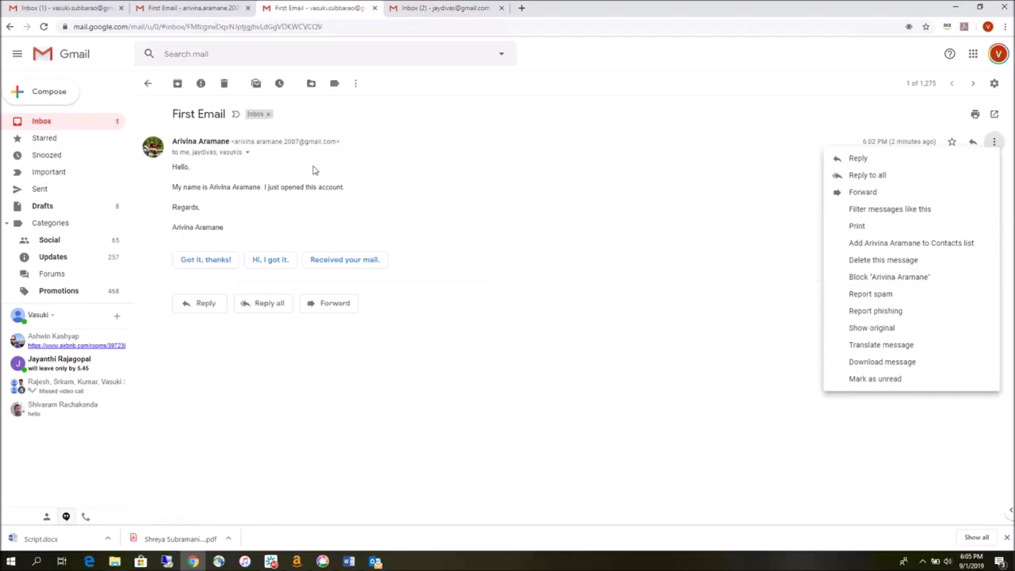
left_click(411, 175)
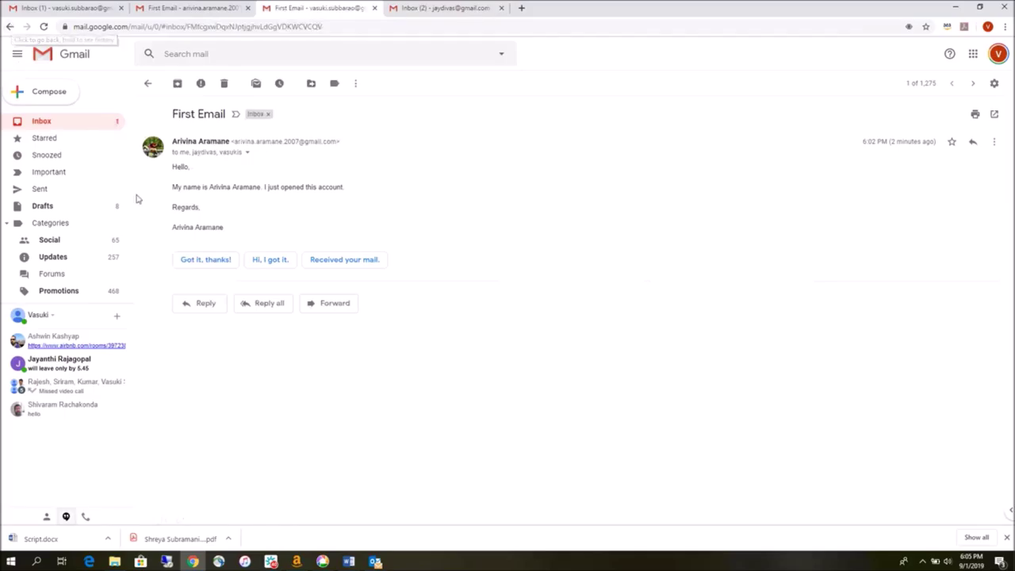
scroll(77, 214, "down", 3)
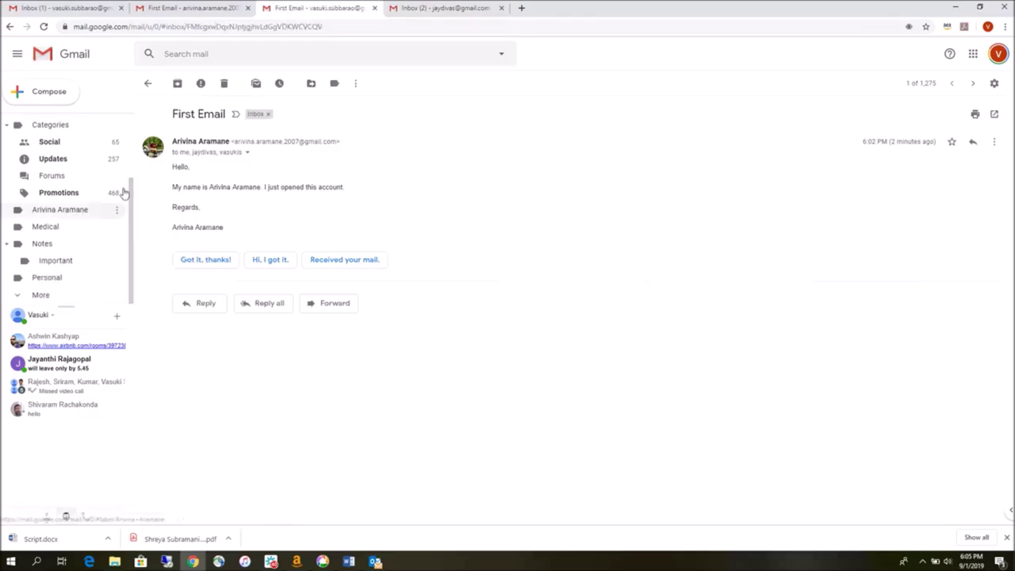
- Start a reply that greets the sender by full name
left_click(970, 147)
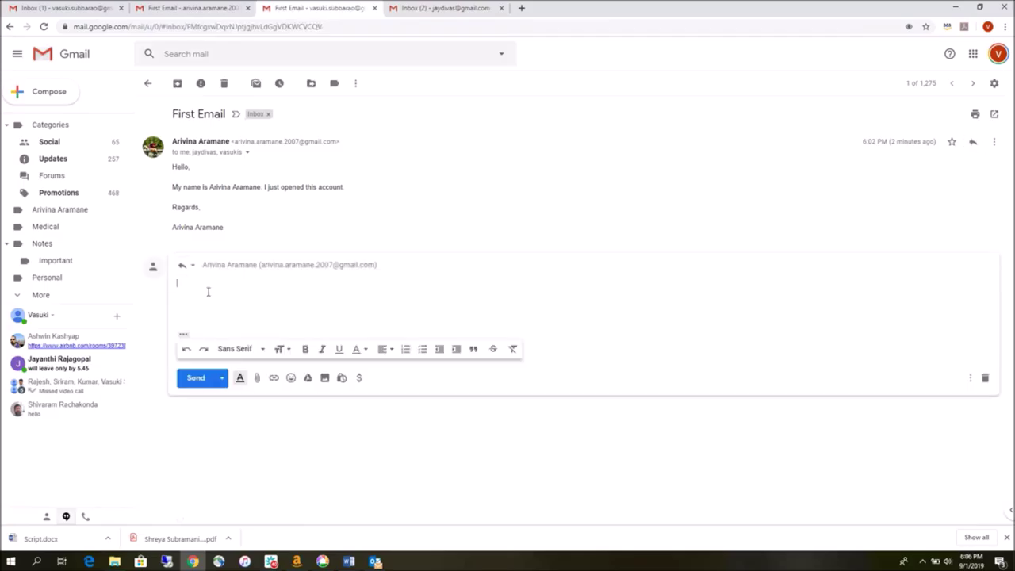
type("hello")
key("BackSpace")
key("BackSpace")
key("BackSpace")
key("BackSpace")
key("BackSpace")
type("Hello Arivina araman")
key("BackSpace")
key("BackSpace")
key("BackSpace")
key("BackSpace")
key("BackSpace")
type("Aramane,")
key("Return")
- Add 'Nice to hear from you. Hope you are doing well.' and a Regards sign-off, then send
type("Nice t")
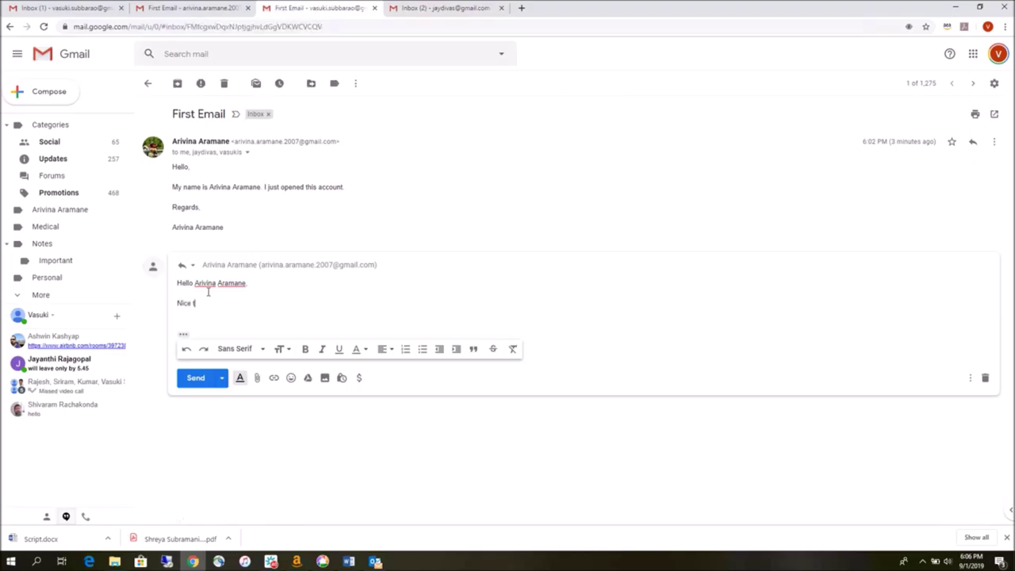
type("o hear from you. Hope you are doing well.")
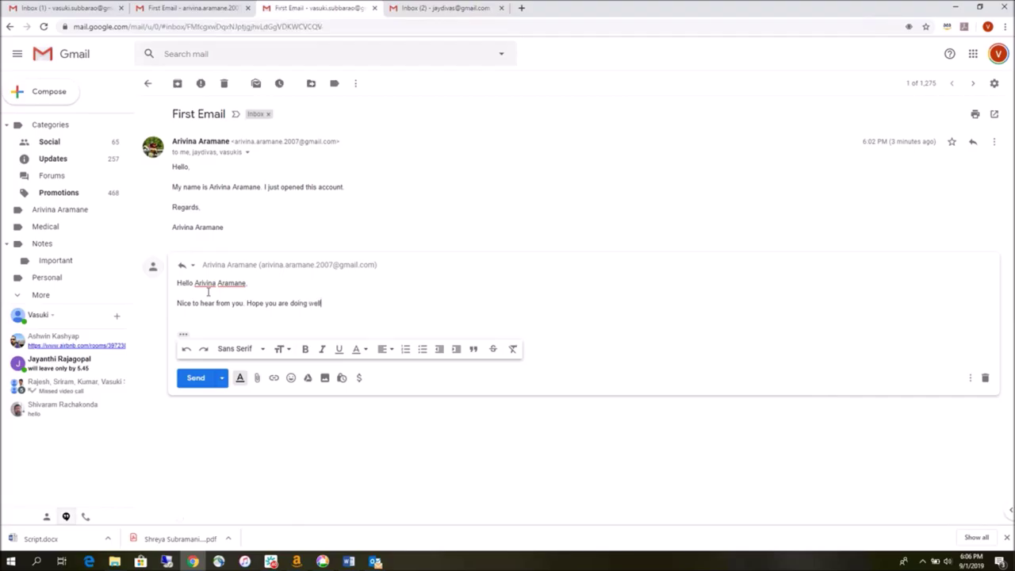
key("Return")
key("Return")
type("Re")
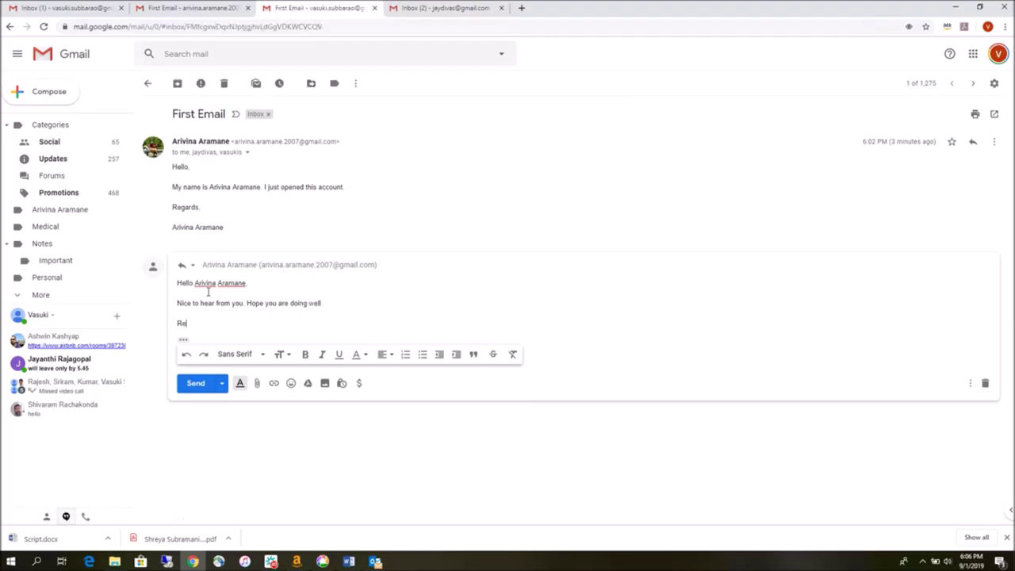
type("gards,")
key("Return")
key("Return")
type("Vasuki")
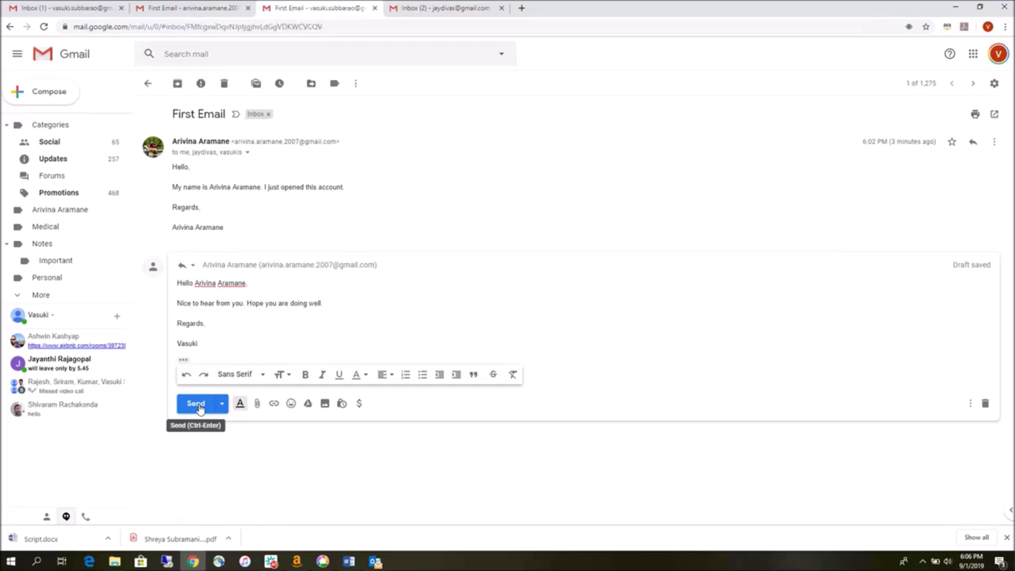
left_click(199, 408)
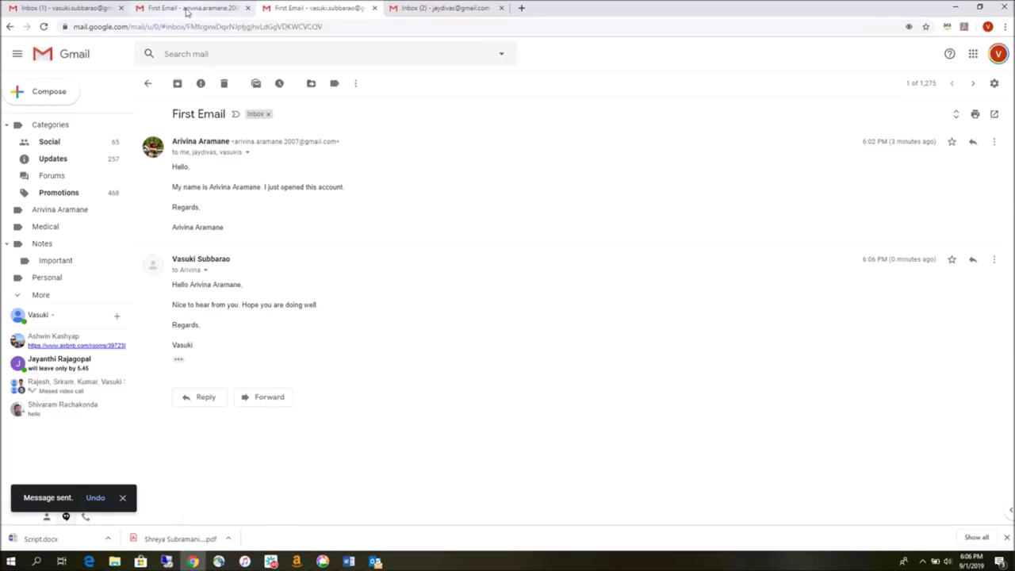
- In the original sender's tab, open Inbox and reload until the First Email reply appears
left_click(187, 11)
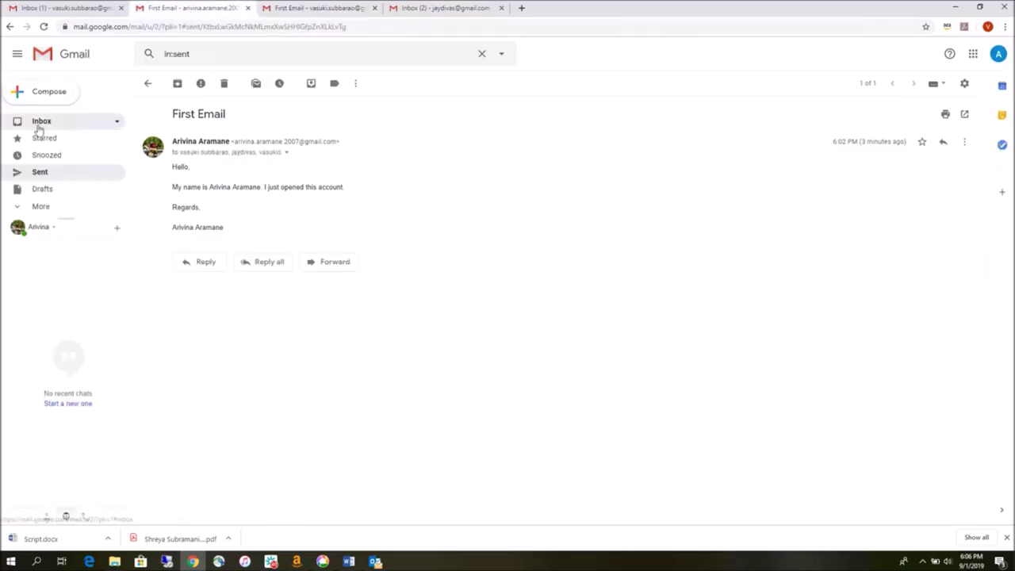
left_click(39, 127)
left_click(210, 28)
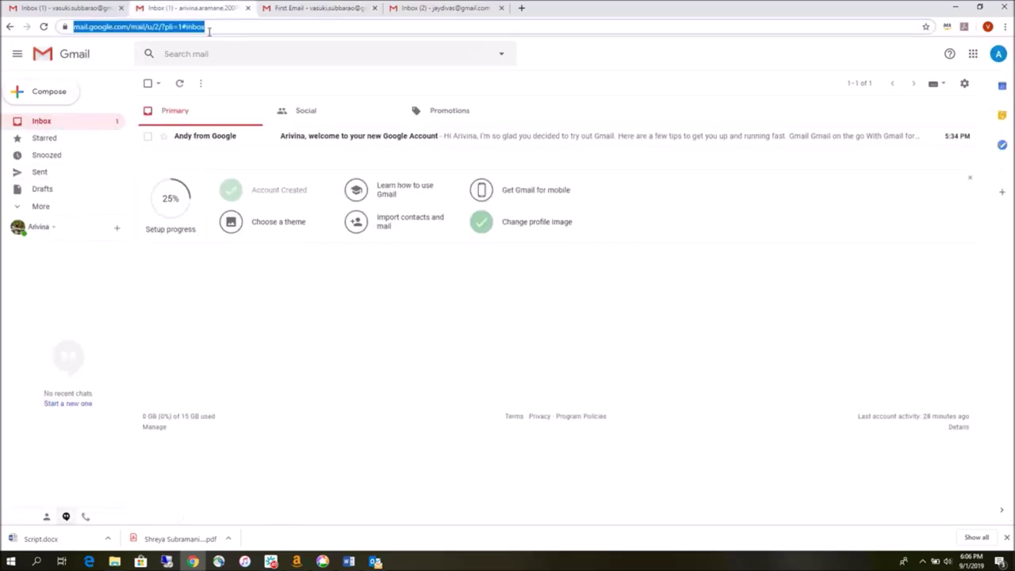
key("Return")
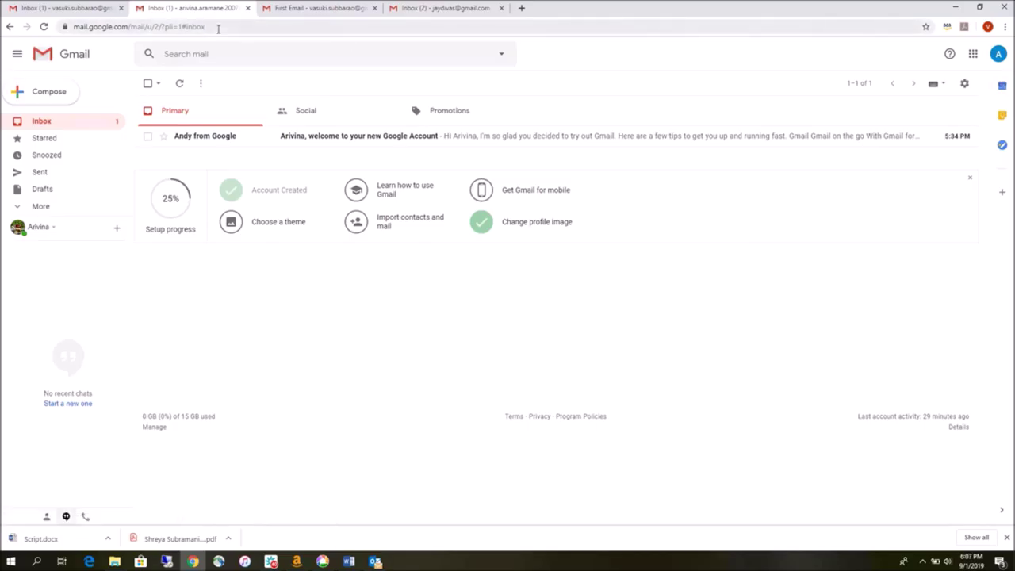
left_click(218, 29)
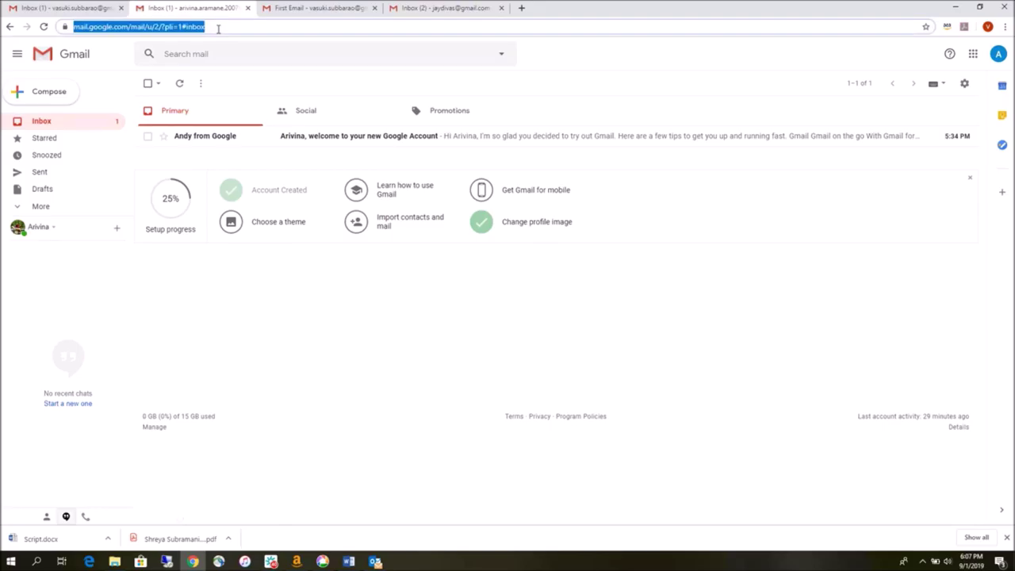
key("Return")
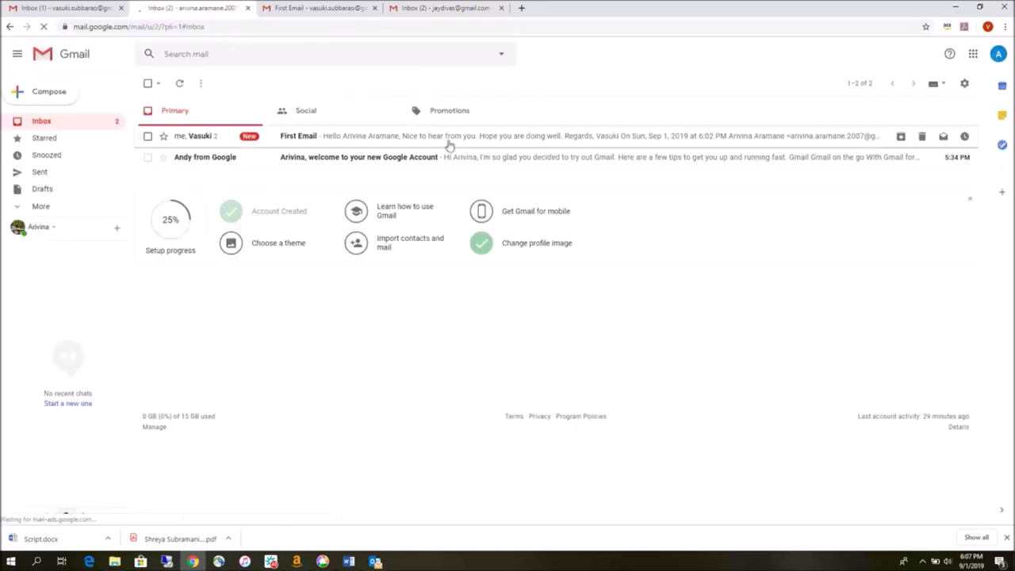
- Reply to First Email asking for it to be forwarded to the daughter, whose email address you lack
left_click(426, 141)
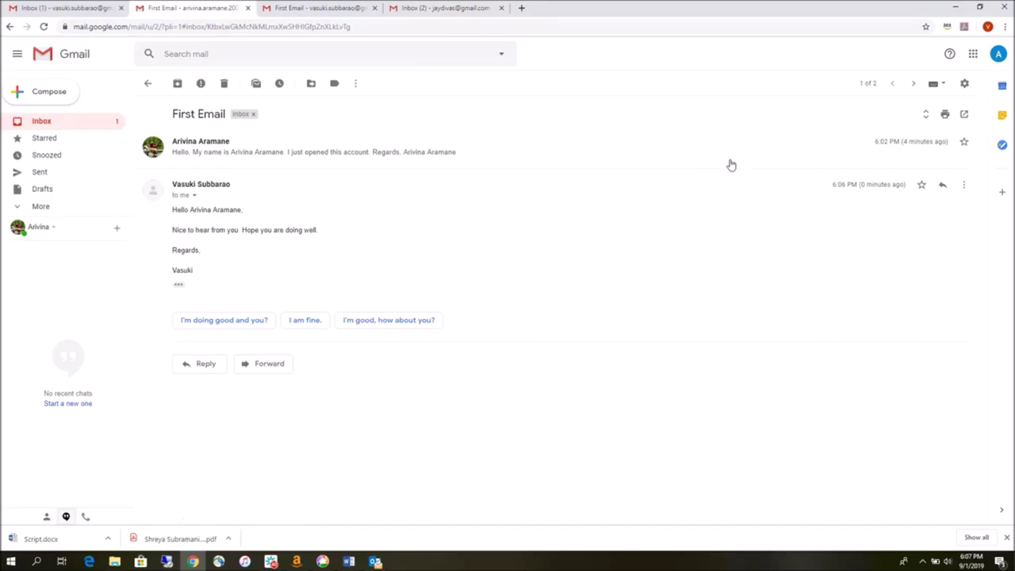
left_click(941, 187)
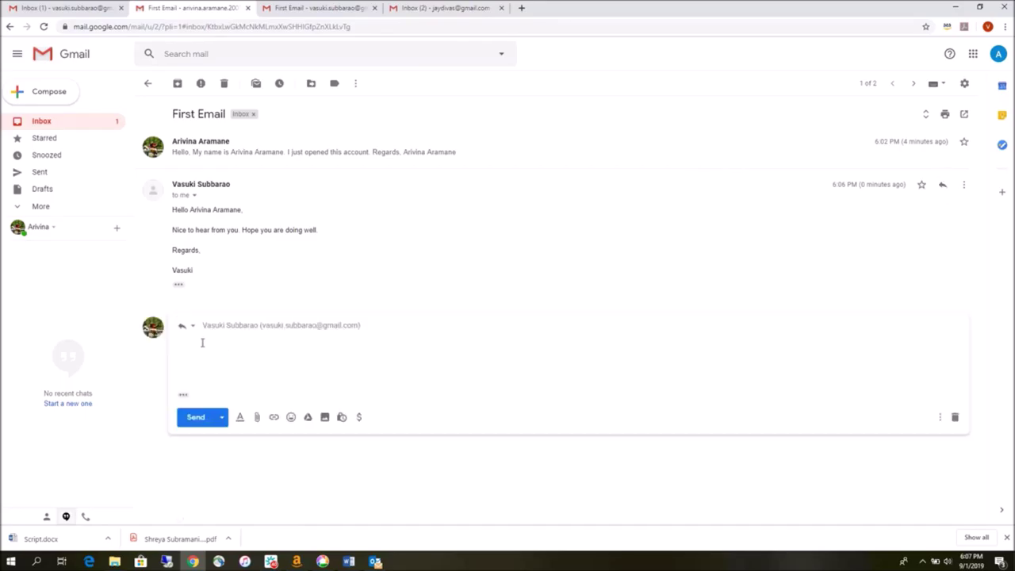
type("Can you please forward this ema")
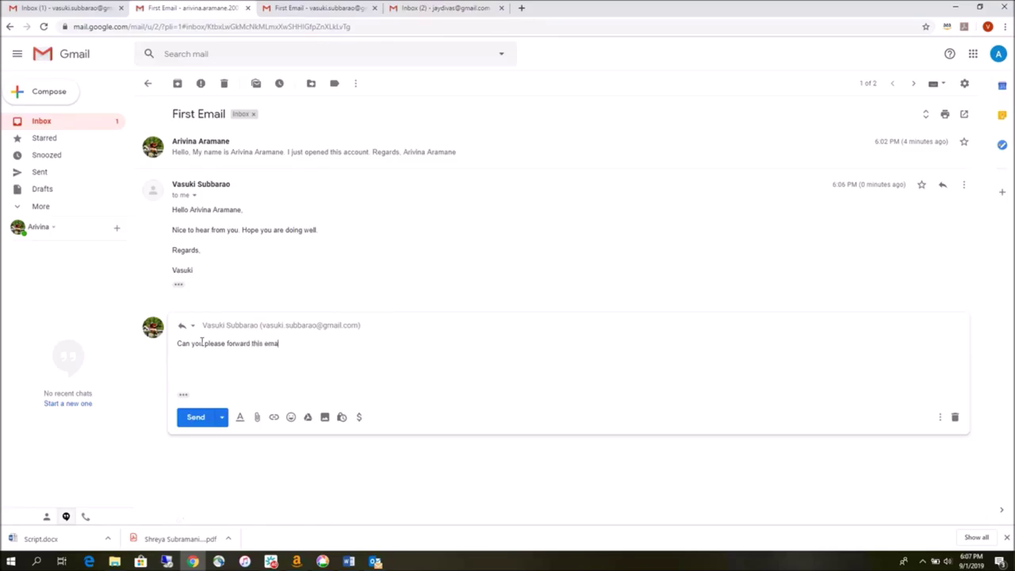
type("il to your daughter. I dont have her")
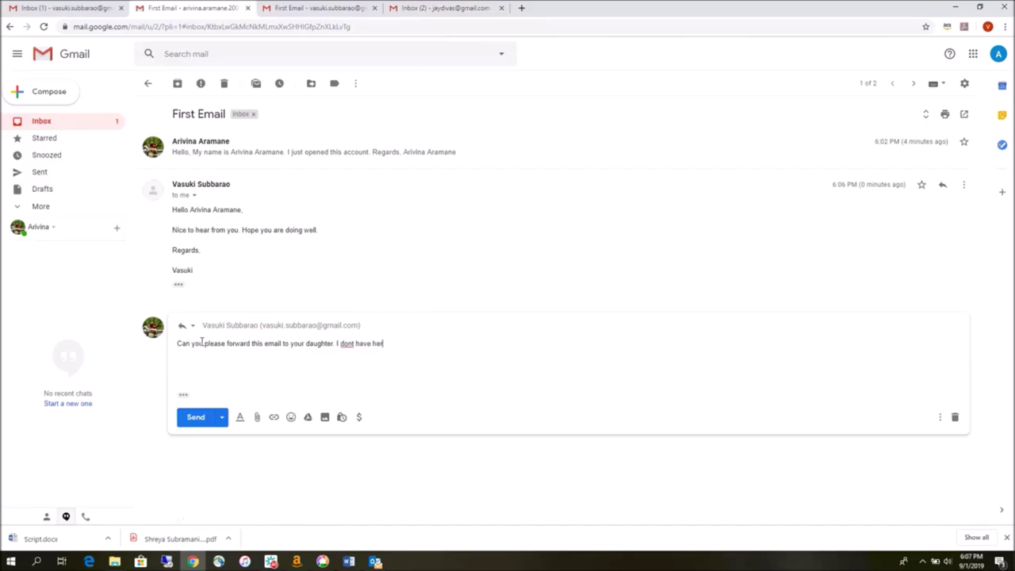
type(" em")
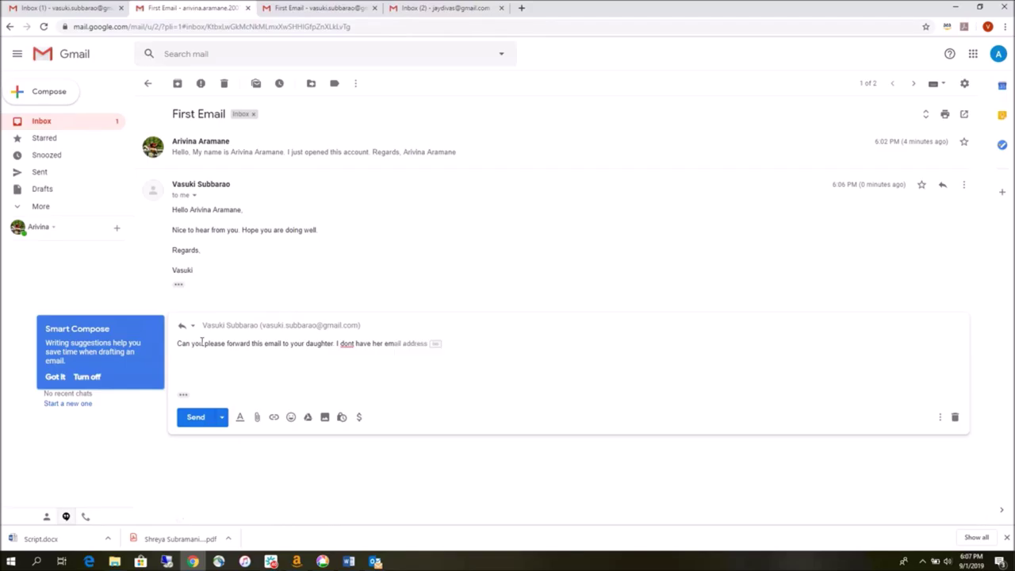
type("ail")
key("BackSpace")
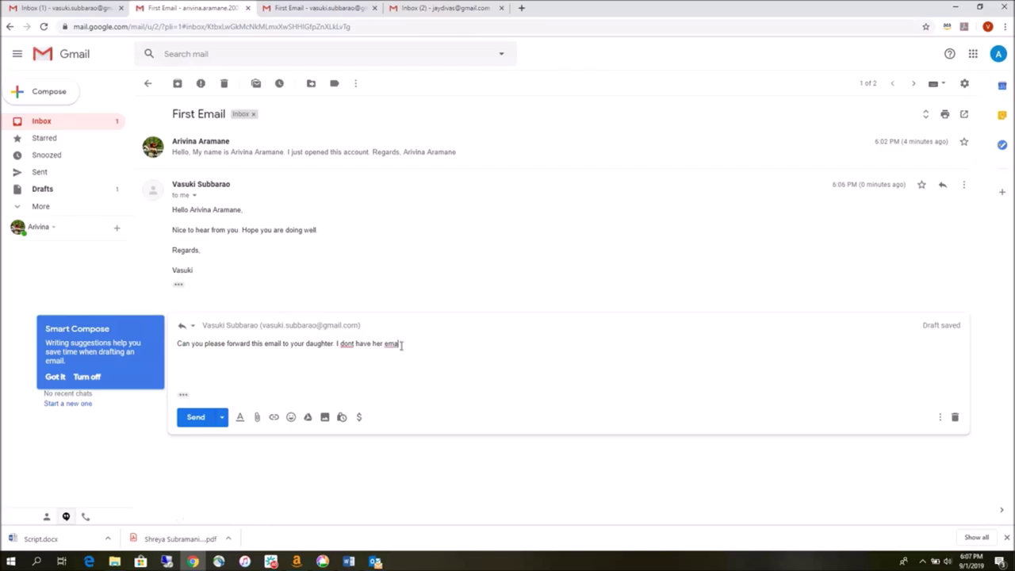
type("l address")
- Add 'thank you.' and the sender's signature name, then send the reply
key("Tab")
type("thank you.")
key("Return")
type("rivina Aramane")
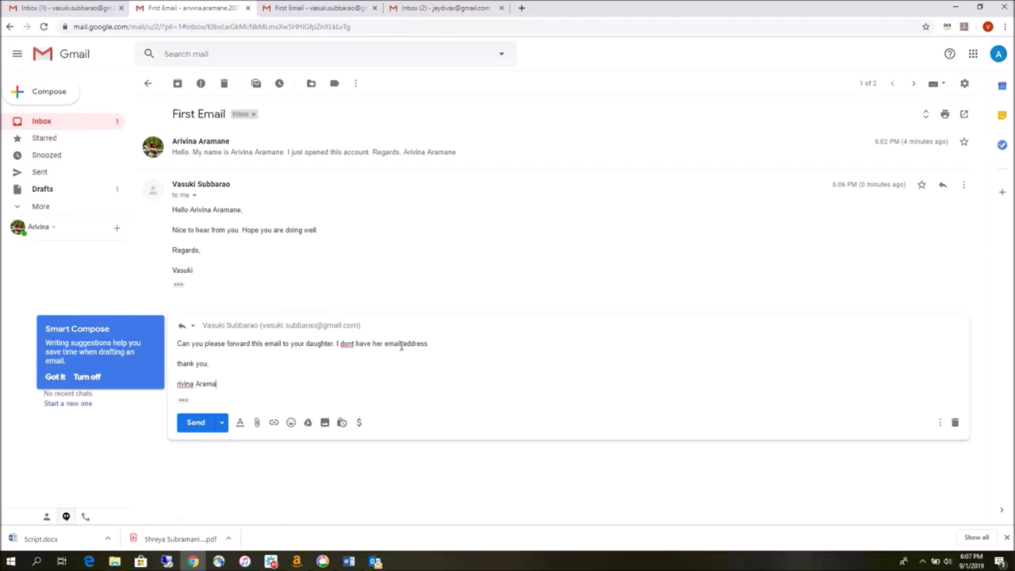
left_click(177, 383)
type("A")
left_click(195, 423)
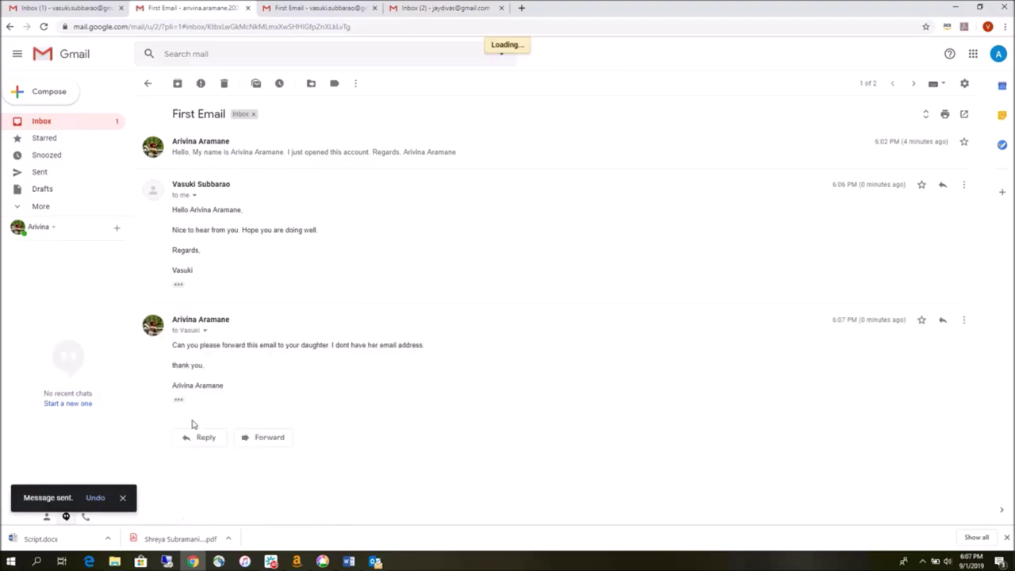
- In the main account, reload the inbox and open the First Email conversation with the forwarding request
left_click(321, 10)
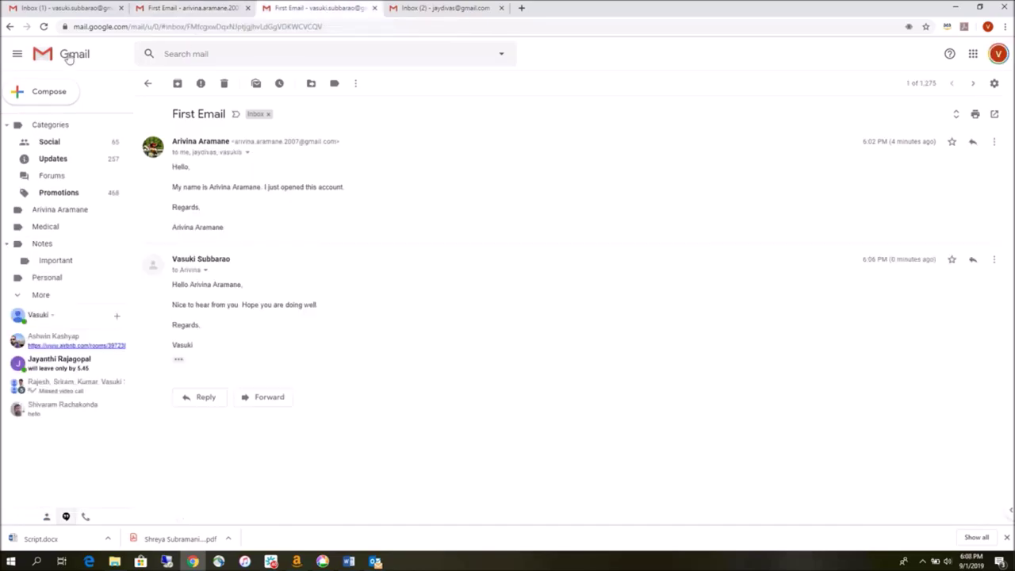
scroll(95, 175, "up", 2)
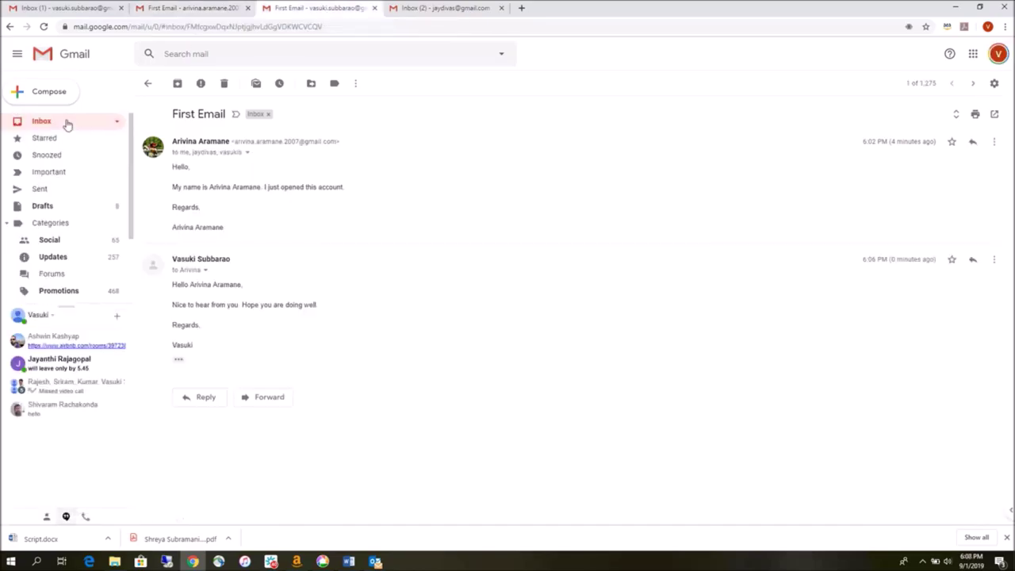
left_click(57, 124)
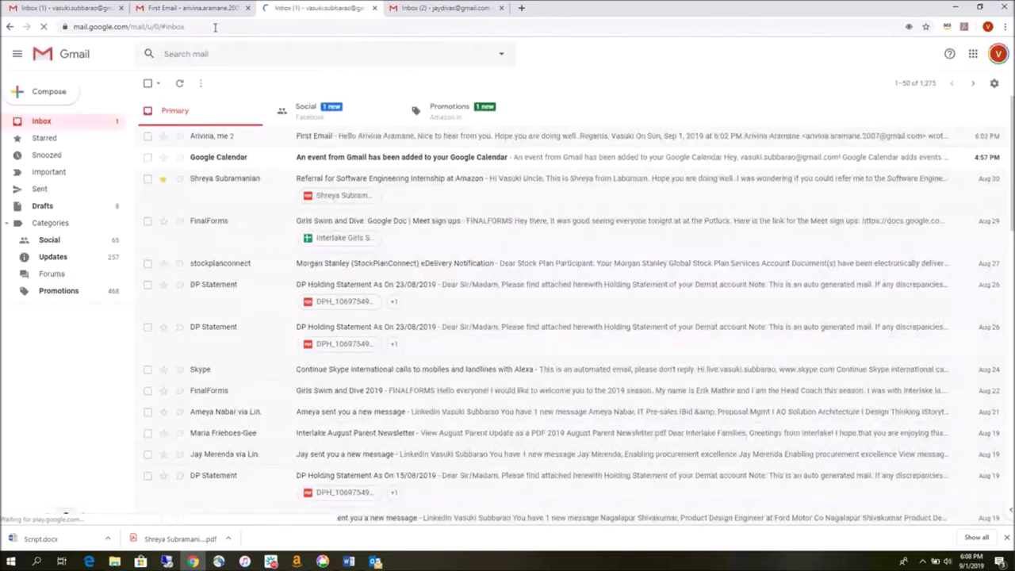
left_click(234, 26)
key("Return")
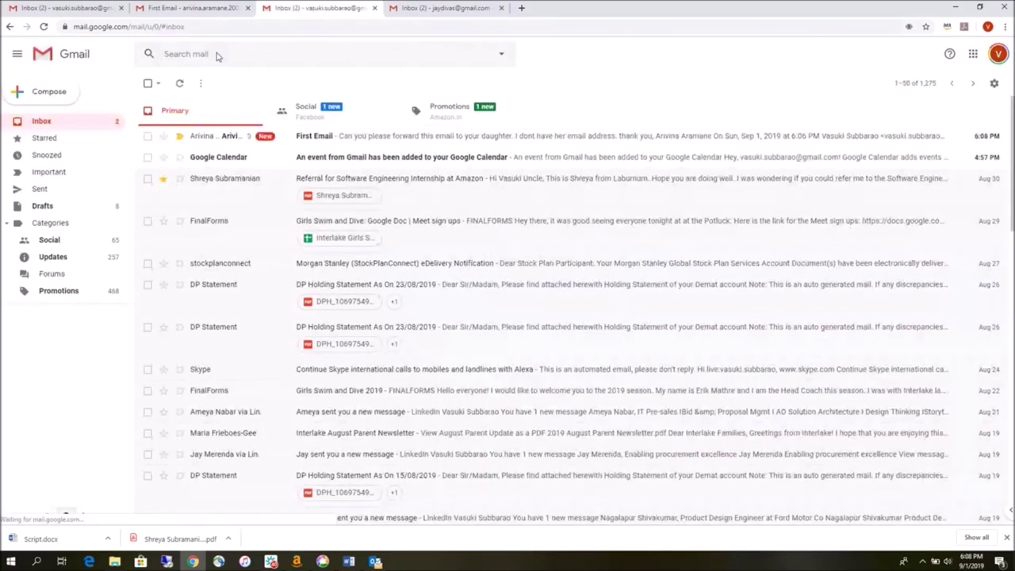
left_click(319, 137)
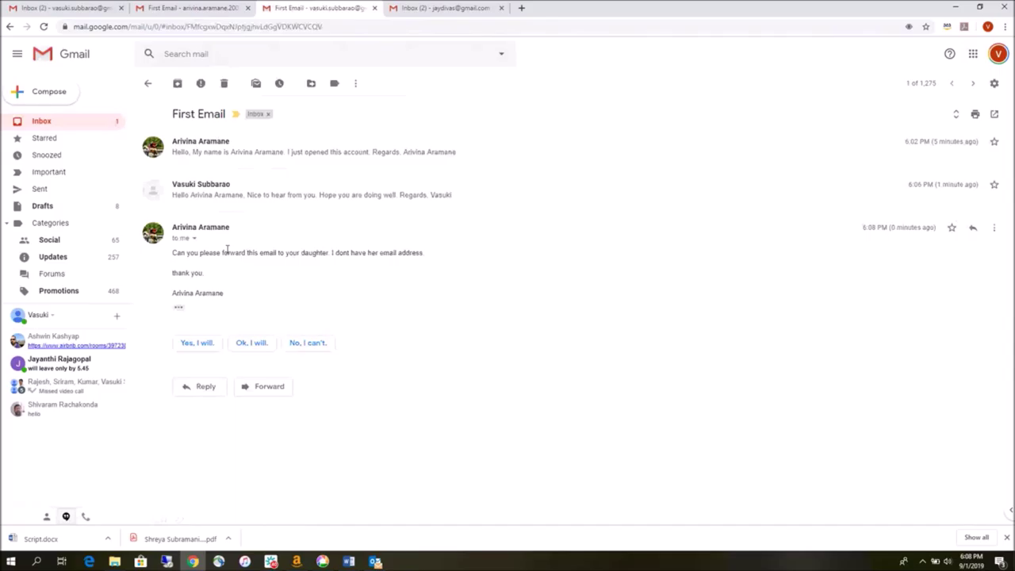
- Forward the latest First Email message to the daughter's contact and send it
left_click(992, 229)
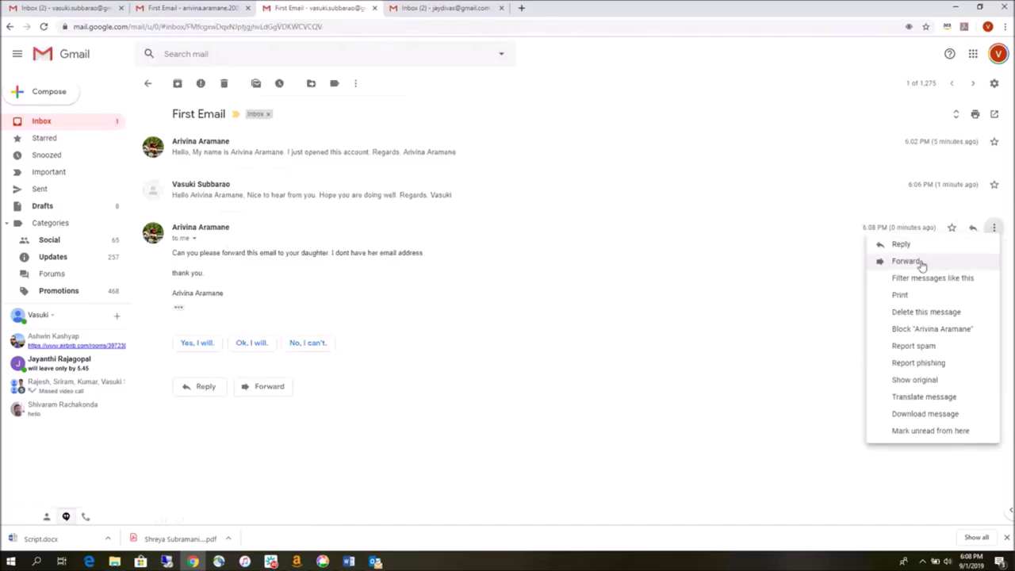
left_click(992, 227)
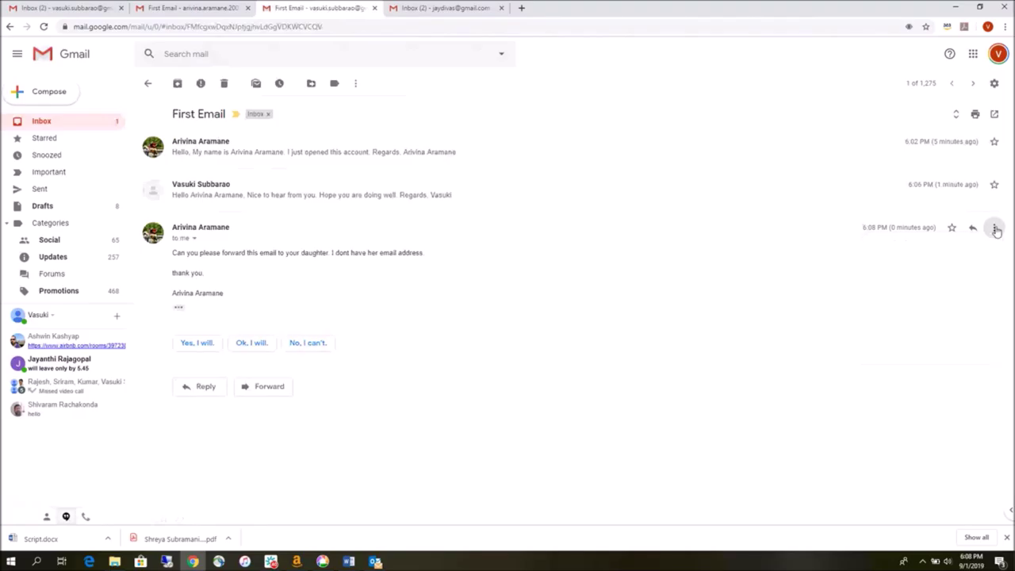
left_click(992, 226)
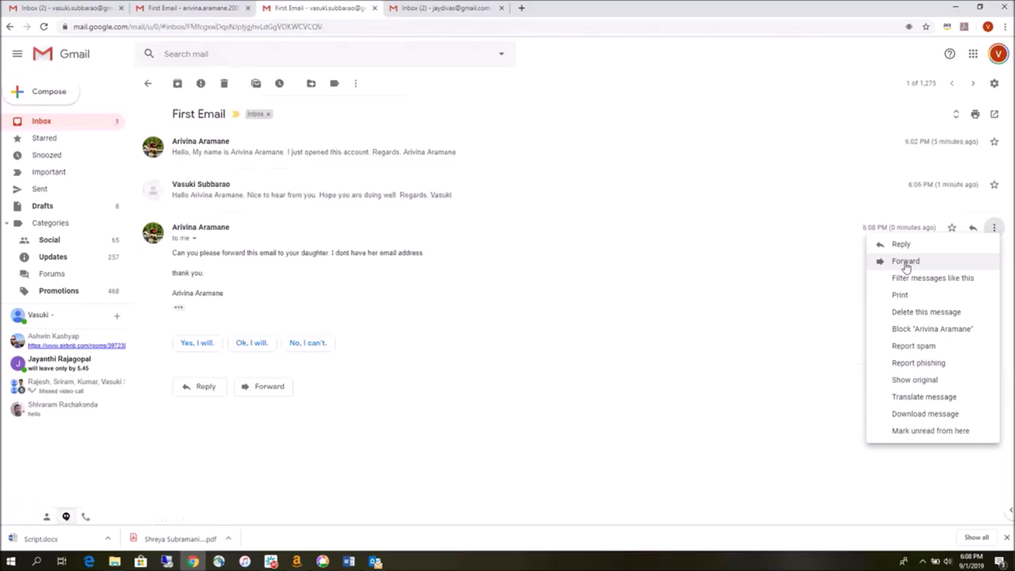
left_click(905, 262)
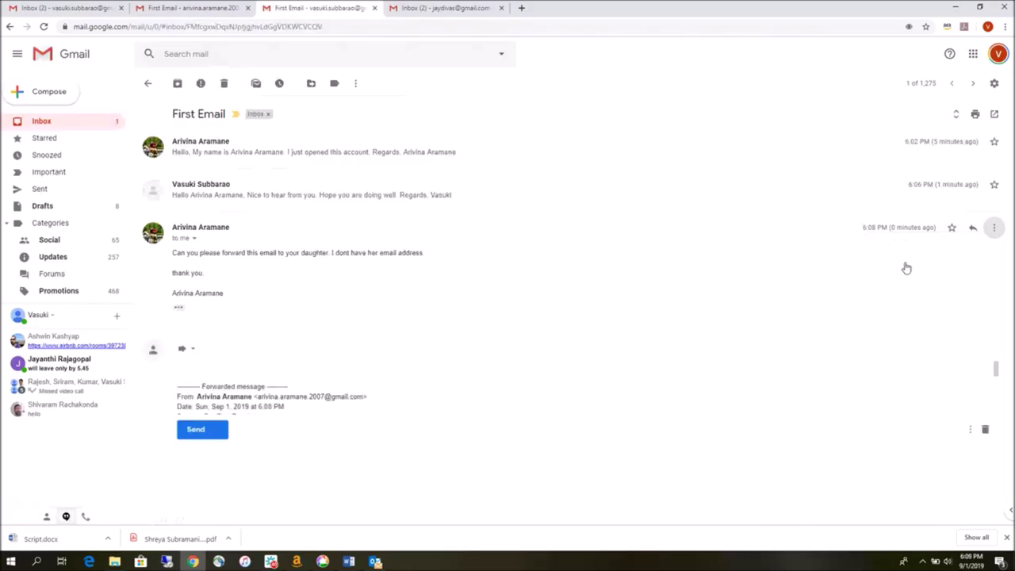
type("divy")
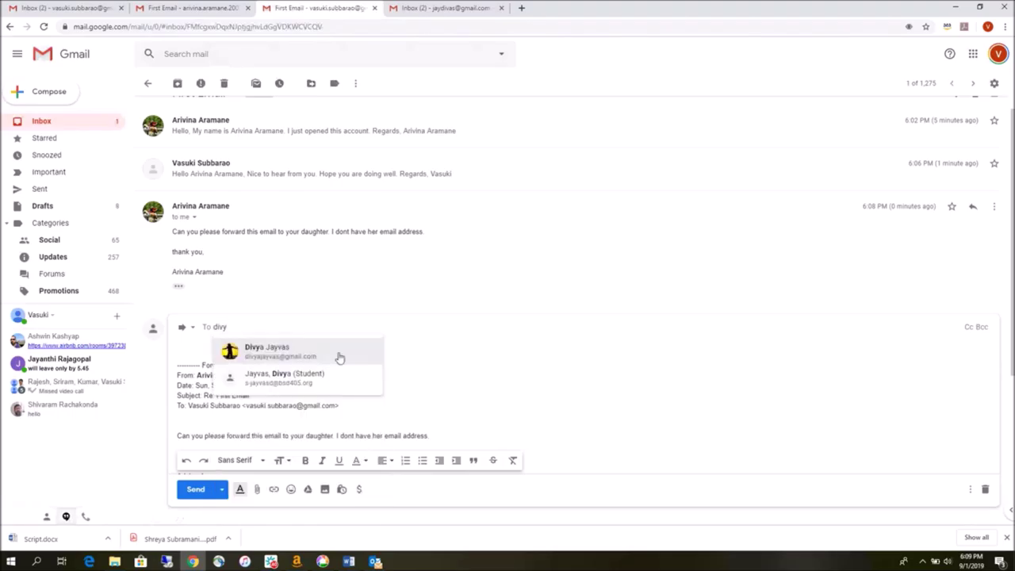
mouse_move(339, 358)
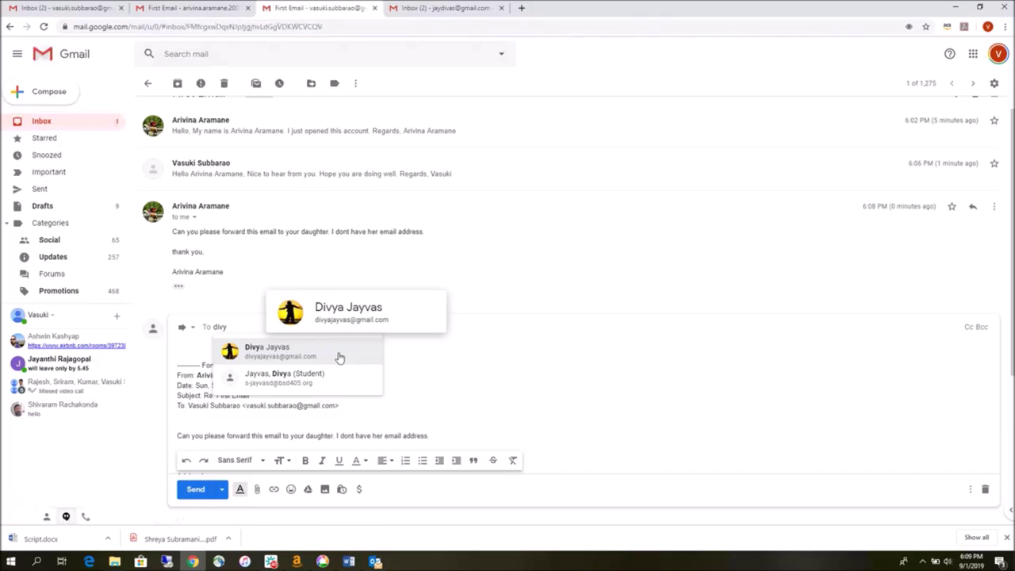
left_click(283, 358)
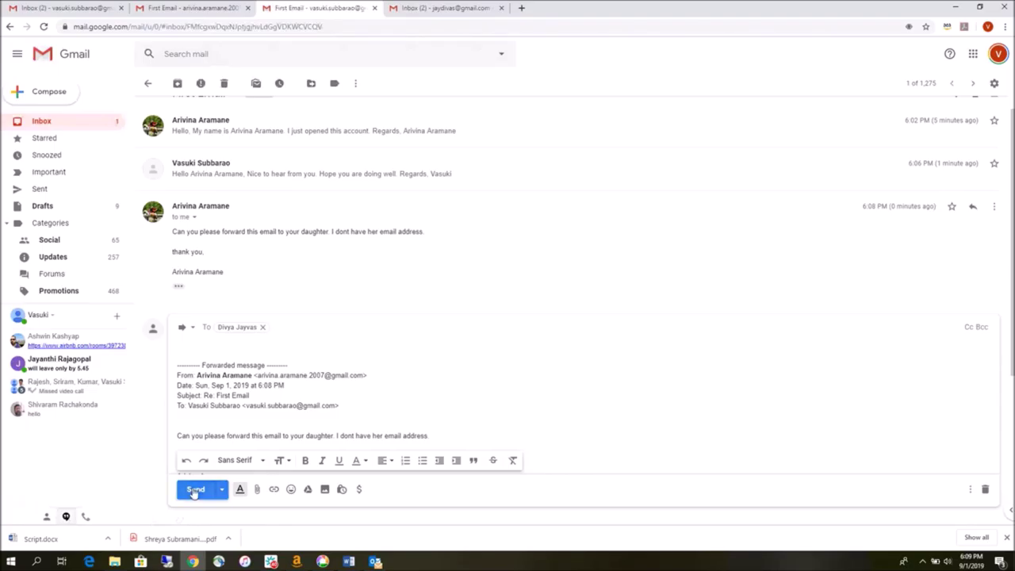
left_click(193, 491)
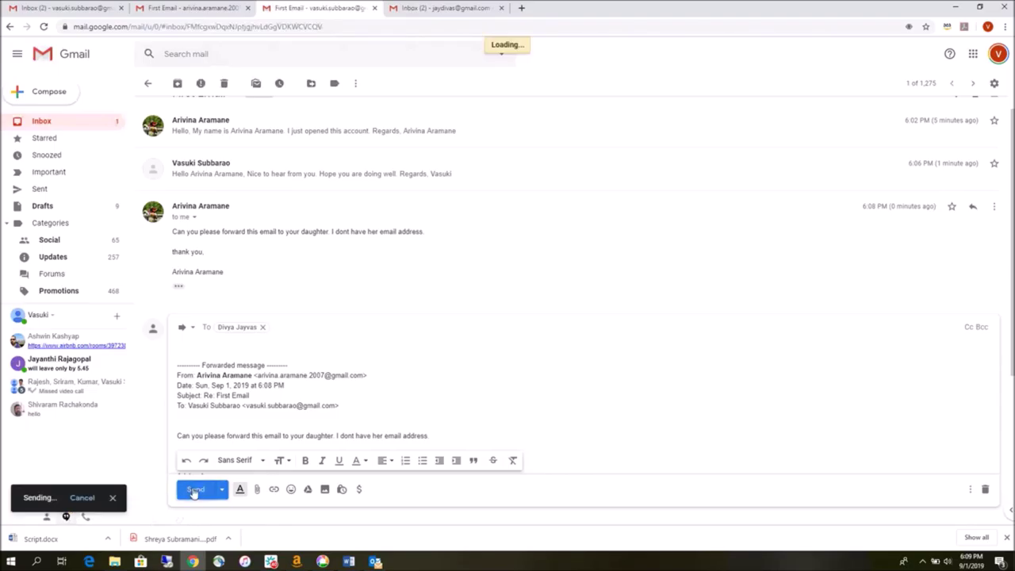
- Expand the thread's first message, then switch to the original sender's account tab
left_click(999, 55)
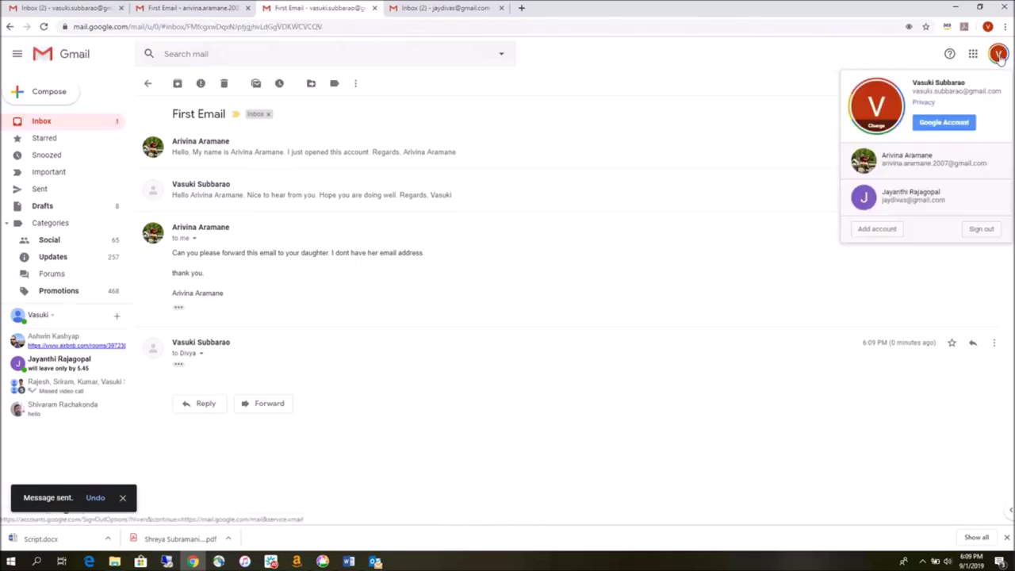
left_click(725, 164)
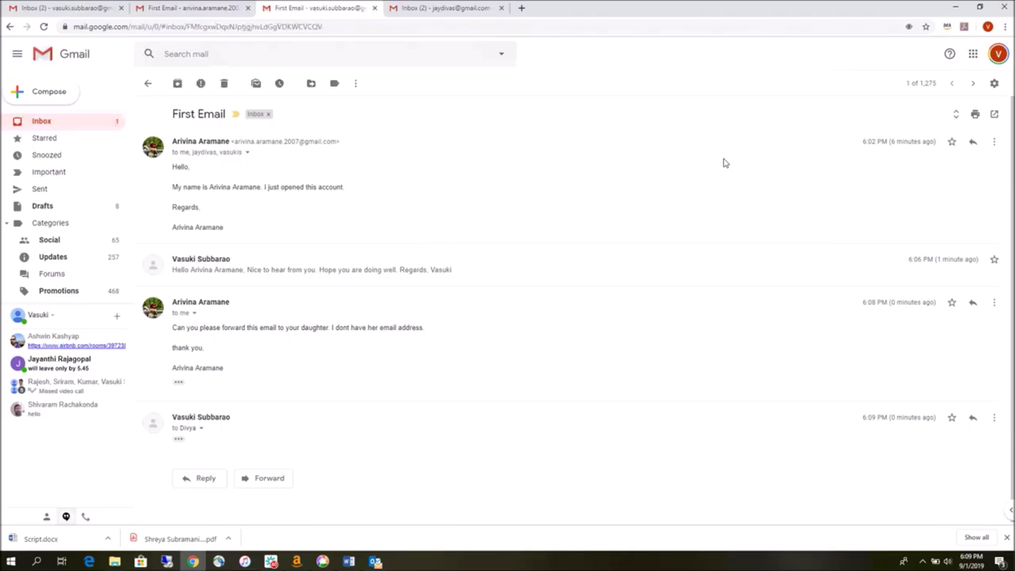
left_click(190, 9)
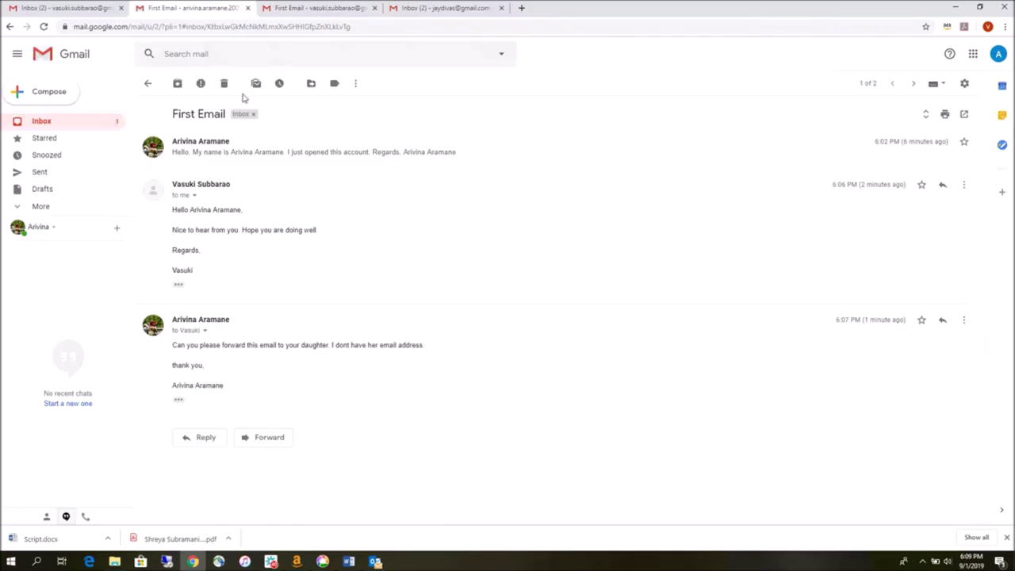
- Start a full-screen new email addressed to two suggested contacts
left_click(49, 97)
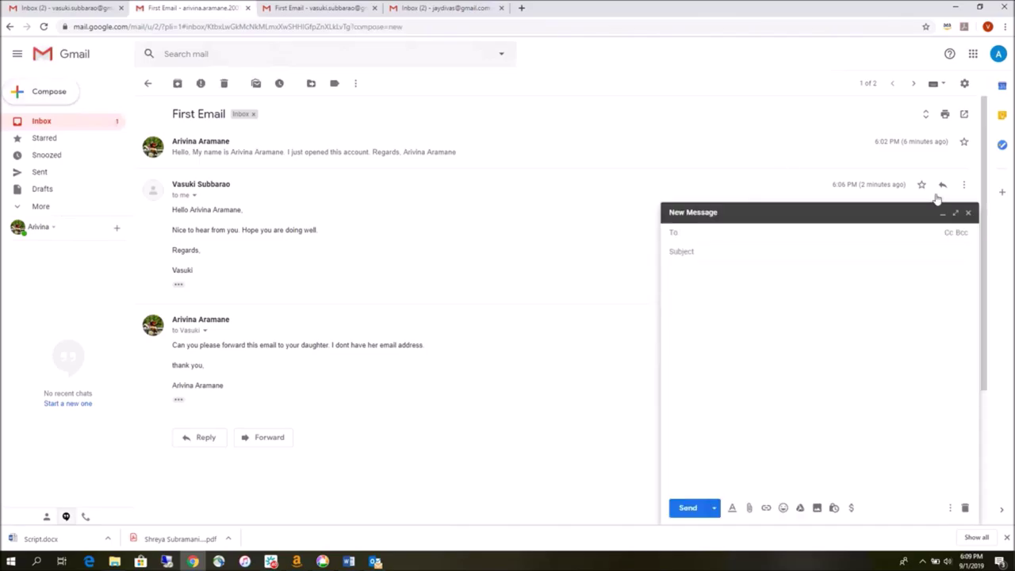
left_click(955, 212)
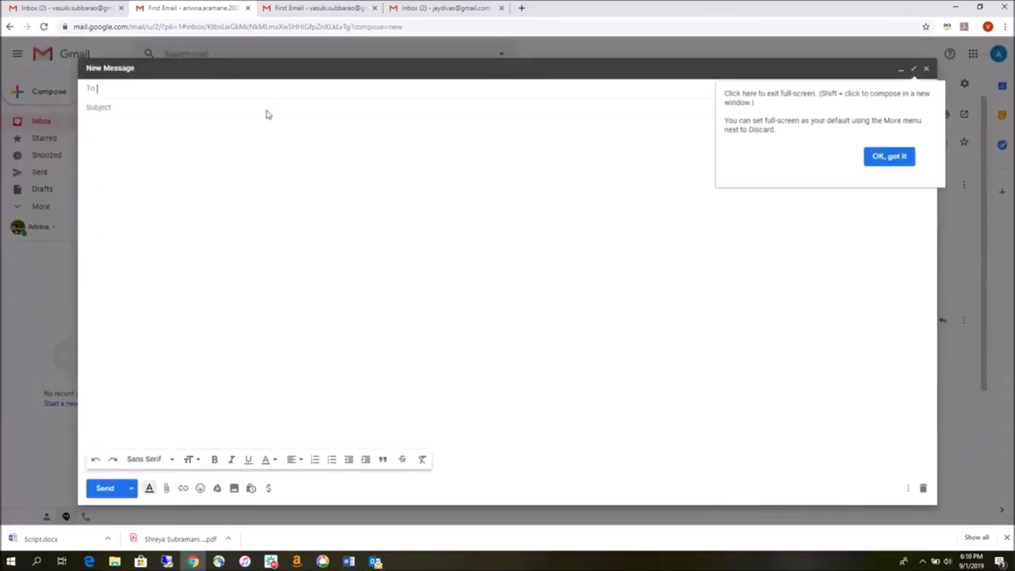
left_click(888, 157)
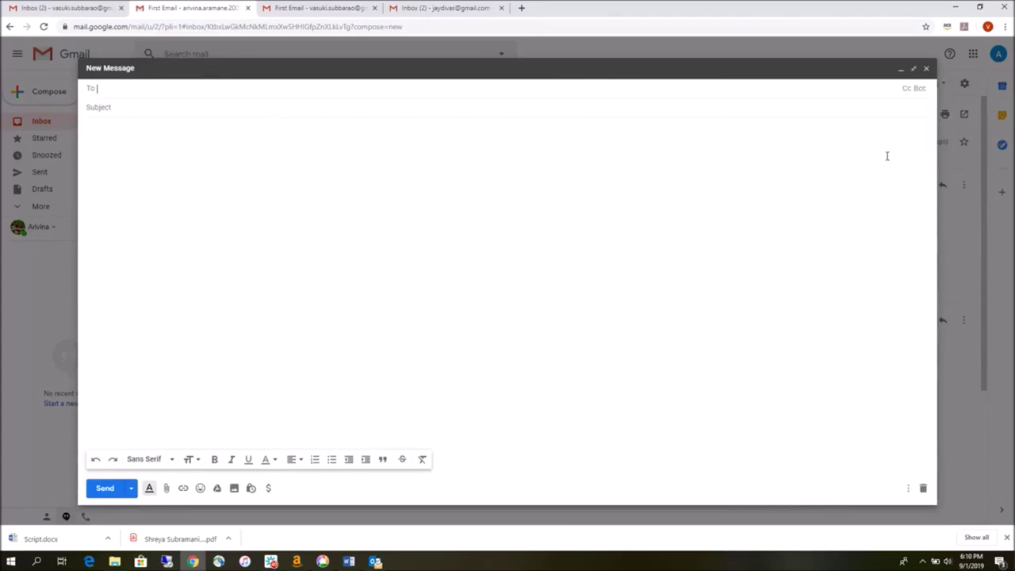
type("vasuki")
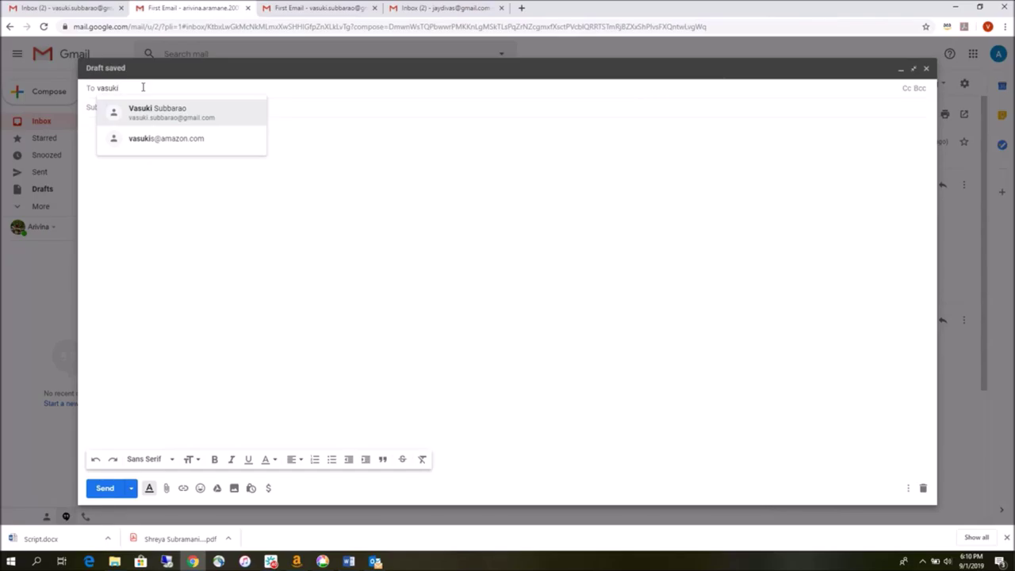
left_click(184, 118)
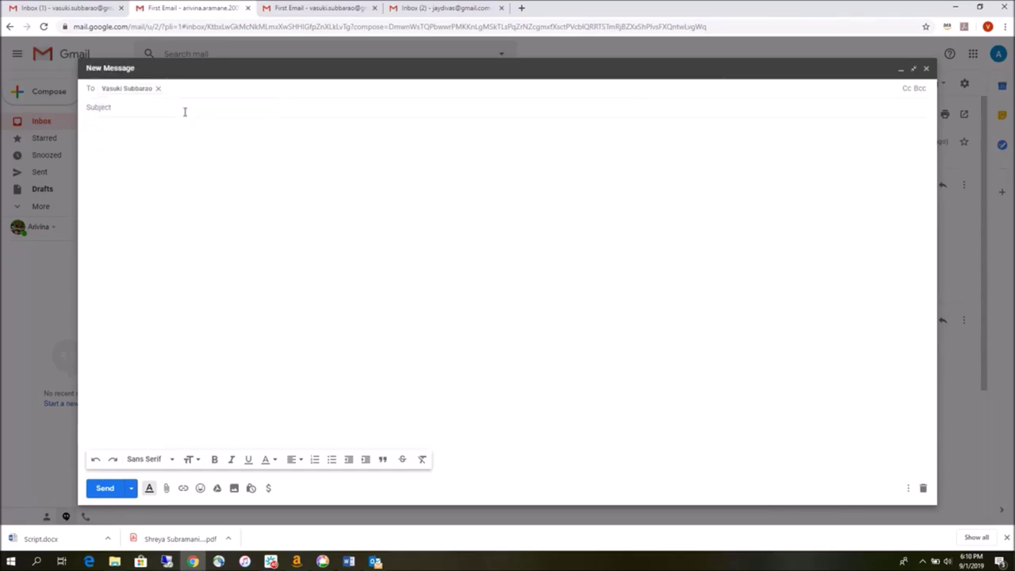
type("ja")
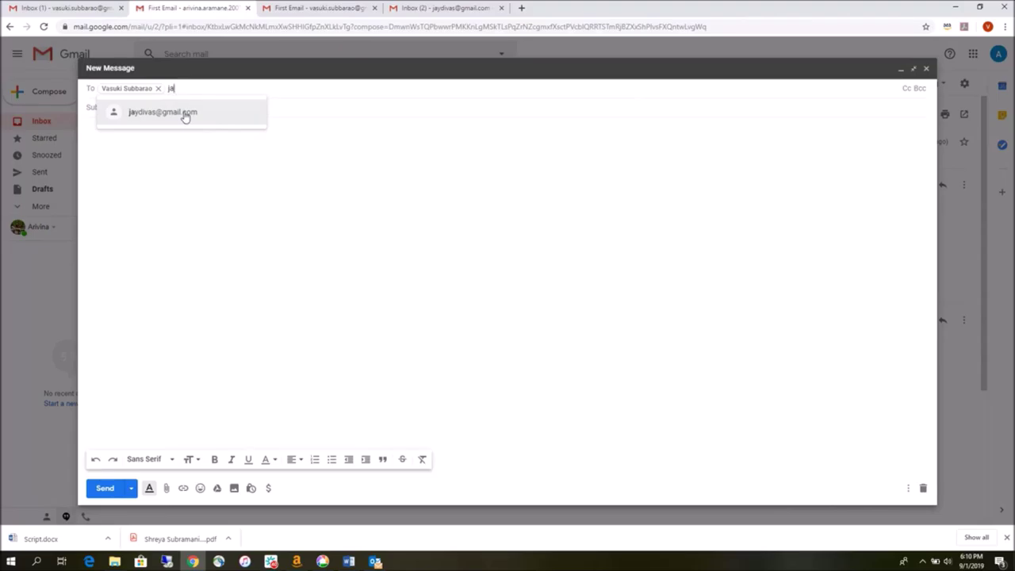
left_click(184, 117)
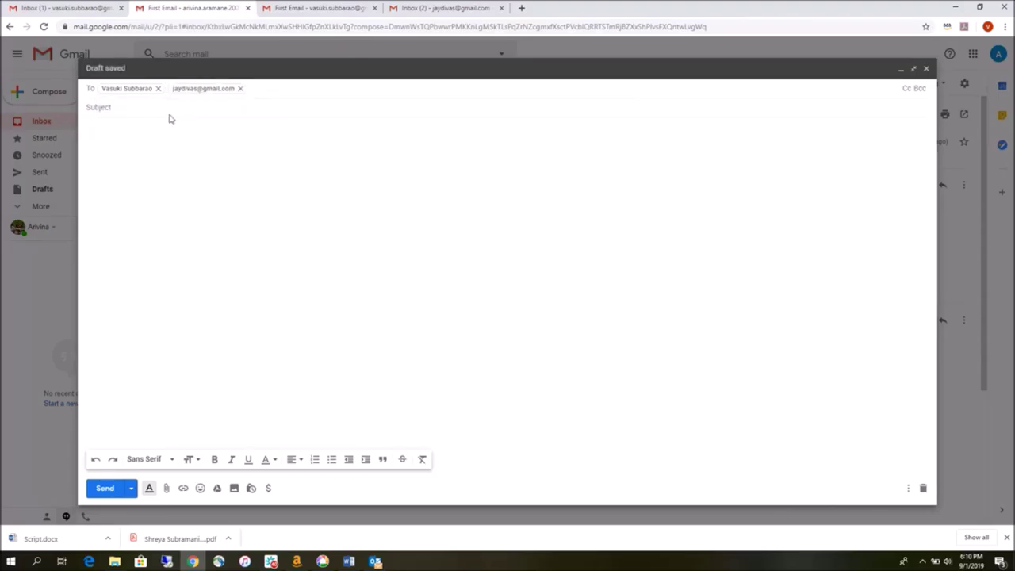
- Enter subject 'My photo' and the body 'I am sending you my photo.' with a Regards sign-off
left_click(136, 106)
type("I")
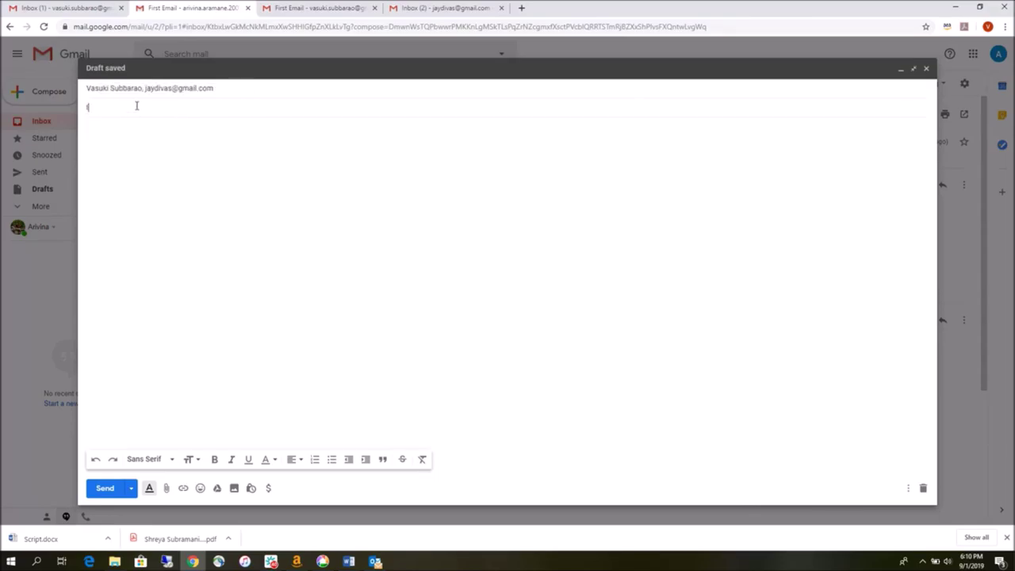
type(" want to send")
key("BackSpace")
key("BackSpace")
key("BackSpace")
key("BackSpace")
key("BackSpace")
key("BackSpace")
key("BackSpace")
key("BackSpace")
key("BackSpace")
key("BackSpace")
key("BackSpace")
key("BackSpace")
key("BackSpace")
key("BackSpace")
type("My photo")
key("Tab")
type("D")
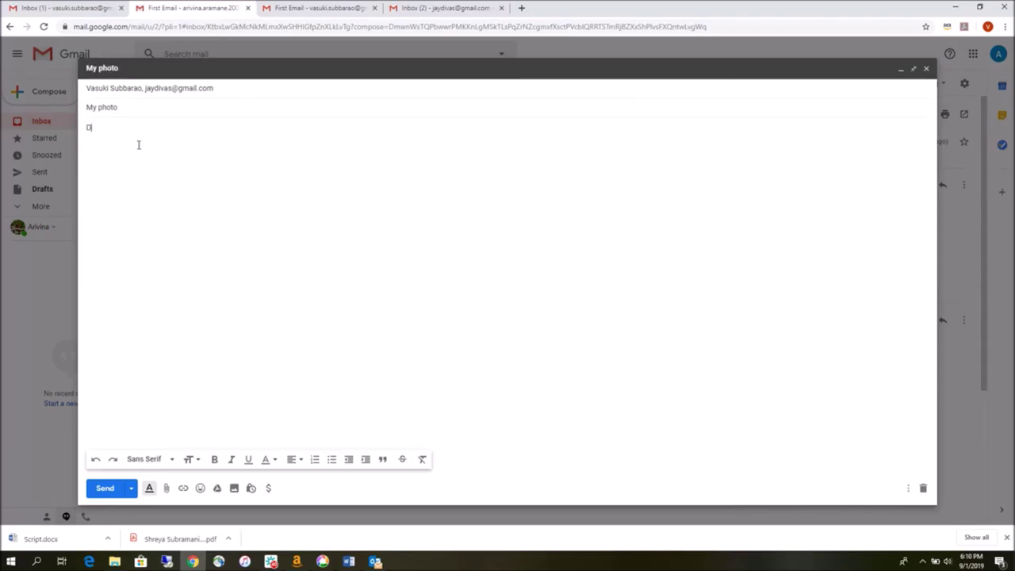
type("ear Vasuki")
type("I a")
type("m sending you my")
type(" pho")
type("to ")
type(".")
key("Return")
key("Return")
type("Regards,  ")
type("Arivina Ar")
type("amane")
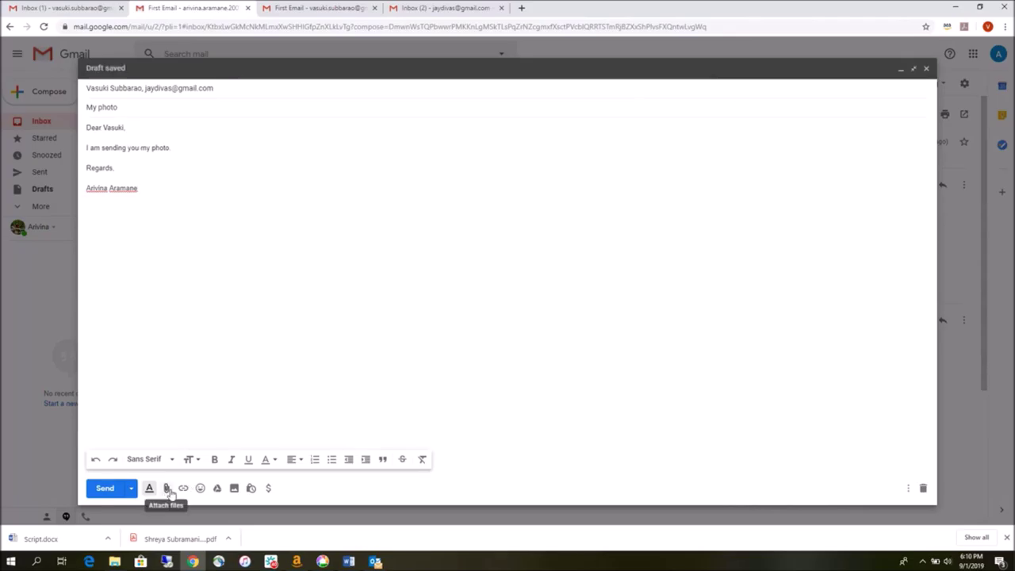
- Attach the photo IMG_5108.JPG from the file dialog to the My photo draft
left_click(167, 490)
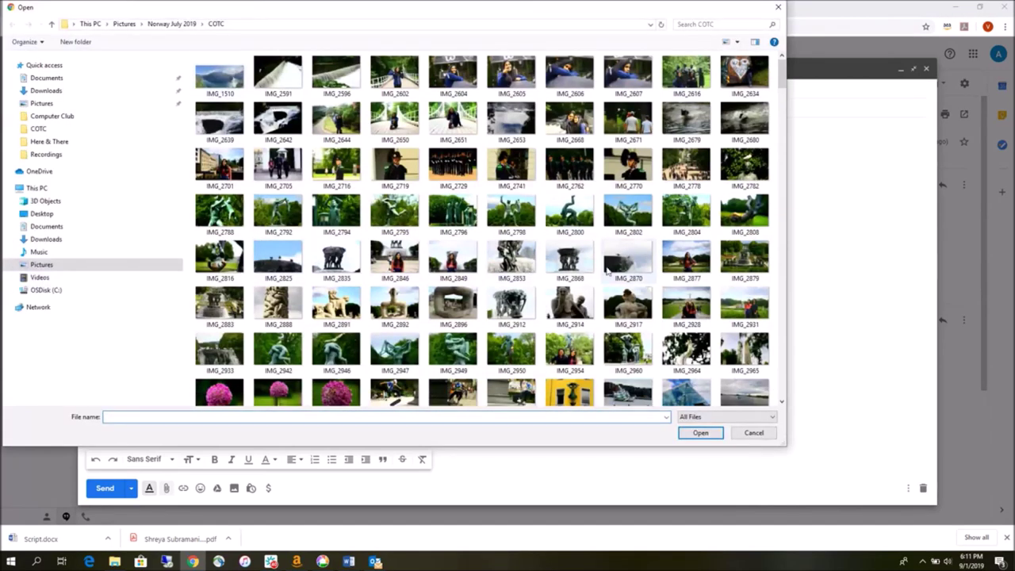
scroll(607, 272, "down", 5)
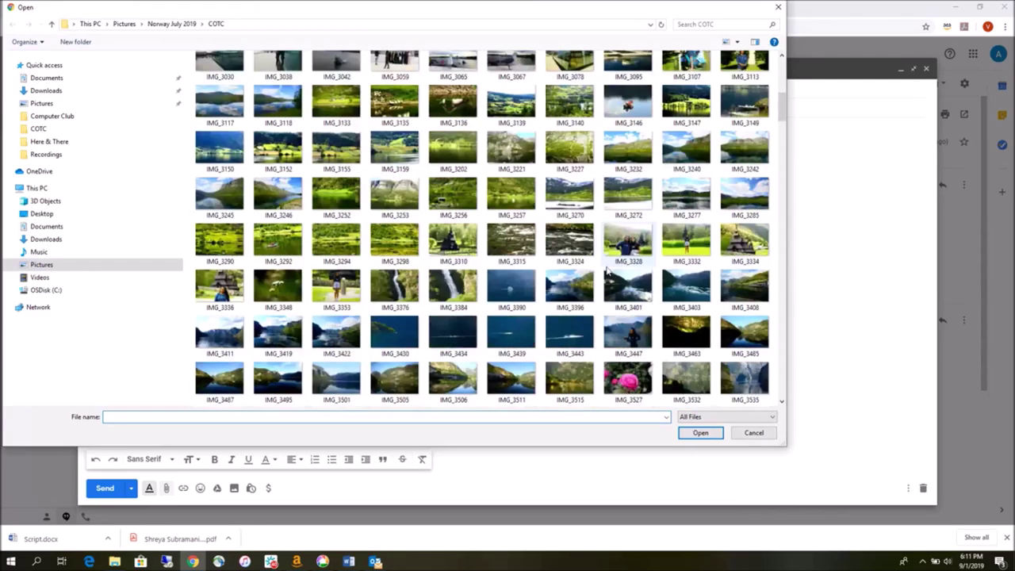
scroll(607, 272, "down", 5)
scroll(607, 271, "down", 5)
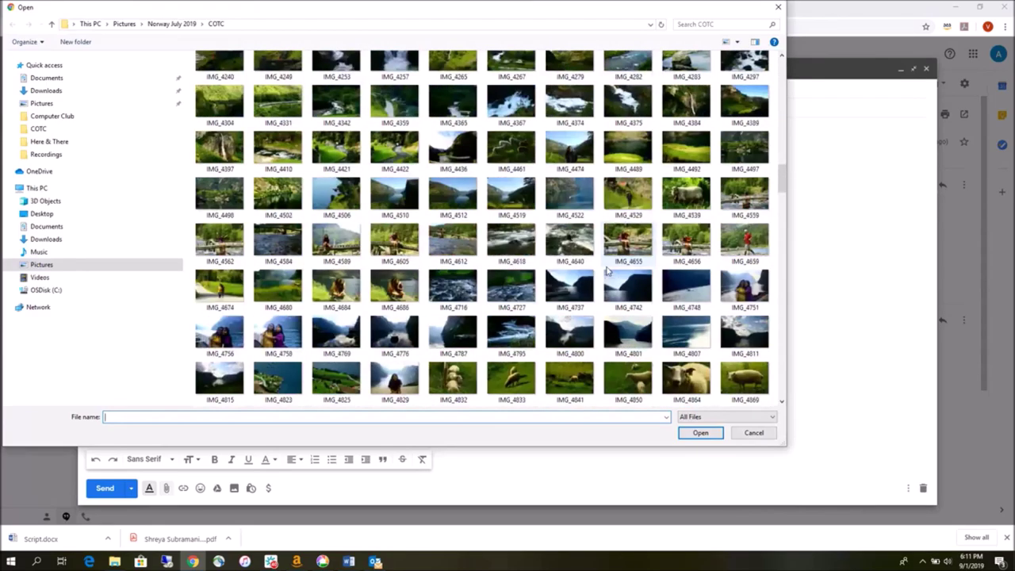
scroll(607, 272, "down", 5)
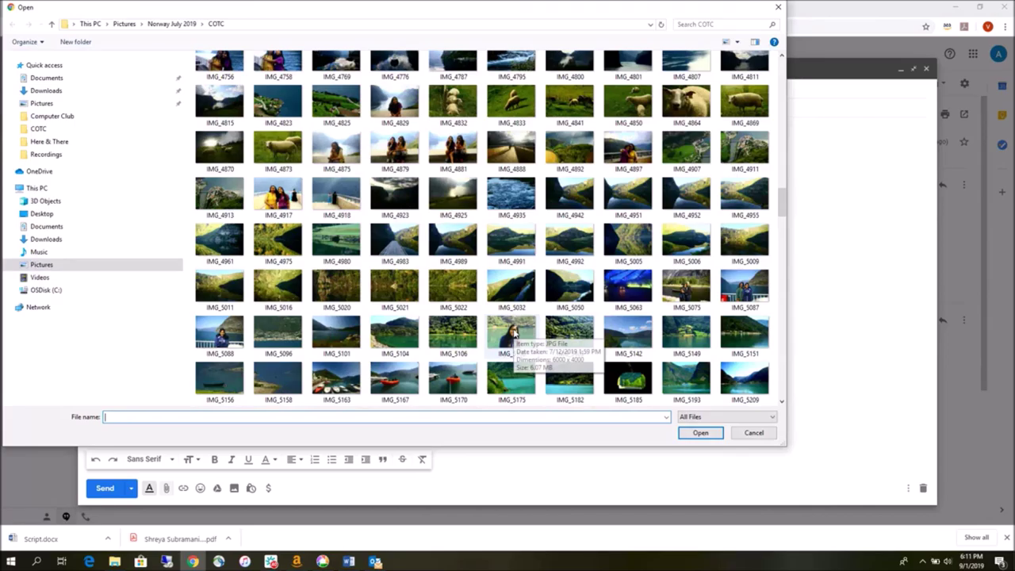
double_click(512, 333)
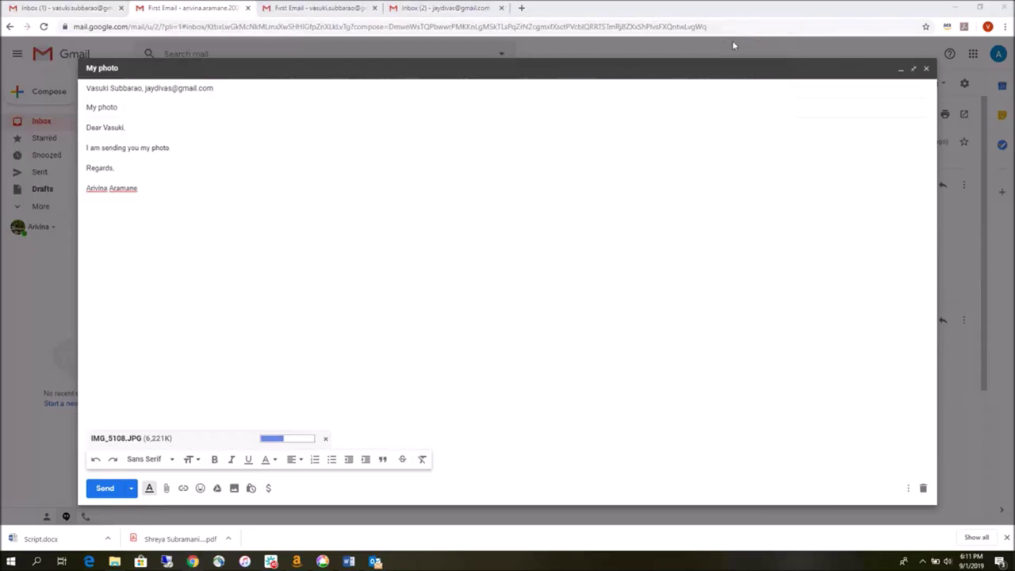
- Send the My photo email with its IMG_5108.JPG attachment
left_click(242, 296)
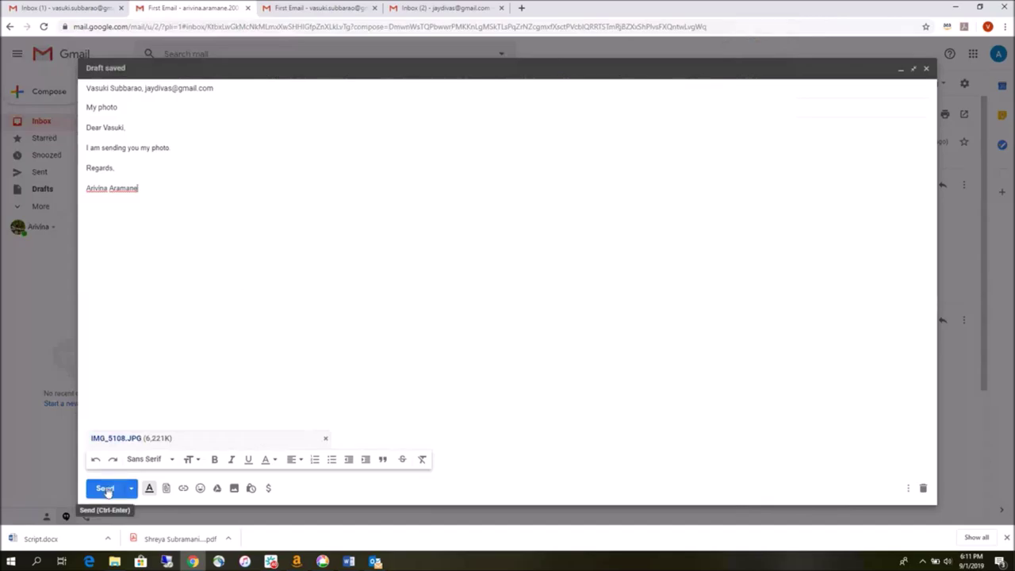
left_click(105, 488)
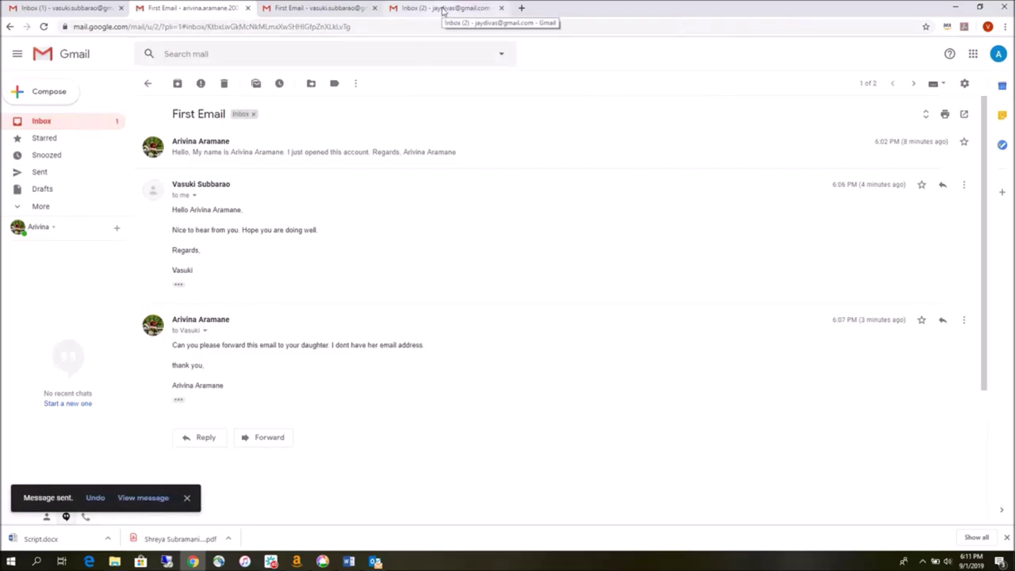
- In the recipient's account, reload the inbox, open My photo and download IMG_5108.JPG
left_click(322, 9)
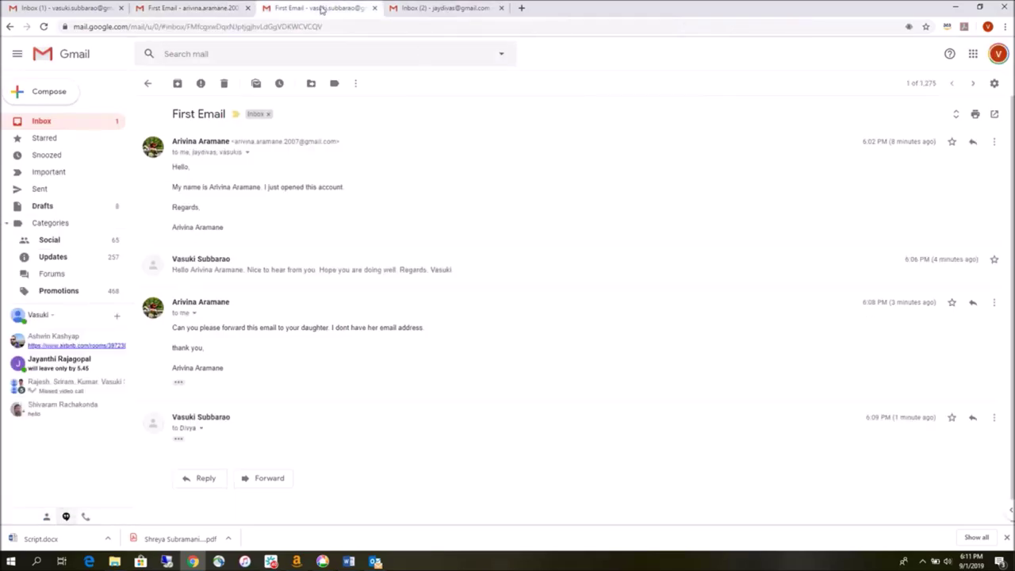
left_click(51, 124)
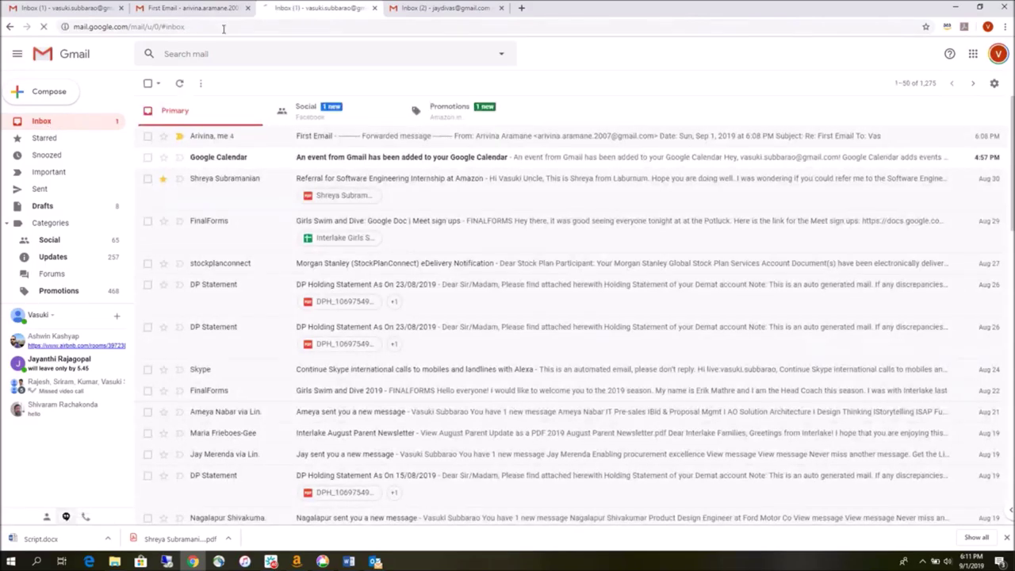
key("F5")
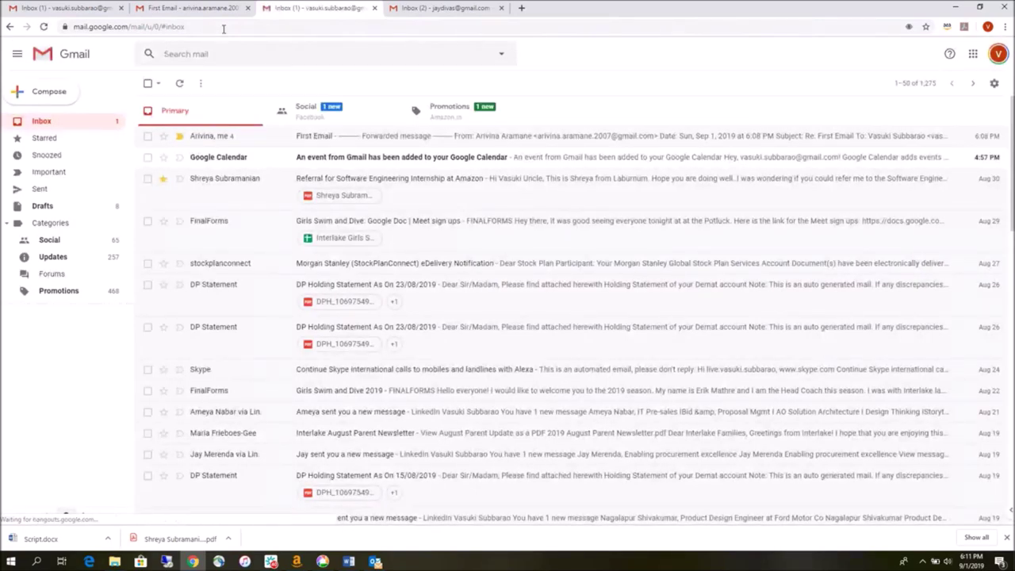
left_click(224, 29)
key("Return")
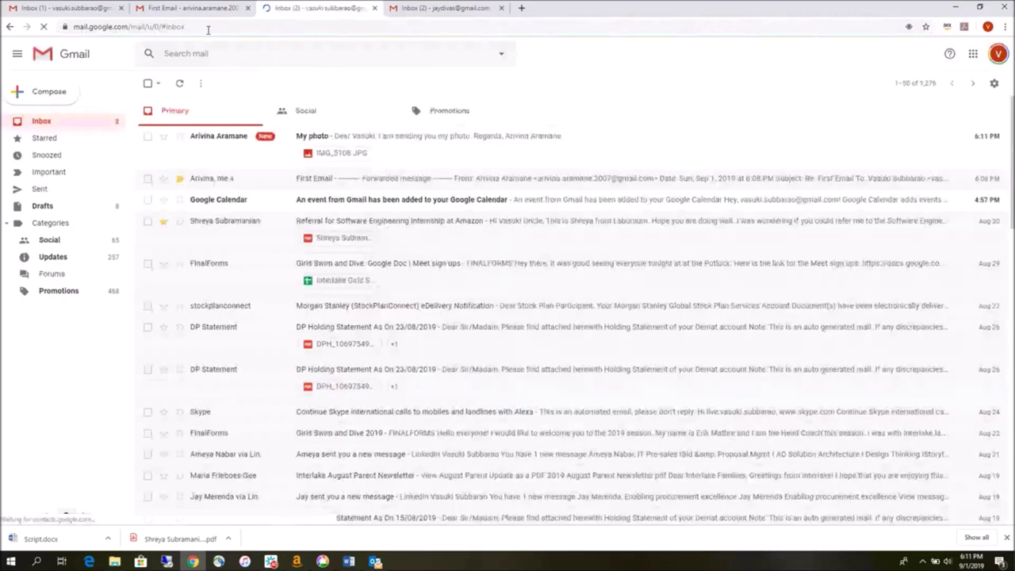
left_click(379, 139)
mouse_move(239, 267)
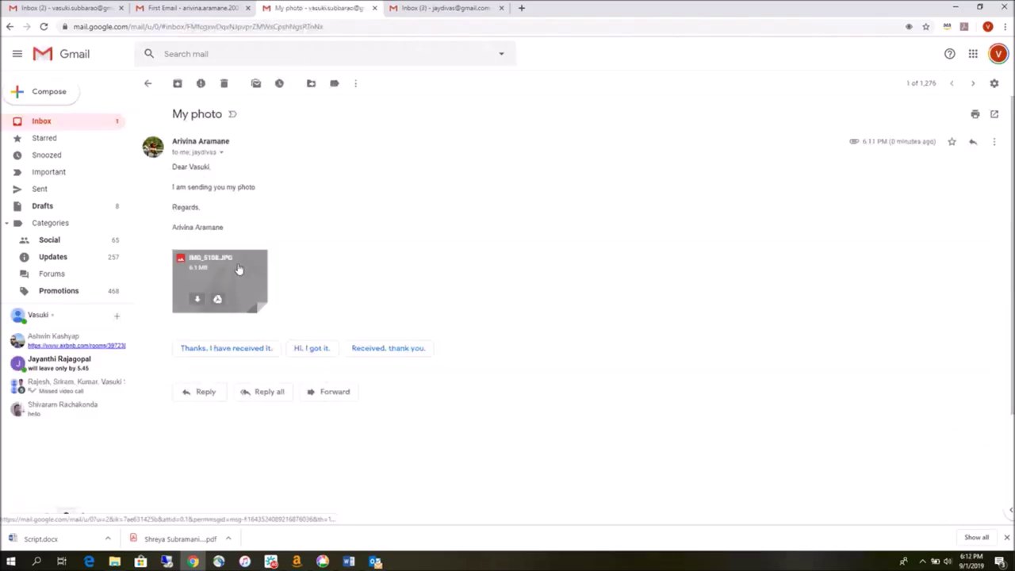
left_click(198, 302)
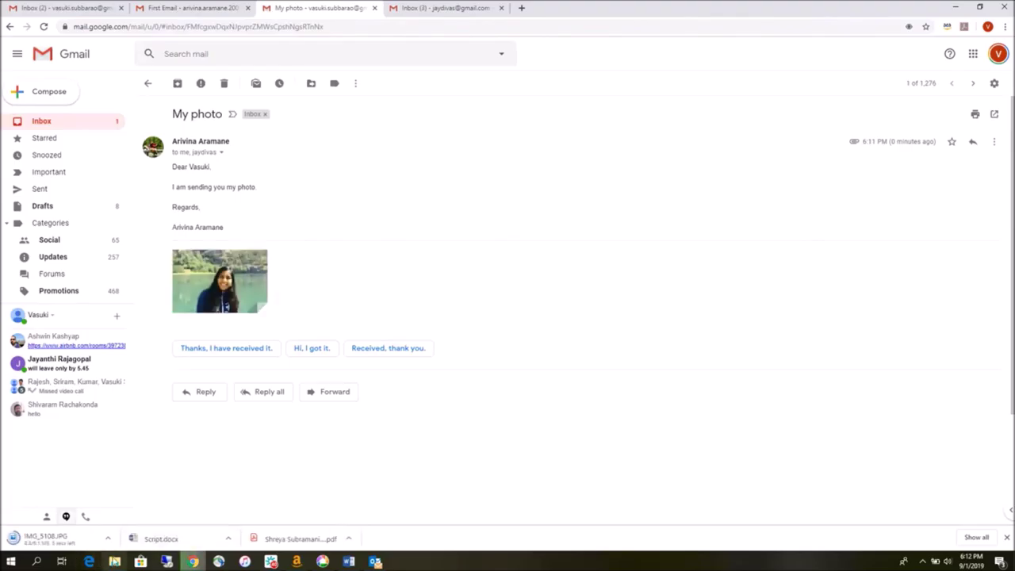
- View the downloaded IMG_5108 from the Downloads folder in Photos, then return to Gmail
left_click(114, 561)
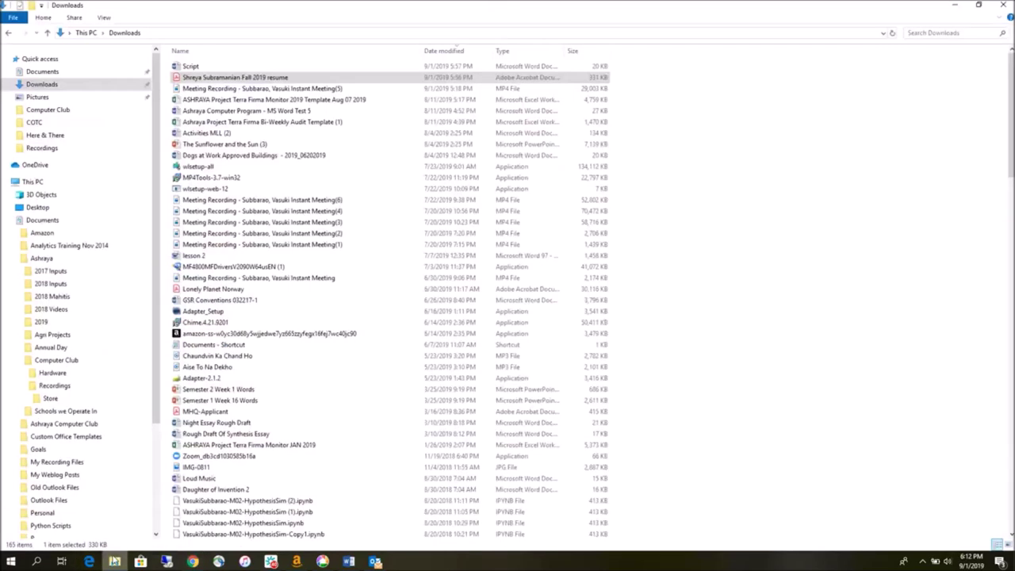
left_click(166, 33)
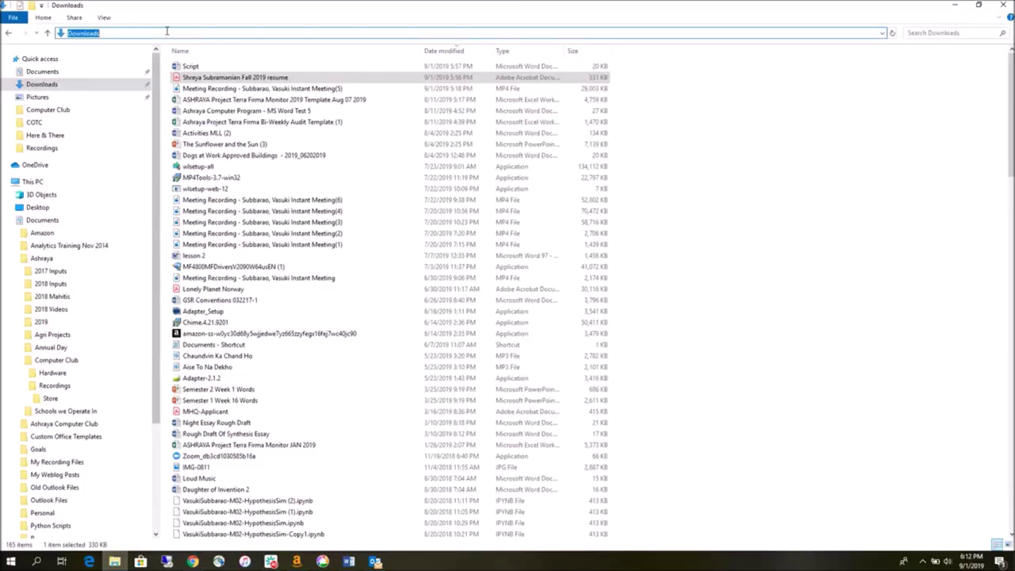
key("Return")
double_click(193, 67)
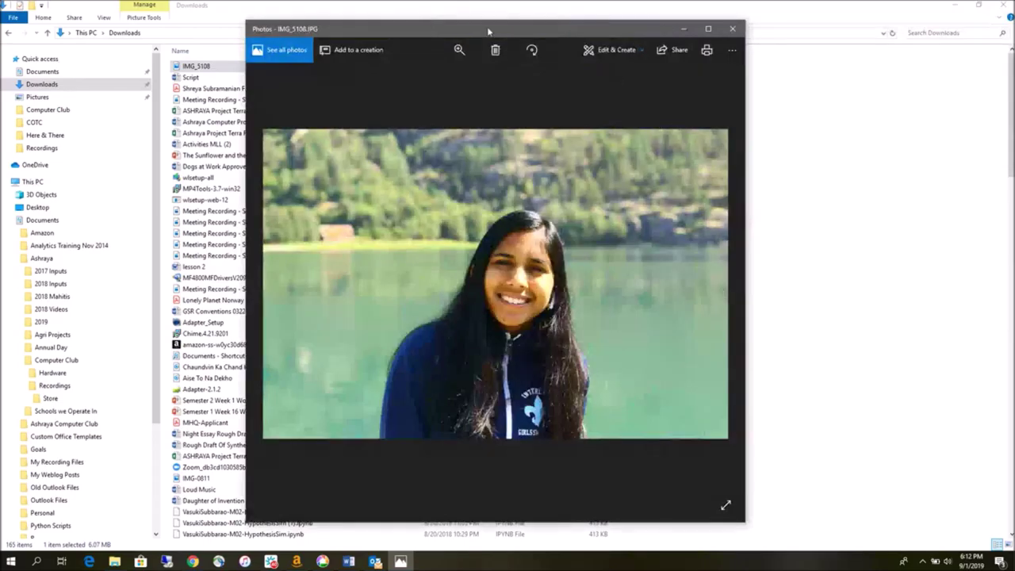
left_click_drag(488, 31, 414, 40)
left_click(608, 38)
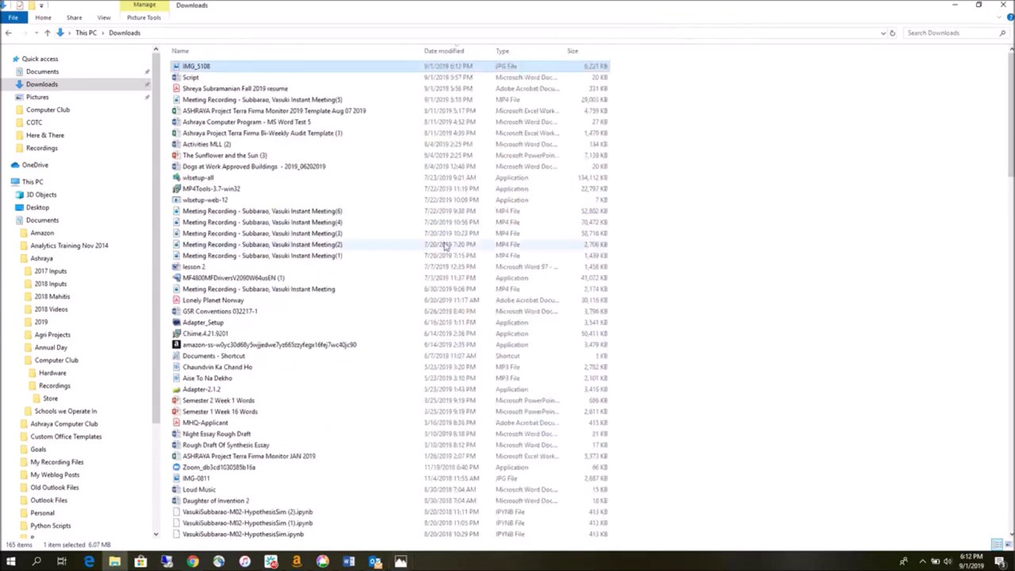
left_click(191, 561)
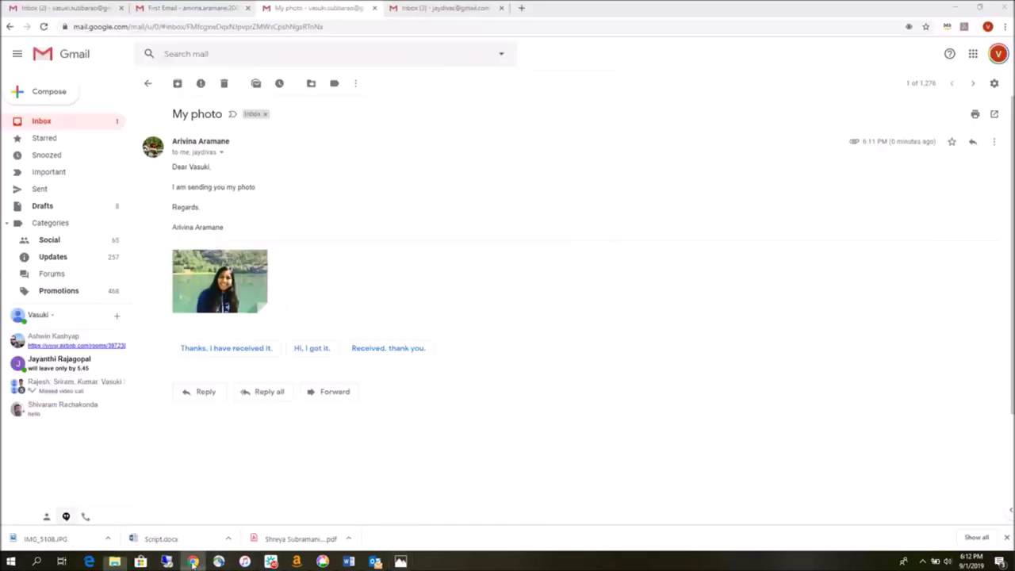
- In the sender account, start a new email to the contact with subject 'Document'
left_click(162, 8)
left_click(46, 91)
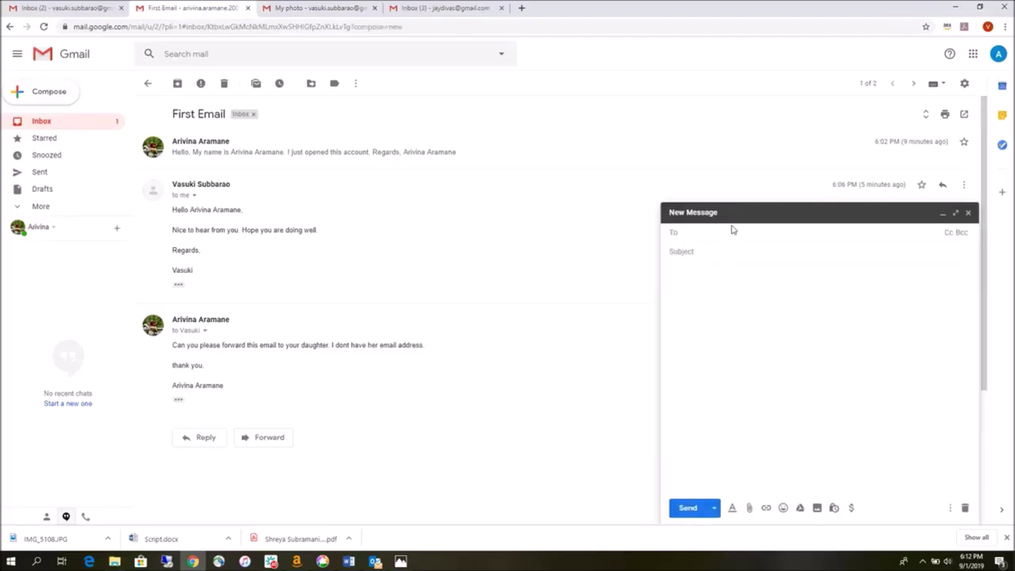
type("vas")
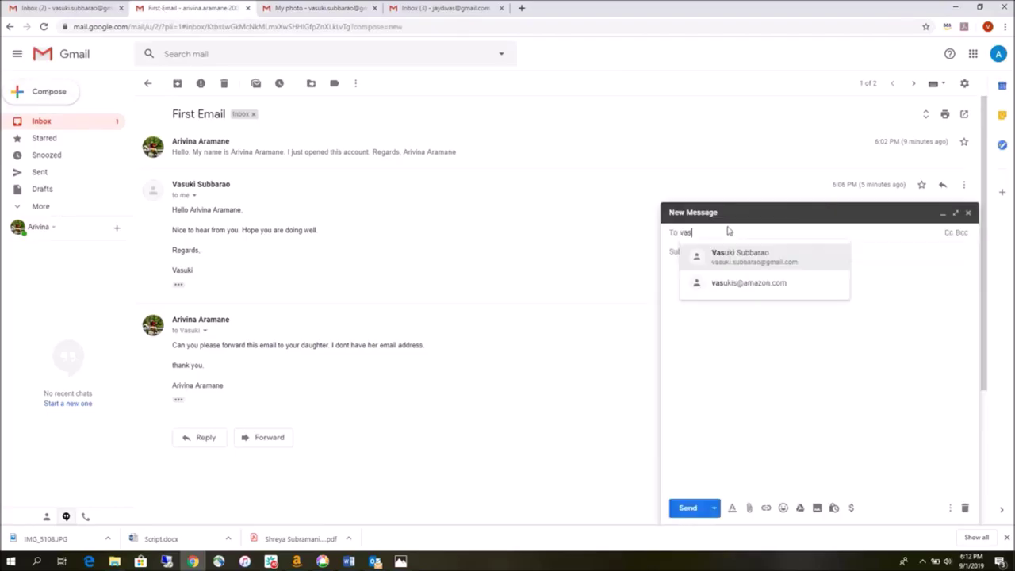
left_click(745, 266)
left_click(689, 251)
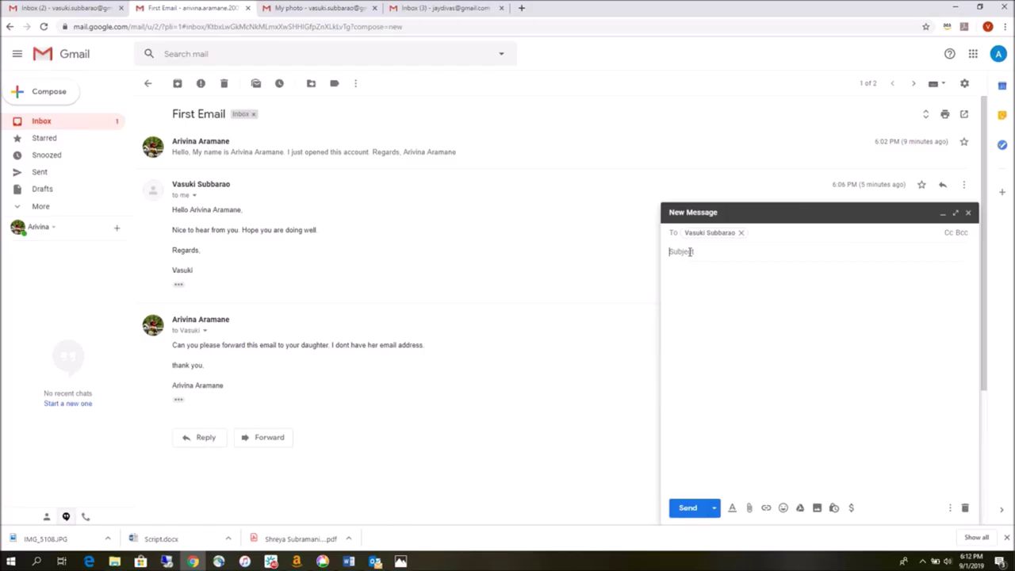
type("Document")
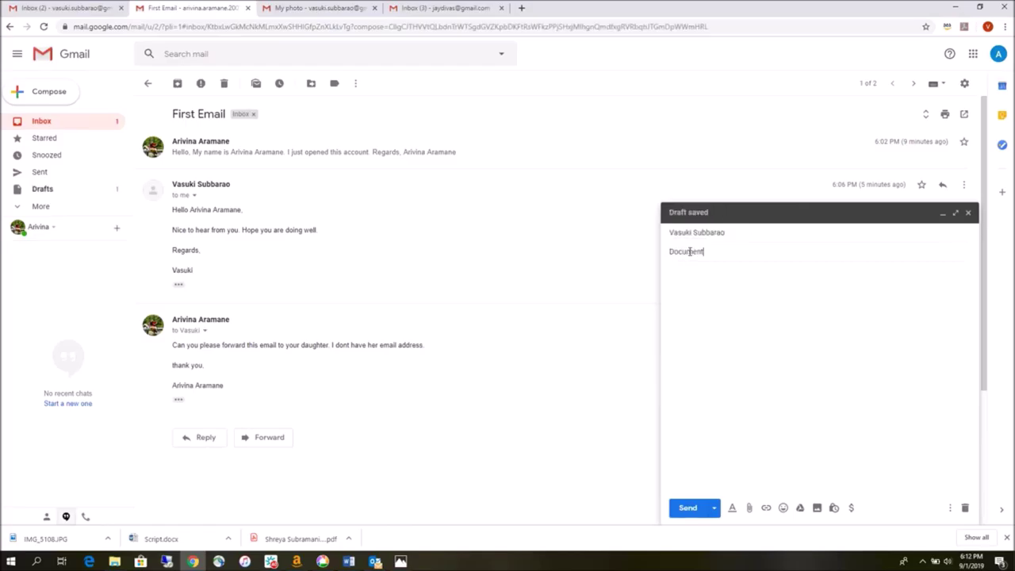
left_click(686, 276)
- Write a greeting, a line about sending a document about a computer program, and a Regards signature
type("Dear Vasuki")
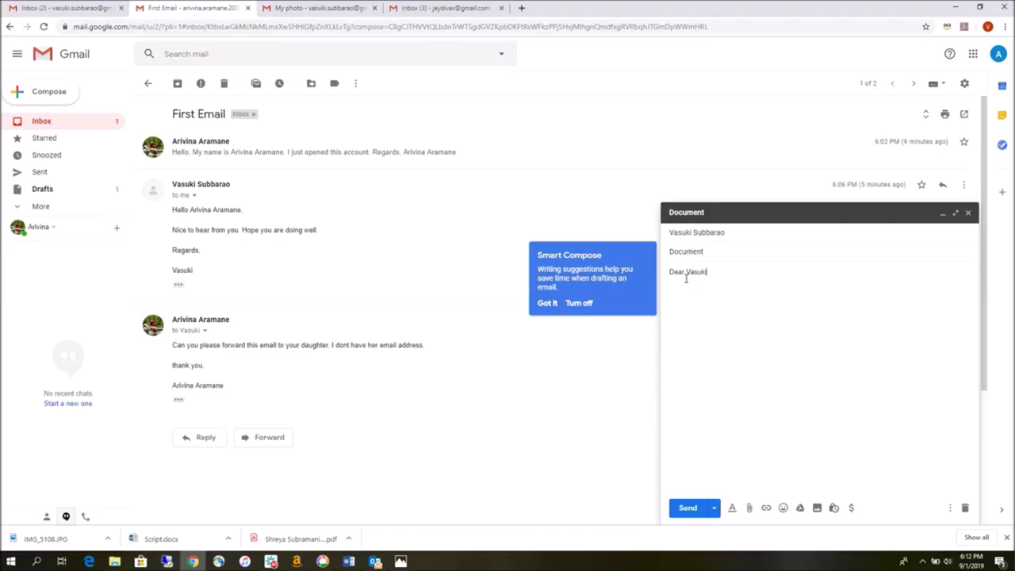
key("Return")
type("I am sen")
type("ding you ")
type("an ex")
type("cel spread sh")
type("eet")
key("BackSpace")
key("BackSpace")
key("BackSpace")
key("BackSpace")
key("BackSpace")
key("BackSpace")
key("BackSpace")
key("BackSpace")
key("BackSpace")
key("BackSpace")
key("BackSpace")
key("BackSpace")
key("BackSpace")
key("BackSpace")
key("BackSpace")
key("BackSpace")
key("BackSpace")
key("BackSpace")
key("BackSpace")
key("BackSpace")
type("document")
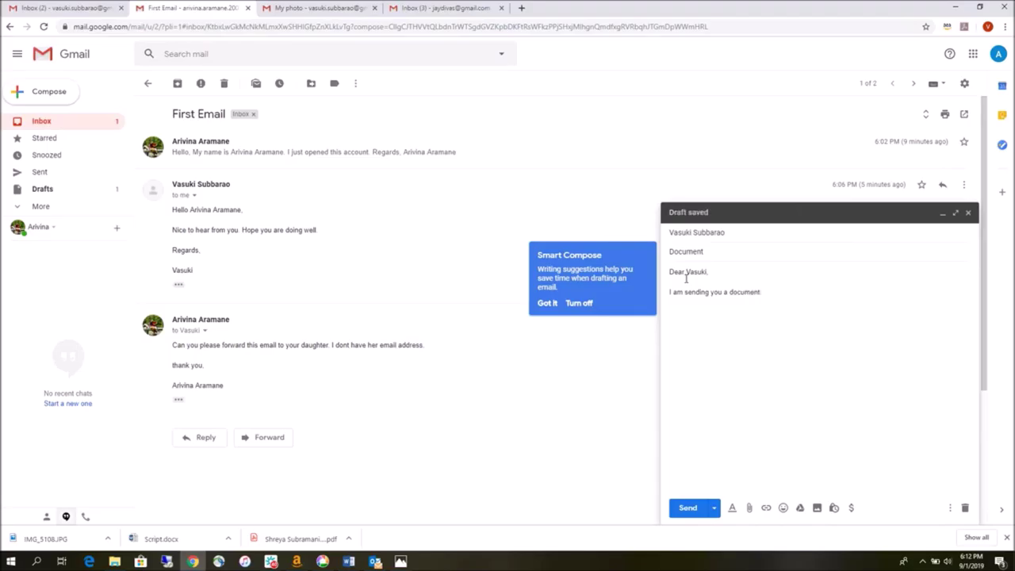
type(" about Arivina Aramane")
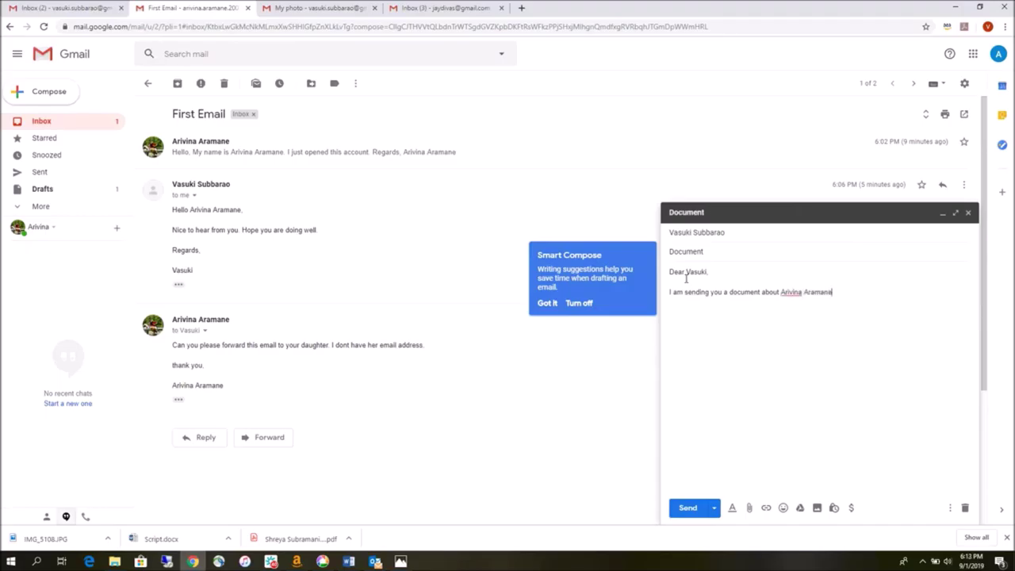
type(" compter pr")
key("BackSpace")
key("BackSpace")
key("BackSpace")
key("BackSpace")
key("BackSpace")
key("BackSpace")
type("uter program")
key("Return")
key("Return")
type("Regards,")
key("Return")
key("Return")
type("Arivina Aramane")
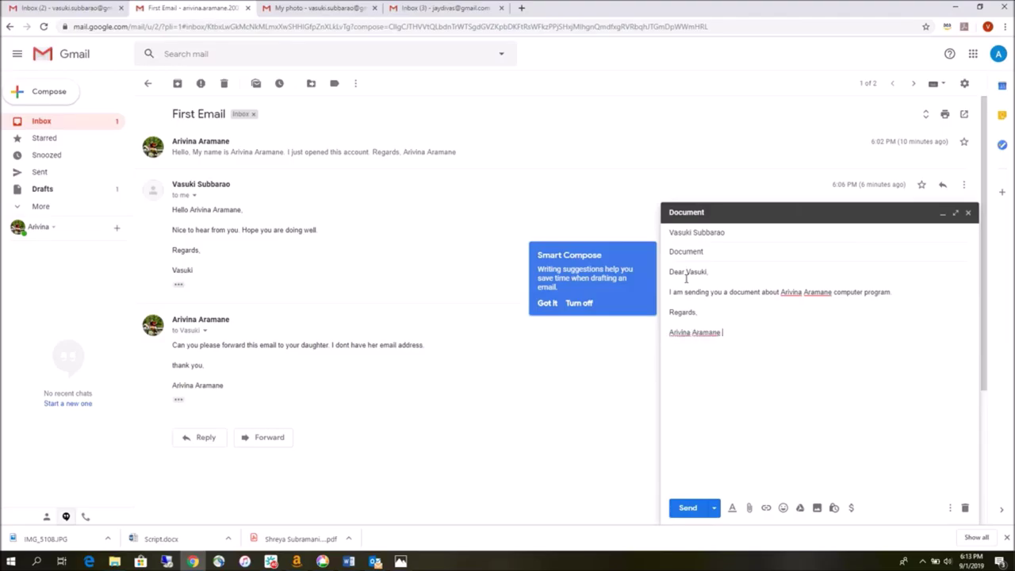
key("BackSpace")
- Turn off Smart Compose and dismiss the Google Drive promotion
left_click(747, 513)
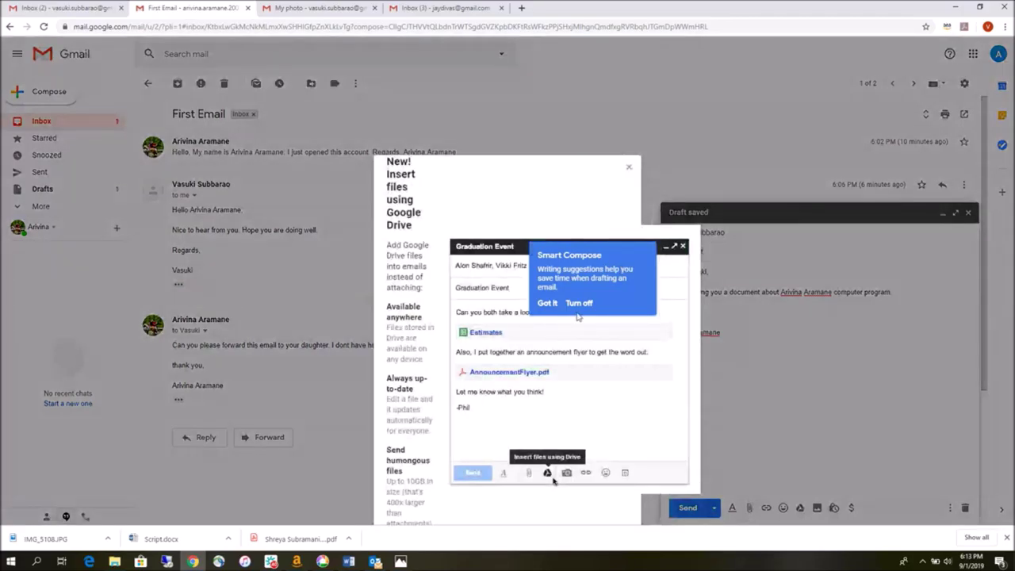
left_click(577, 303)
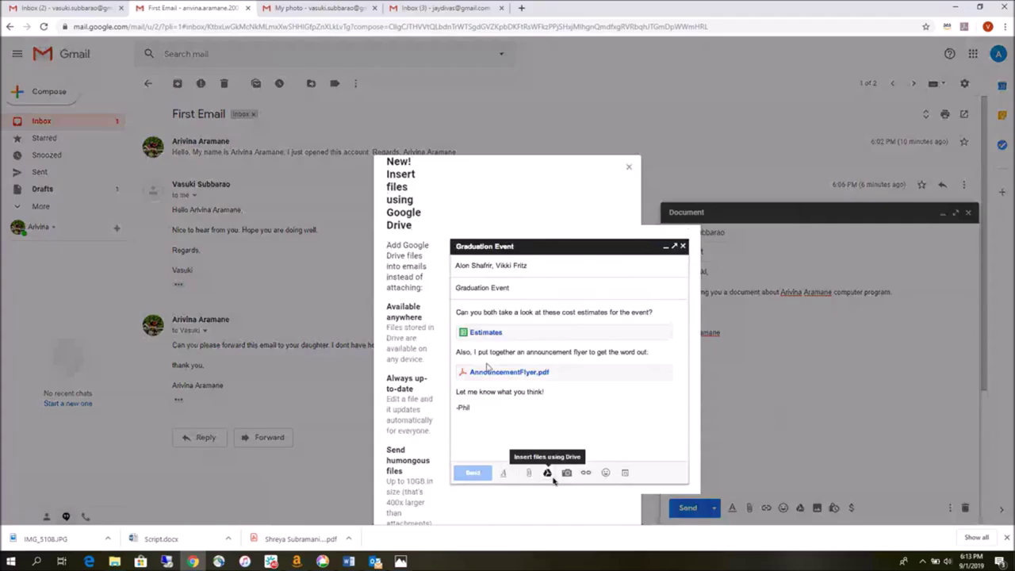
left_click(629, 166)
- Attach the Computer Program Modules Word file and send the Document email
left_click(749, 508)
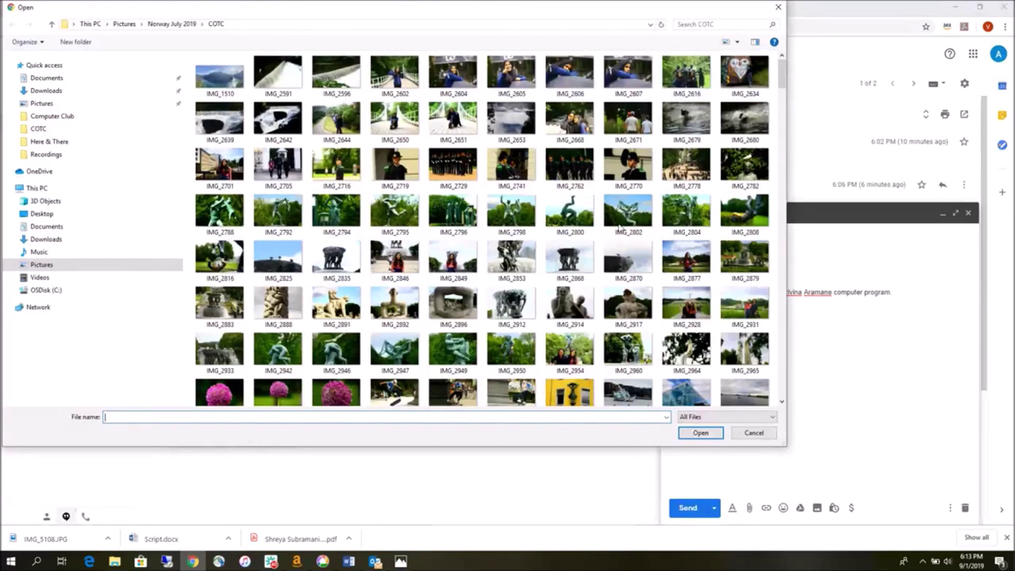
left_click_drag(328, 57, 446, 56)
left_click(330, 107)
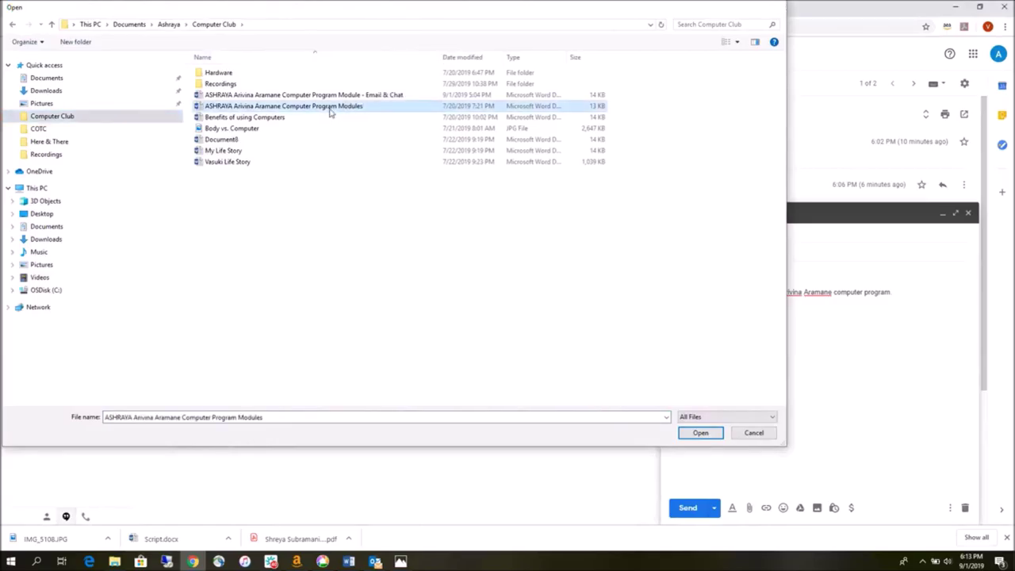
left_click(700, 432)
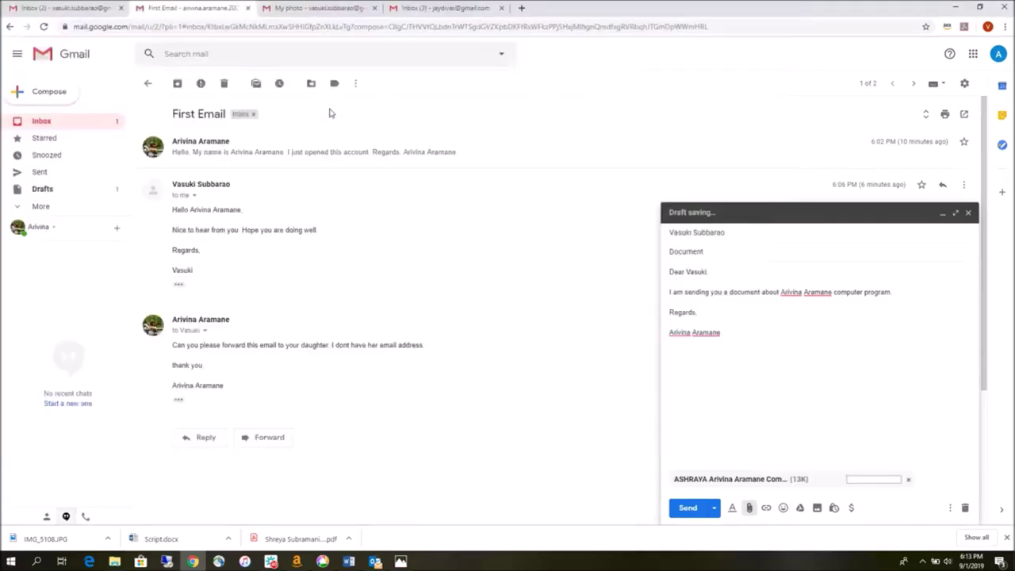
left_click(682, 510)
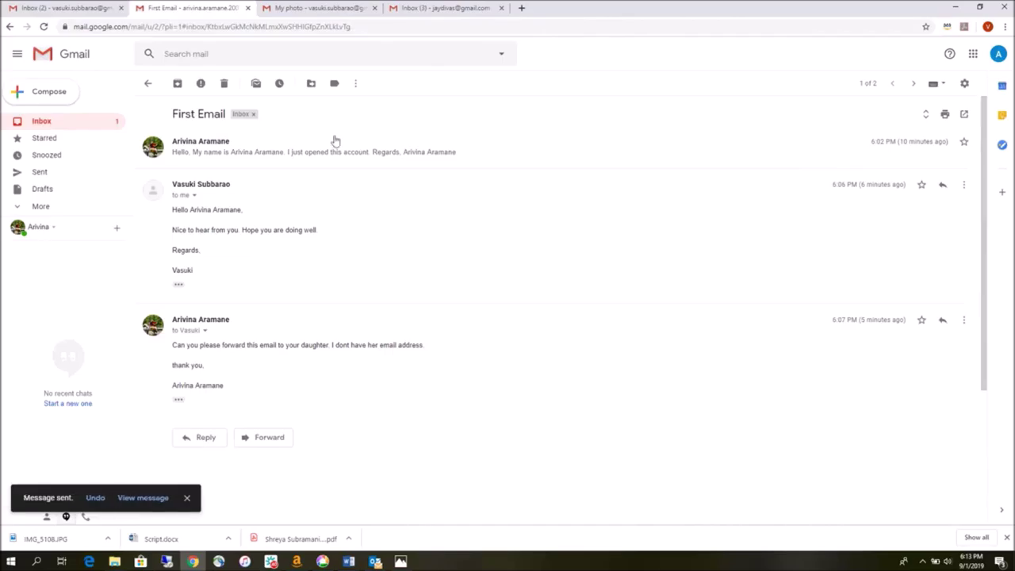
- In the recipient's Gmail, reload the inbox repeatedly until the new Document email appears
left_click(306, 6)
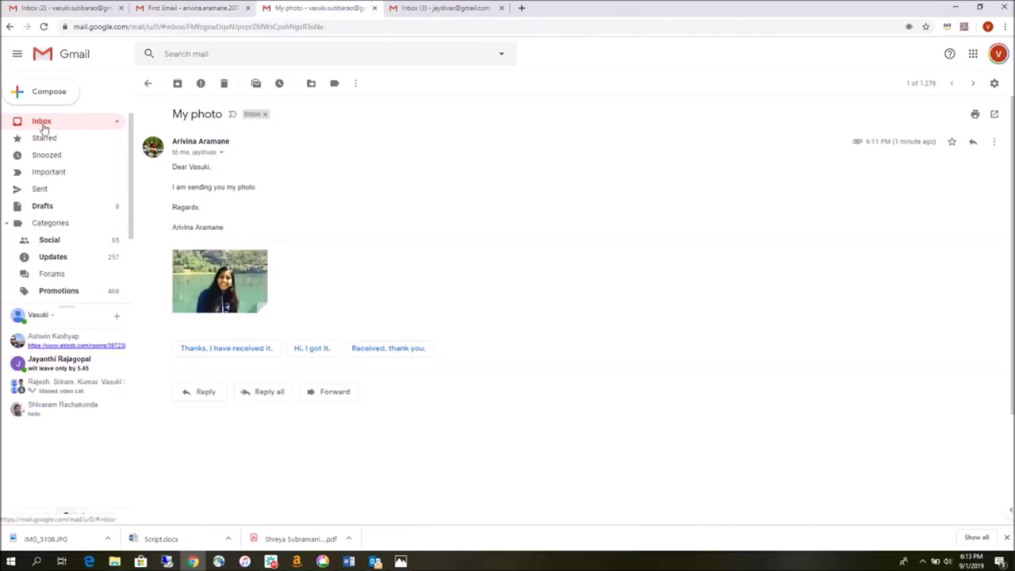
left_click(43, 126)
left_click(219, 29)
key("Return")
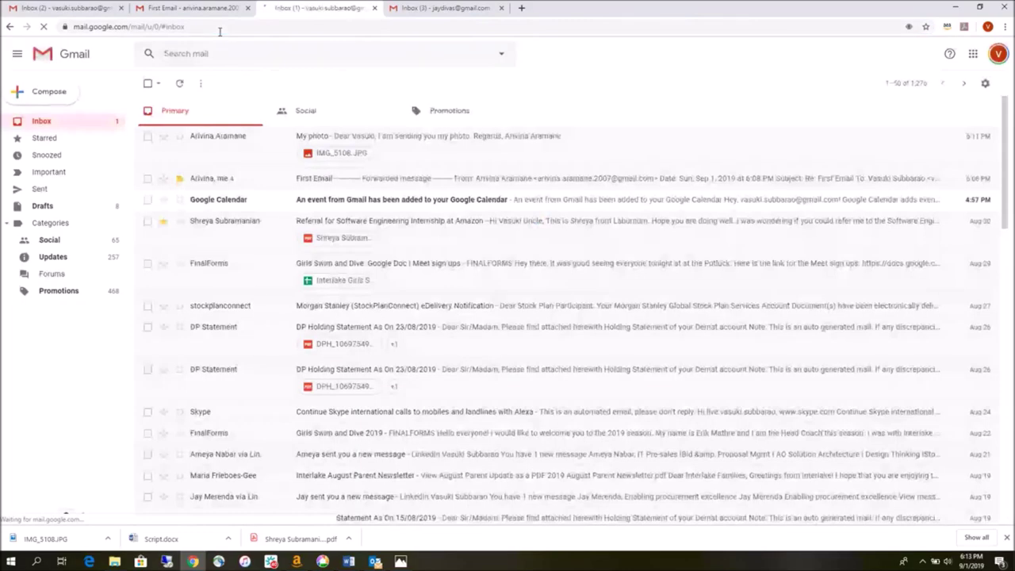
left_click(225, 25)
key("Return")
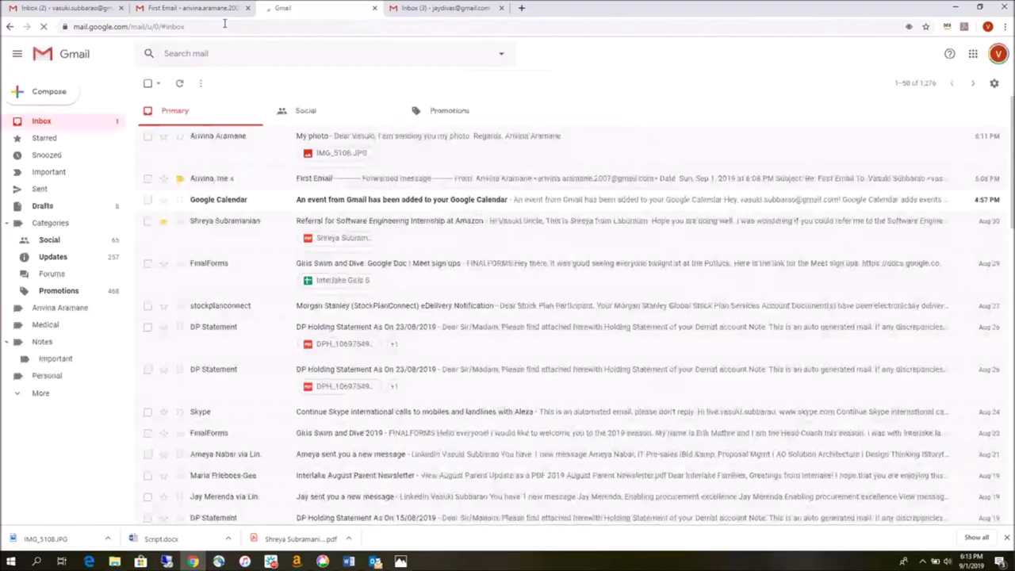
left_click(222, 27)
key("Return")
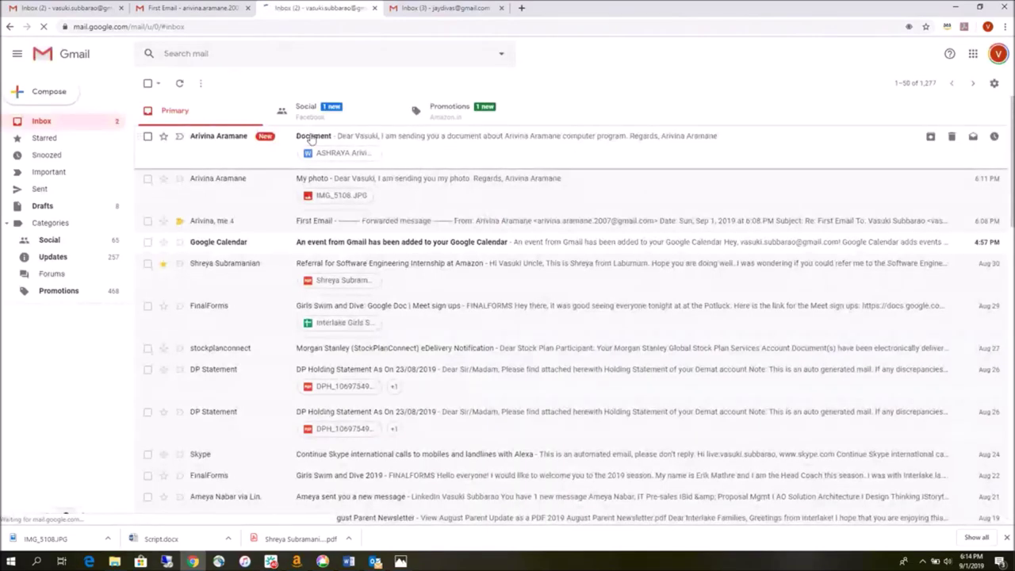
- Download the Document email's Word attachment and bring up the Downloads folder
left_click(311, 137)
mouse_move(197, 301)
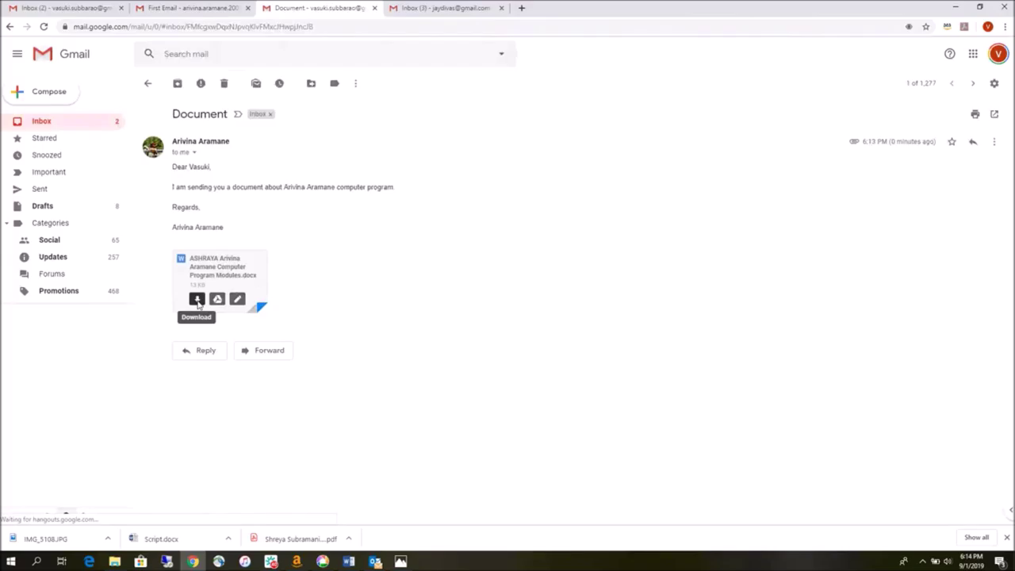
left_click(198, 301)
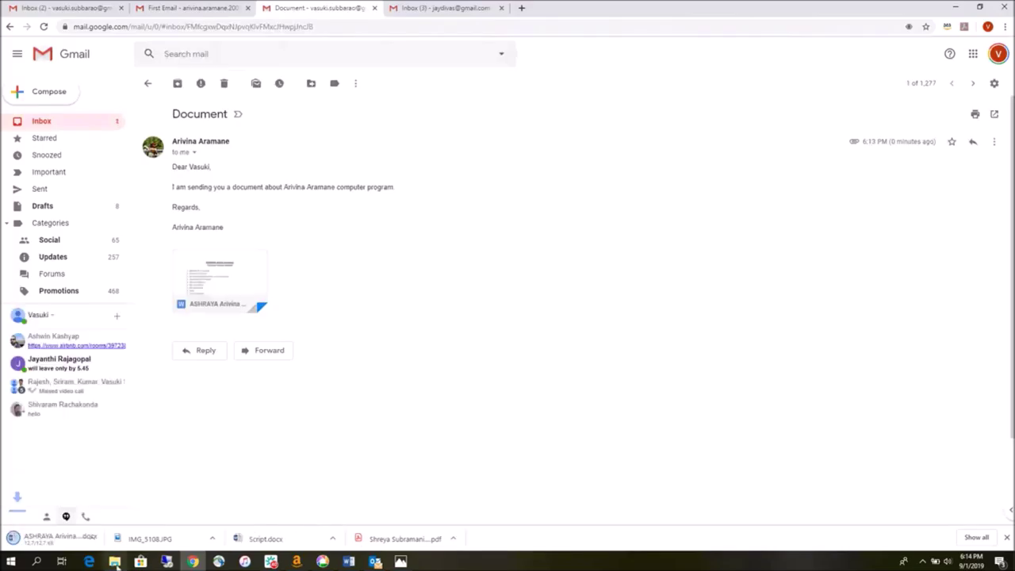
mouse_move(117, 561)
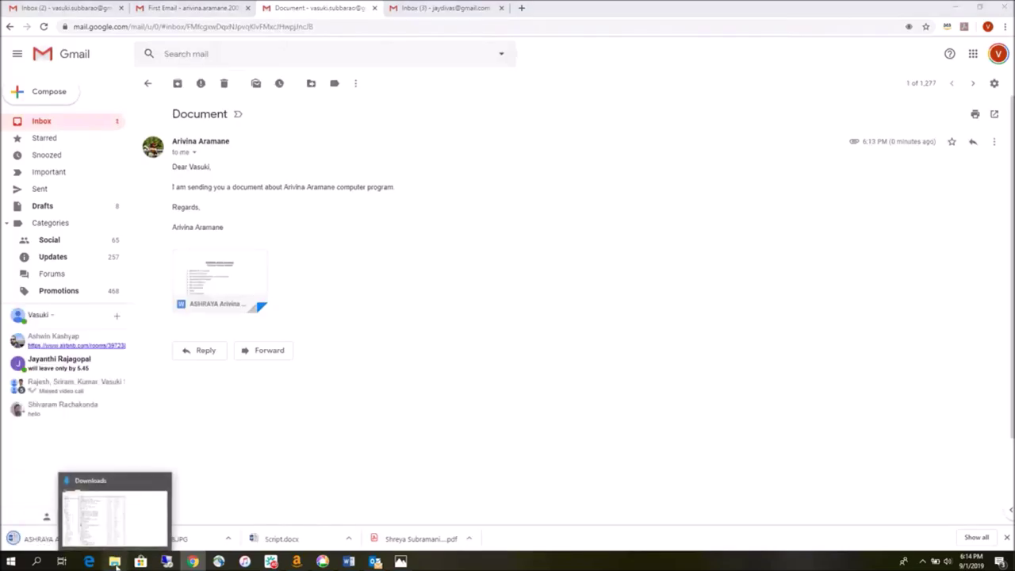
left_click(116, 561)
left_click(163, 33)
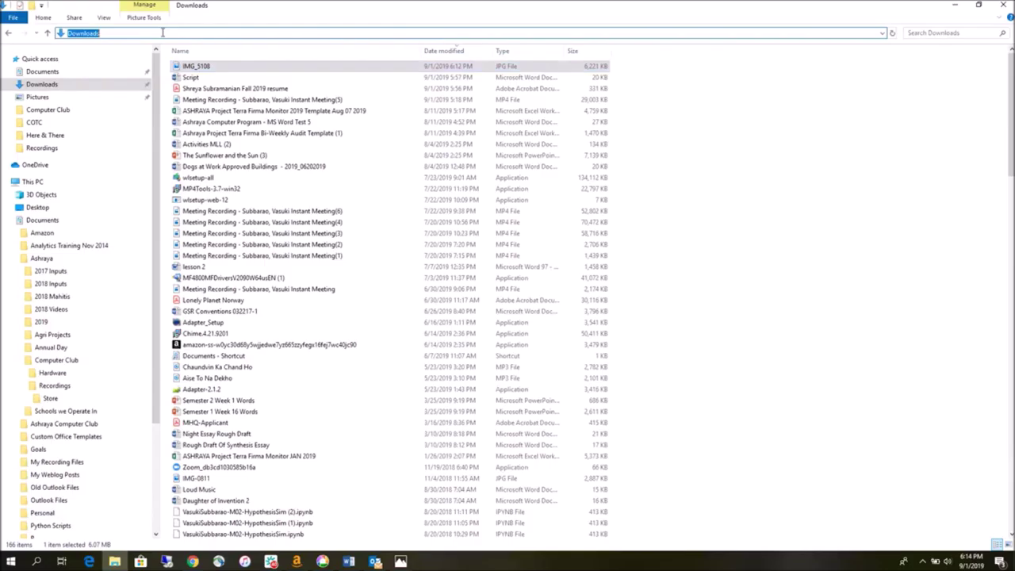
- Open the downloaded Computer Program Modules file in Word, clear Protected View, then minimize it
key("Return")
double_click(276, 66)
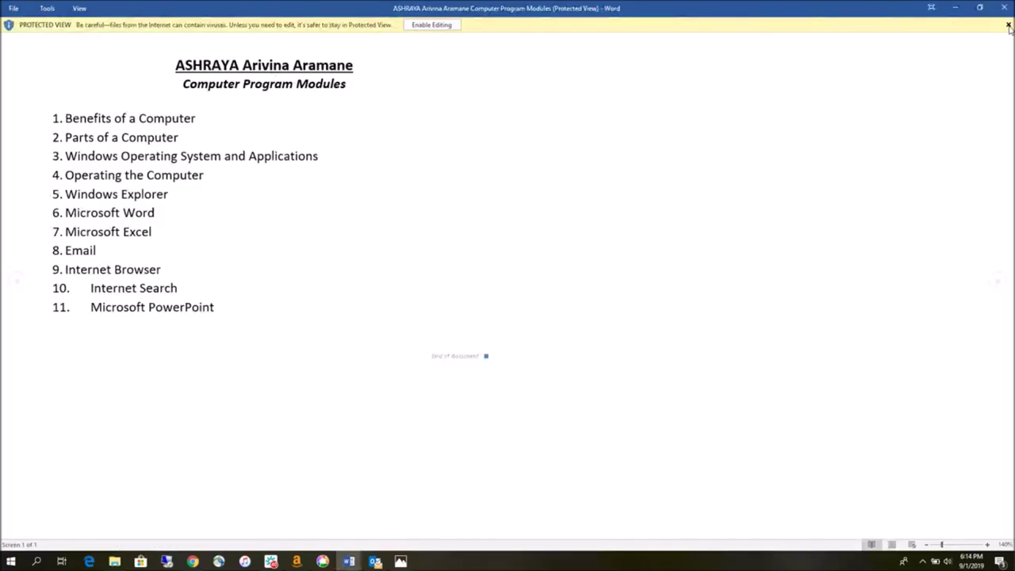
left_click(1008, 25)
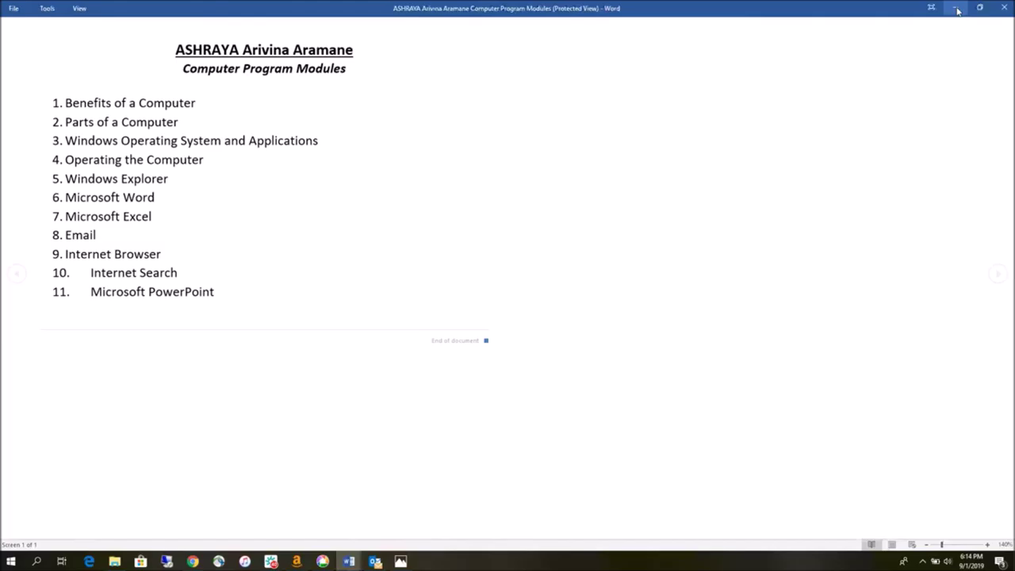
left_click(957, 9)
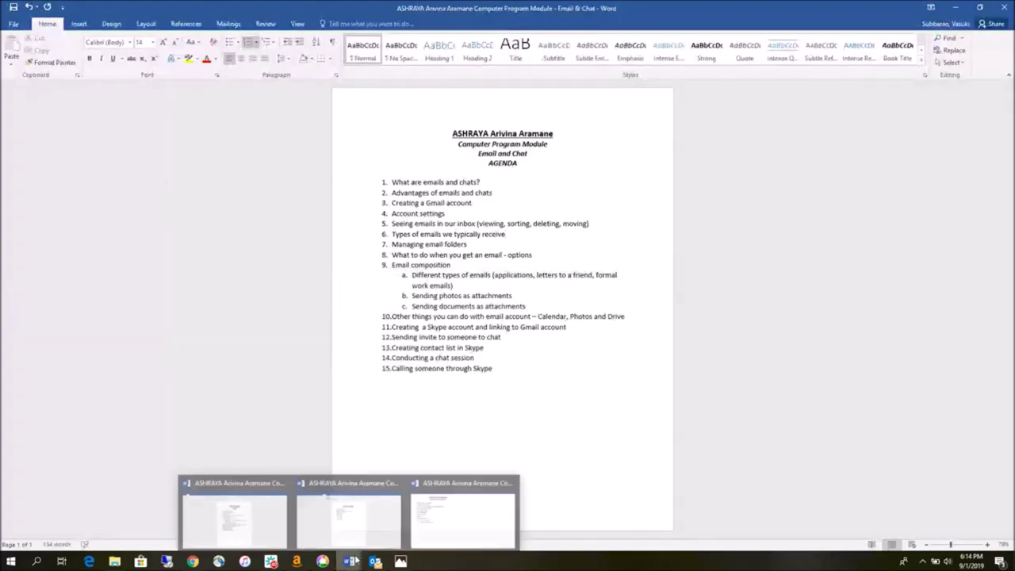
mouse_move(193, 561)
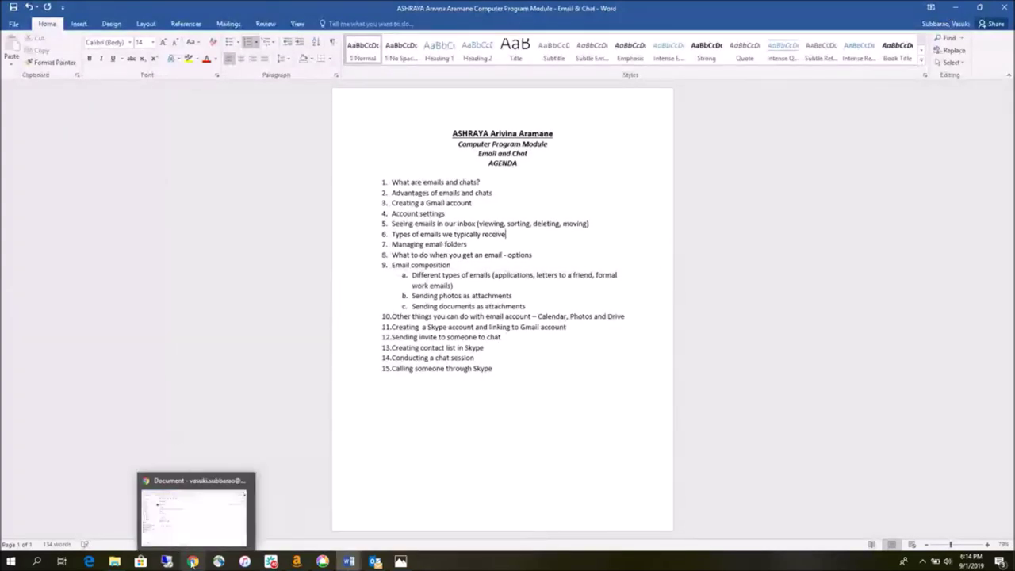
left_click(191, 543)
- Start a new email addressed to the contact's suggested Gmail address
left_click(48, 92)
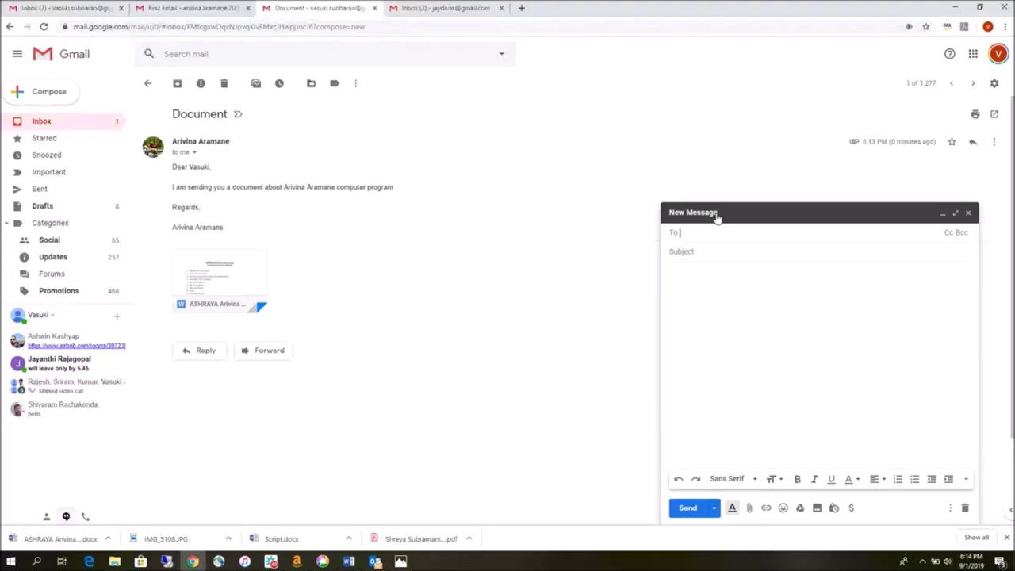
type("vasuki")
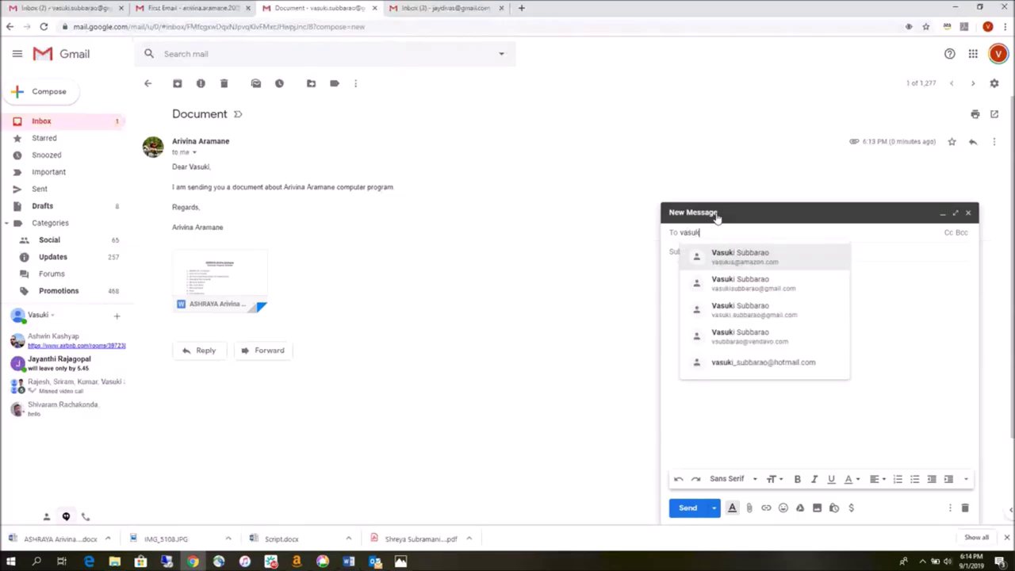
left_click(739, 287)
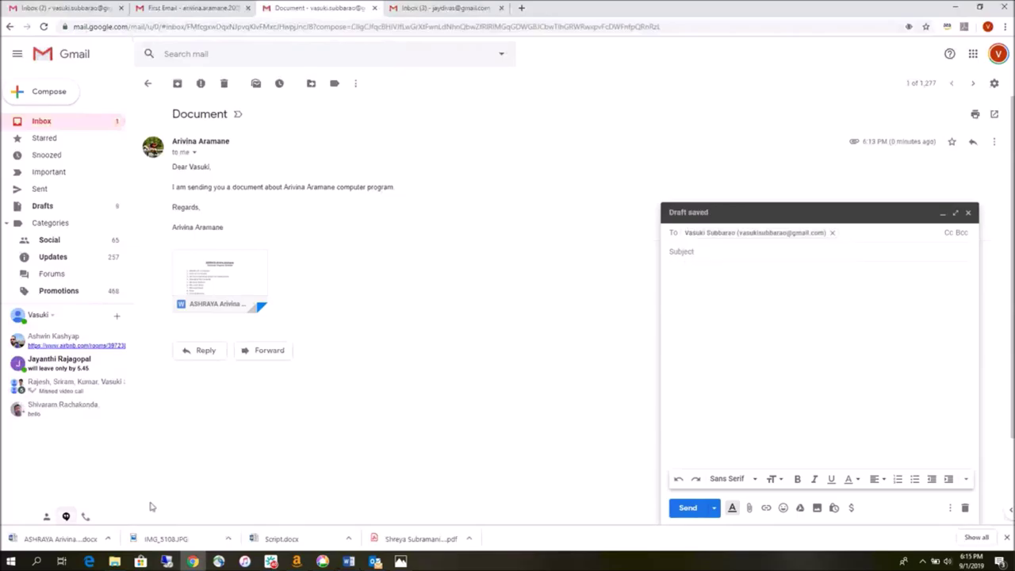
- Open the Vasuki Life Story document from the Computer Club folder
left_click(114, 561)
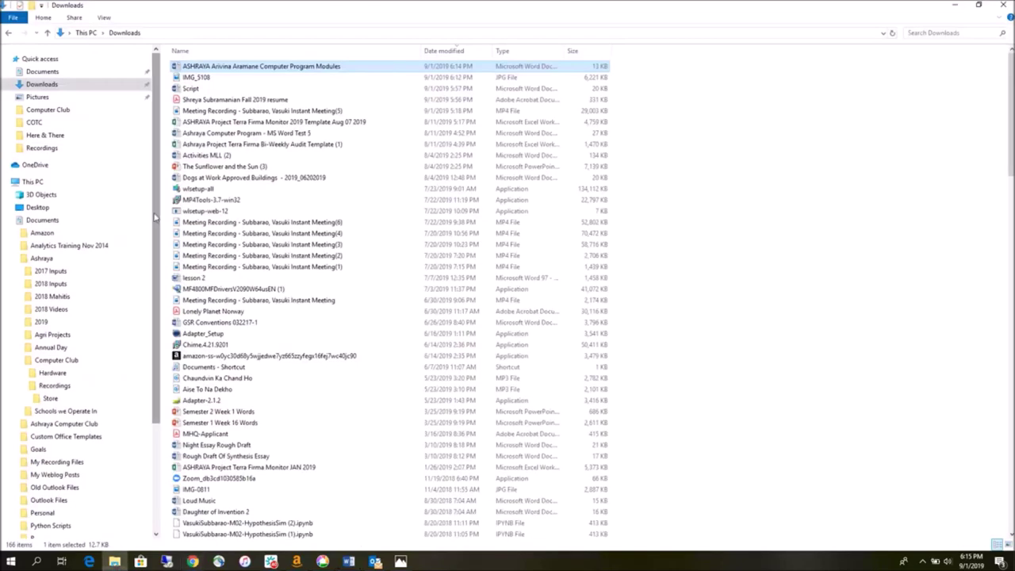
scroll(155, 216, "down", 3)
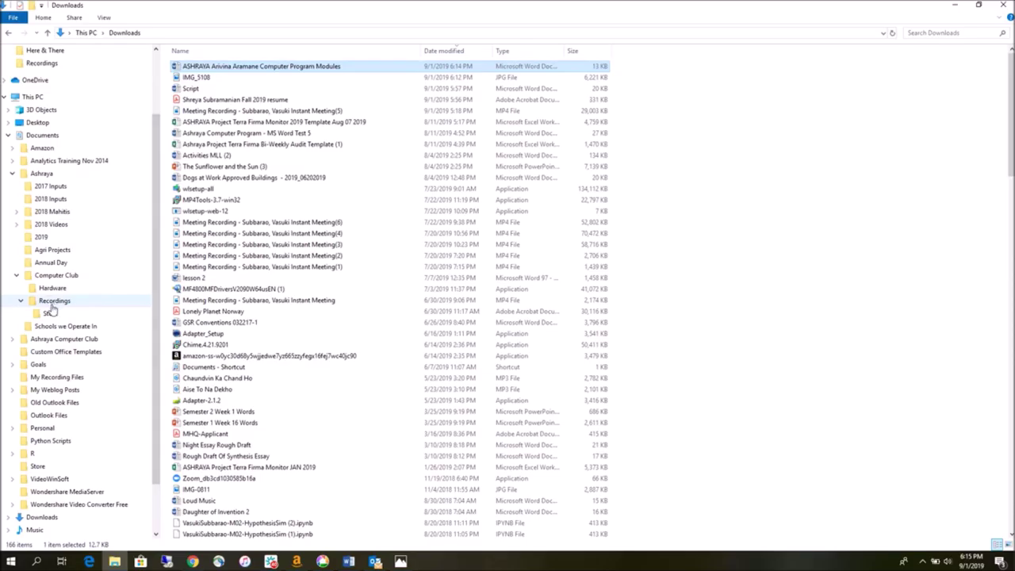
left_click(52, 301)
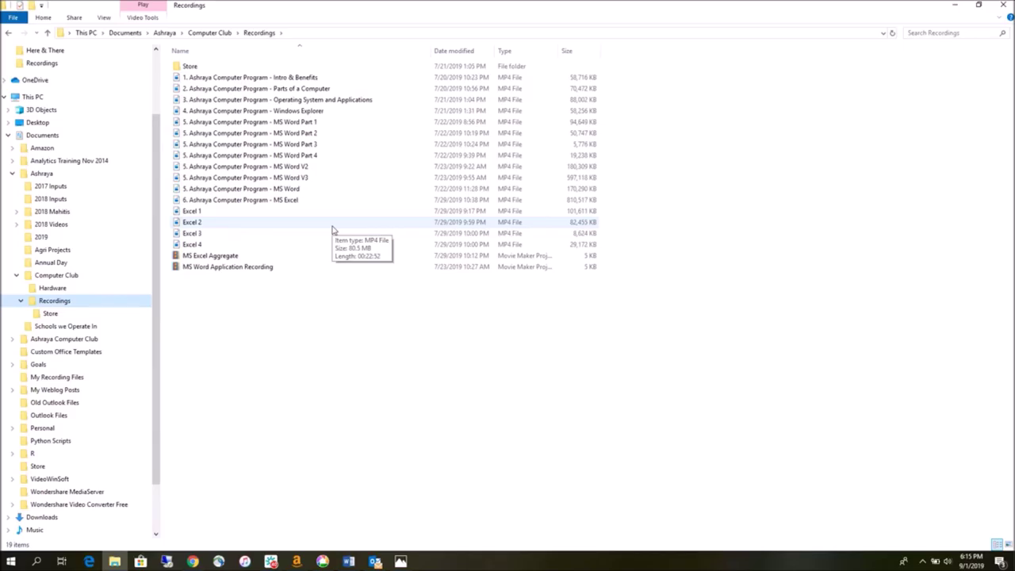
left_click(81, 278)
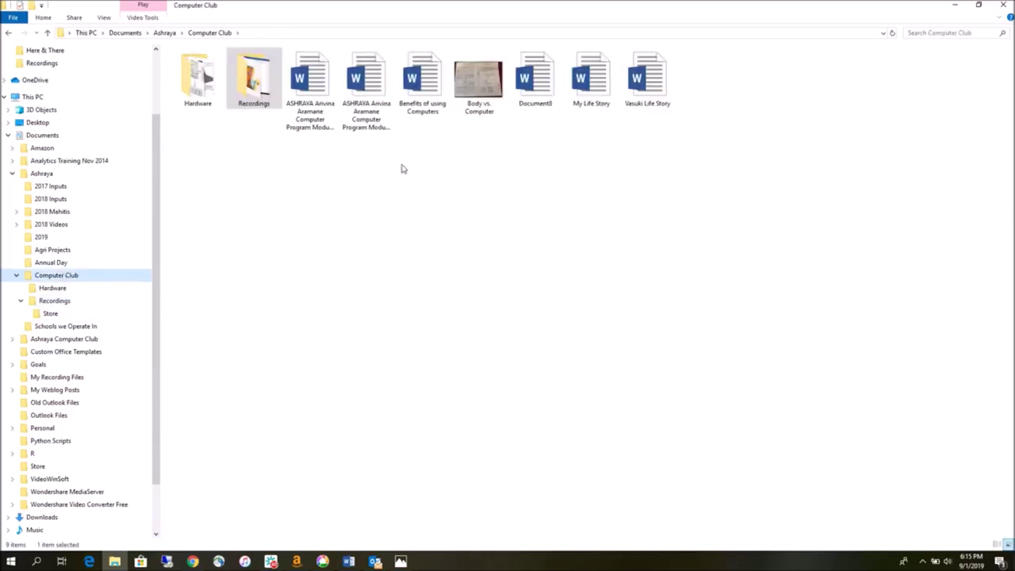
double_click(650, 95)
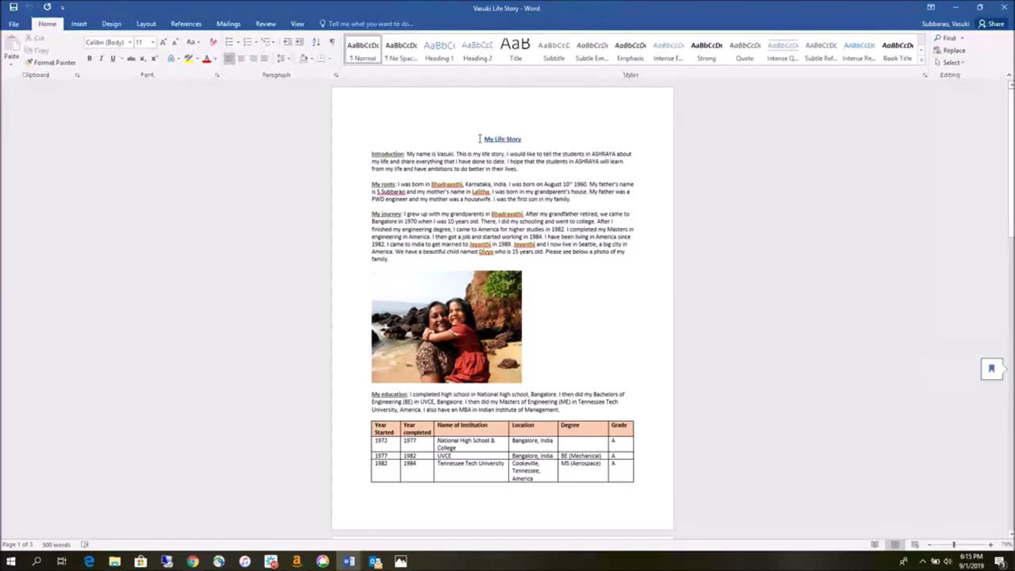
- Select the whole story text from the title down and copy it
left_click_drag(481, 139, 512, 399)
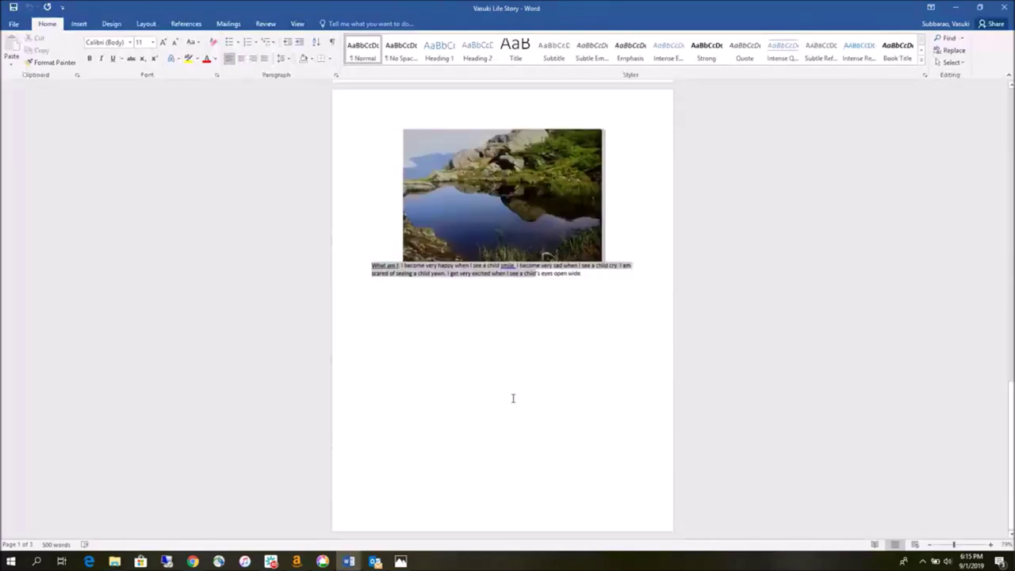
right_click(432, 271)
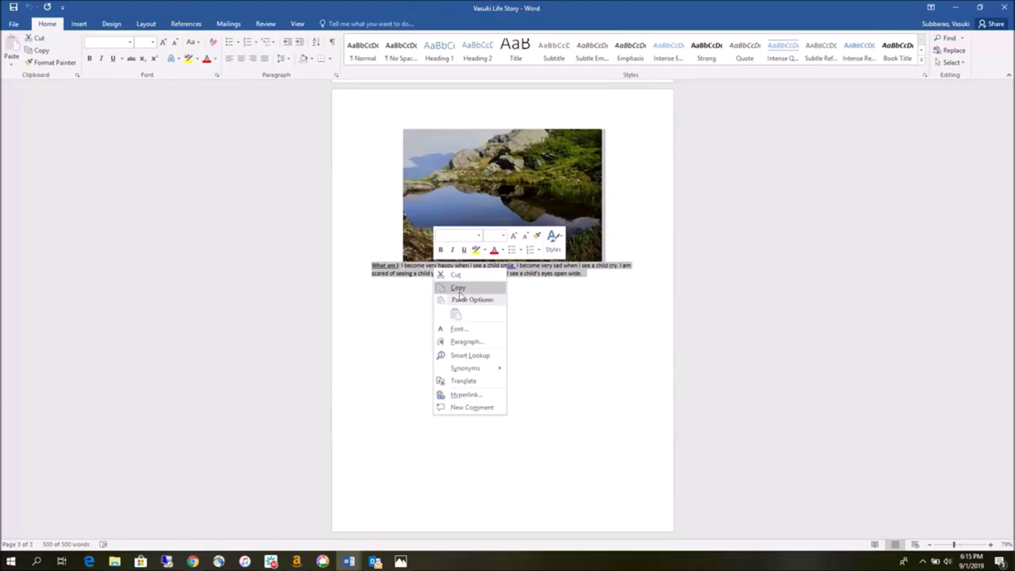
left_click(459, 288)
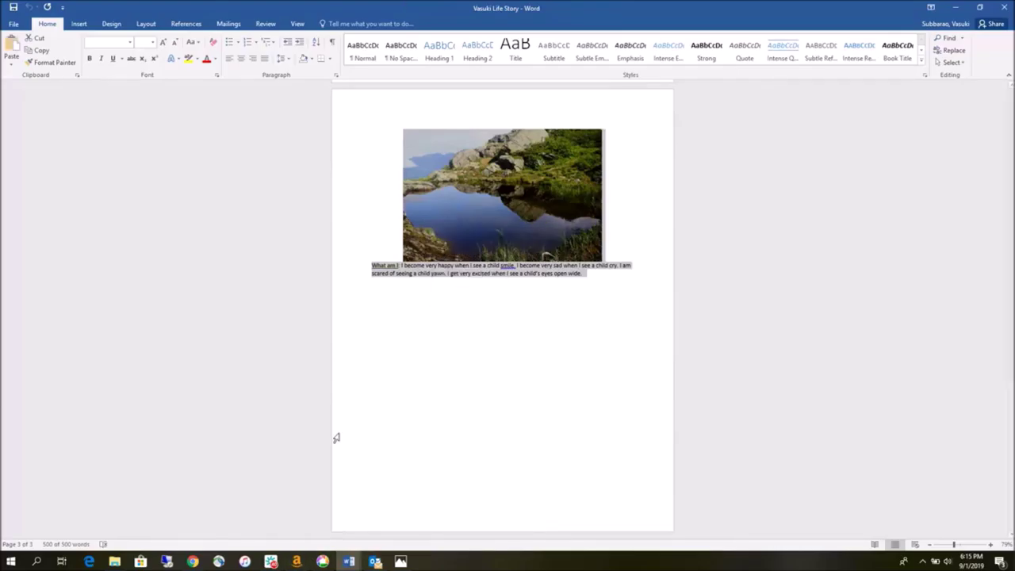
- Maximize the draft, set subject 'My life story', and paste the copied story into the body
left_click(193, 562)
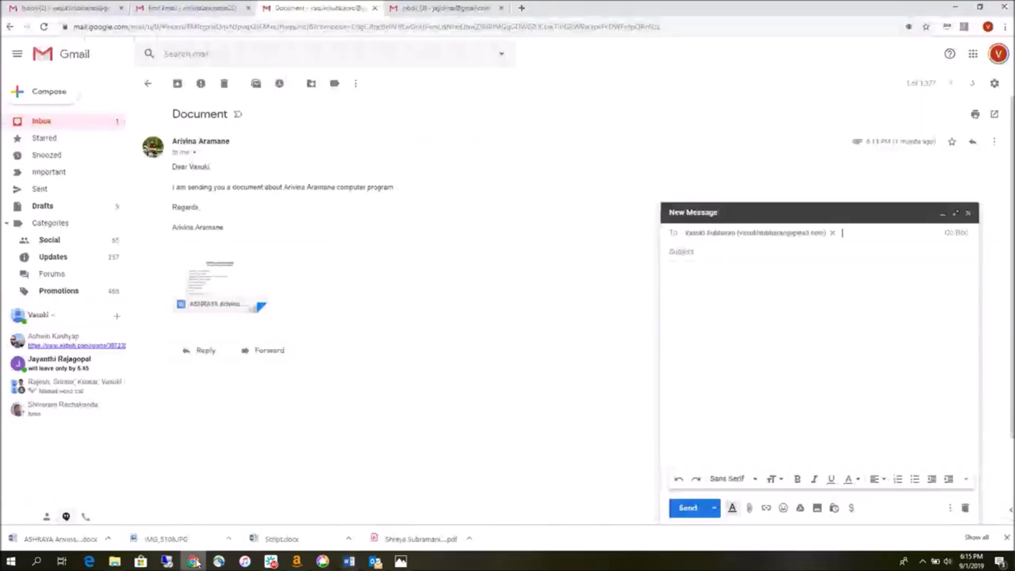
left_click(958, 219)
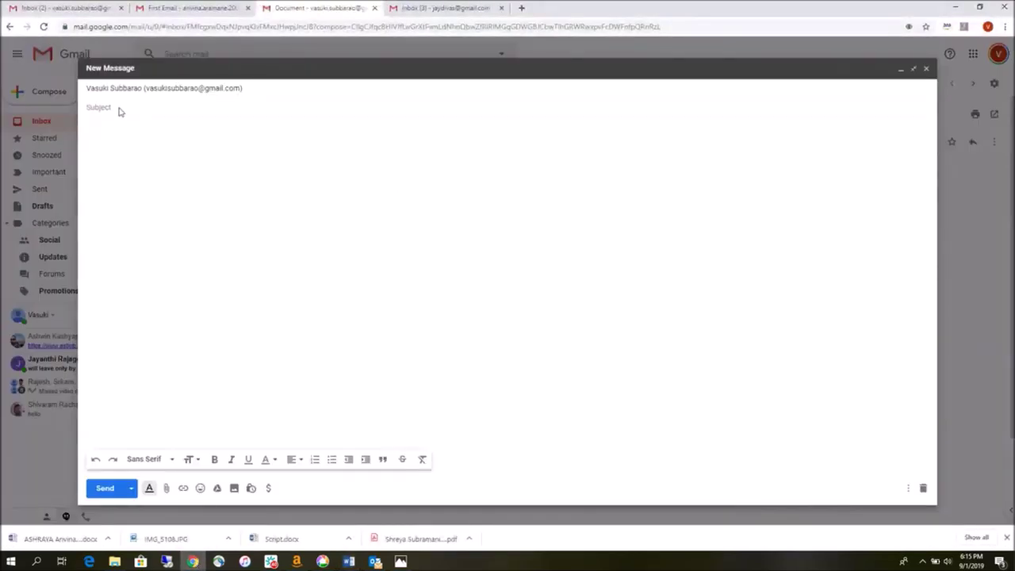
type("My life story")
left_click(99, 129)
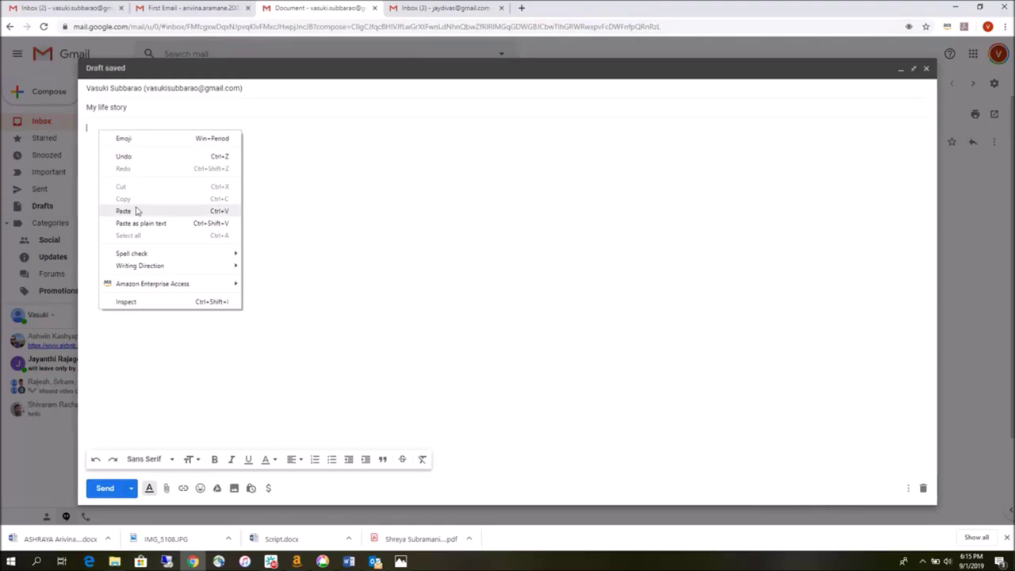
left_click(134, 211)
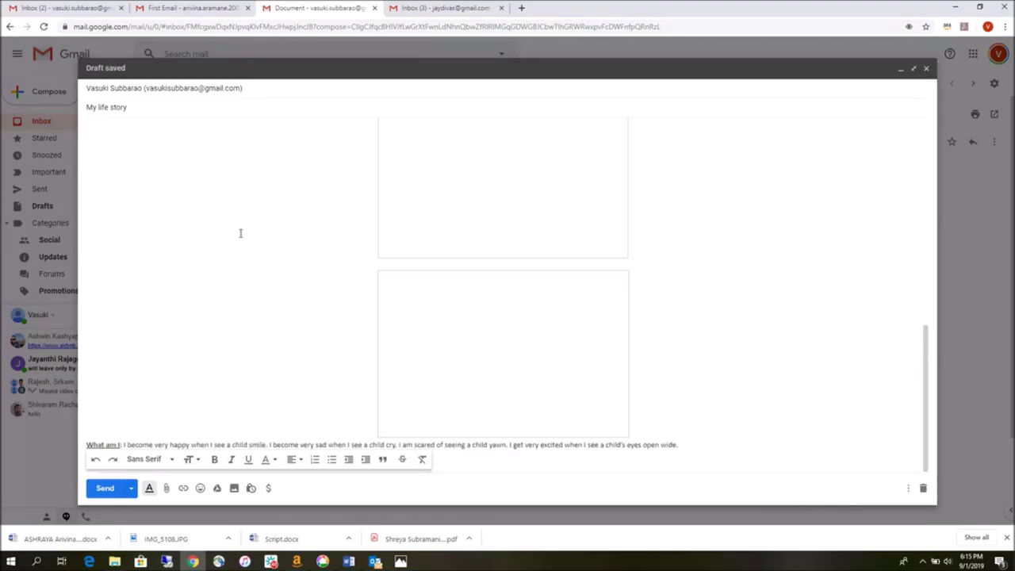
scroll(240, 233, "up", 2)
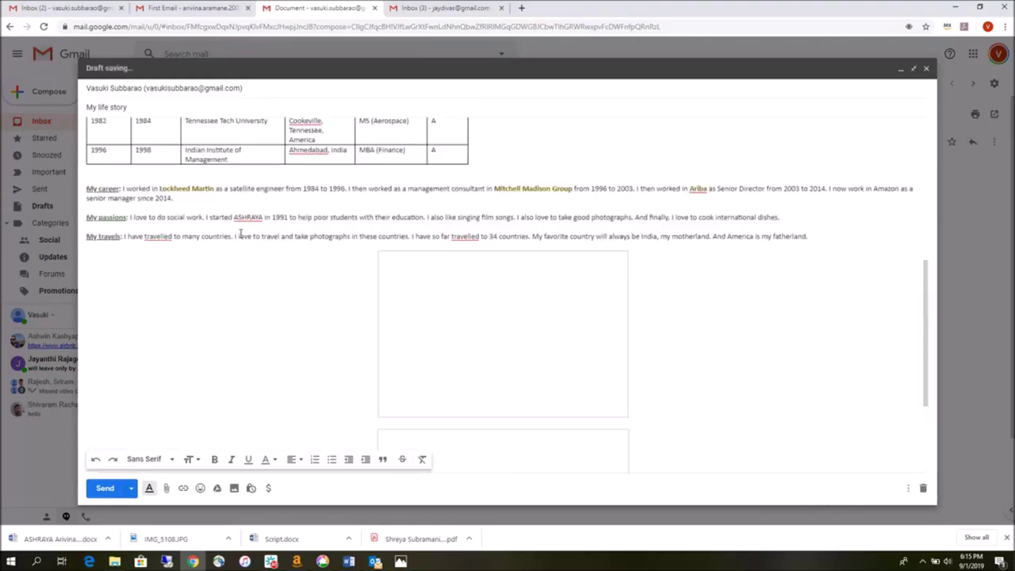
scroll(241, 233, "up", 4)
scroll(240, 233, "up", 1)
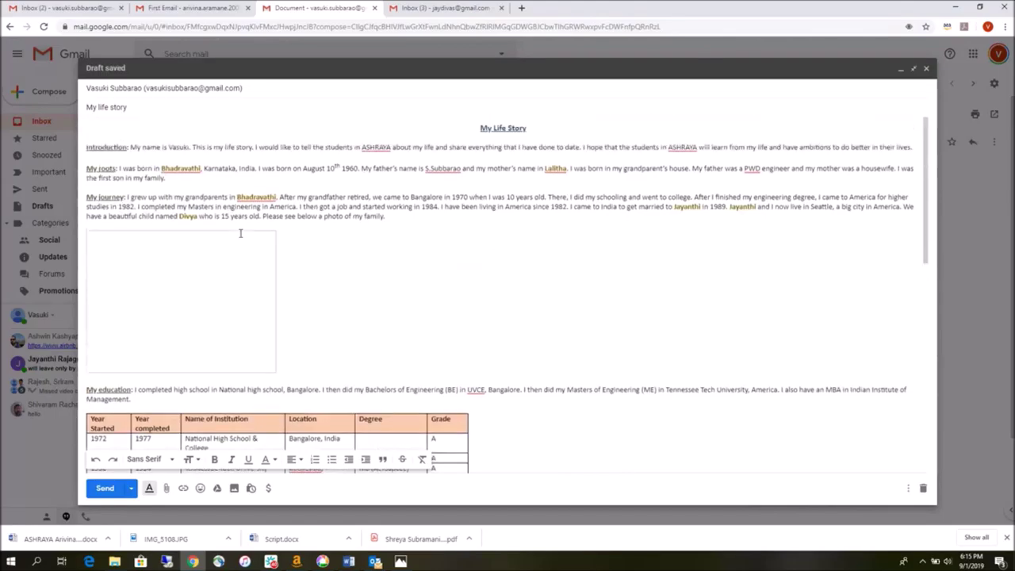
scroll(241, 233, "down", 1)
- Delete the two blank images below the journey and travels paragraphs
scroll(240, 233, "down", 1)
left_click(236, 239)
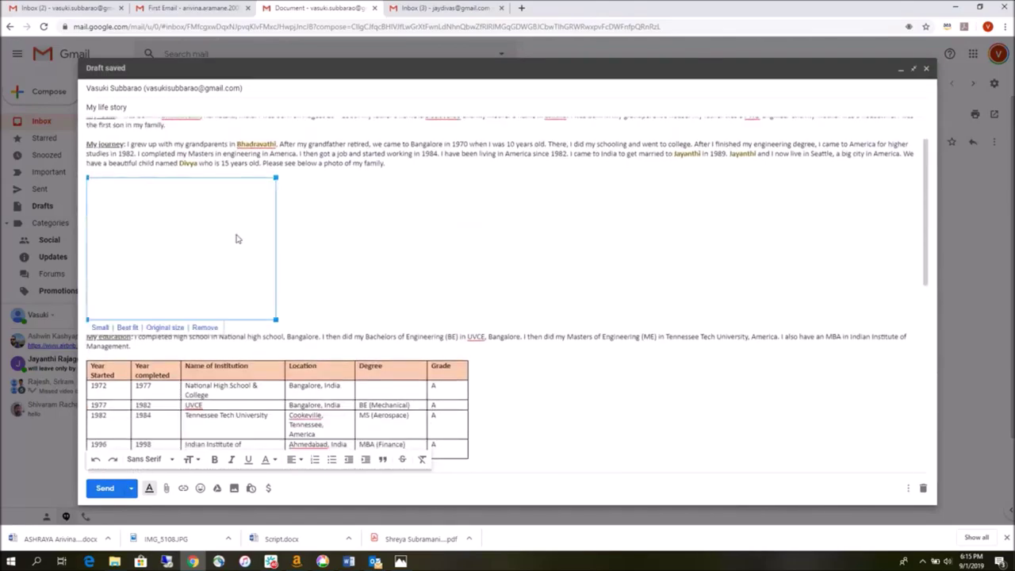
key("Delete")
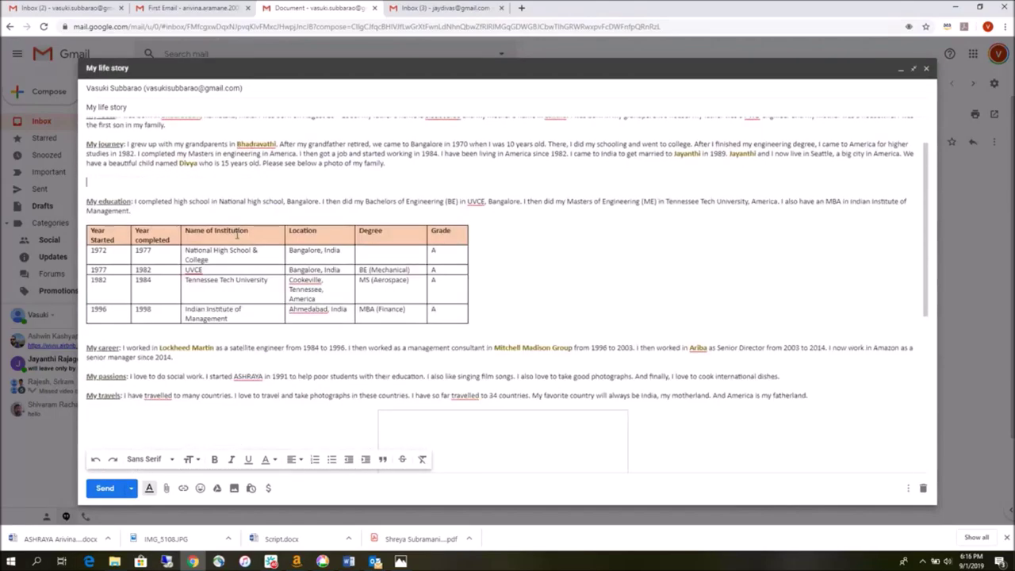
scroll(236, 235, "down", 3)
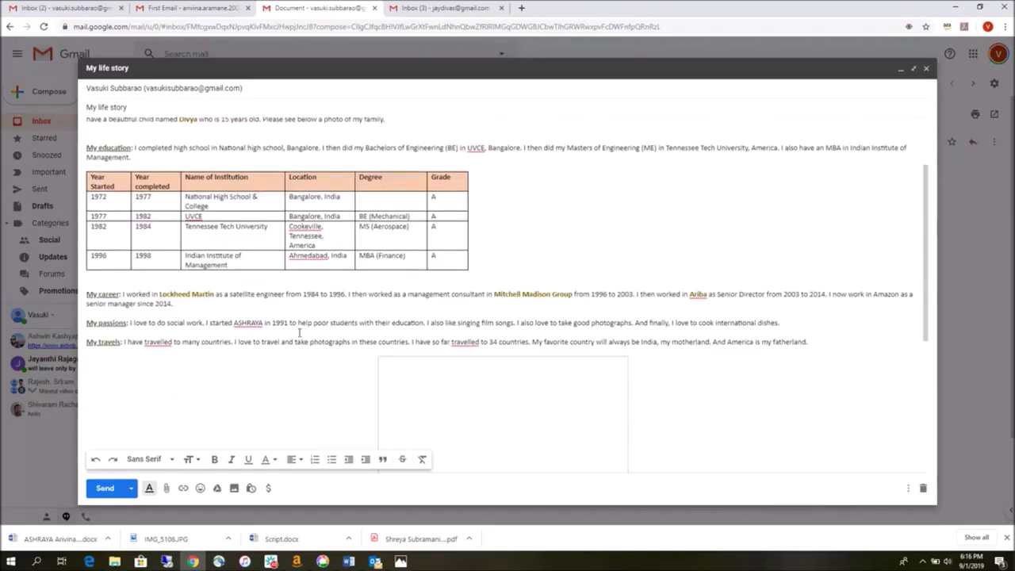
left_click(382, 303)
scroll(382, 304, "up", 1)
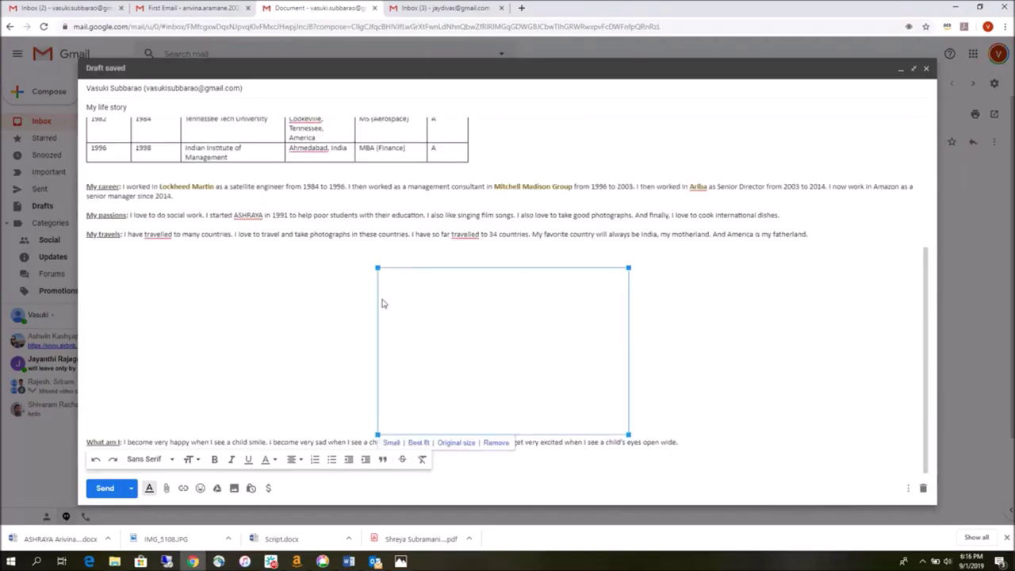
key("Delete")
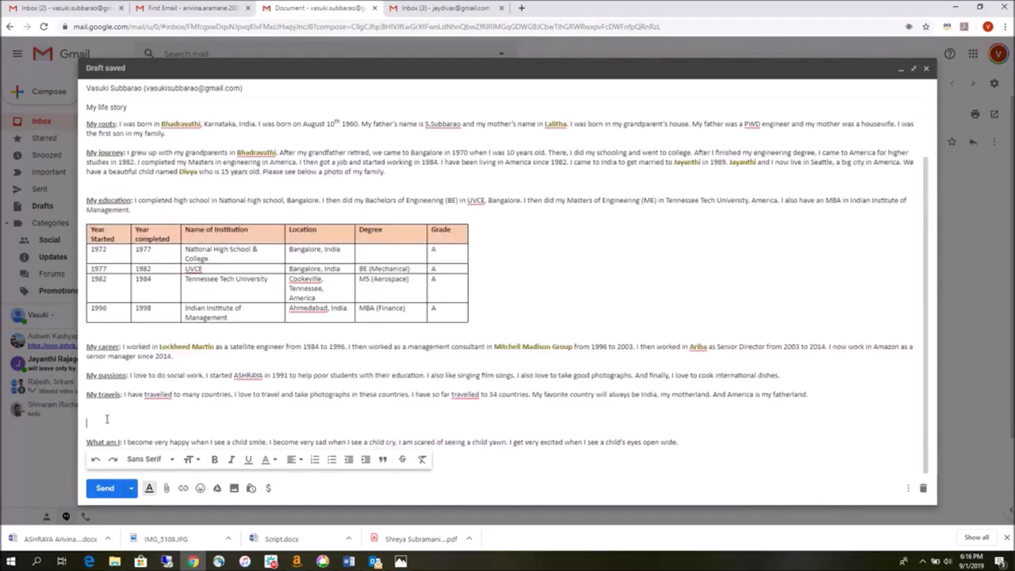
- Remove the empty lines above 'What am I'
key("Delete")
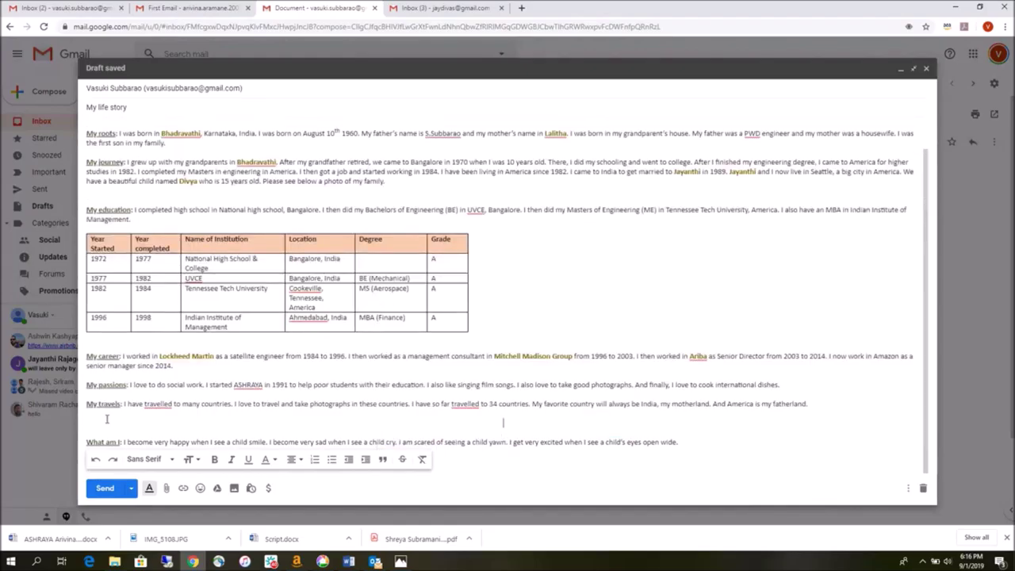
key("Delete")
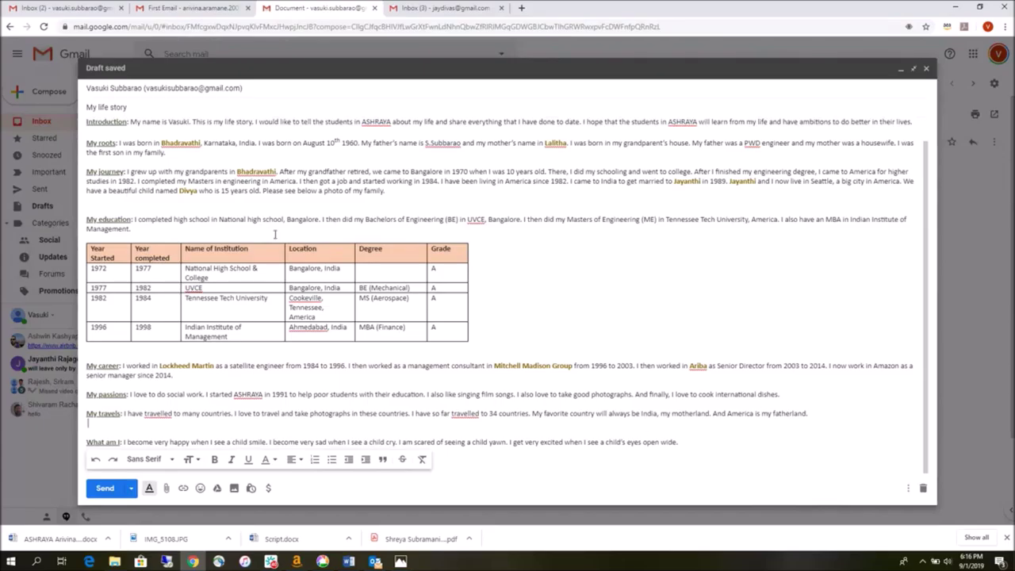
scroll(281, 236, "up", 1)
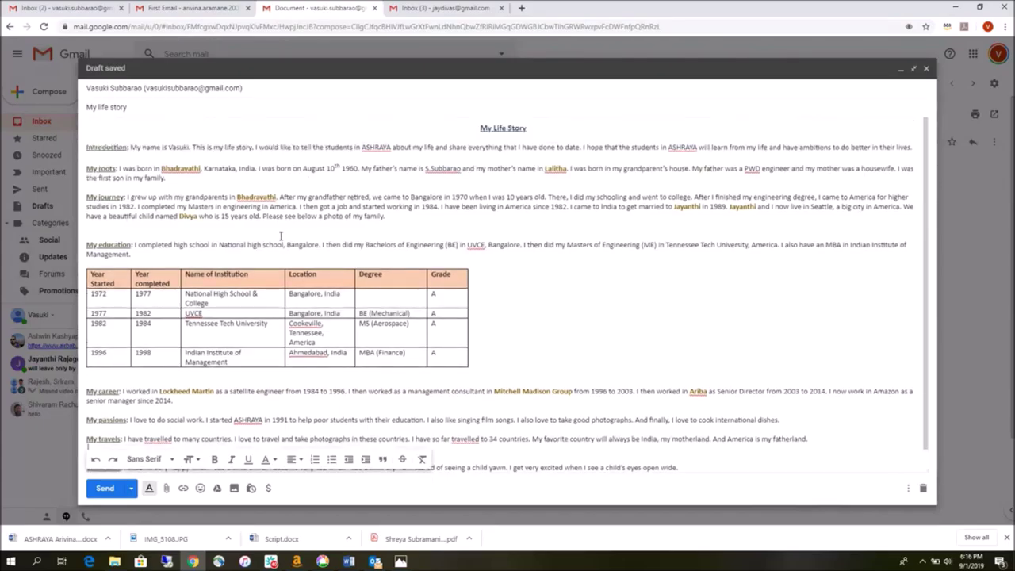
scroll(281, 236, "down", 1)
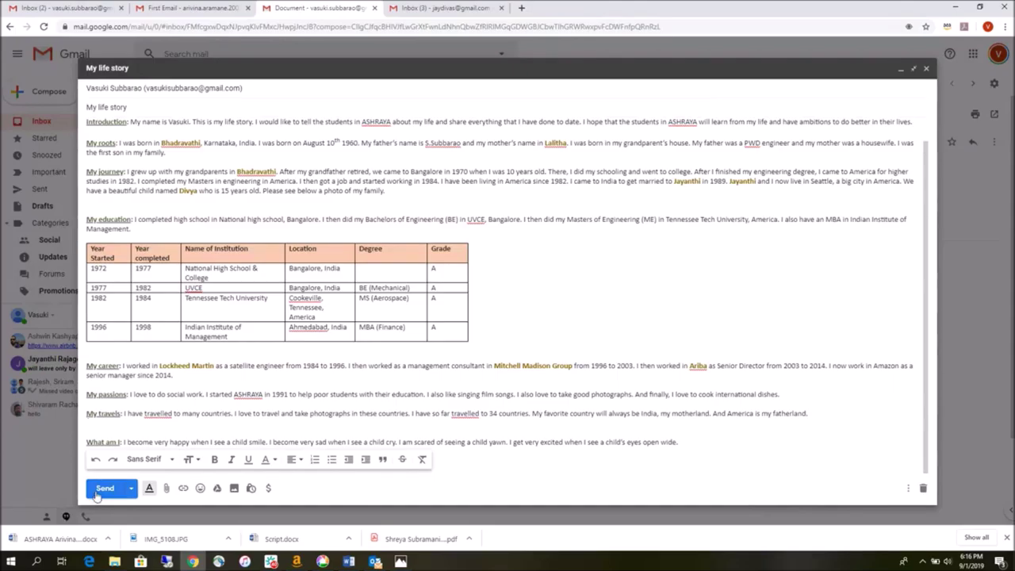
- Send the My life story message, then open it from the inbox and scroll through it
left_click(98, 495)
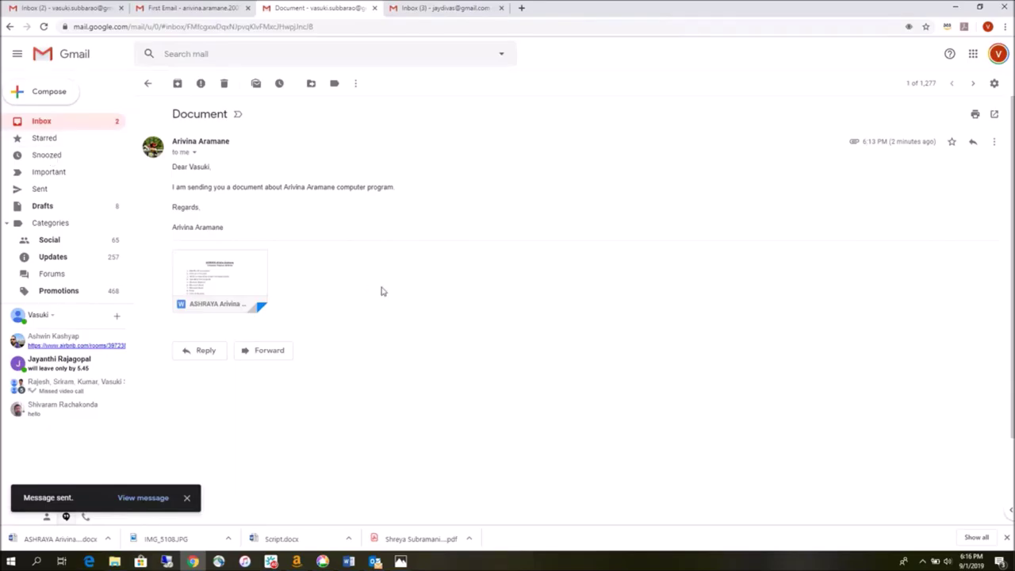
left_click(50, 126)
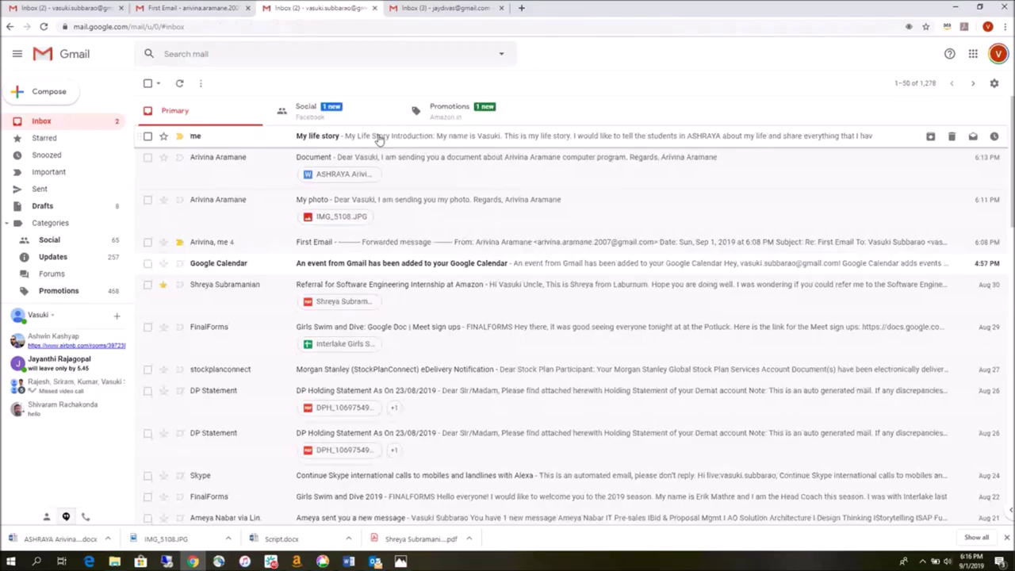
left_click(317, 141)
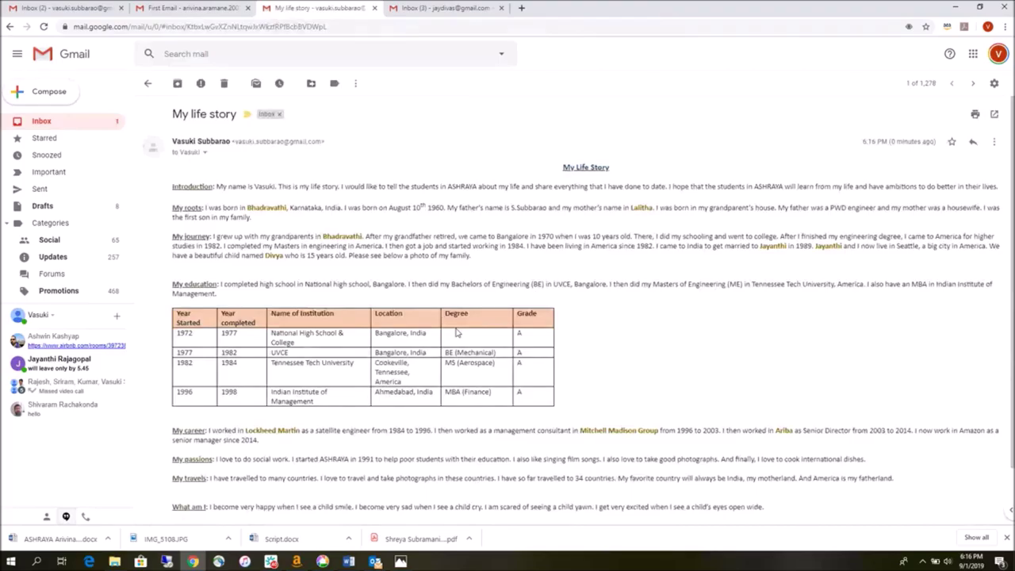
scroll(456, 332, "down", 2)
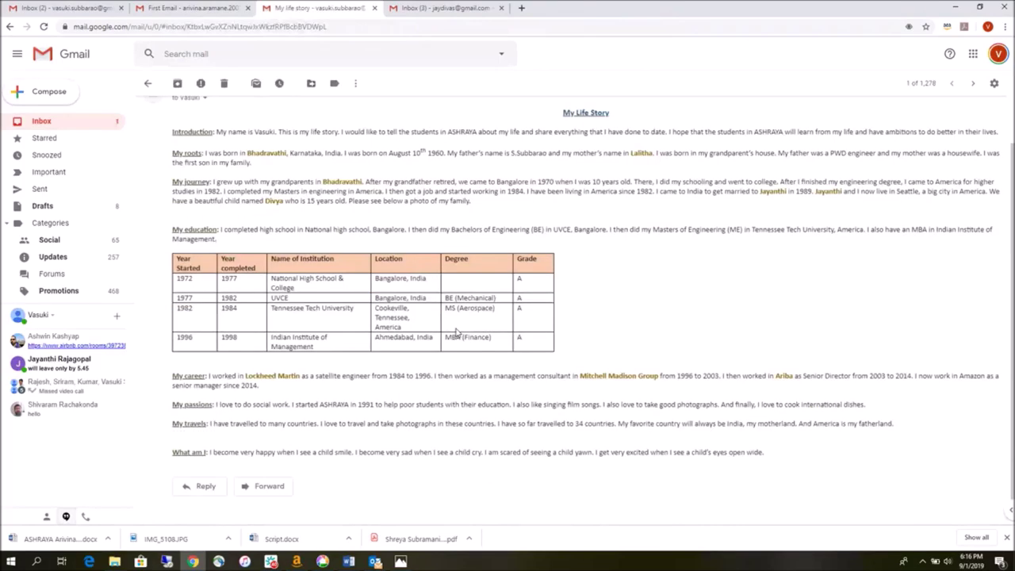
scroll(457, 332, "down", 1)
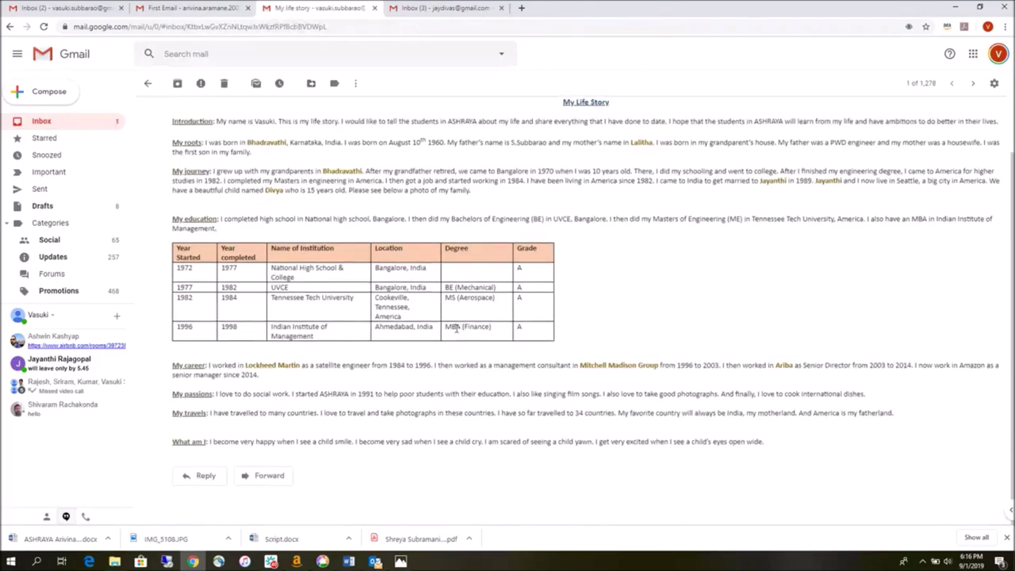
scroll(457, 327, "up", 2)
scroll(457, 327, "up", 1)
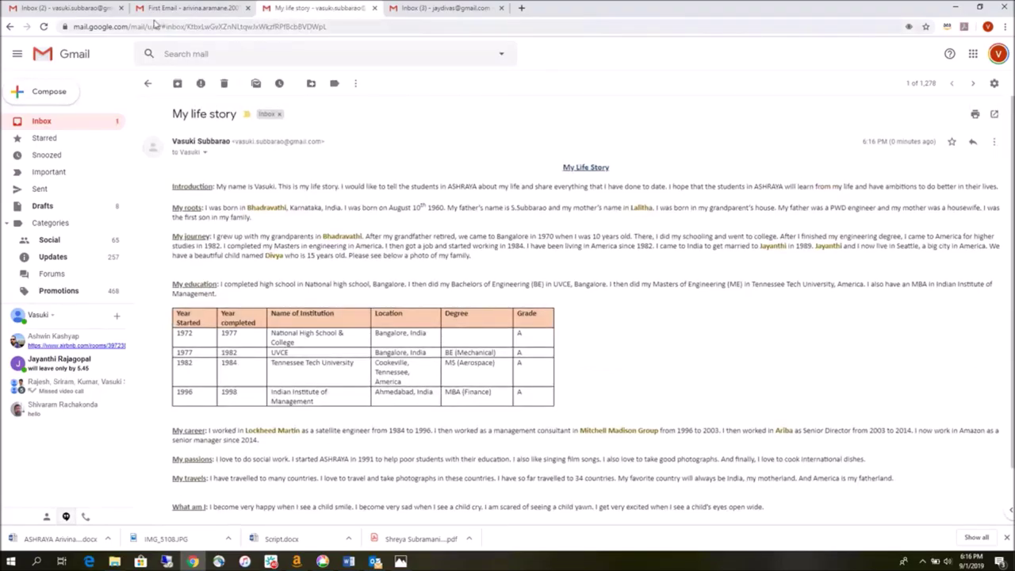
- In the other account, address a full-size new message to the contact with subject 'My life story'
left_click(158, 11)
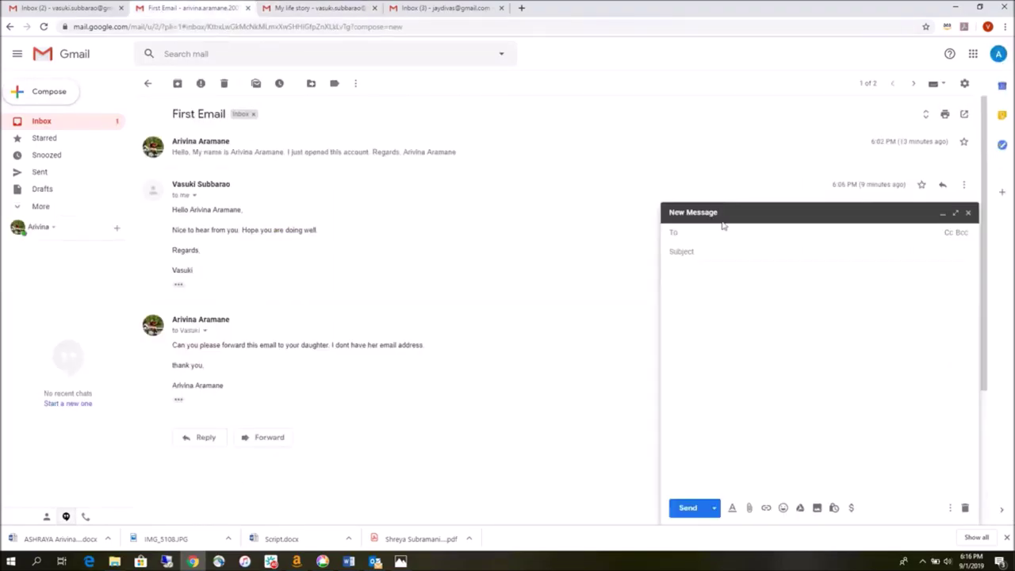
left_click(955, 212)
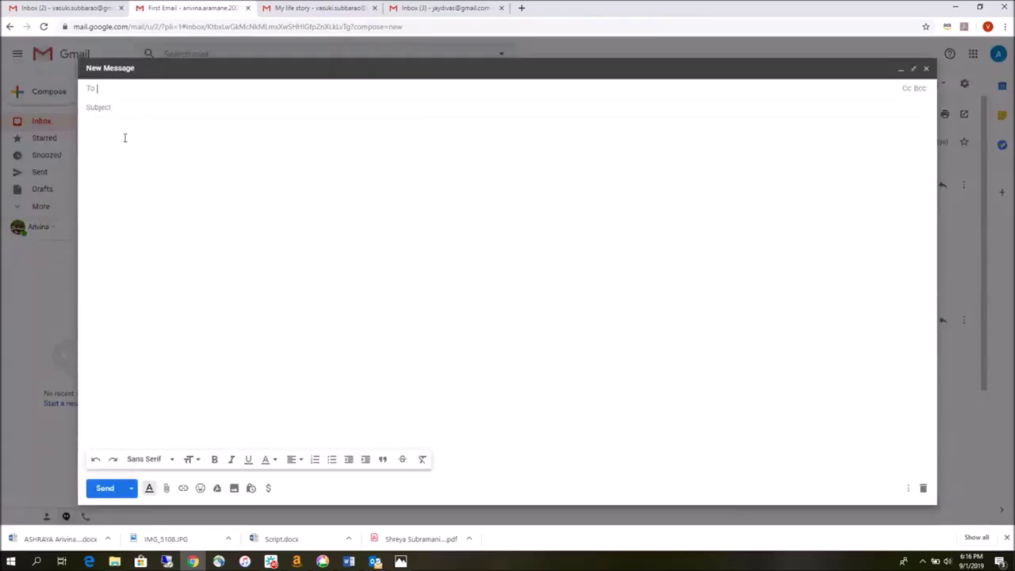
type("vasuki")
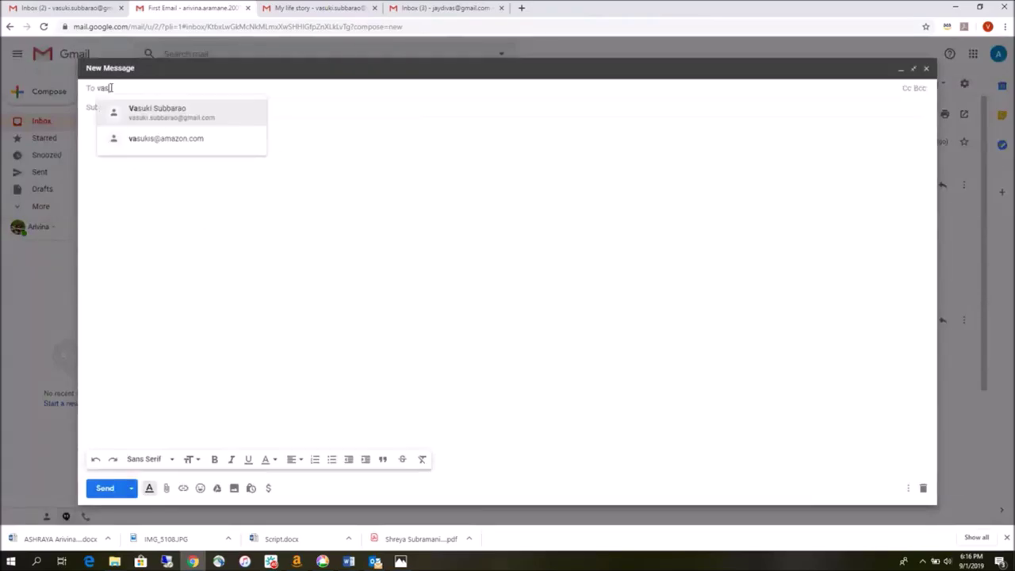
left_click(167, 115)
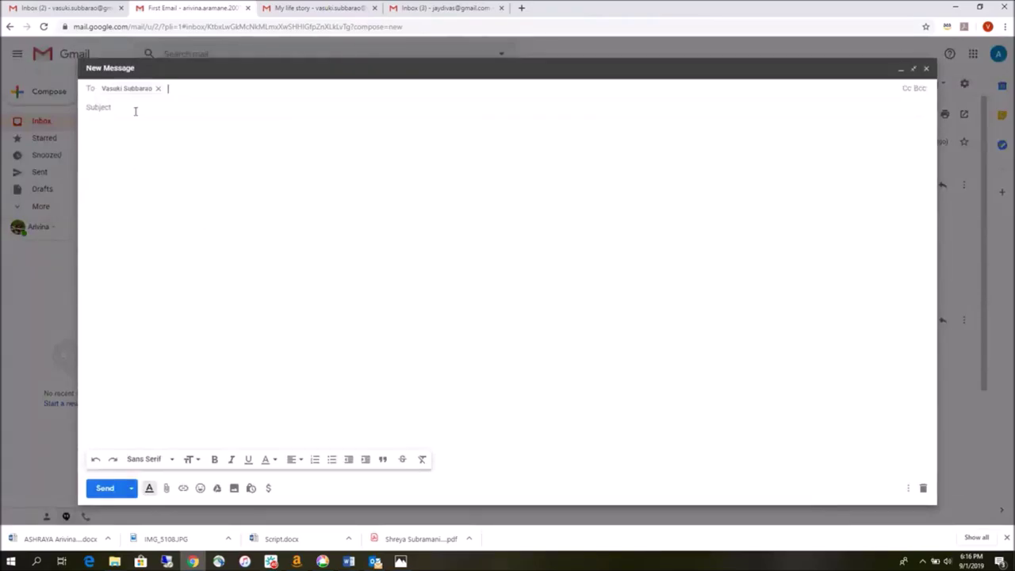
left_click(134, 111)
type("My l")
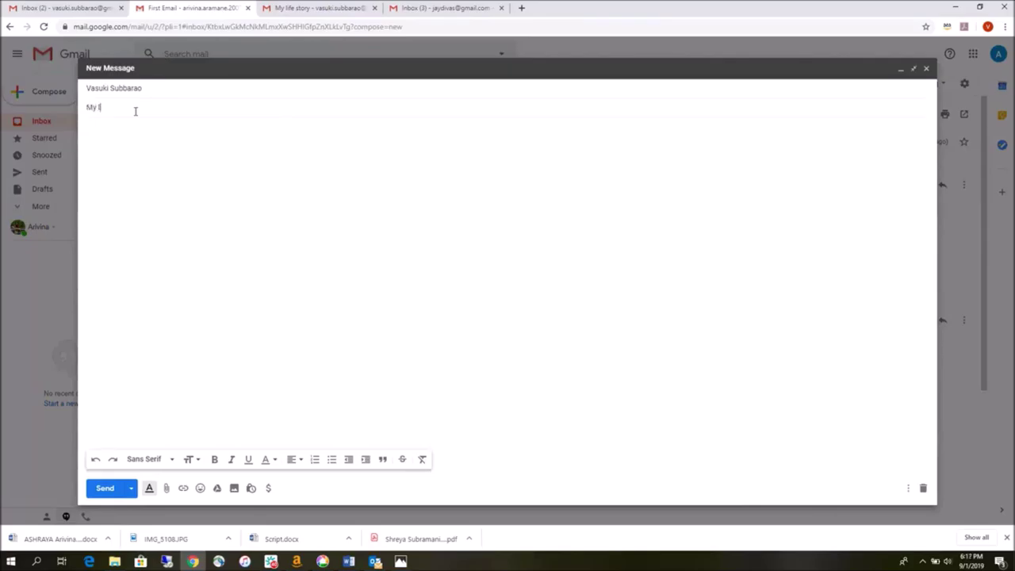
type("ife story")
left_click(134, 128)
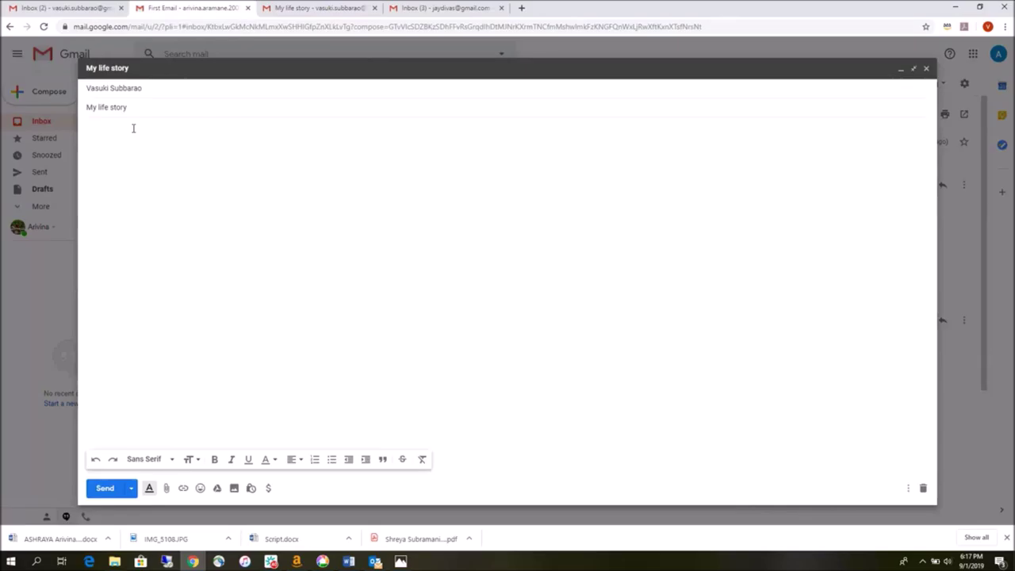
- Greet the recipient and introduce Arivina Aramane as an education program for children in Hanur Taluk
type("Dear V")
type("asuki")
type("My na")
type("me is Arivi")
type("na Araman")
type("e. ")
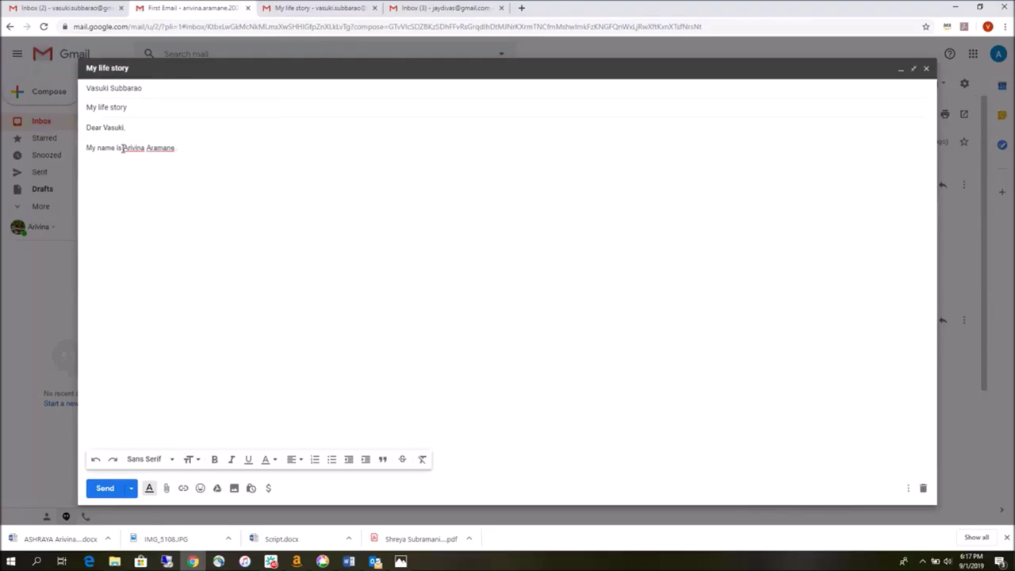
type("I")
type(" star")
type("ted in")
key("BackSpace")
key("BackSpace")
key("BackSpace")
key("BackSpace")
key("BackSpace")
key("BackSpace")
key("BackSpace")
key("BackSpace")
key("BackSpace")
key("BackSpace")
type("m a education program fo")
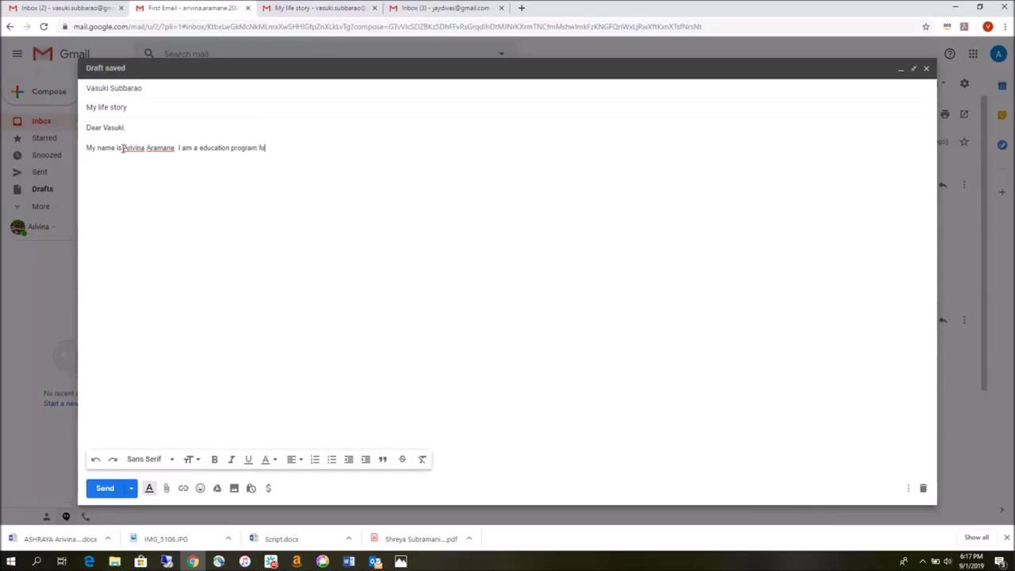
type("r children In Hanur ta")
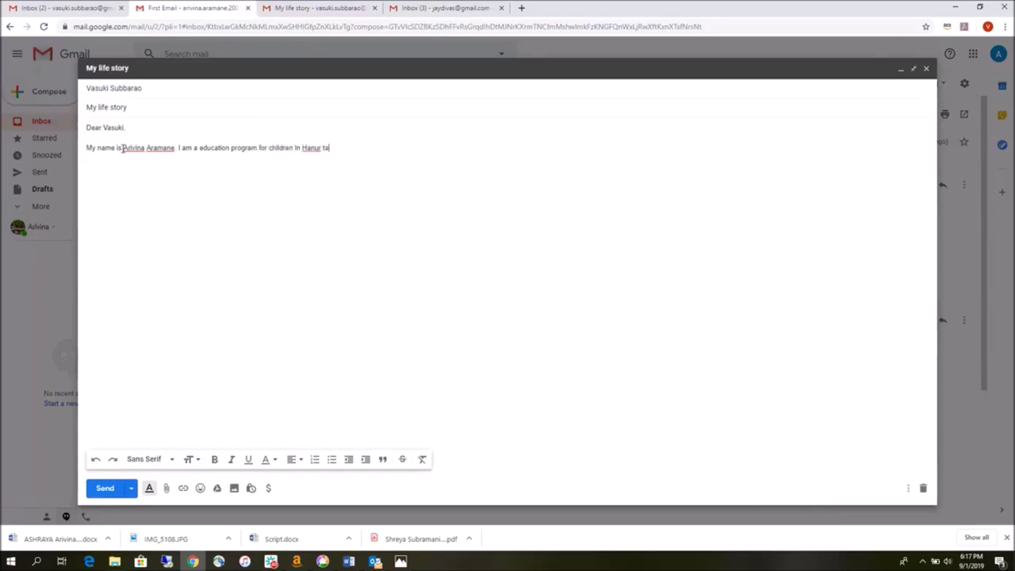
key("BackSpace")
key("BackSpace")
type("Taluk.")
left_click_drag(257, 149, 199, 149)
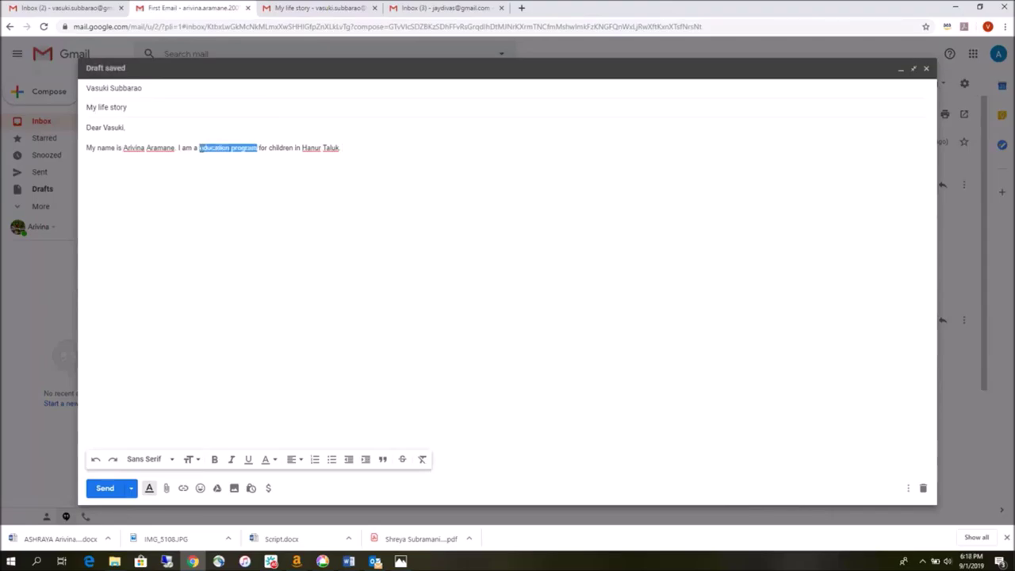
left_click(213, 459)
left_click(229, 184)
left_click_drag(344, 148, 309, 149)
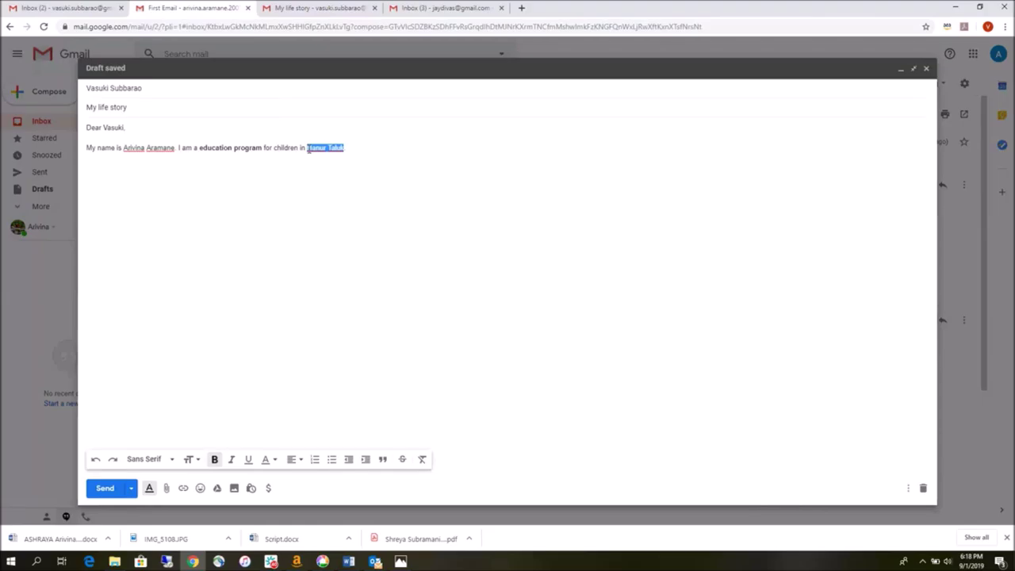
left_click(198, 463)
left_click(227, 441)
left_click(353, 227)
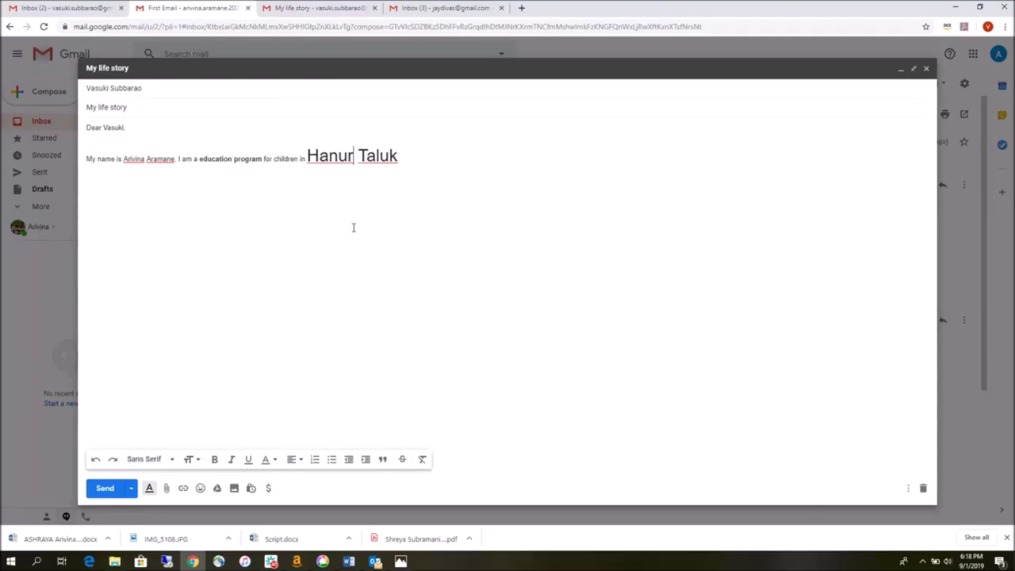
left_click_drag(299, 158, 264, 163)
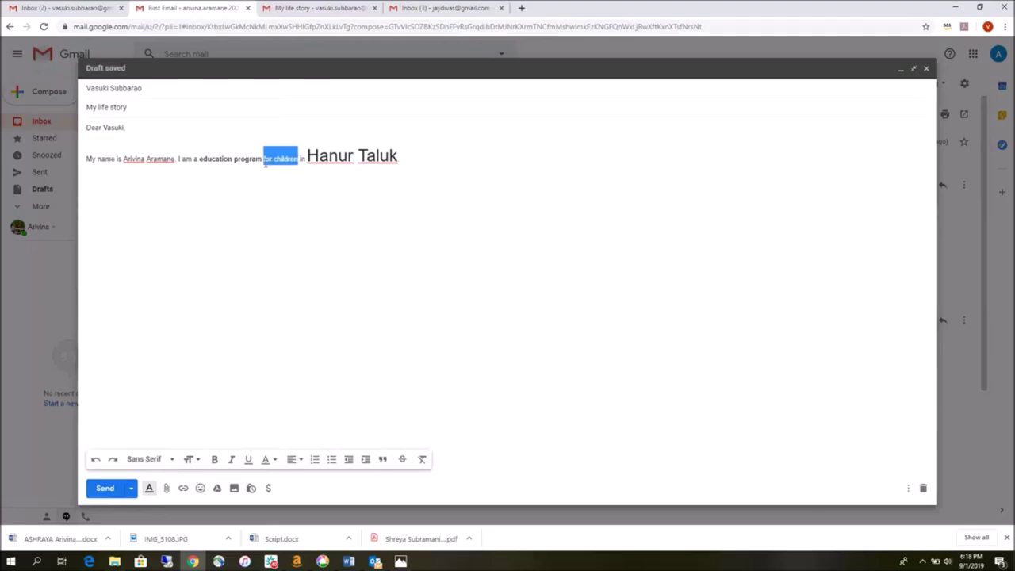
left_click(231, 461)
left_click(174, 159)
left_click_drag(175, 158, 123, 158)
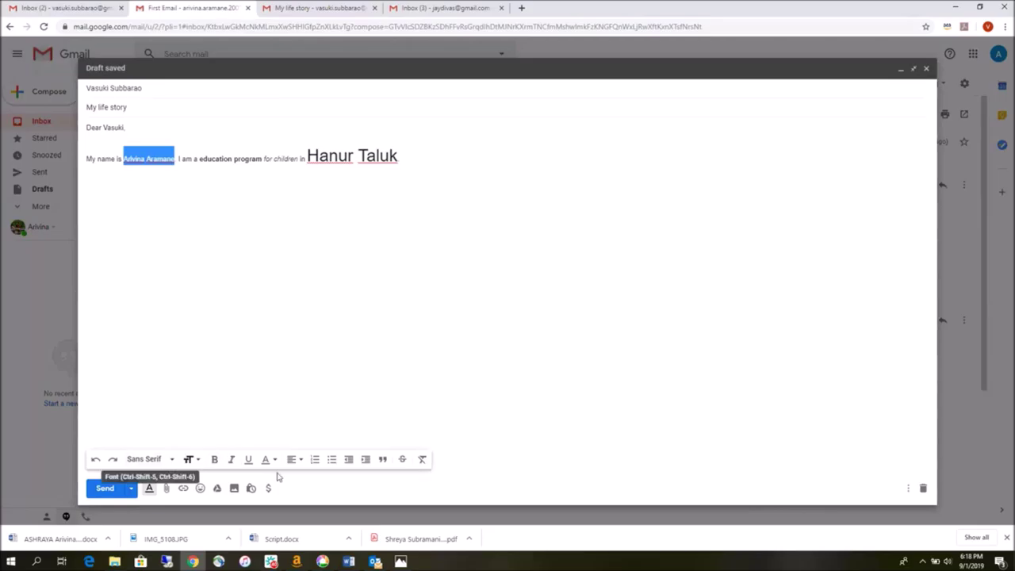
left_click(173, 464)
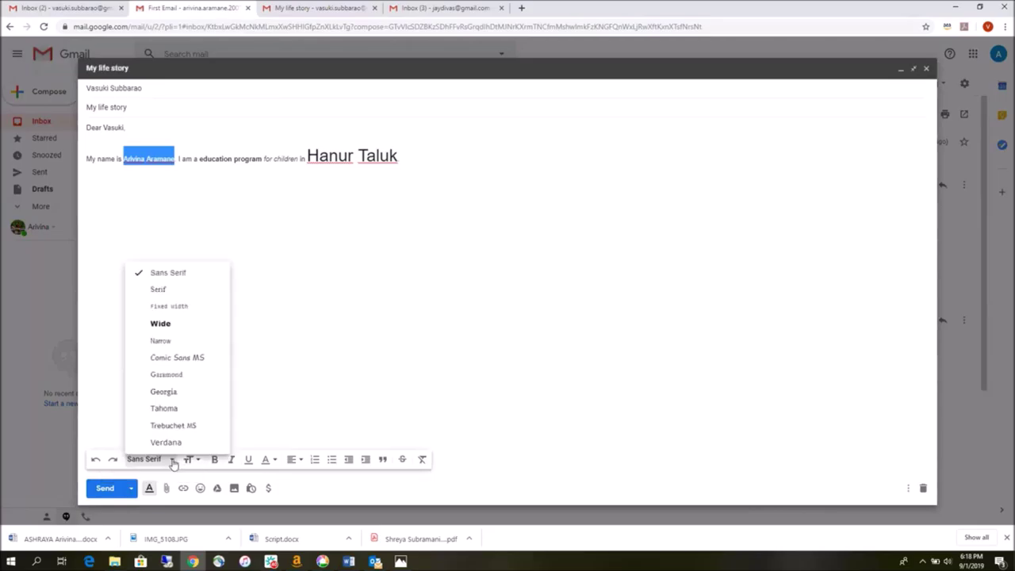
left_click(279, 388)
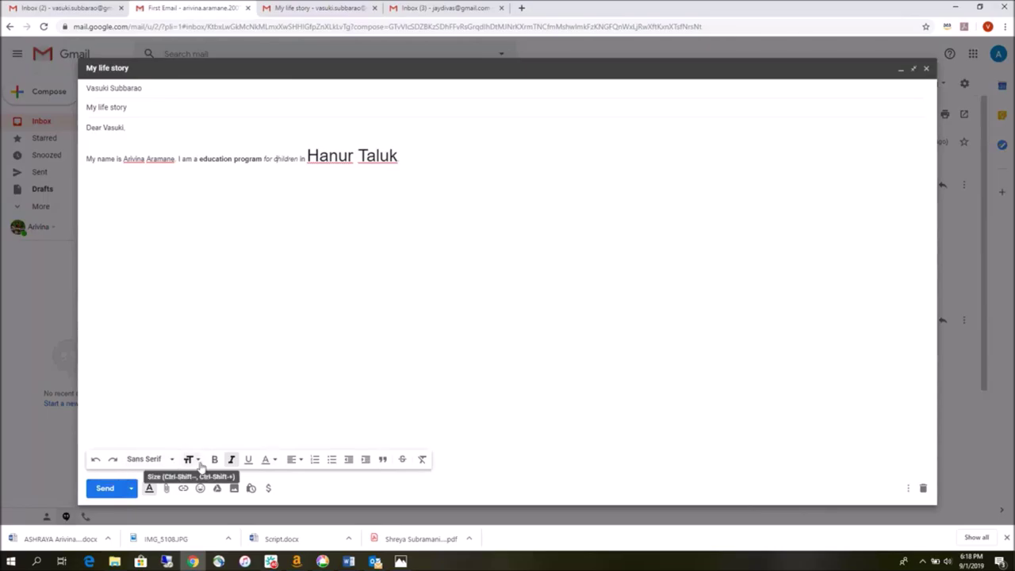
left_click(273, 463)
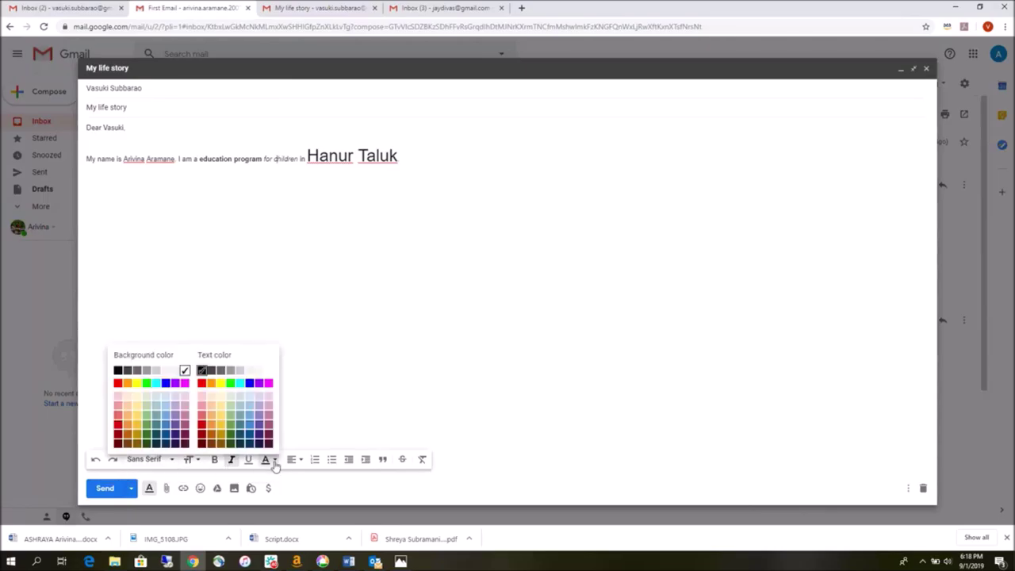
left_click(188, 265)
left_click_drag(174, 158, 123, 158)
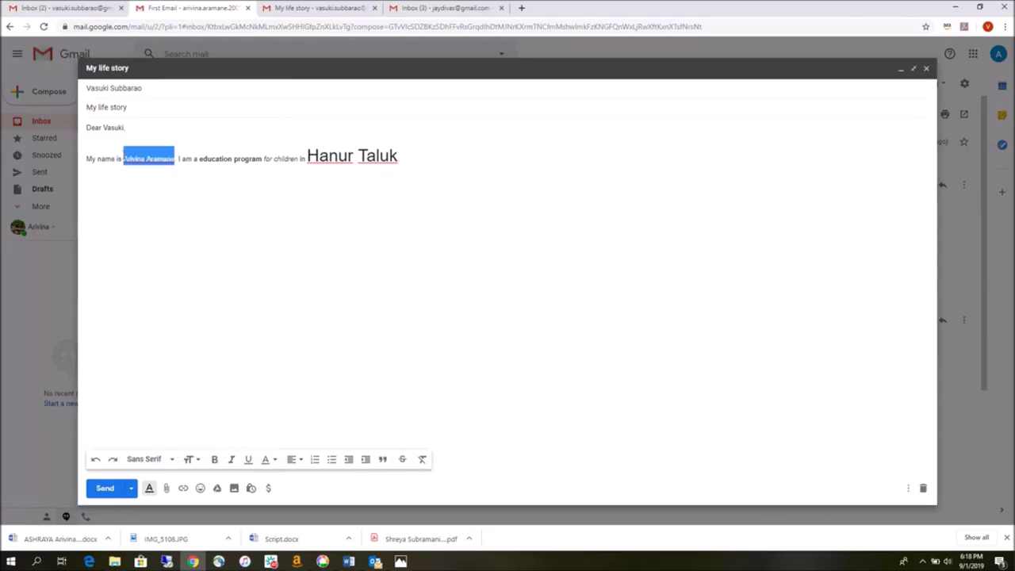
left_click(267, 461)
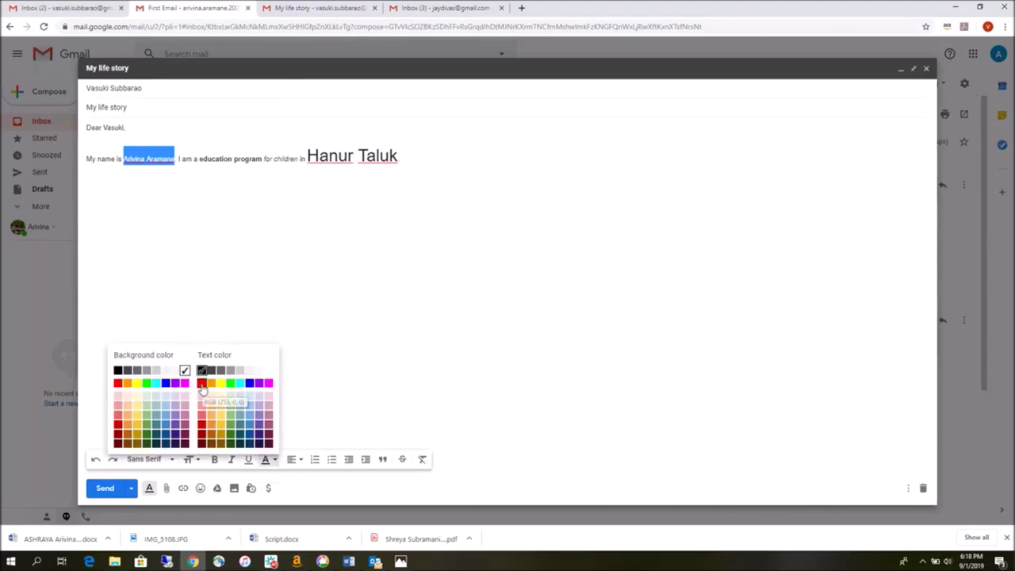
left_click(231, 443)
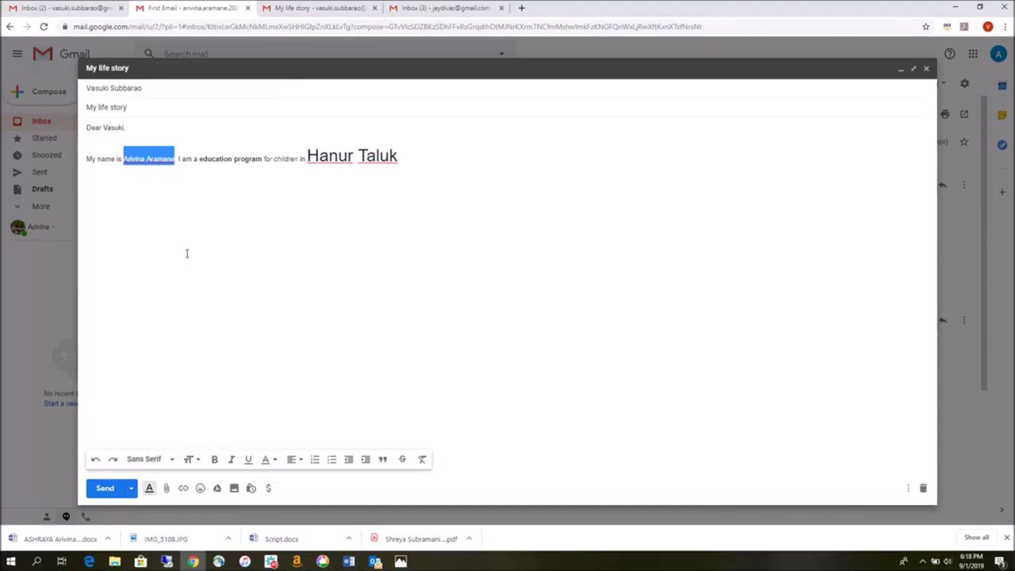
left_click(187, 252)
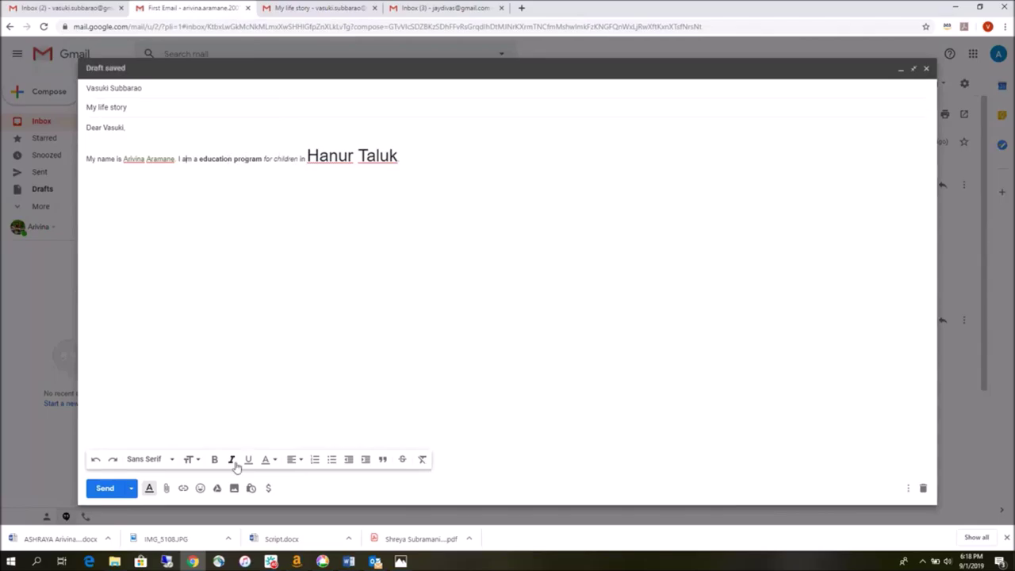
left_click_drag(400, 157, 306, 156)
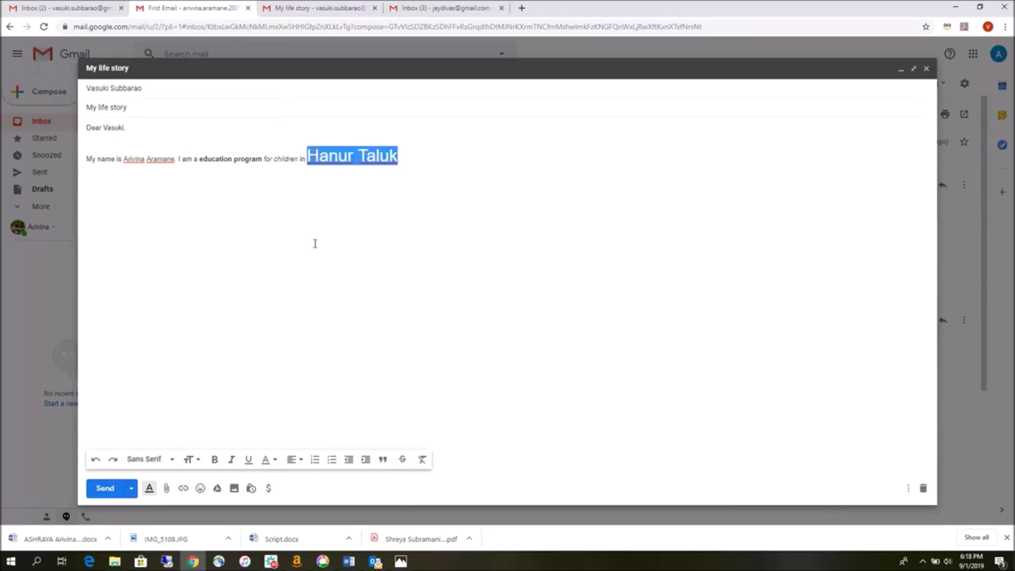
left_click(404, 157)
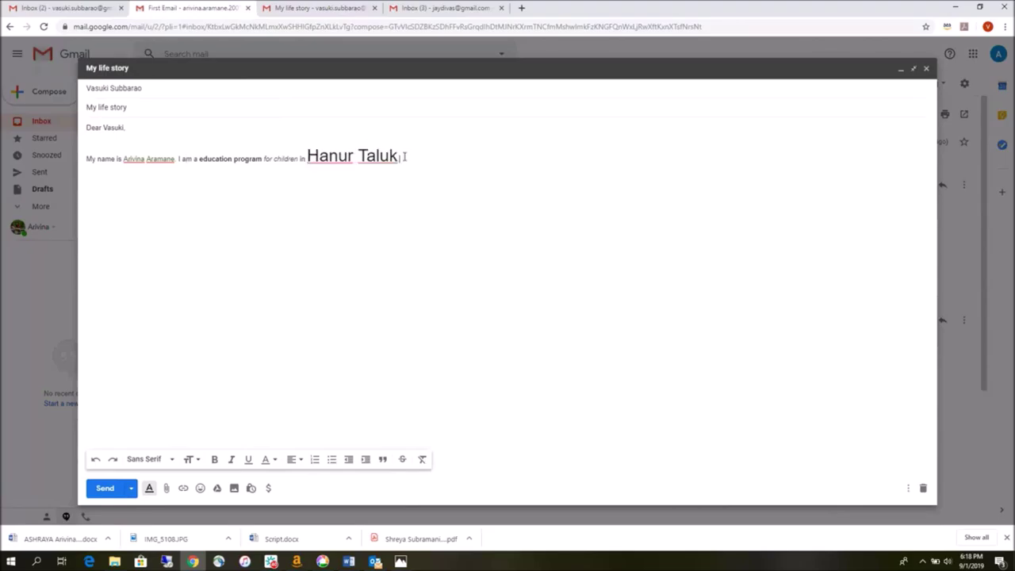
left_click_drag(404, 157, 80, 147)
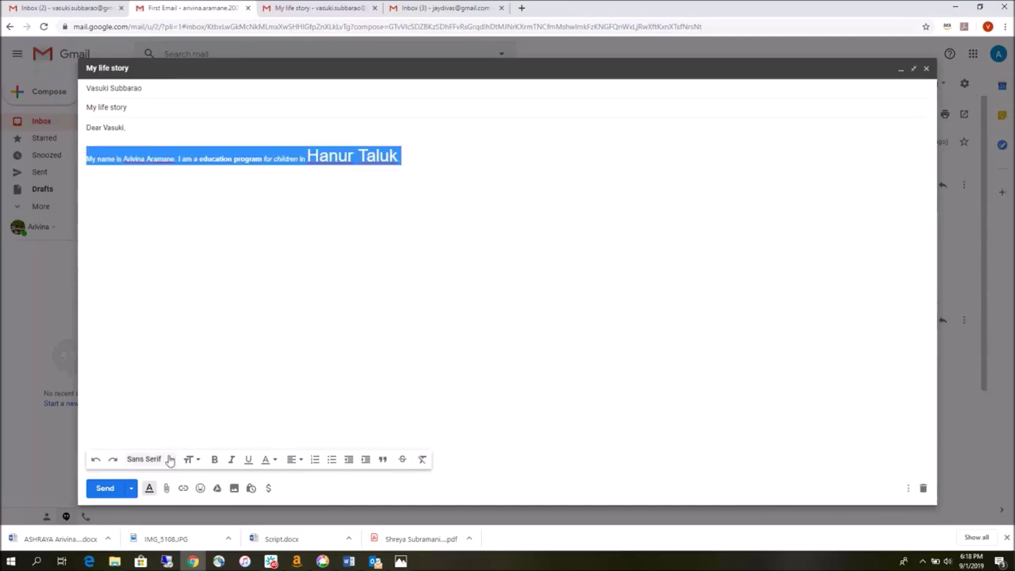
left_click(197, 462)
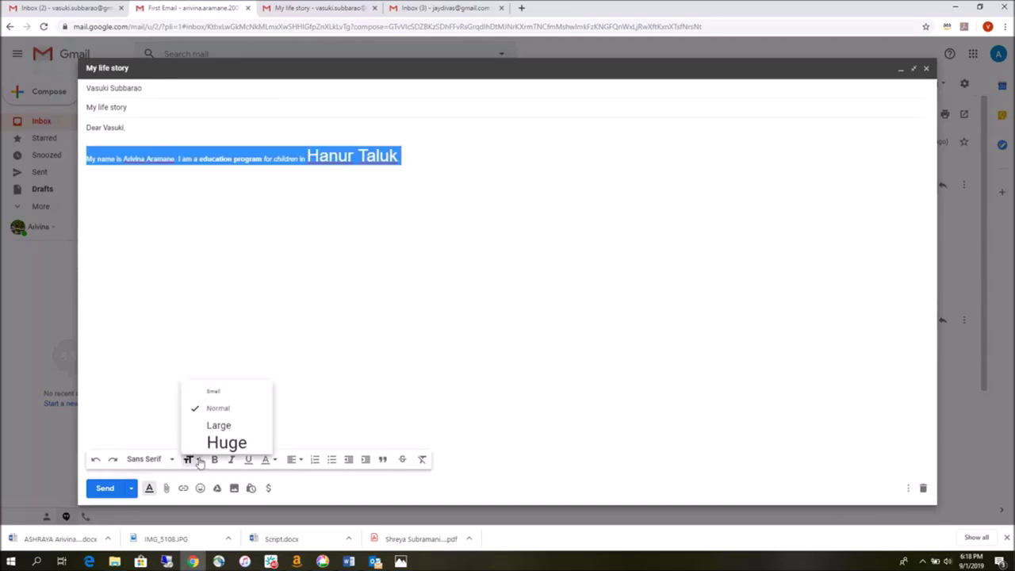
left_click(219, 409)
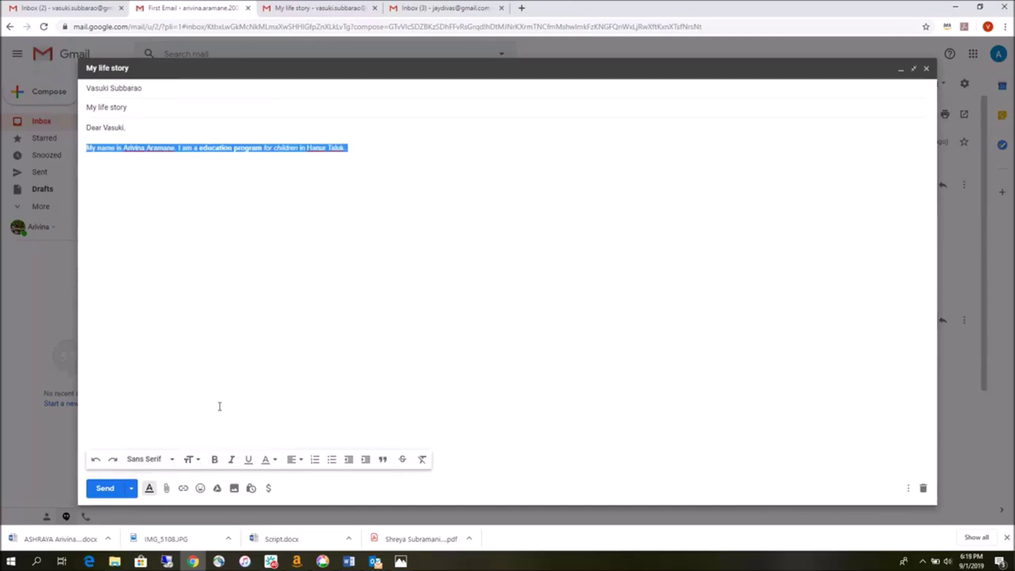
left_click(214, 462)
- Add the sentence 'I want to tell you something about myself.' after the introduction
left_click(214, 461)
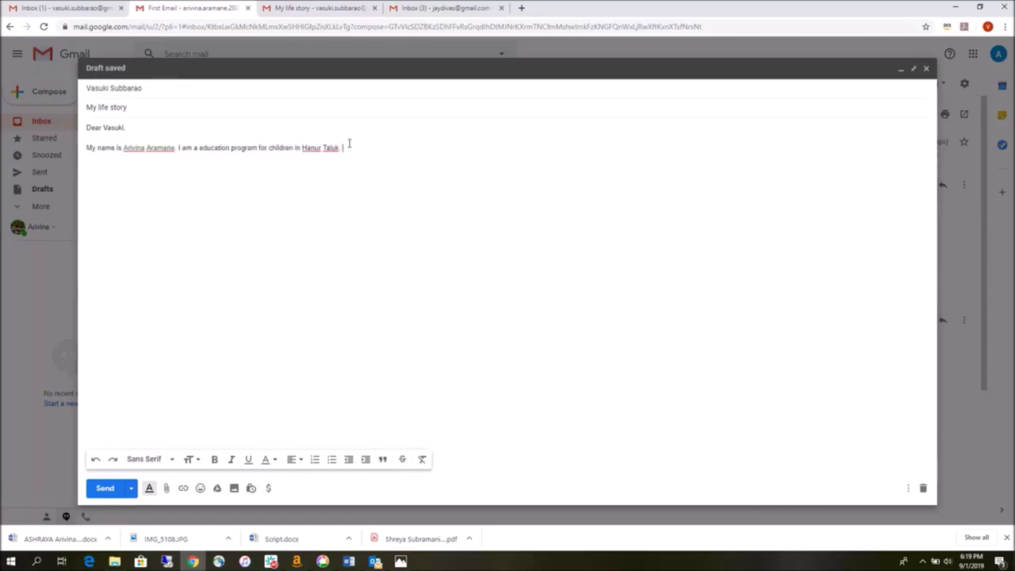
type("I want to tell you something a")
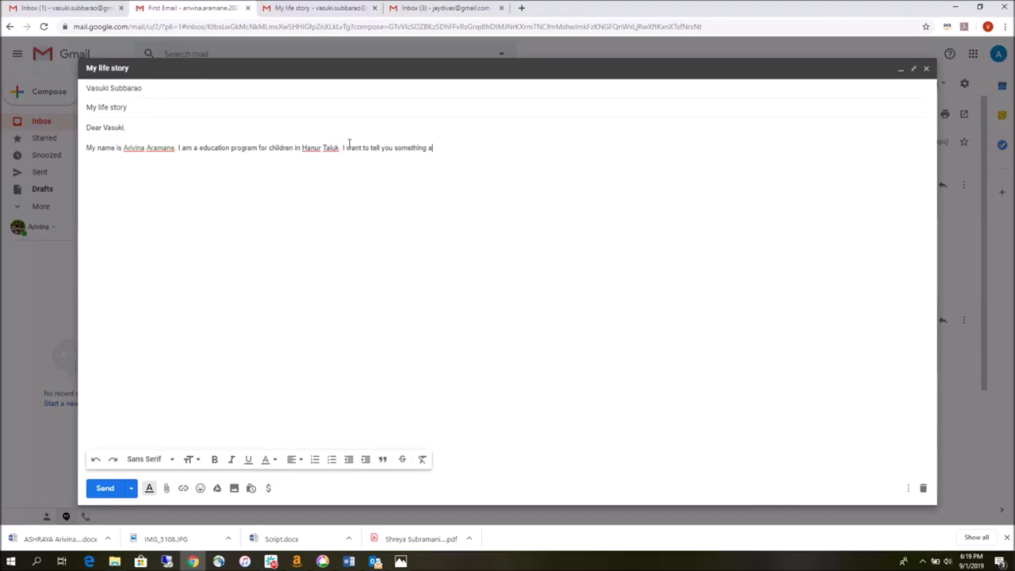
type("bout myself.")
- Start a numbered list with item 1 'I was started by ASHRAYA in June 2007'
left_click(314, 462)
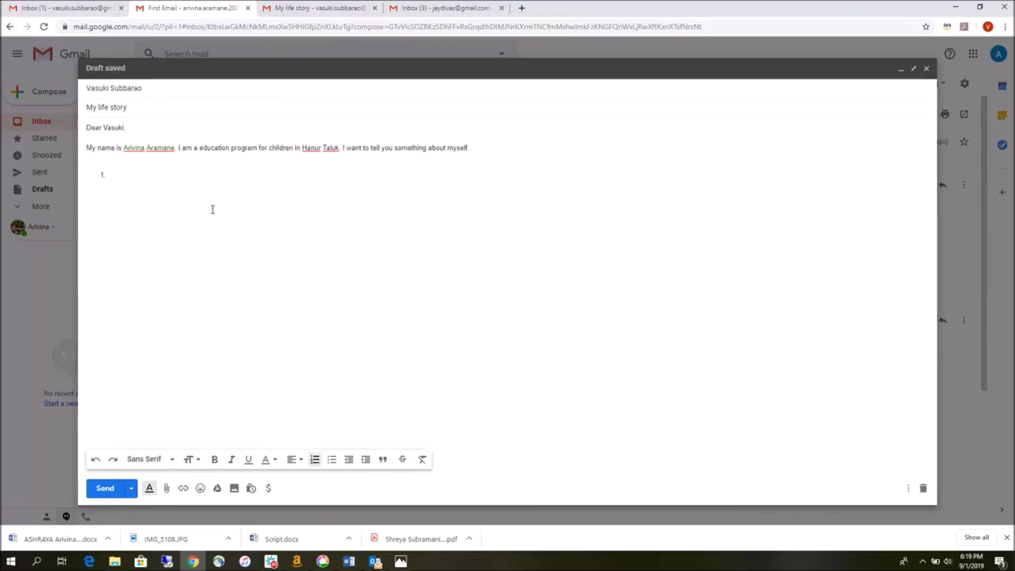
type("I was started in")
key("BackSpace")
key("BackSpace")
type("by ASHRAYA in june 2007")
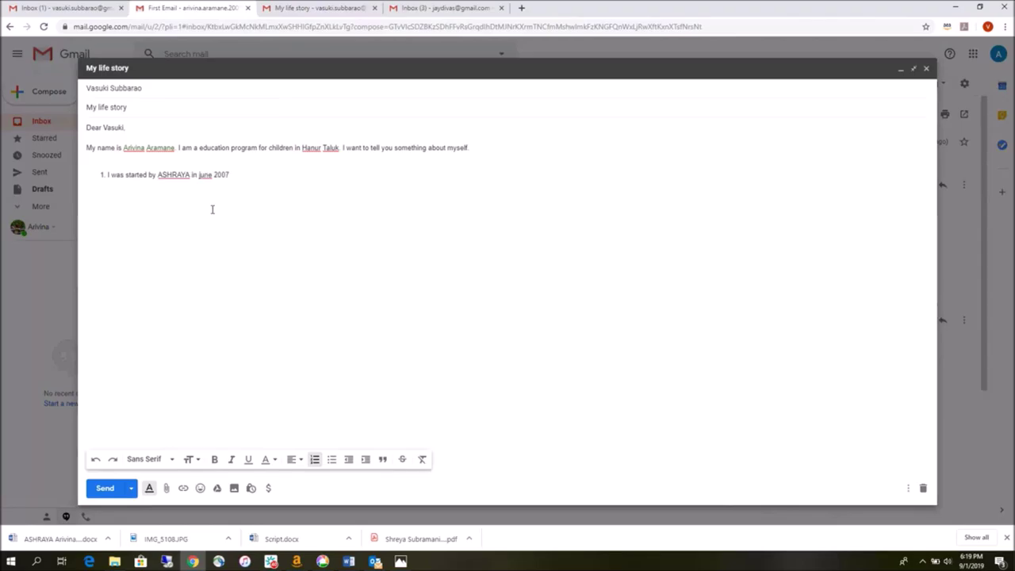
key("ctrl+Left")
key("ctrl+Left")
key("Delete")
type("J")
- Add list item 2 'I operate in 9 schools in Hanur Taluk'
left_click(233, 176)
key("Return")
type("I op")
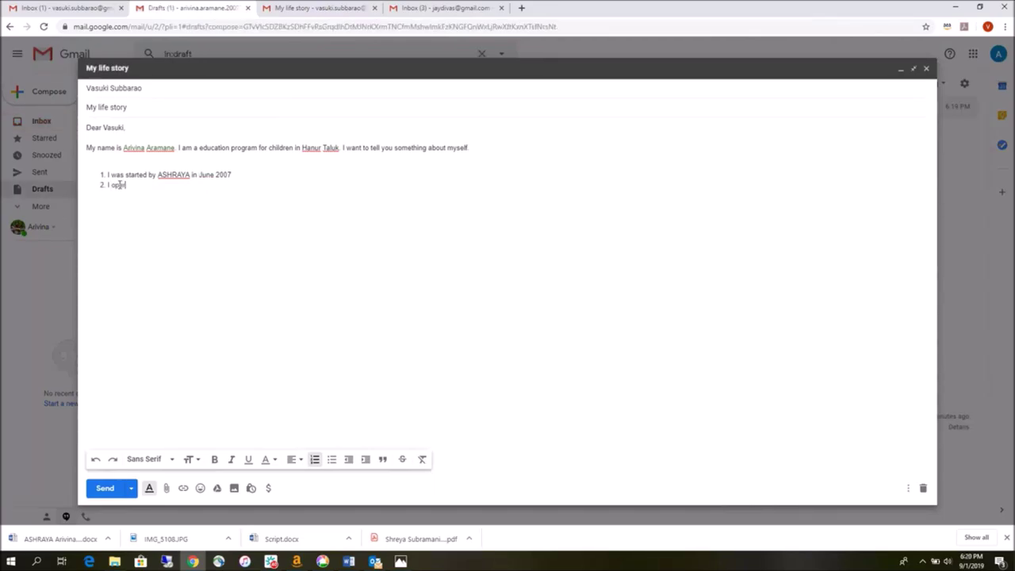
type("erate in 9 schools in Hanu")
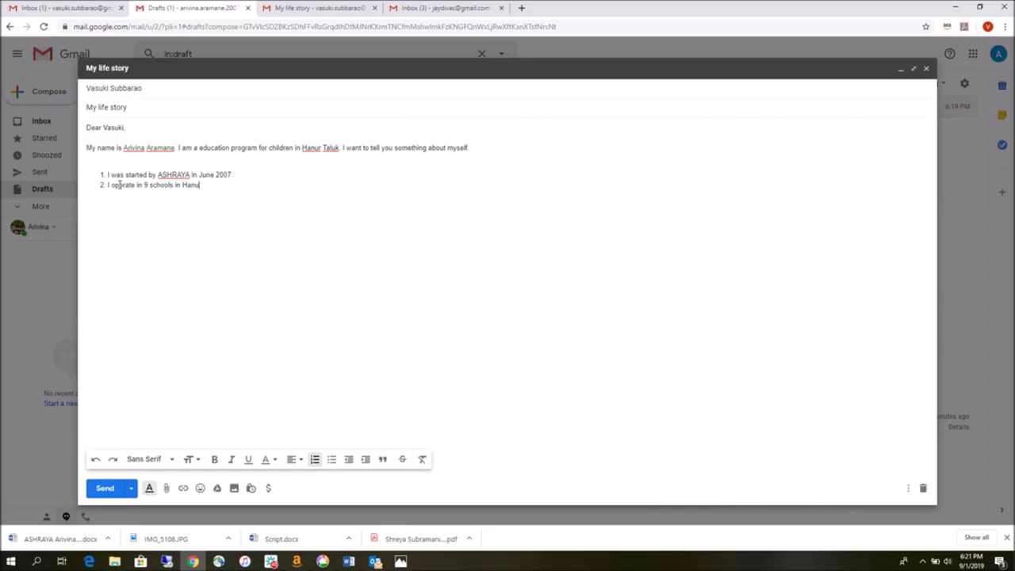
type("r Taluk")
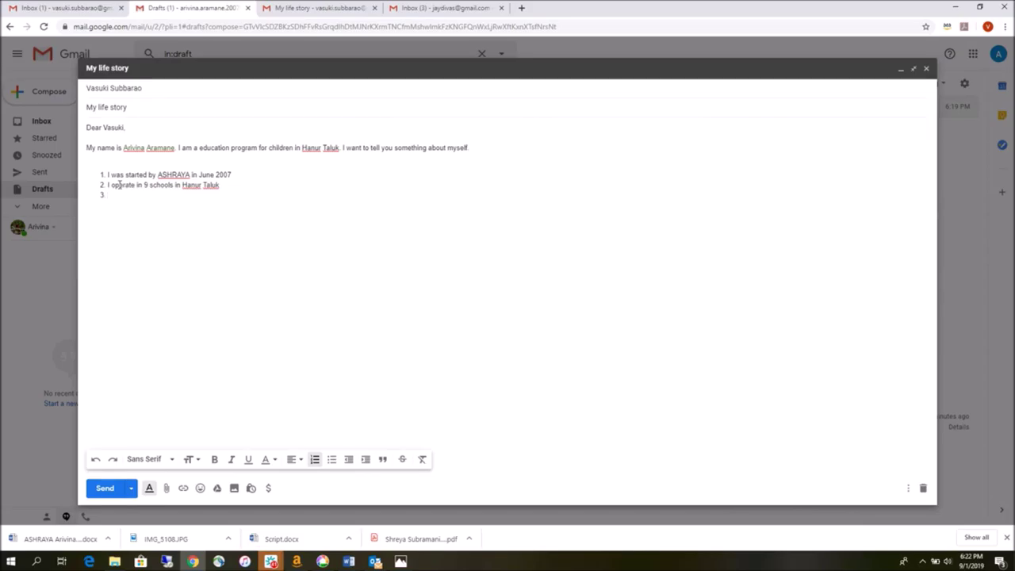
- Add item 3 listing the programs run and item 4 'I work with 1200 students every year', then start item 5
type("I run the following programs - science club, computer club, ")
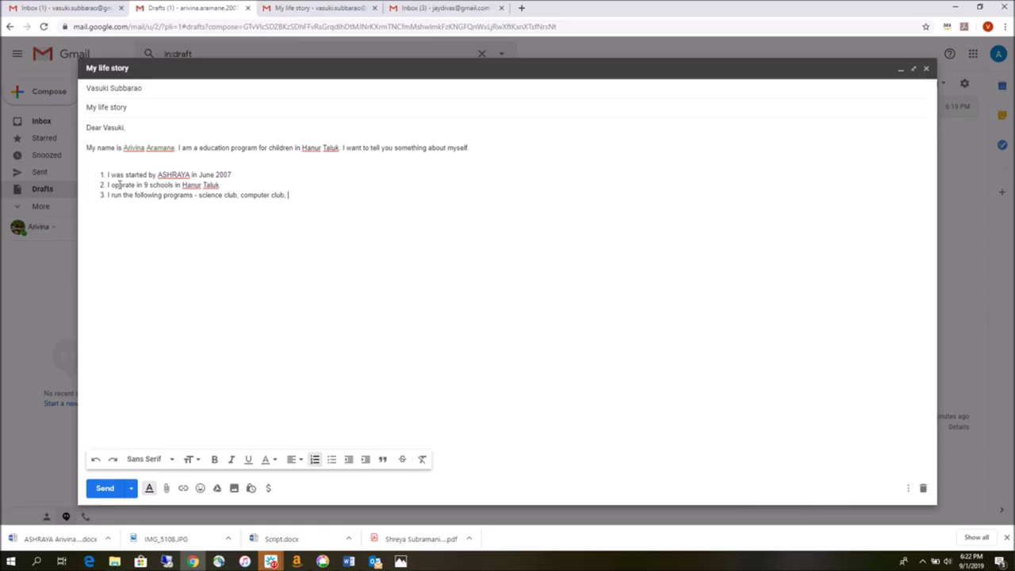
type("art program, library program , boo")
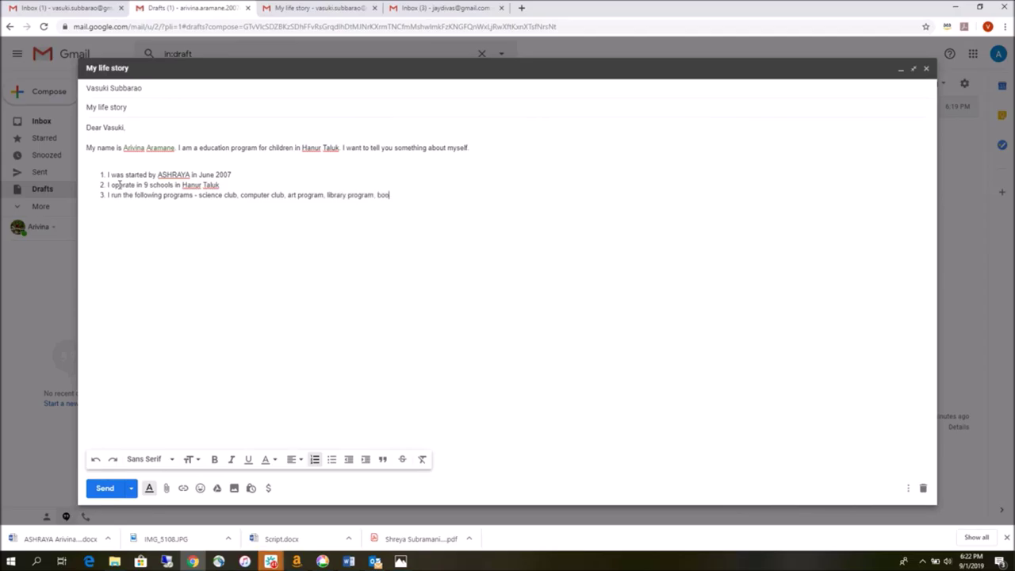
type("k of the month progra")
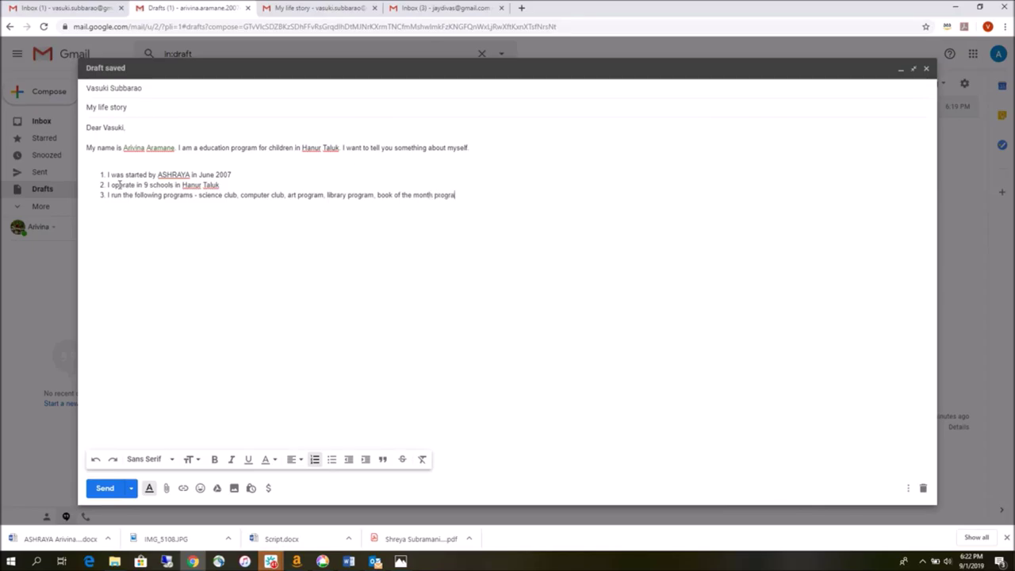
type("m and story writing program")
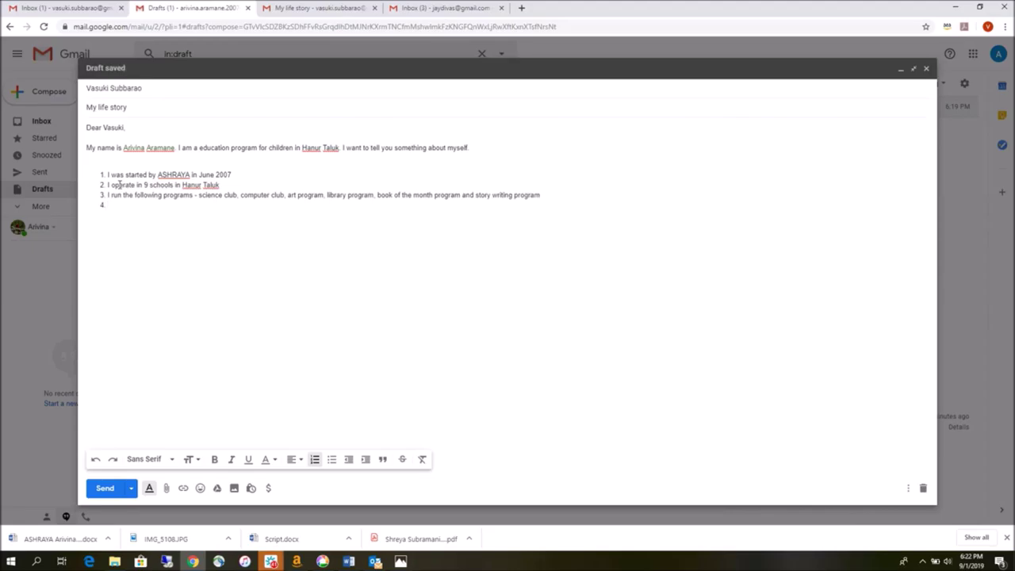
type("I work with 1200 students")
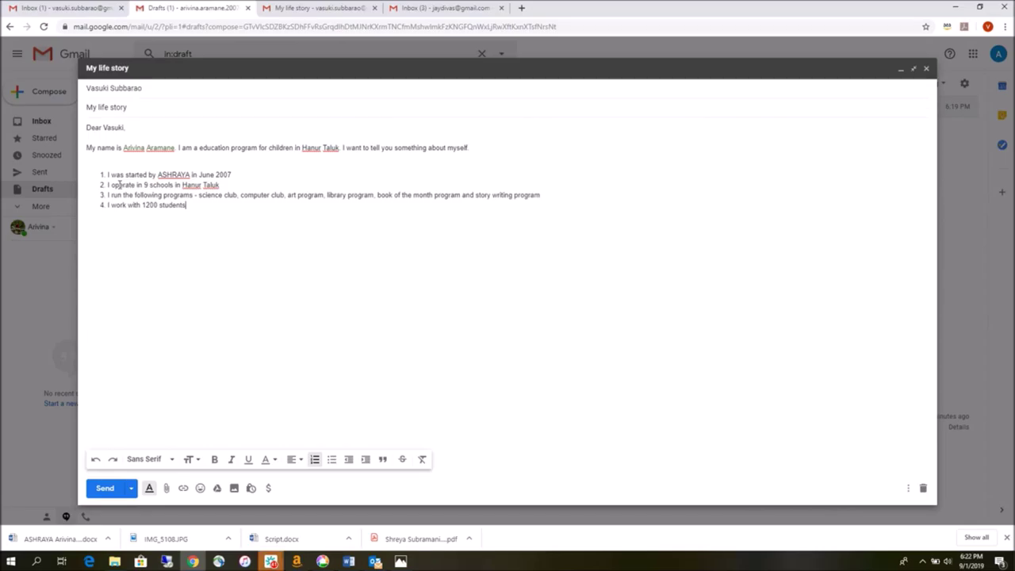
type(" every year")
key("Return")
- Remove the empty fifth item and try indenting the four-item list, leaving it at its original indent
left_click(315, 460)
left_click_drag(220, 205, 97, 174)
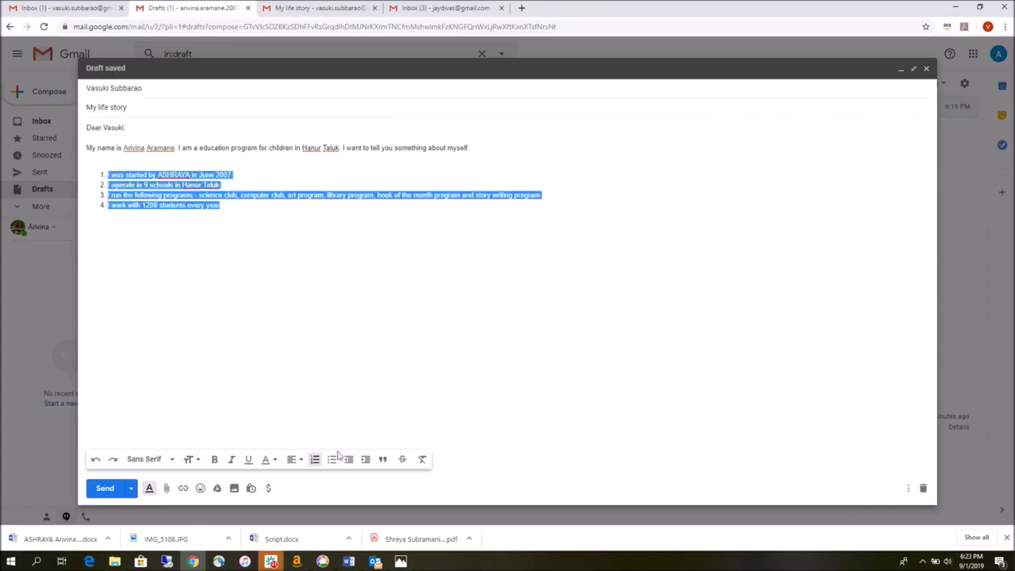
left_click(366, 464)
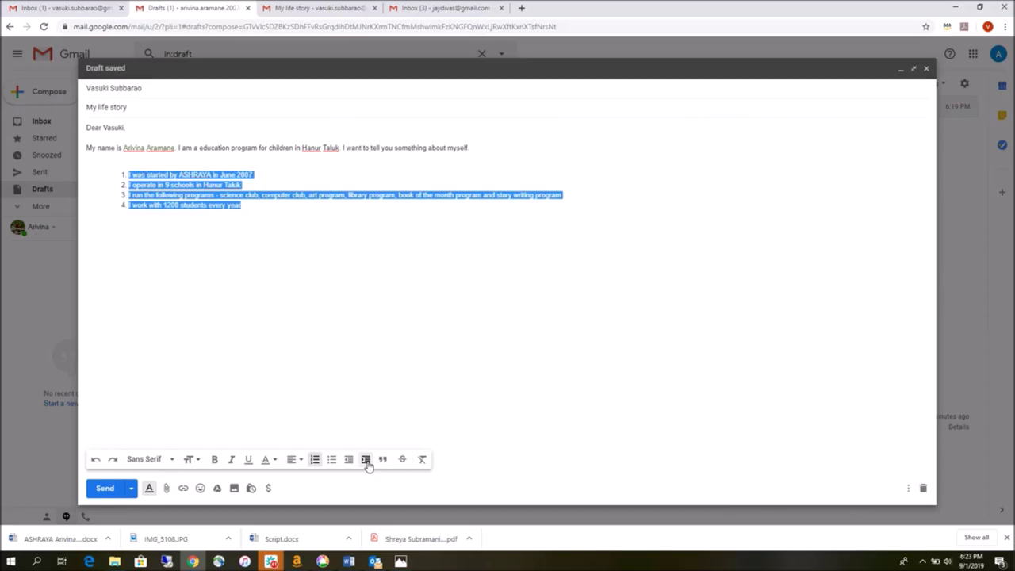
left_click(366, 464)
left_click(366, 464)
left_click(349, 463)
left_click(349, 462)
left_click(349, 462)
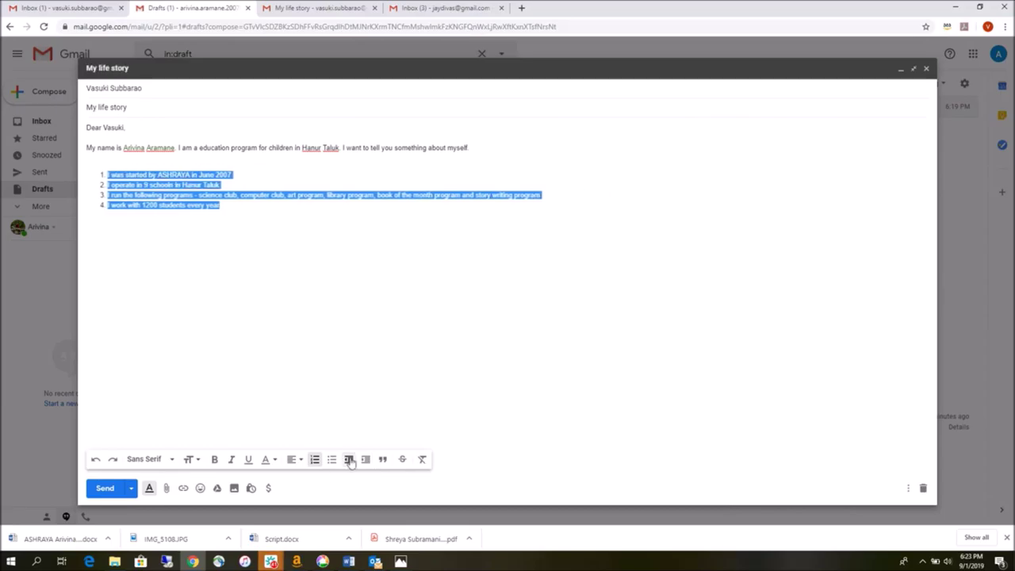
left_click(366, 459)
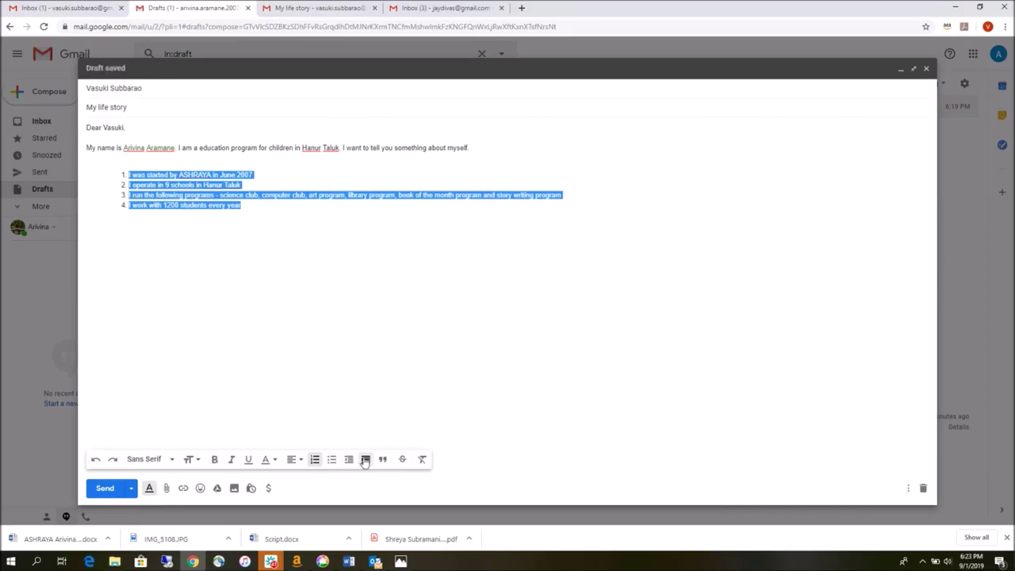
left_click(366, 460)
left_click(349, 463)
left_click(349, 462)
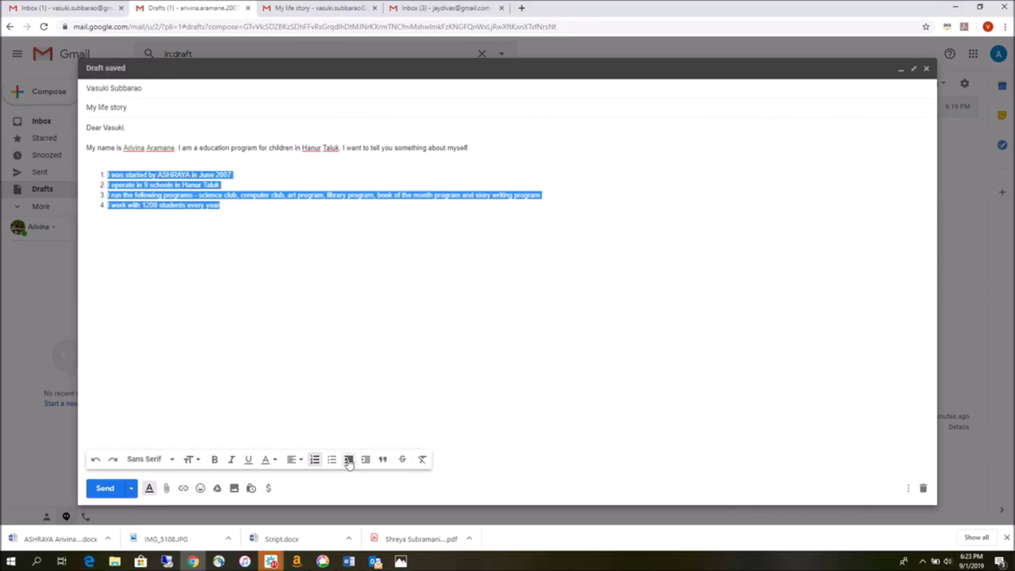
- Add a plain unnumbered line below item 4
left_click(223, 206)
key("Return")
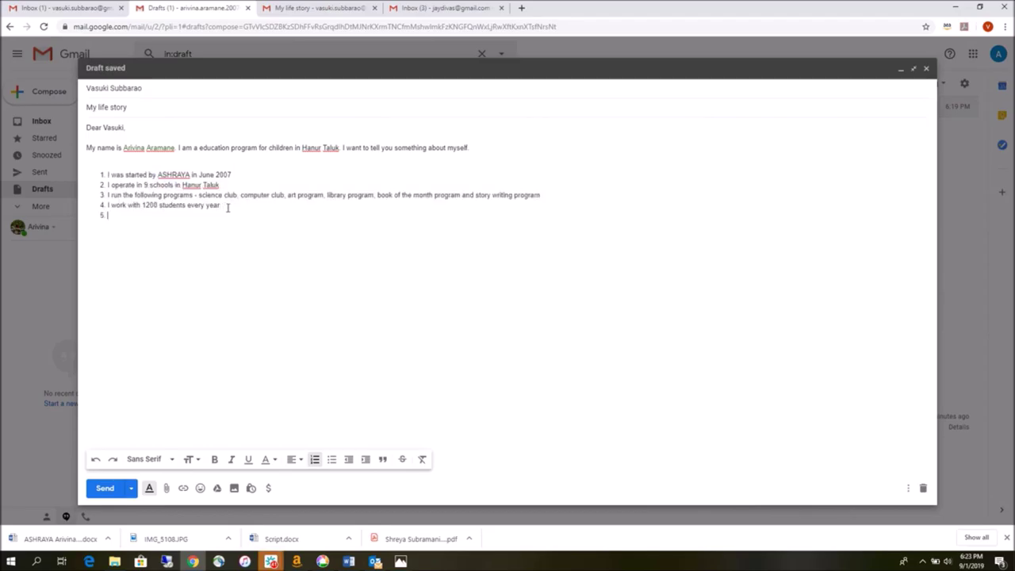
left_click(313, 460)
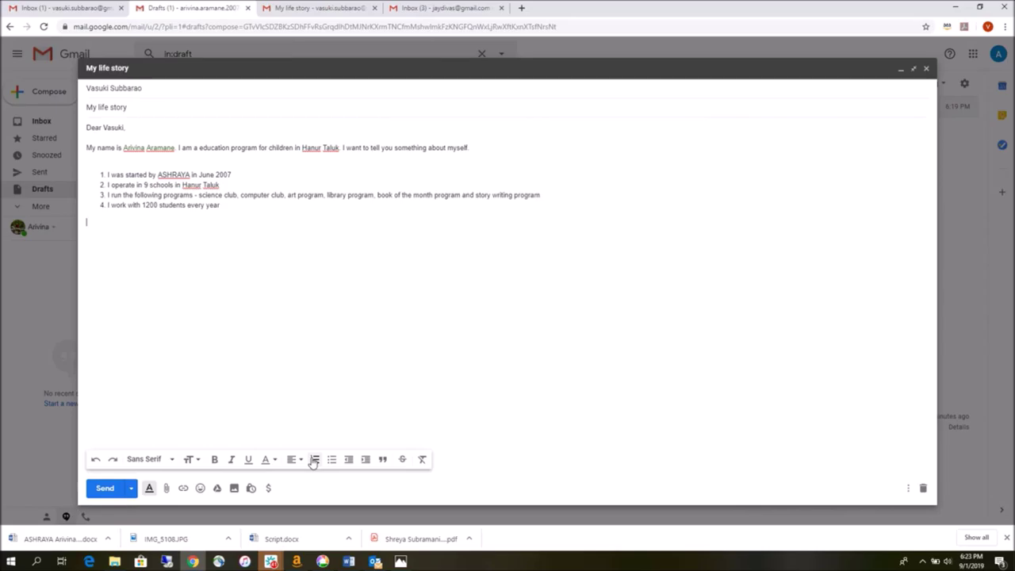
- Write the closing paragraph asking the recipient to come and teach the students photography
type("We ")
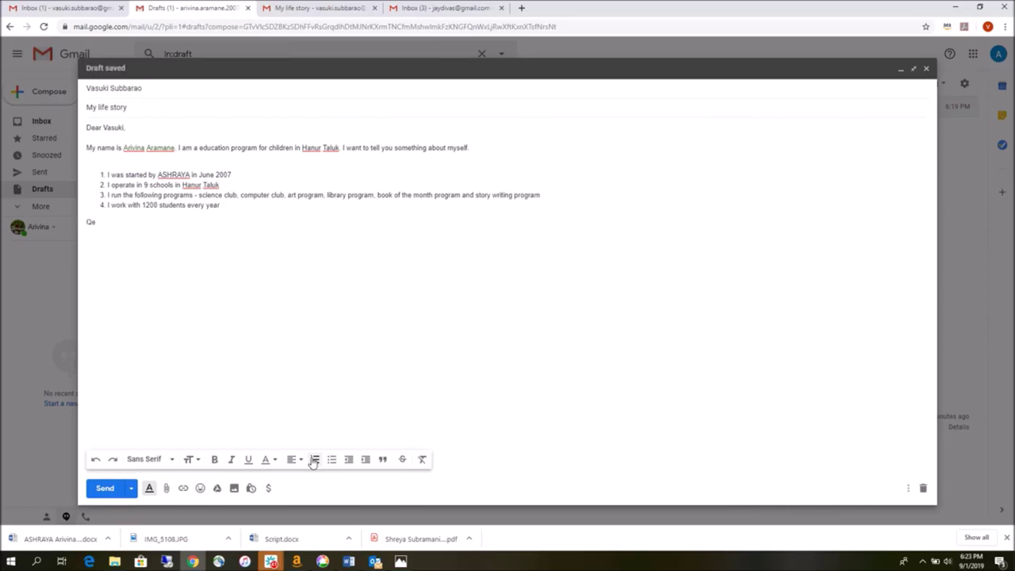
type("need your help t")
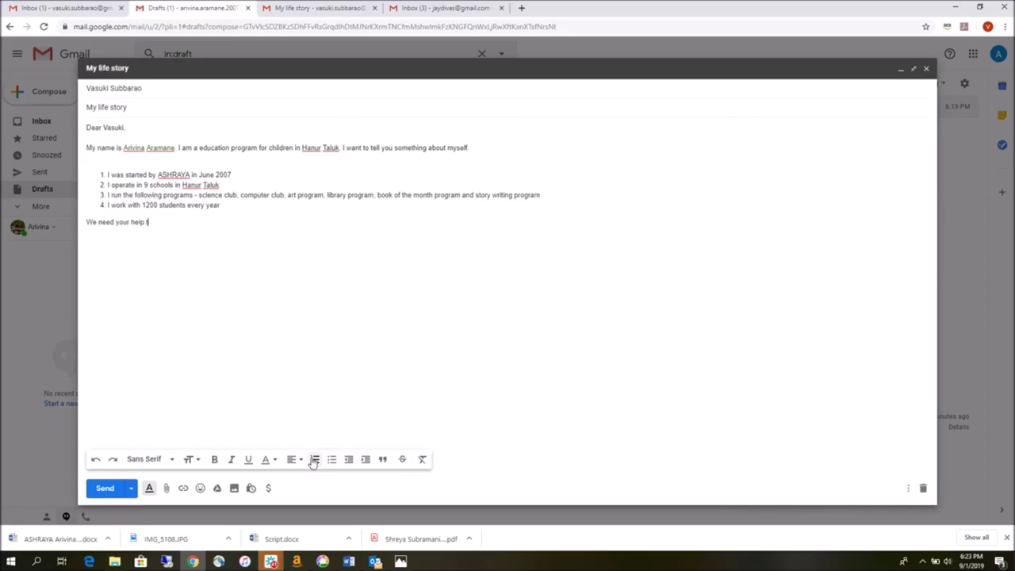
type("o run our programs. Ca")
type("you help us")
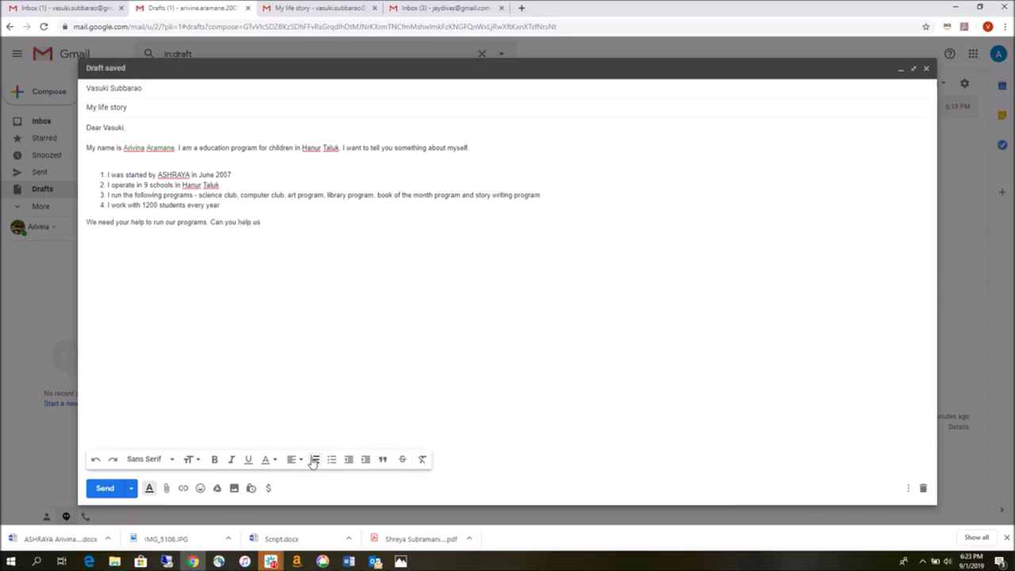
type("? We would like you to come")
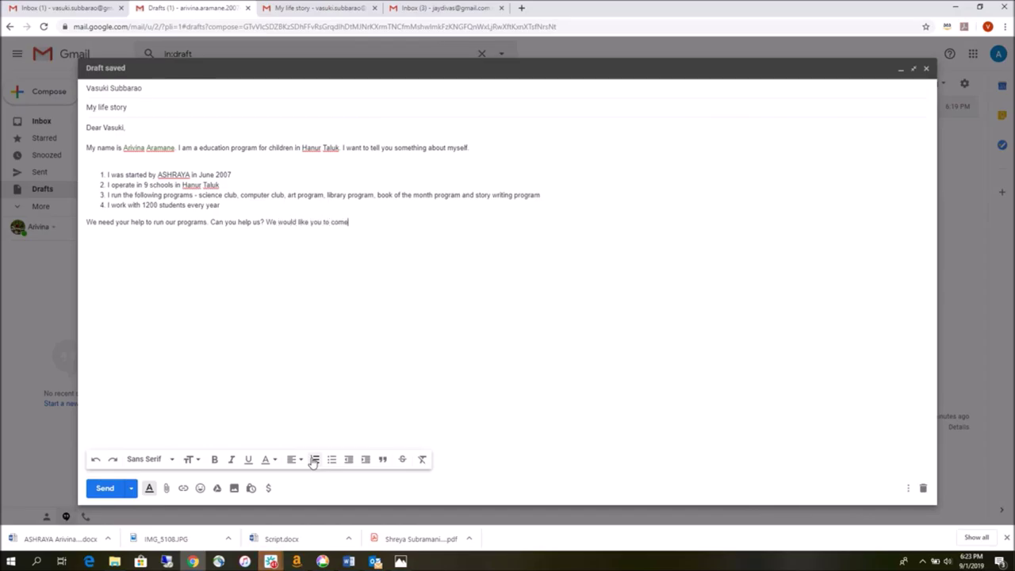
type(" and ")
type("teac")
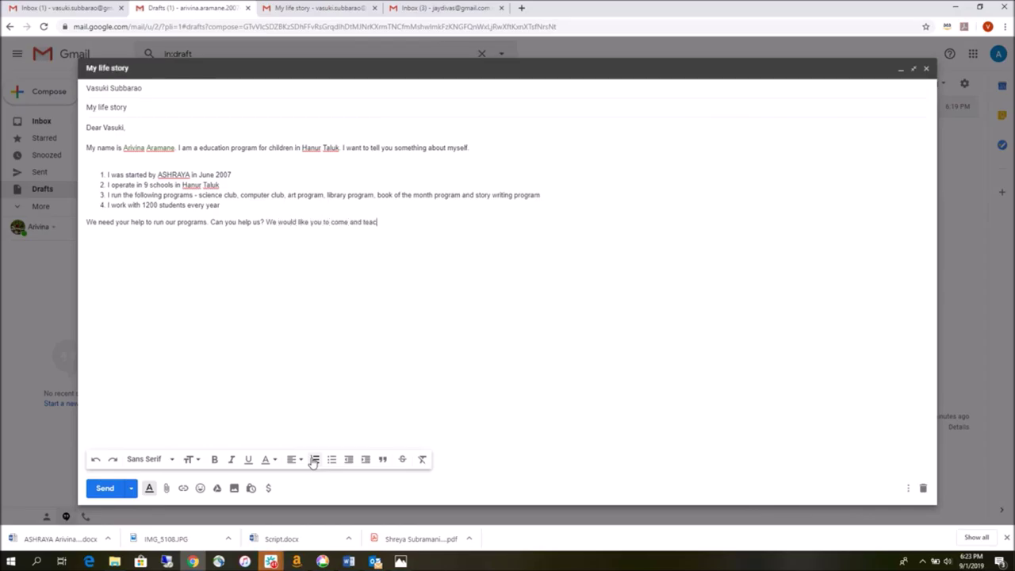
type("h out students a")
type("bout")
type(" ph")
type("oho")
key("BackSpace")
key("BackSpace")
type("top")
key("BackSpace")
key("BackSpace")
type("ddd")
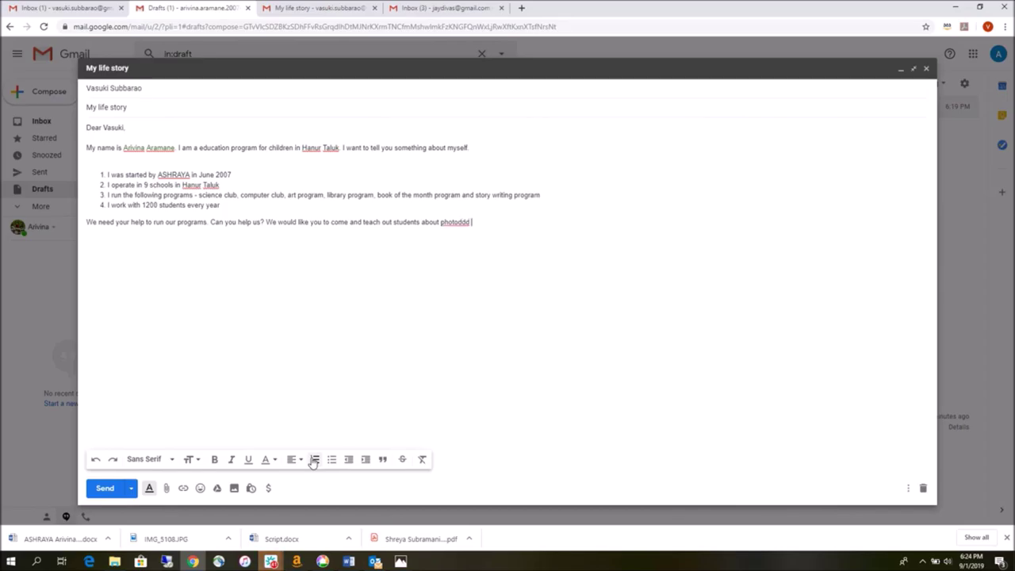
key("BackSpace")
key("BackSpace")
key("BackSpace")
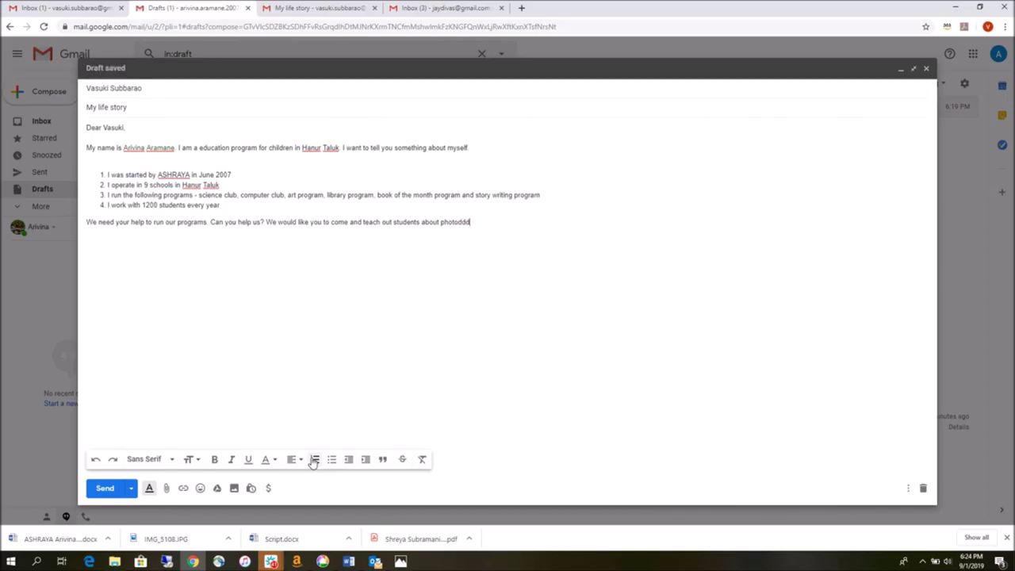
type("graphy. We look forward to hearing from you ")
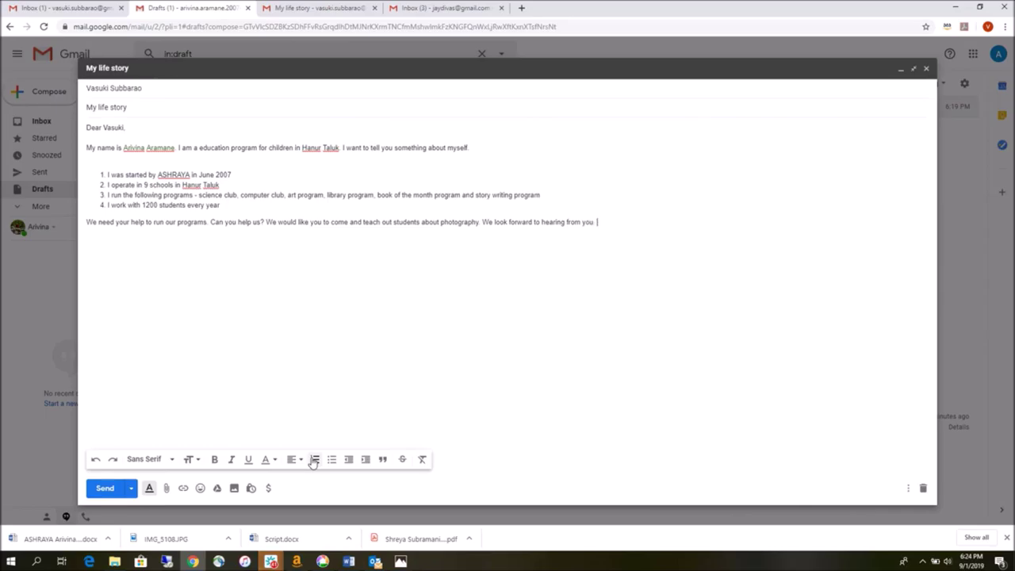
type("Outr")
key("BackSpace")
key("BackSpace")
key("BackSpace")
type("r stduents")
key("BackSpace")
key("BackSpace")
key("BackSpace")
key("BackSpace")
key("BackSpace")
key("BackSpace")
type("udn")
key("BackSpace")
type("ents would love")
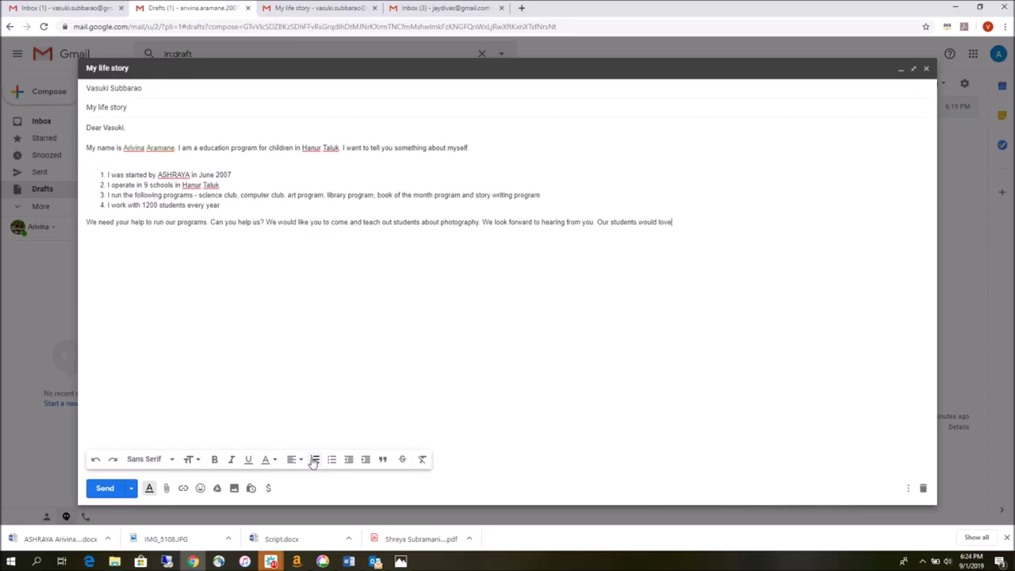
type(" to learn from you.")
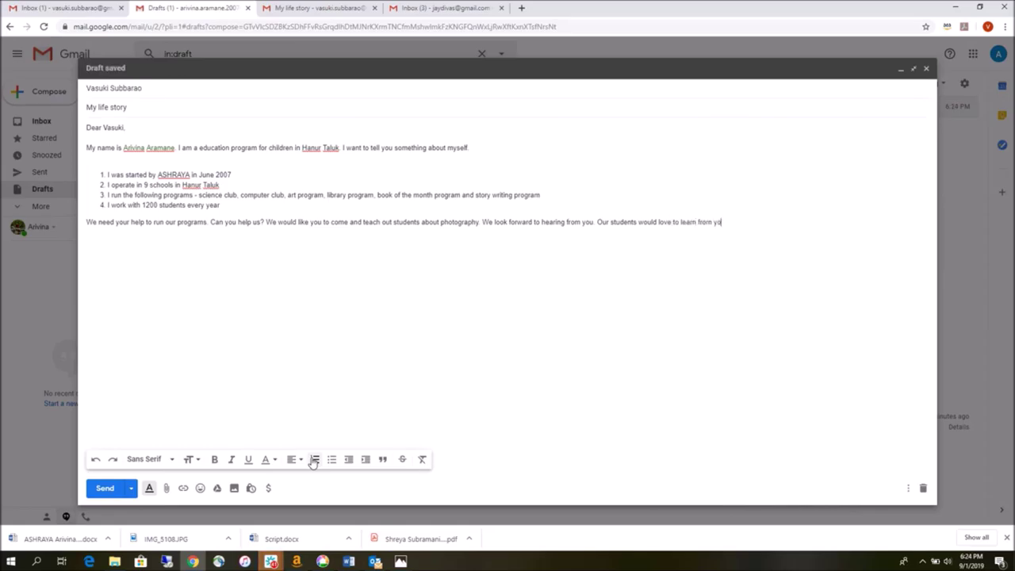
- Sign off with 'Regards' and the sender's name on the line below
key("Return")
type("Regards and")
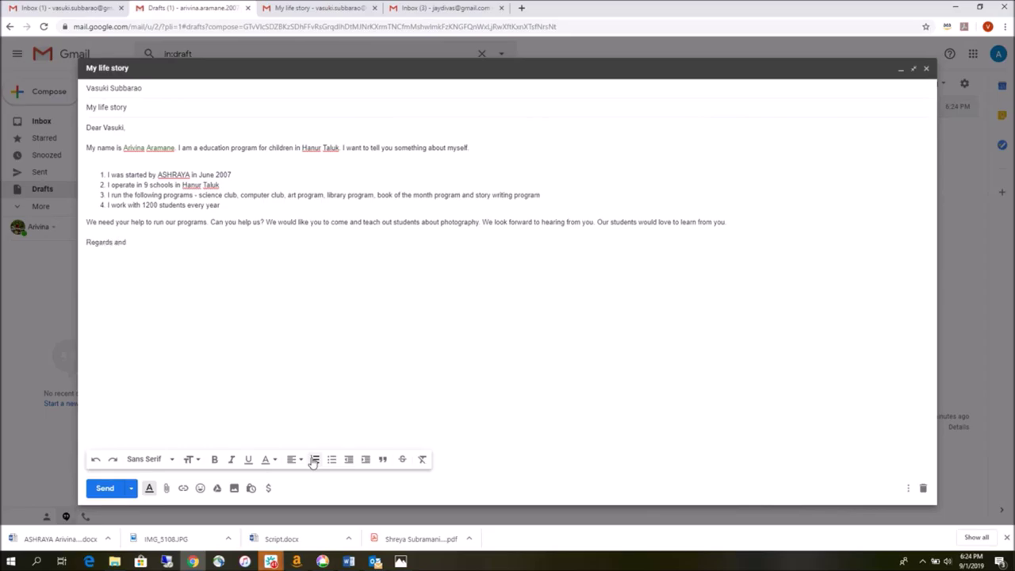
key("BackSpace")
key("BackSpace")
key("BackSpace")
key("Return")
key("Return")
type("Arivina Aramane")
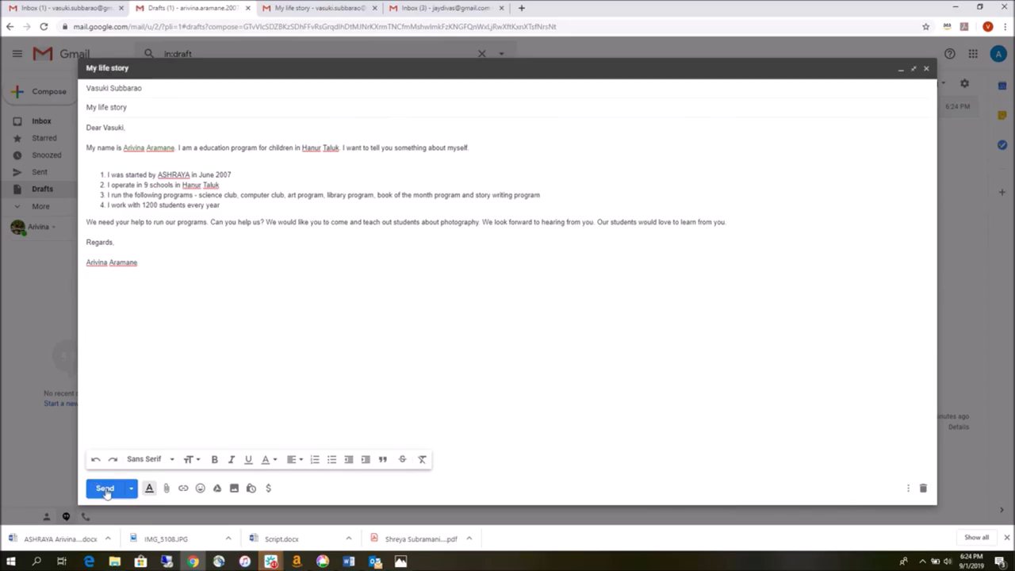
- Send the My life story email and reload the recipient's inbox until it arrives
left_click(106, 488)
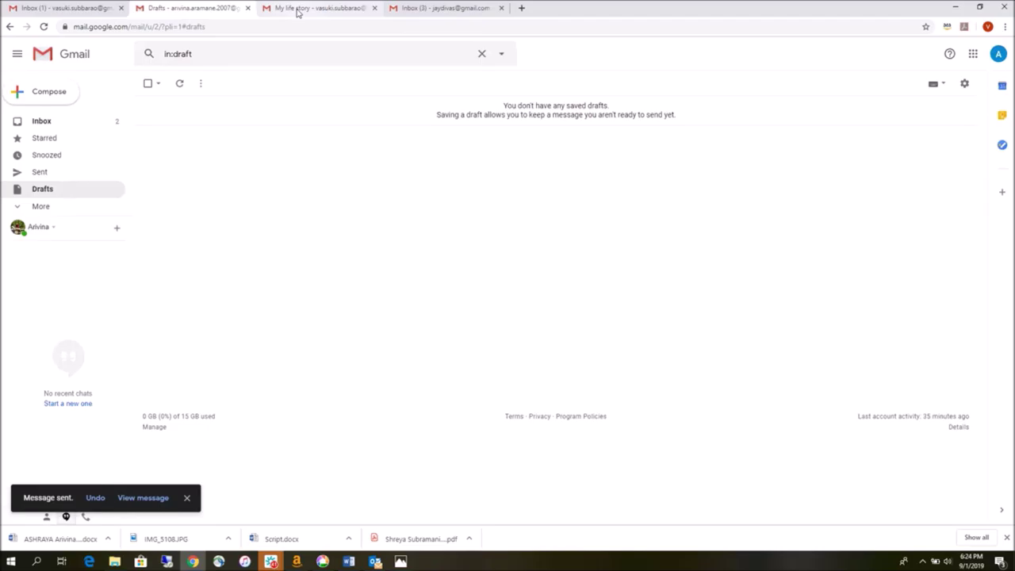
left_click(298, 11)
left_click(205, 89)
left_click(196, 25)
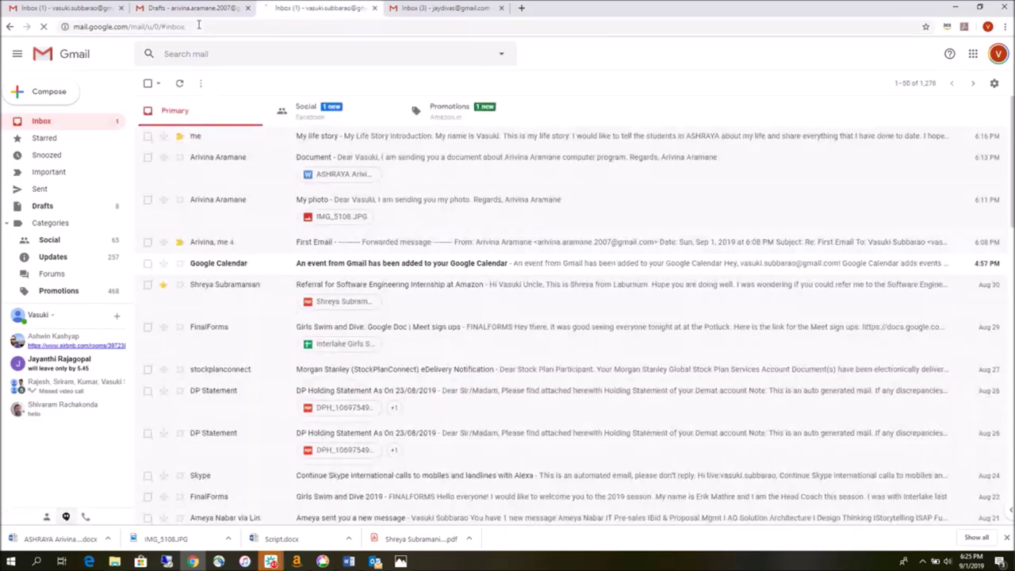
key("Return")
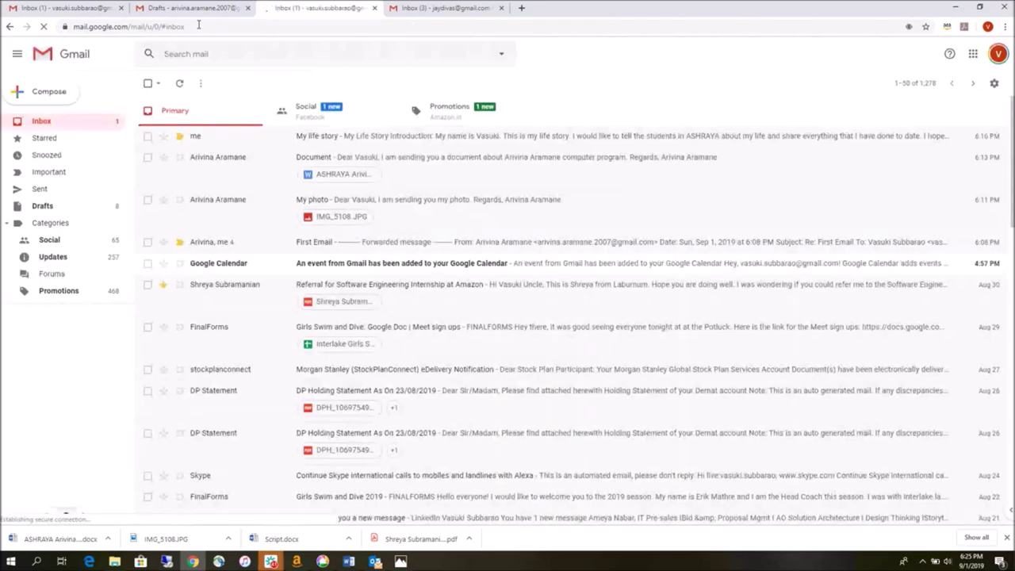
left_click(198, 25)
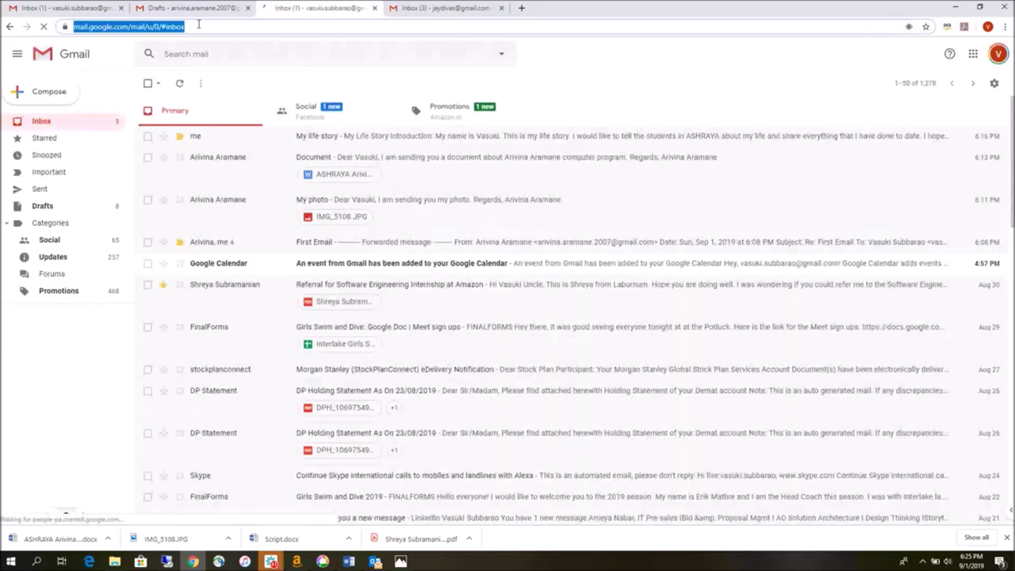
key("Return")
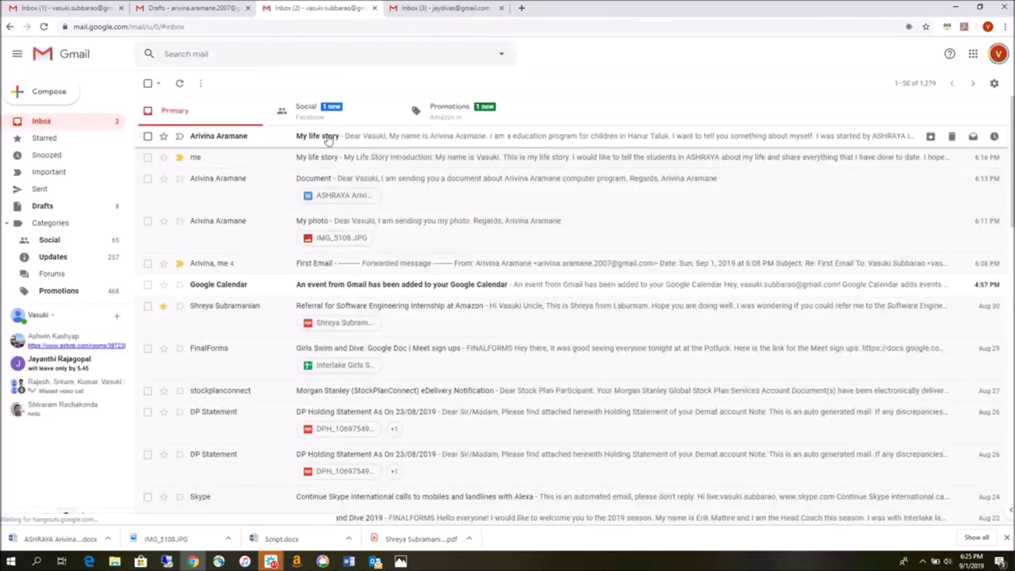
left_click(198, 7)
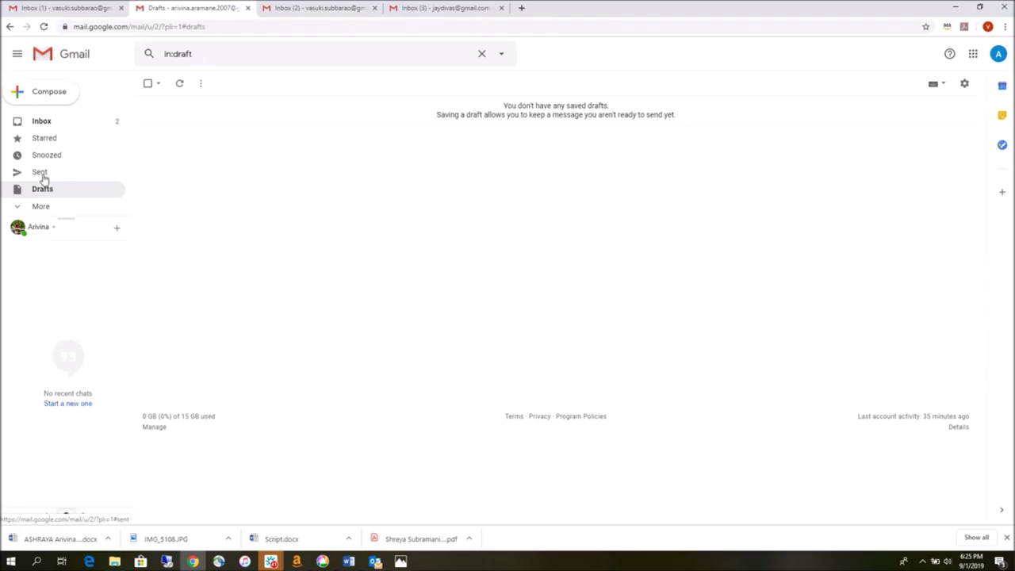
- Forward the sent My life story email from the Sent folder to the original recipient
left_click(44, 176)
left_click(340, 109)
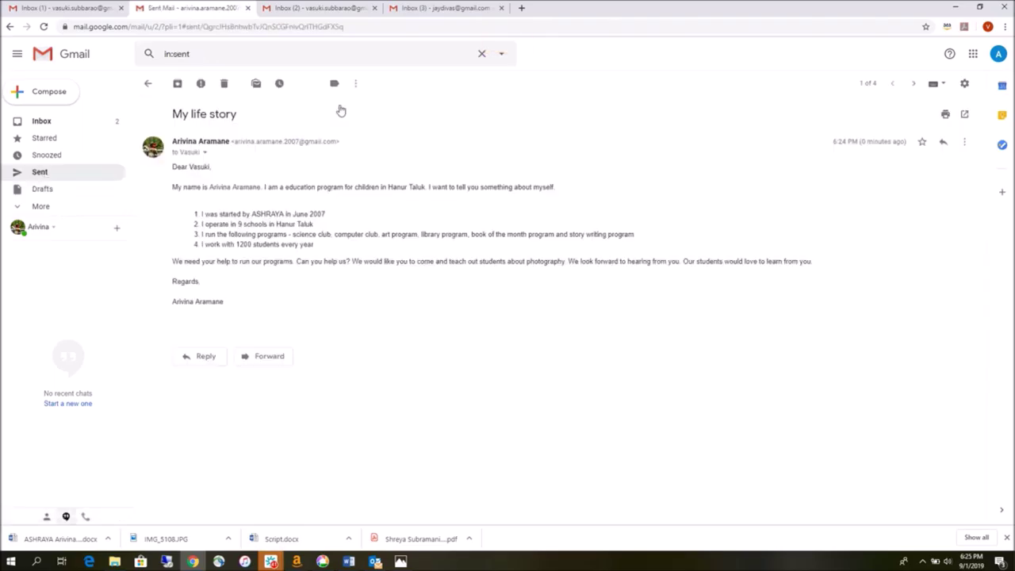
left_click(963, 142)
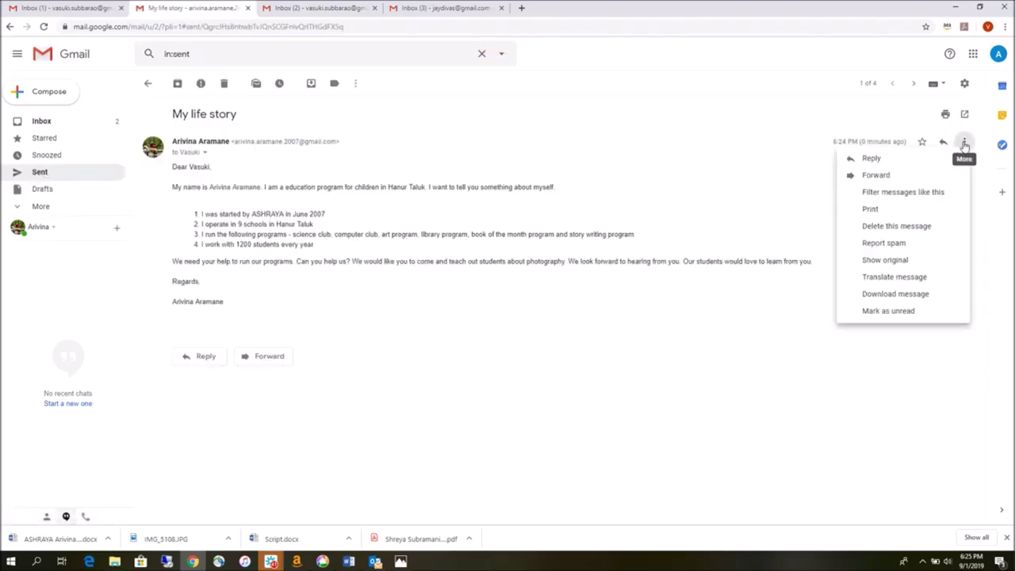
left_click(876, 175)
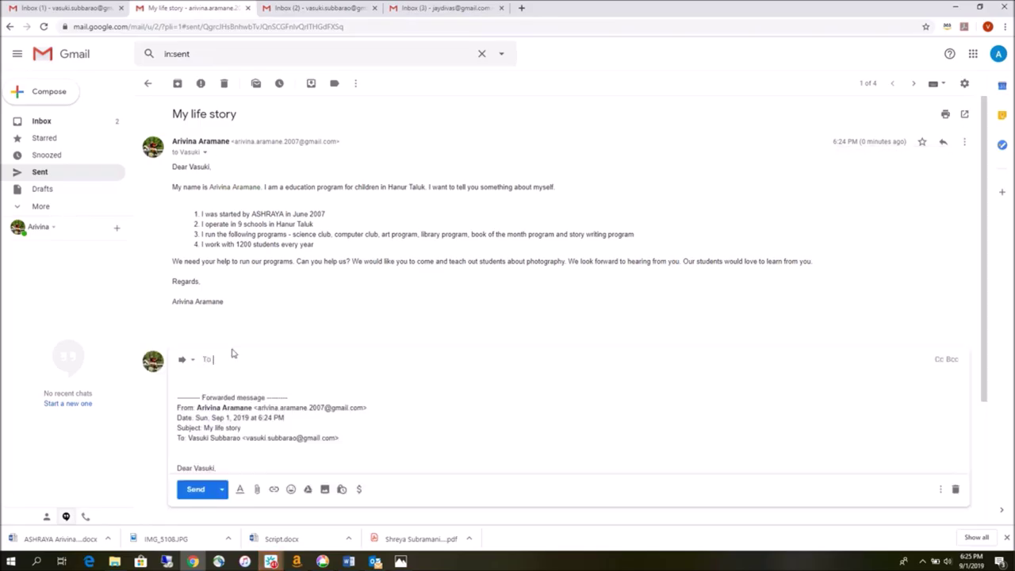
type("vas")
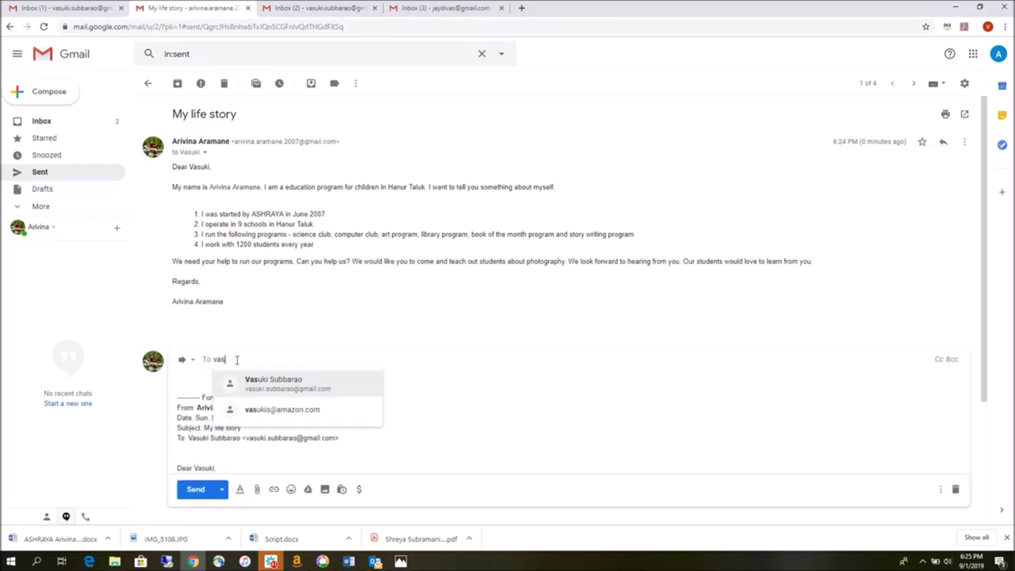
left_click(277, 384)
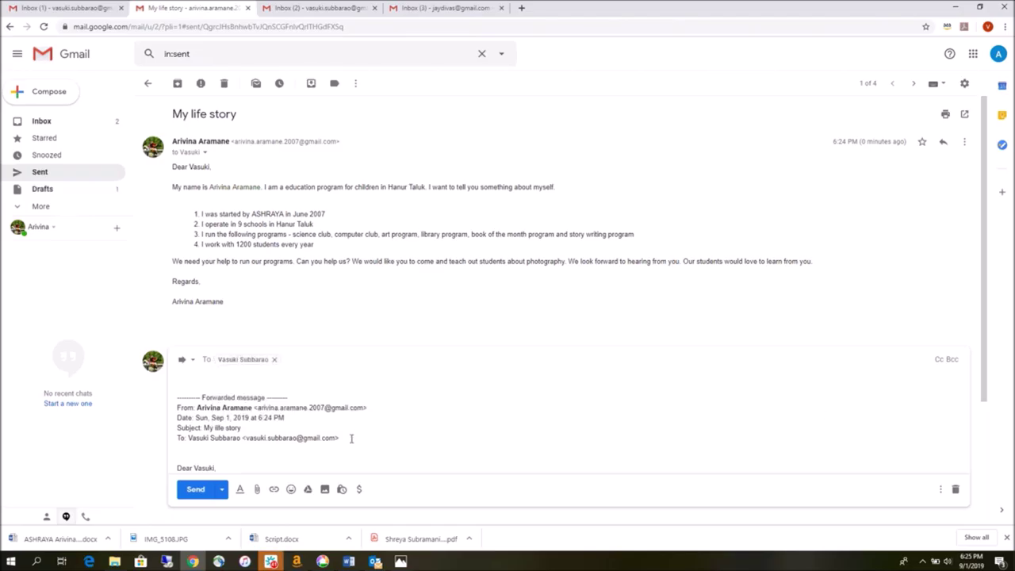
- Delete the forwarded-message header lines and make the subject editable in full compose
left_click_drag(351, 438, 141, 397)
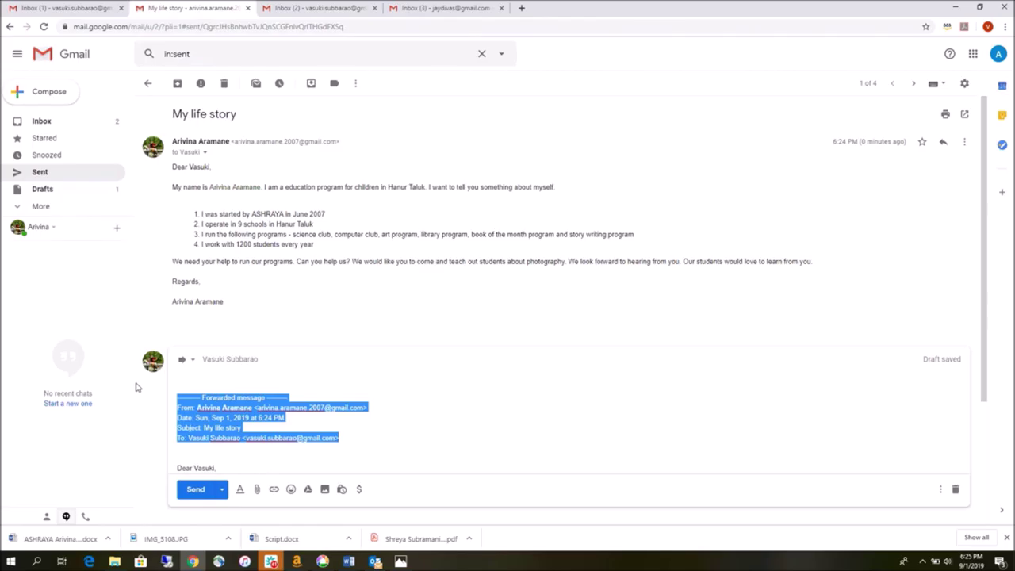
key("BackSpace")
key("Delete")
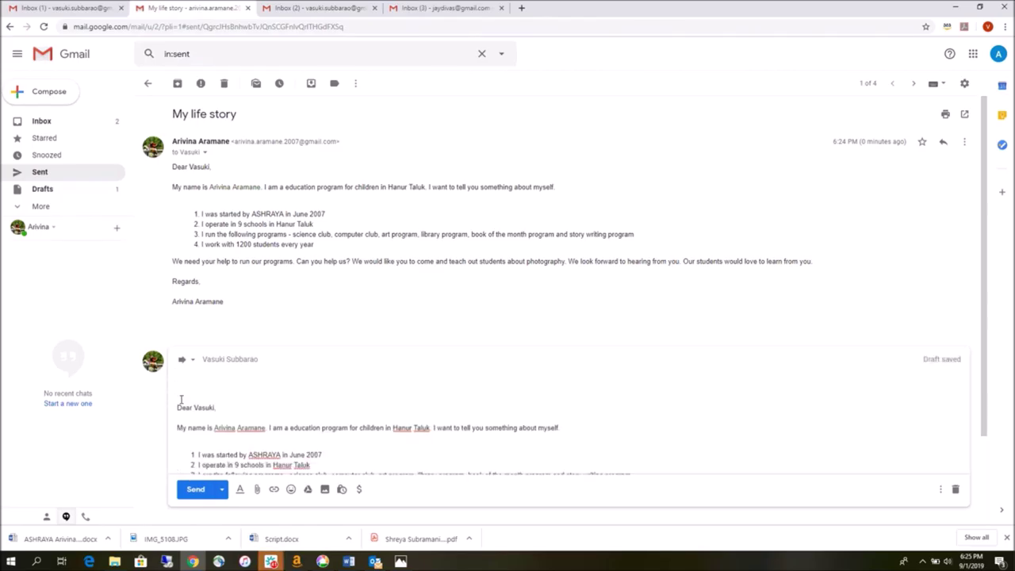
key("Delete")
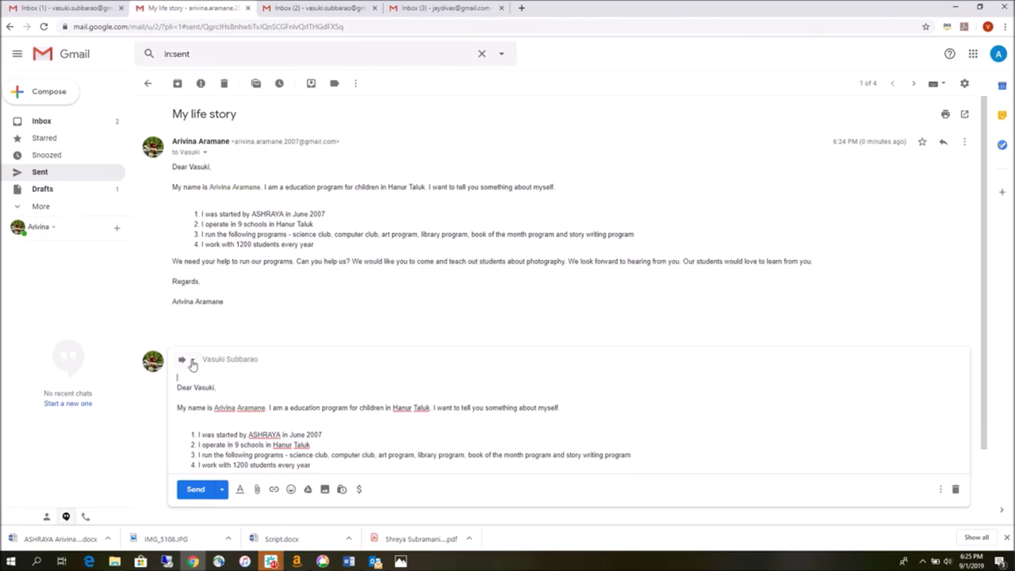
left_click(192, 361)
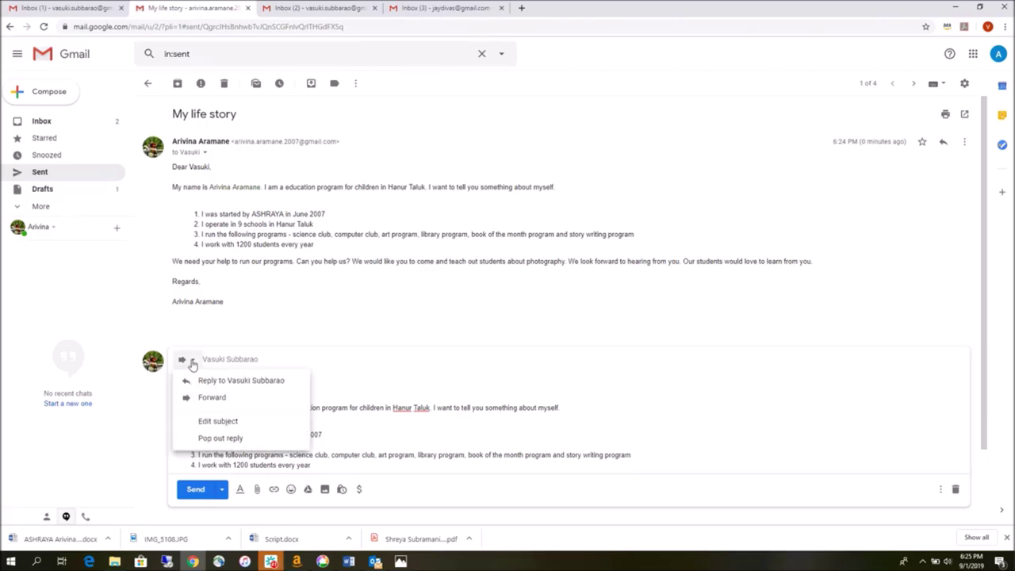
left_click(218, 420)
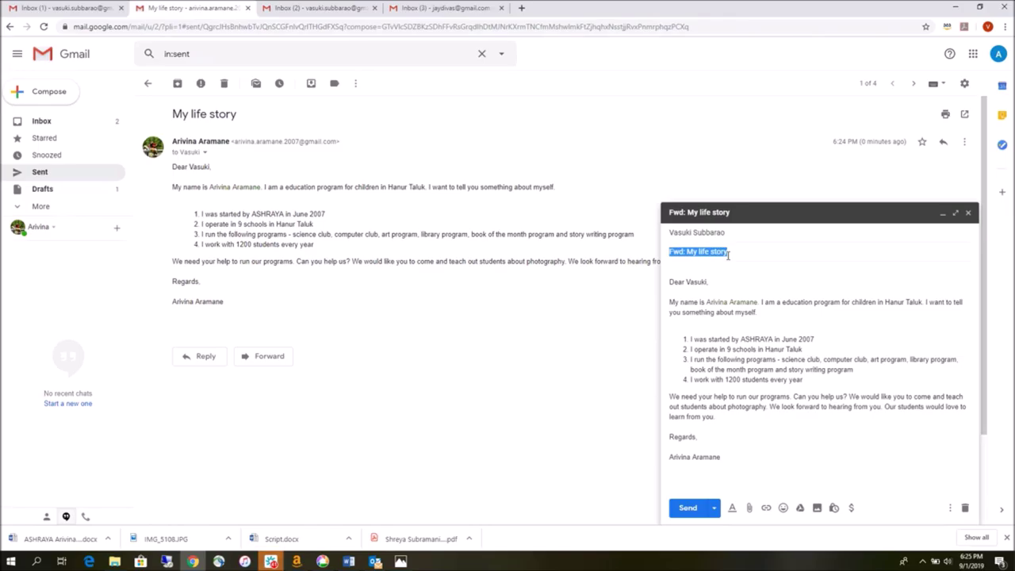
- Change the subject to 'A sincere request for help' and send the forward
left_click_drag(731, 252, 665, 248)
type("A sincee")
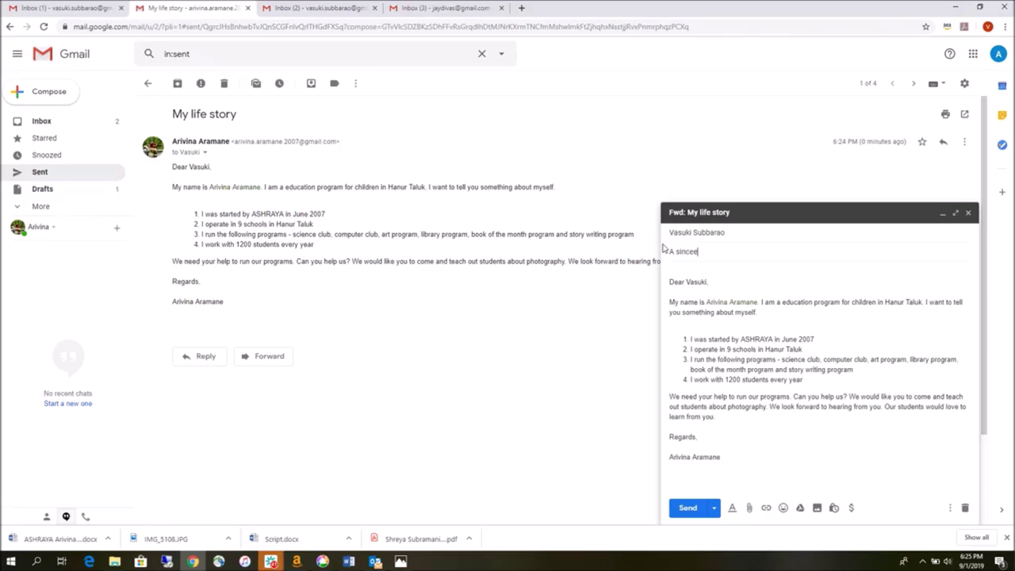
key("BackSpace")
type("re request for help")
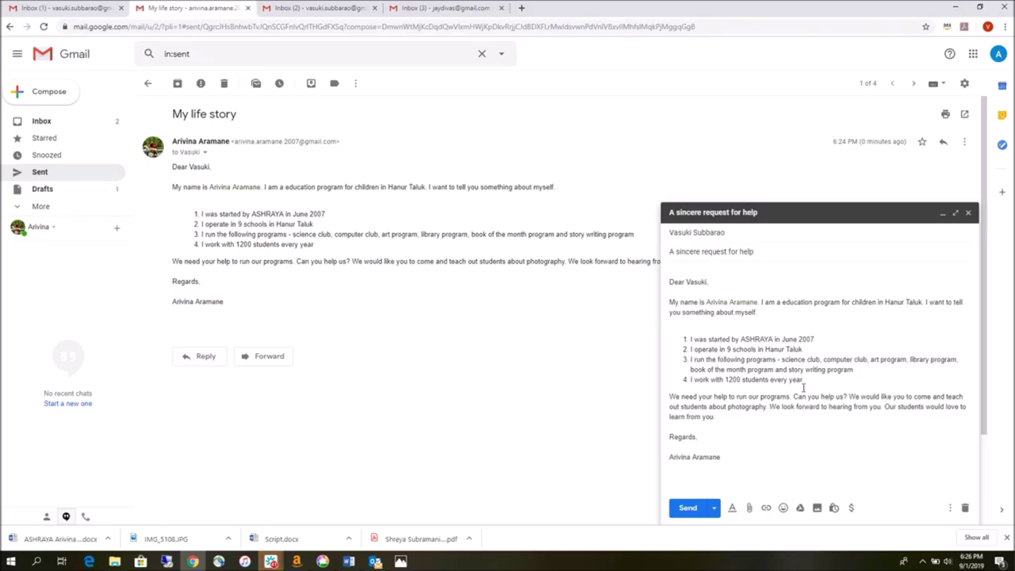
left_click_drag(805, 381, 689, 339)
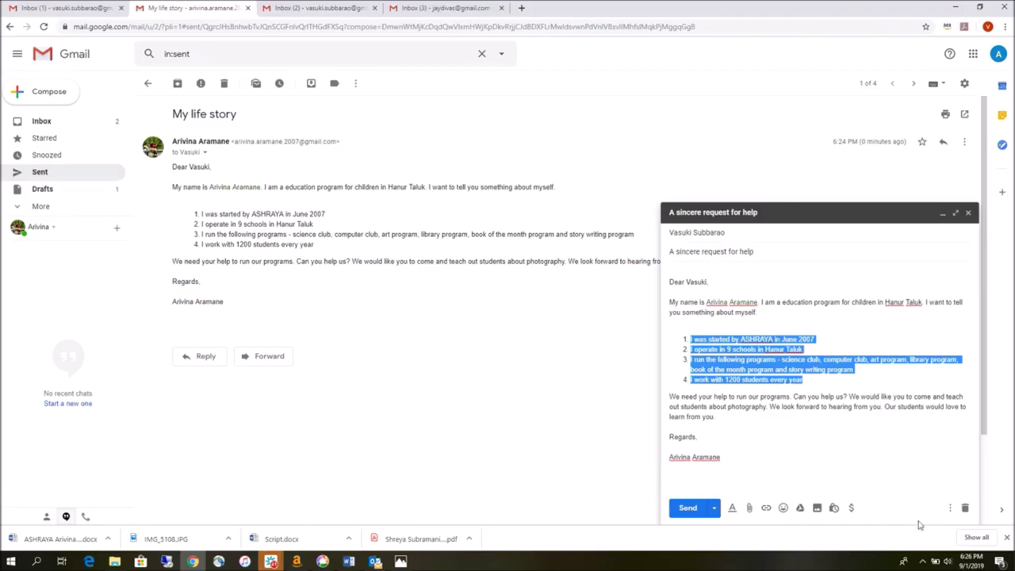
left_click(809, 461)
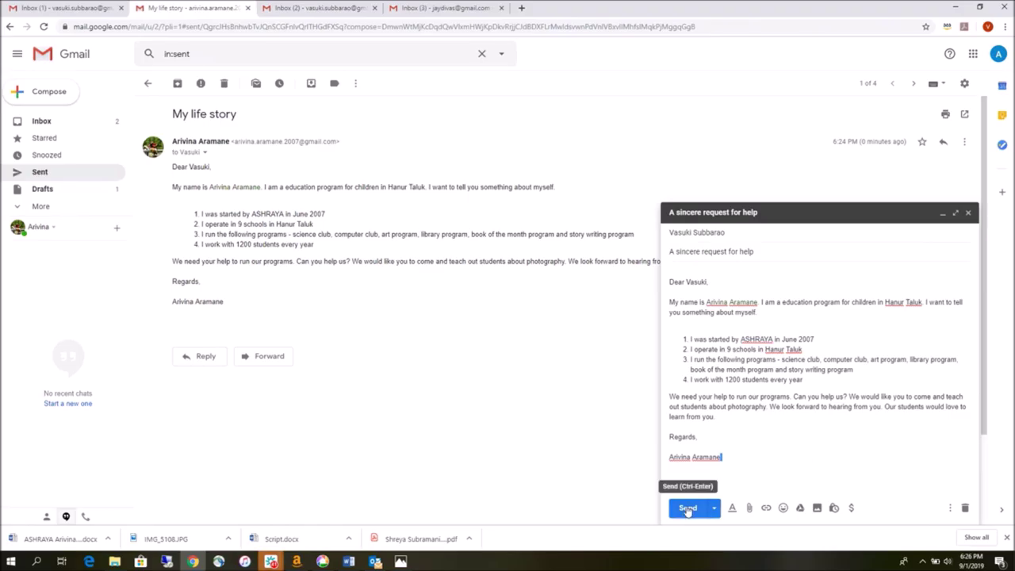
left_click(687, 509)
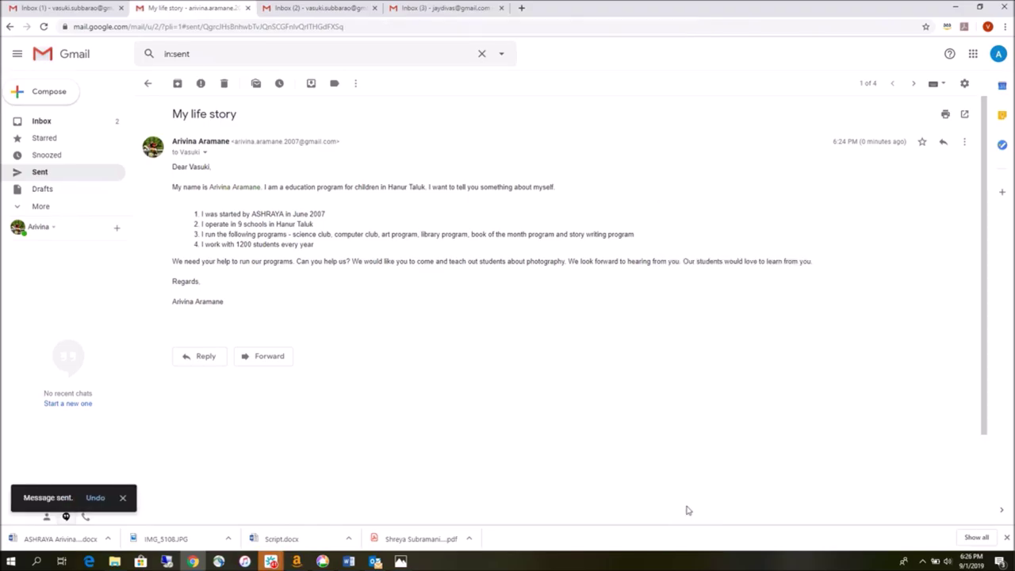
- Reload the recipient's inbox until 'A sincere request for help' arrives, then open it
left_click(307, 11)
left_click(170, 27)
key("Return")
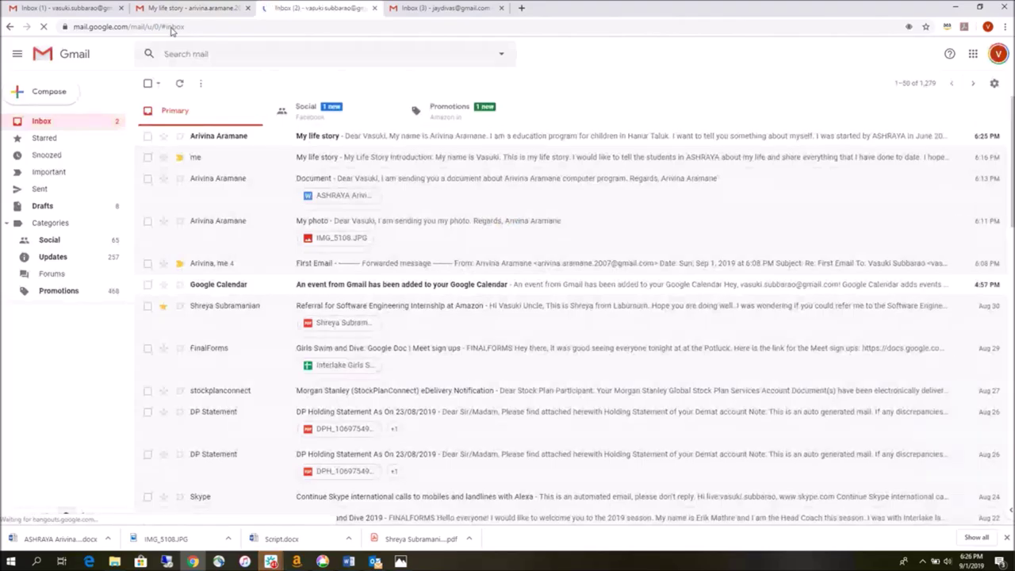
left_click(173, 28)
key("Return")
left_click(195, 26)
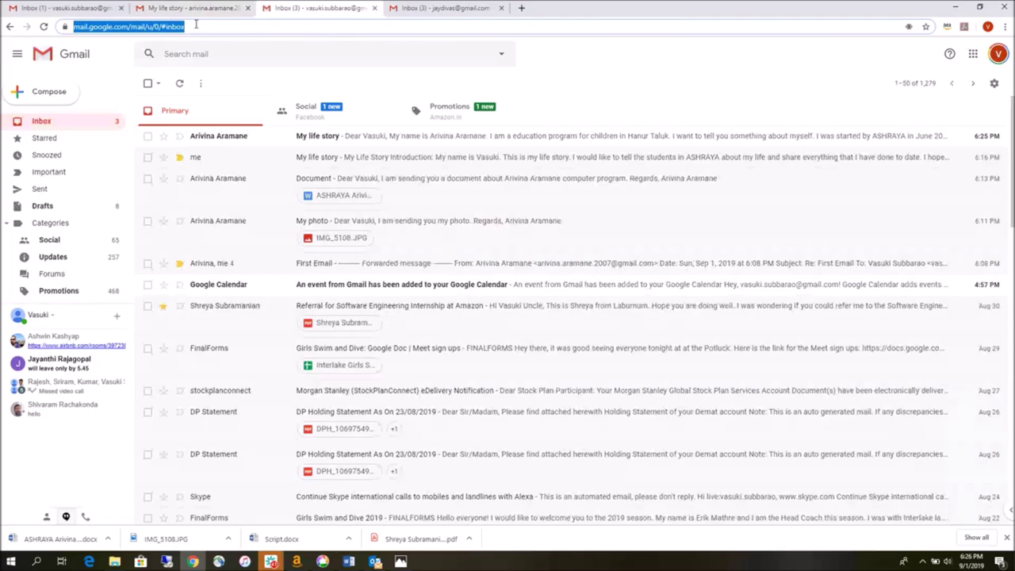
key("Return")
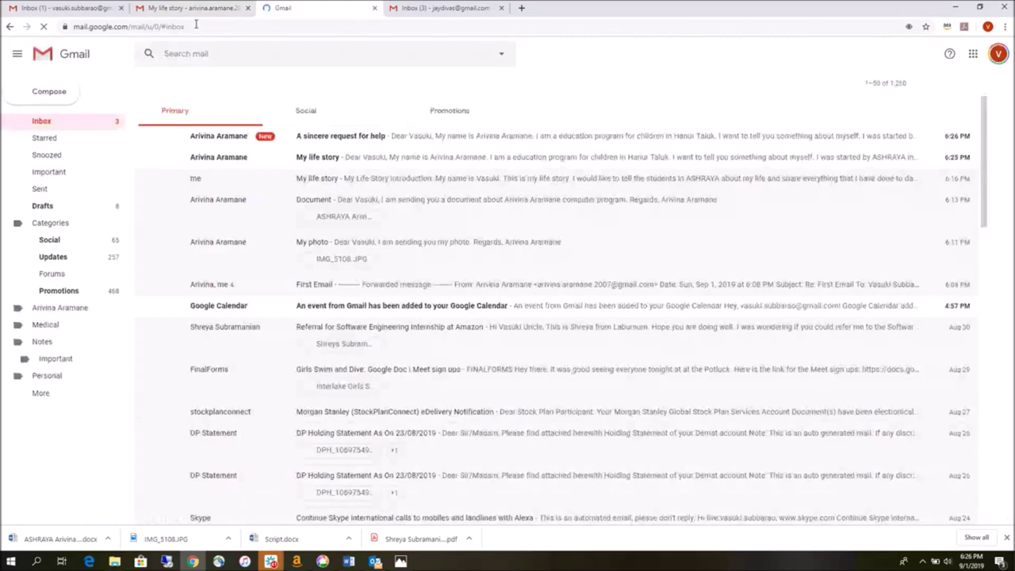
left_click(340, 139)
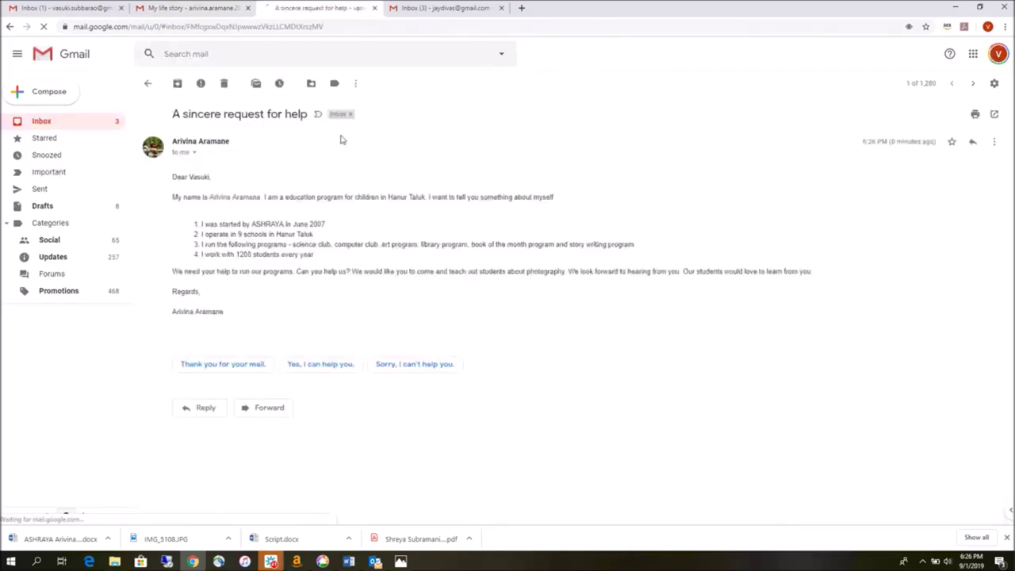
- Reply with a 'Dear' greeting to the sender and 'Nice hearing from you. I would love to help. Tell me what I need to do.'
left_click(973, 154)
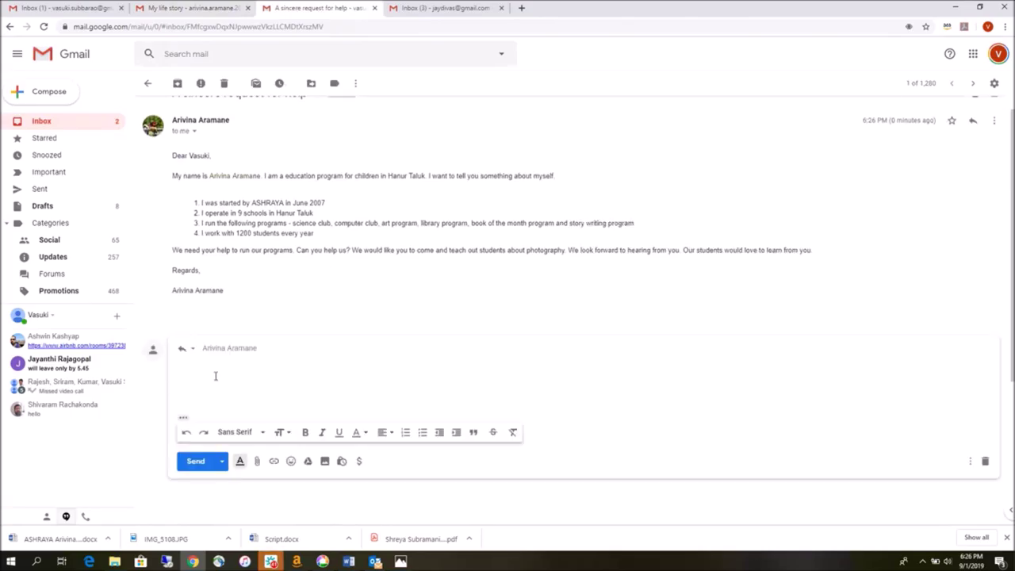
type("Hi,")
key("BackSpace")
key("BackSpace")
key("BackSpace")
type("Dear")
type("vina Aramane,")
key("Return")
key("Return")
type("Nice he")
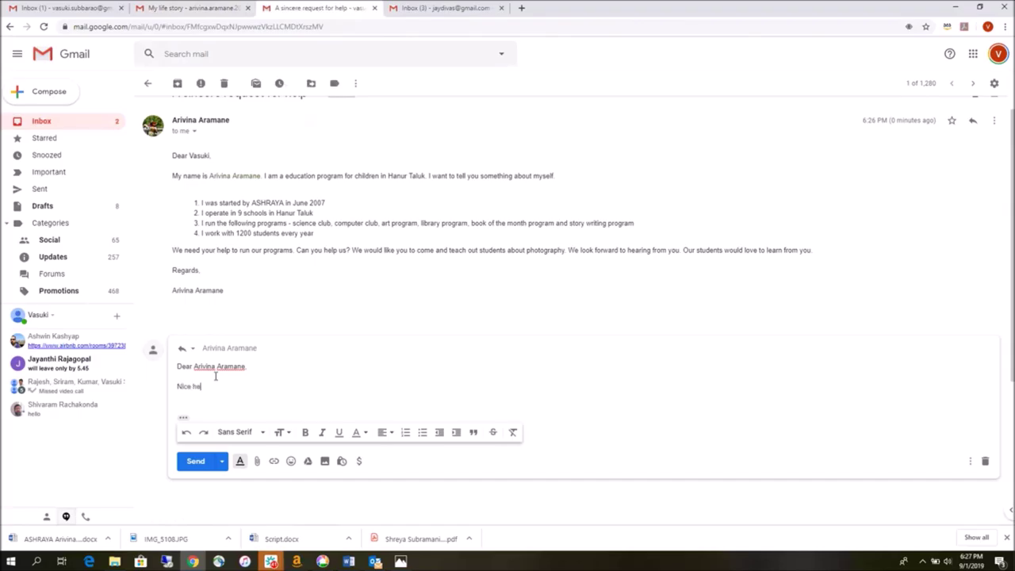
type("aring from you")
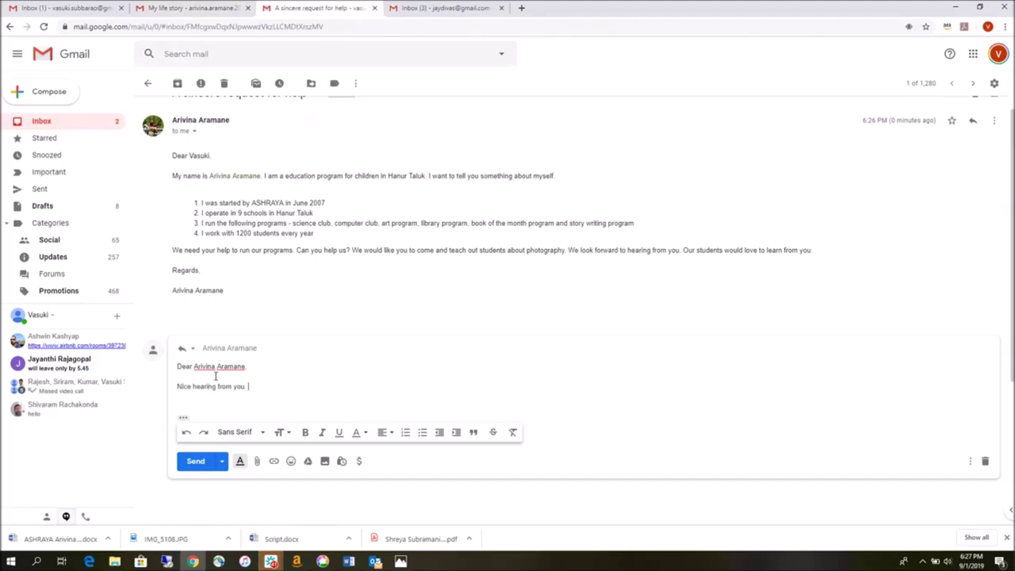
key("BackSpace")
type(". I would love to help. T")
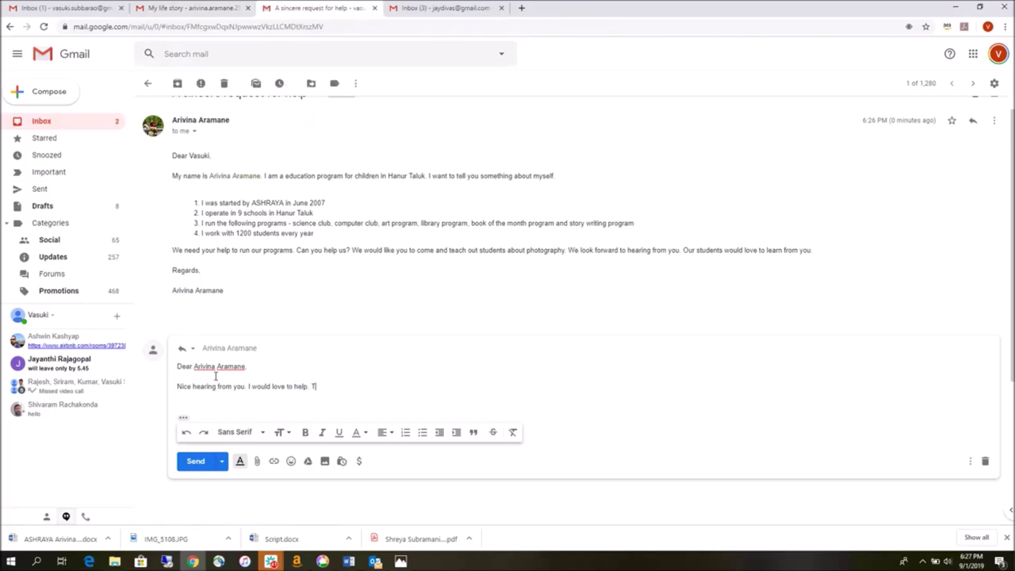
type("ell me what I need to do.")
- Close the reply with 'Regards,' and the recipient's own name
key("Return")
key("Return")
type("Regards,")
key("Return")
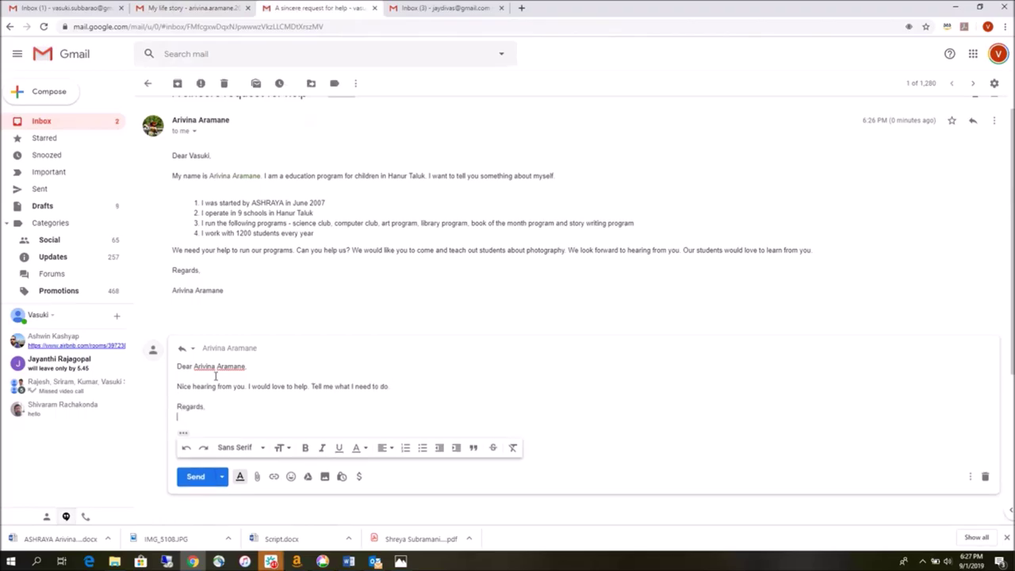
key("Return")
type("Vasuki")
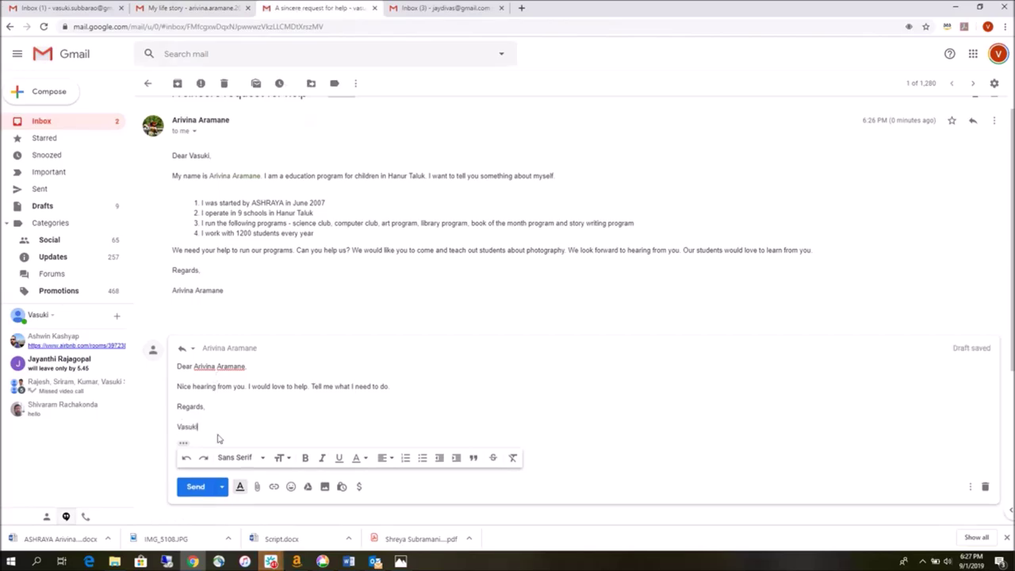
- Format the whole reply as large, bold, dark-red Comic Sans MS and send it
mouse_move(203, 425)
left_mouse_down()
mouse_move(139, 379)
mouse_move(141, 369)
left_mouse_up()
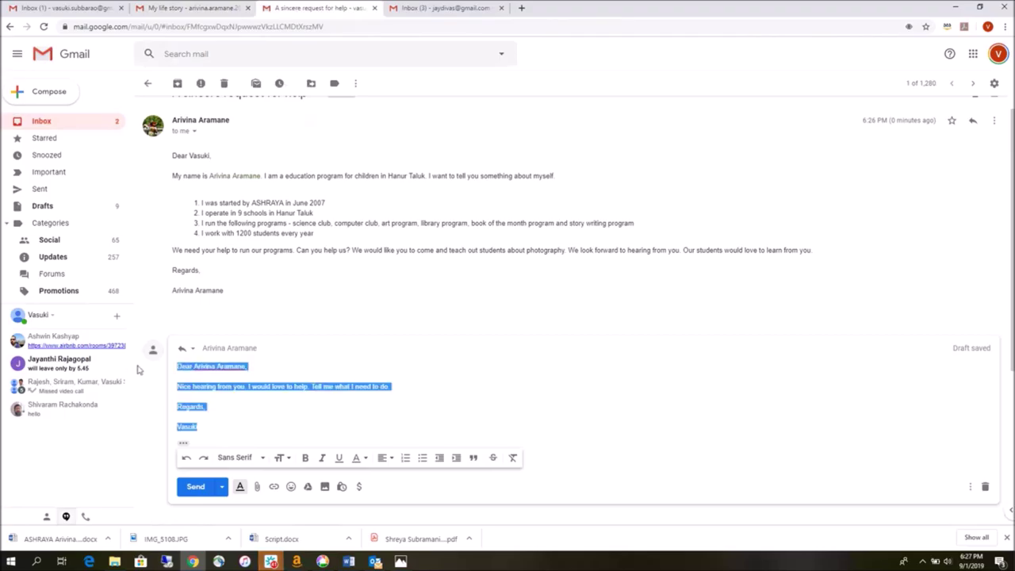
left_click(260, 458)
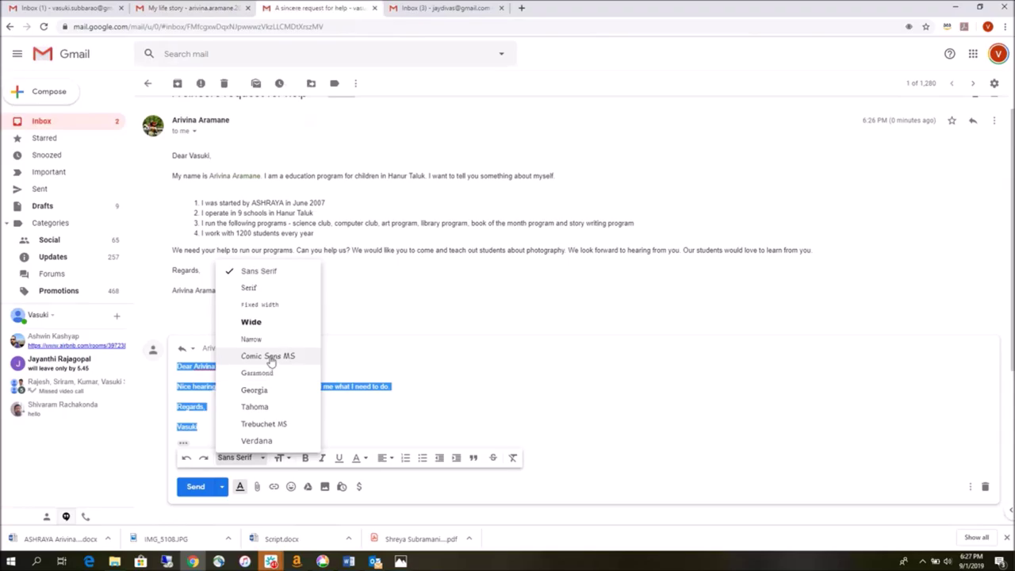
left_click(269, 357)
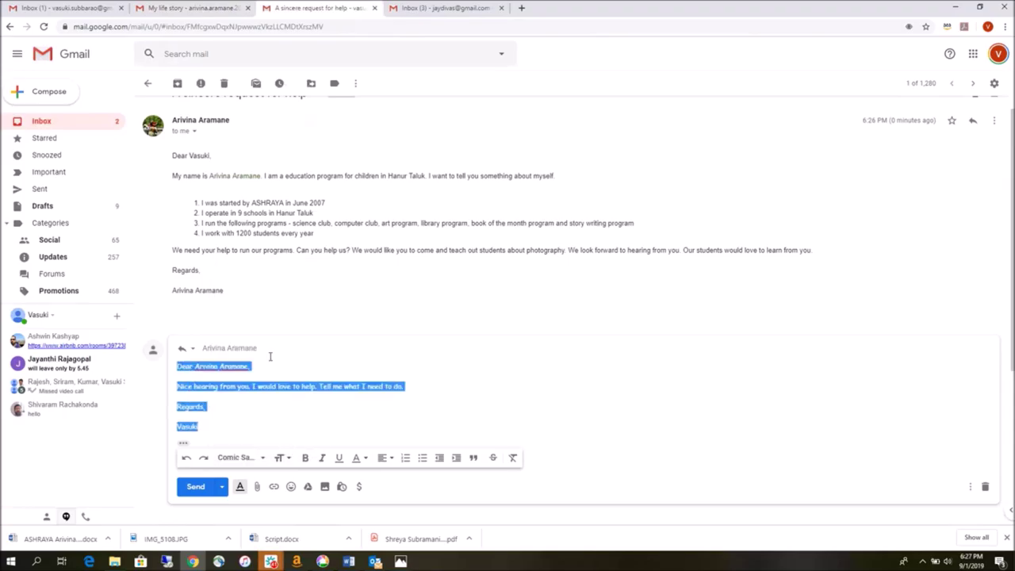
left_click(283, 458)
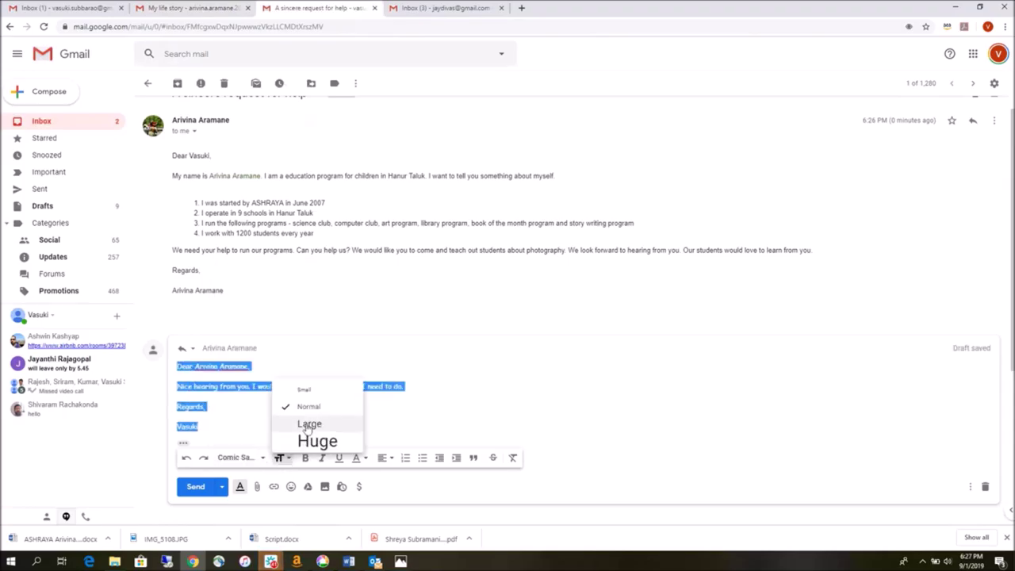
left_click(309, 425)
left_click(305, 461)
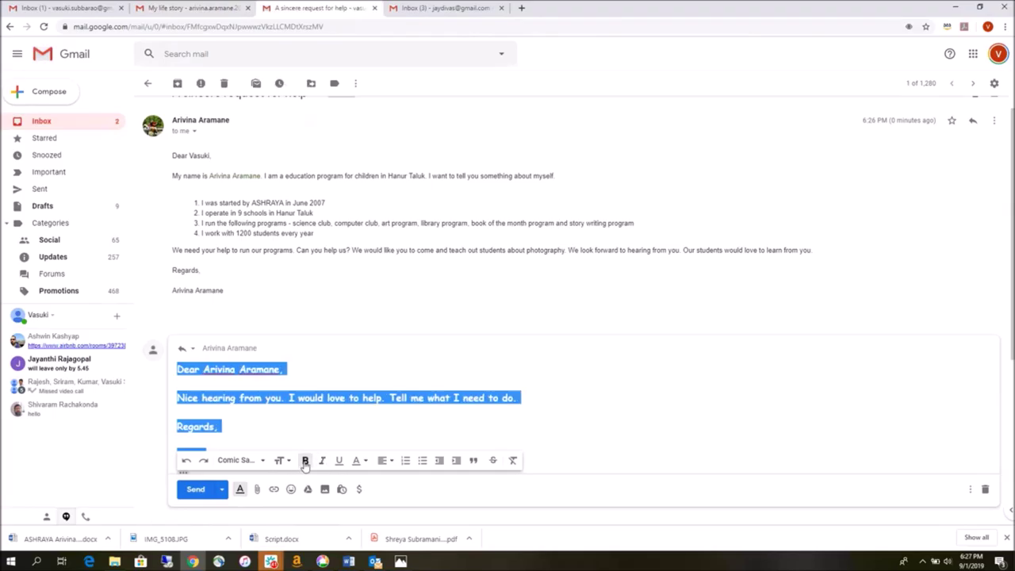
left_click(363, 468)
left_click(358, 441)
left_click(239, 398)
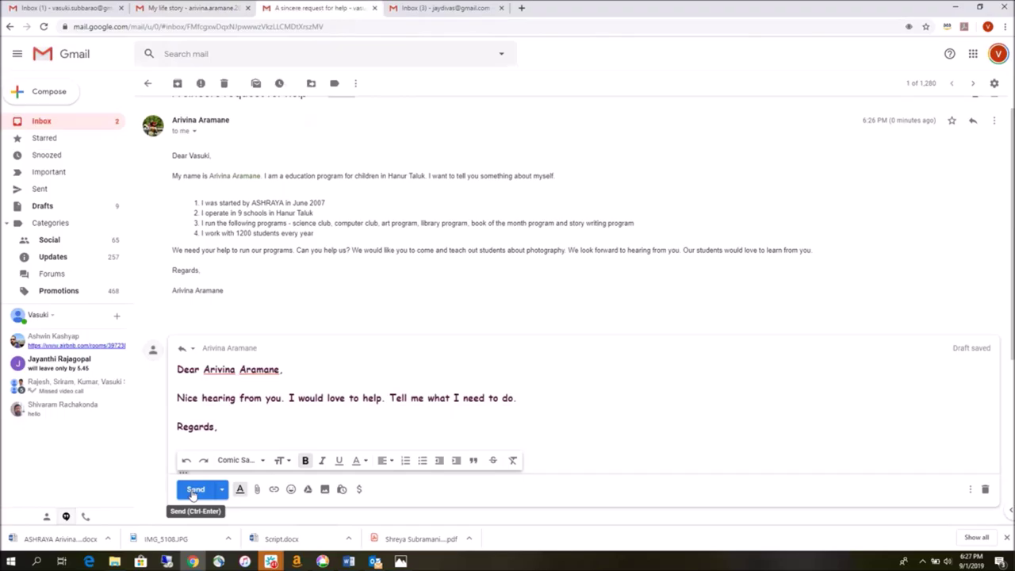
left_click(193, 491)
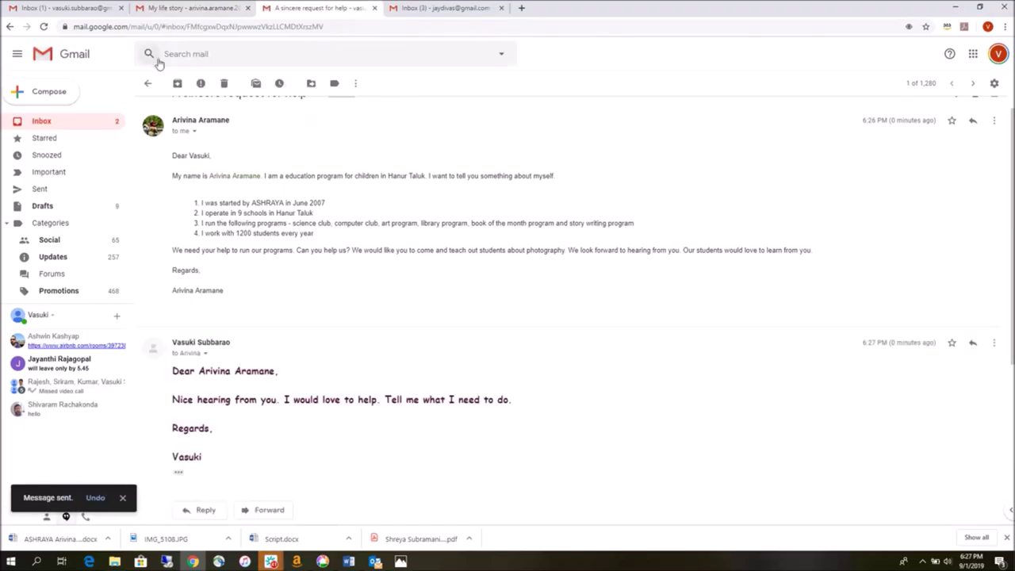
left_click(183, 12)
- Reload Gmail, view the Comic Sans reply in 'A sincere request for help', then go to Sent
left_click(90, 26)
key("Return")
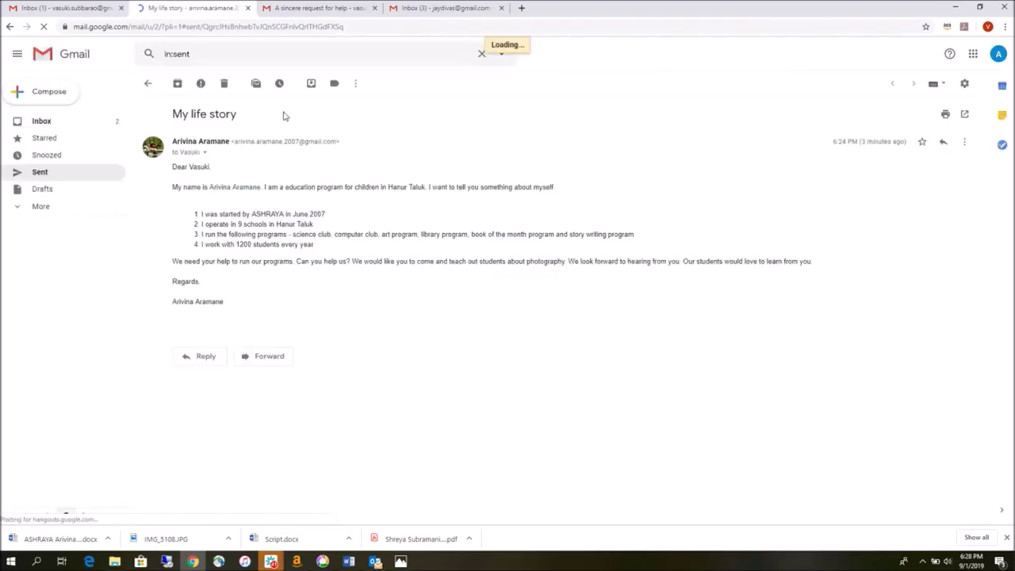
left_click(41, 124)
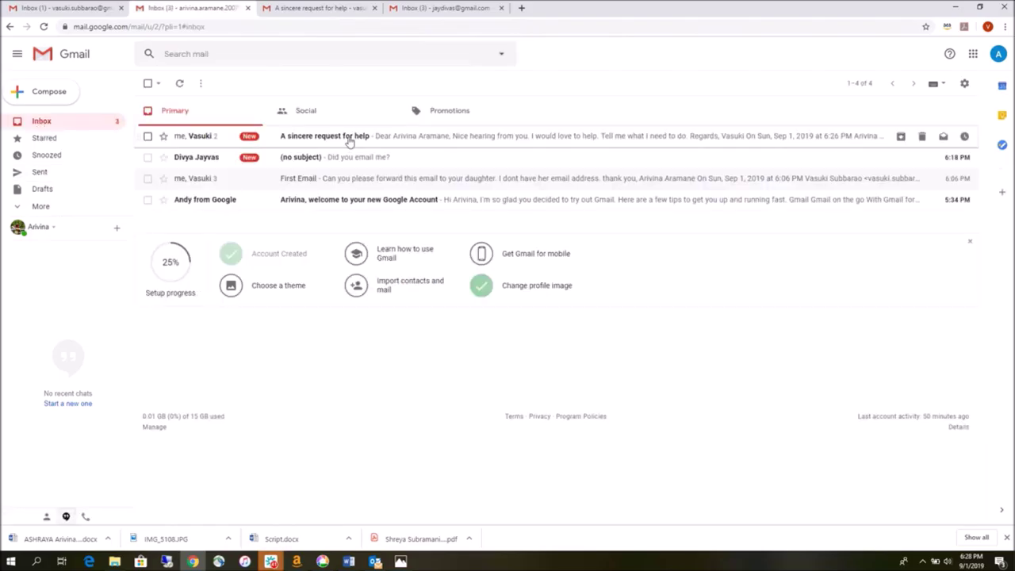
left_click(349, 141)
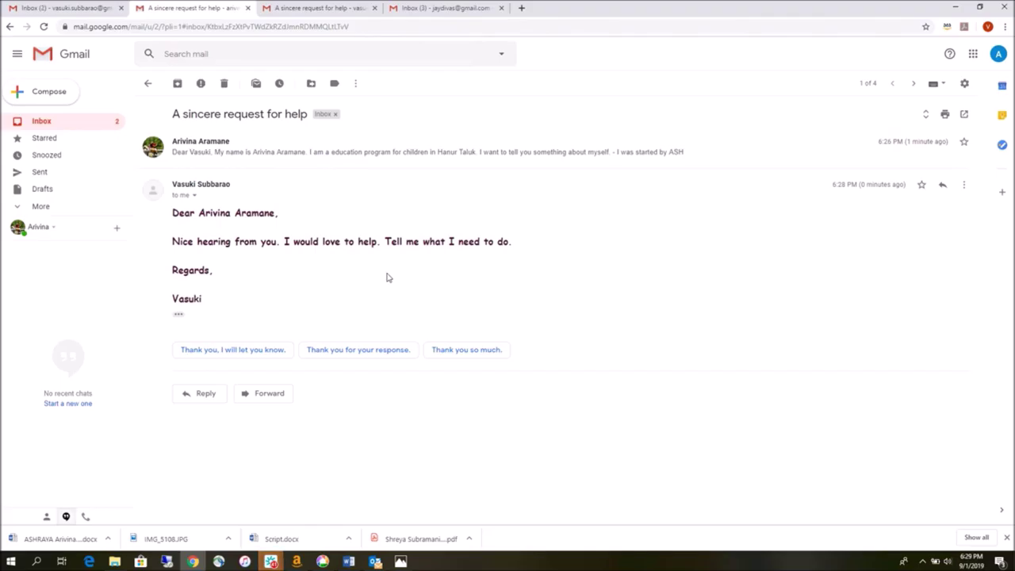
left_click(44, 178)
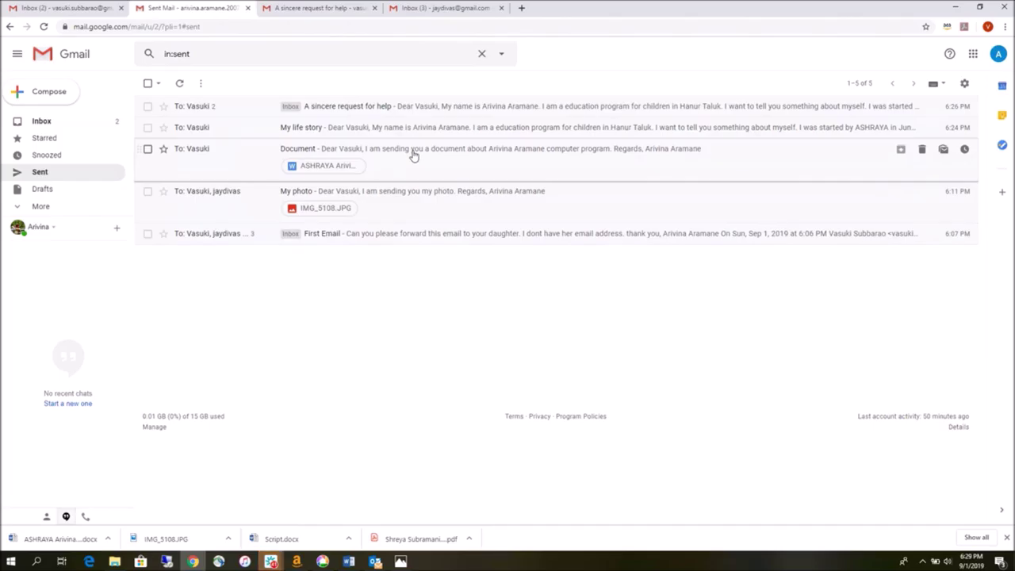
- Forward the Document email and its Word attachment to the second contact
left_click(413, 155)
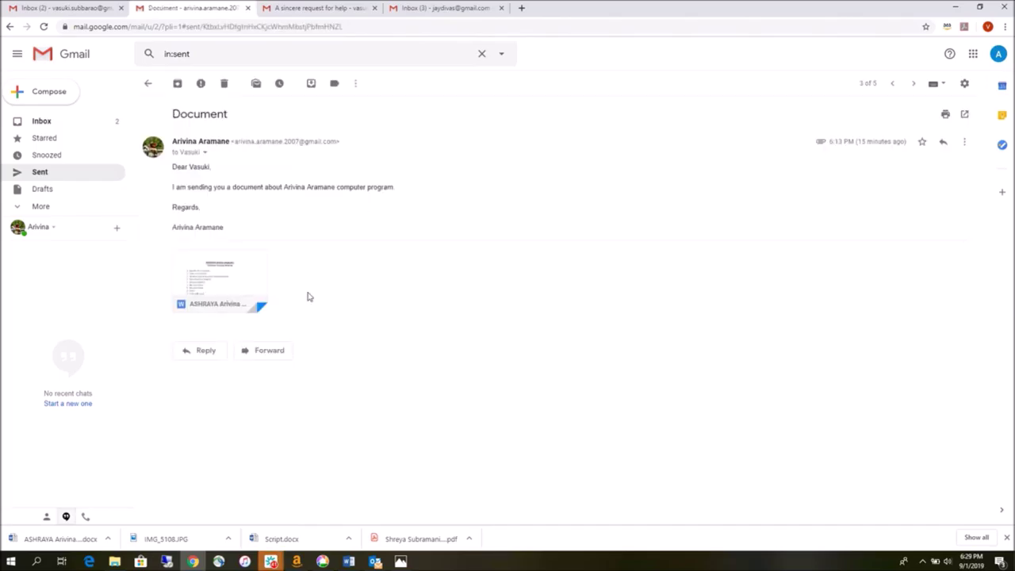
left_click(964, 145)
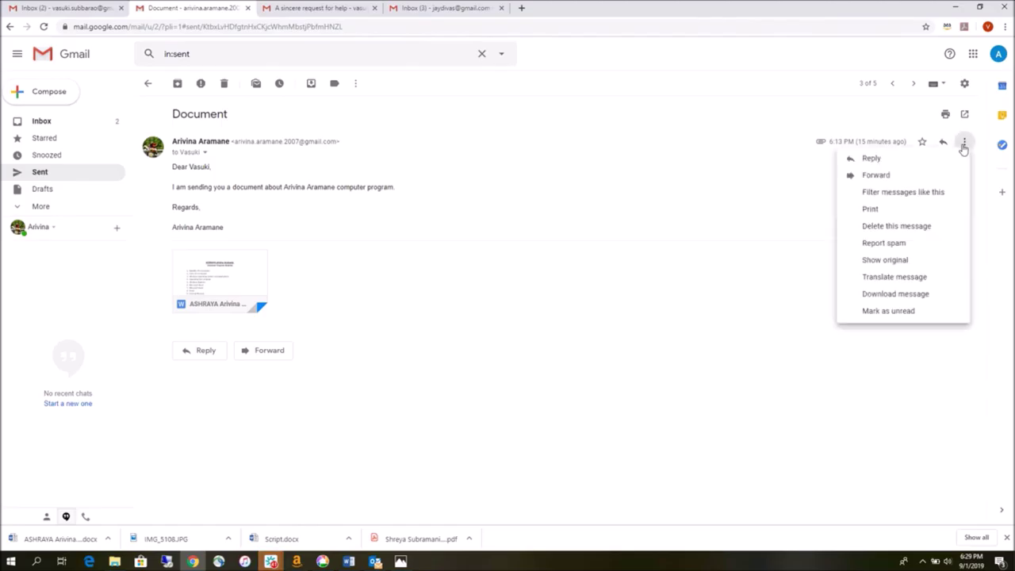
left_click(886, 181)
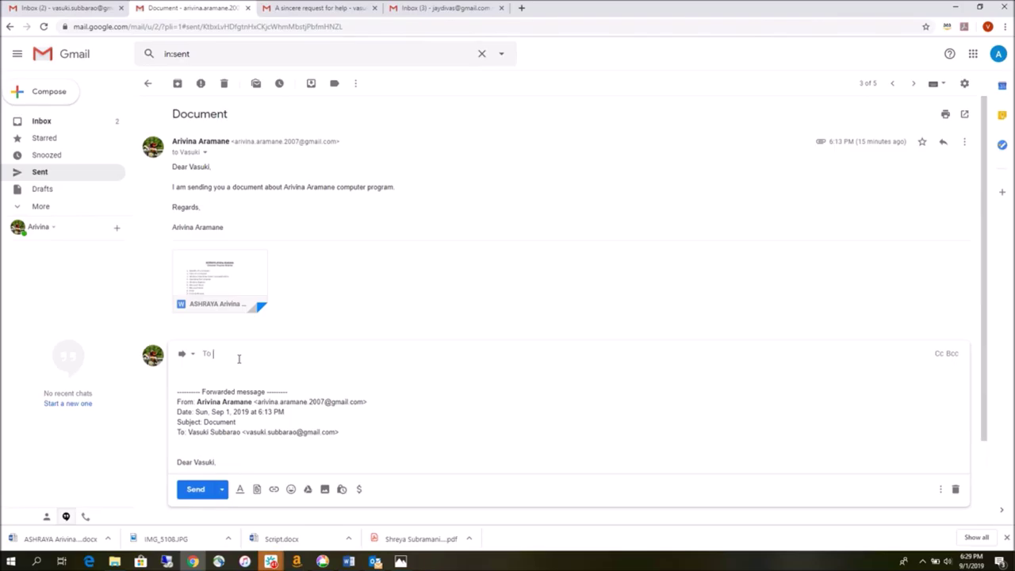
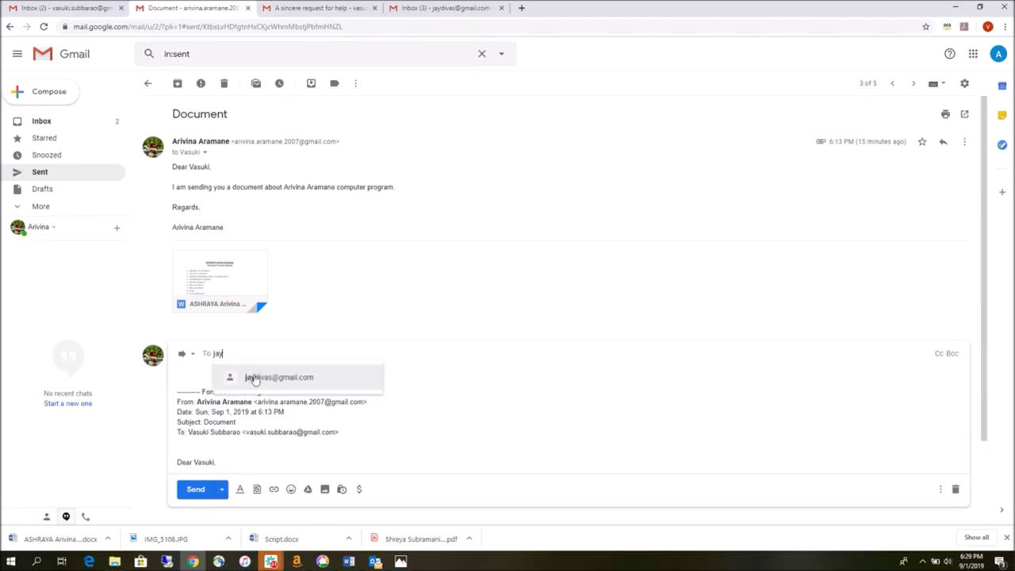
left_click(254, 373)
left_click(195, 493)
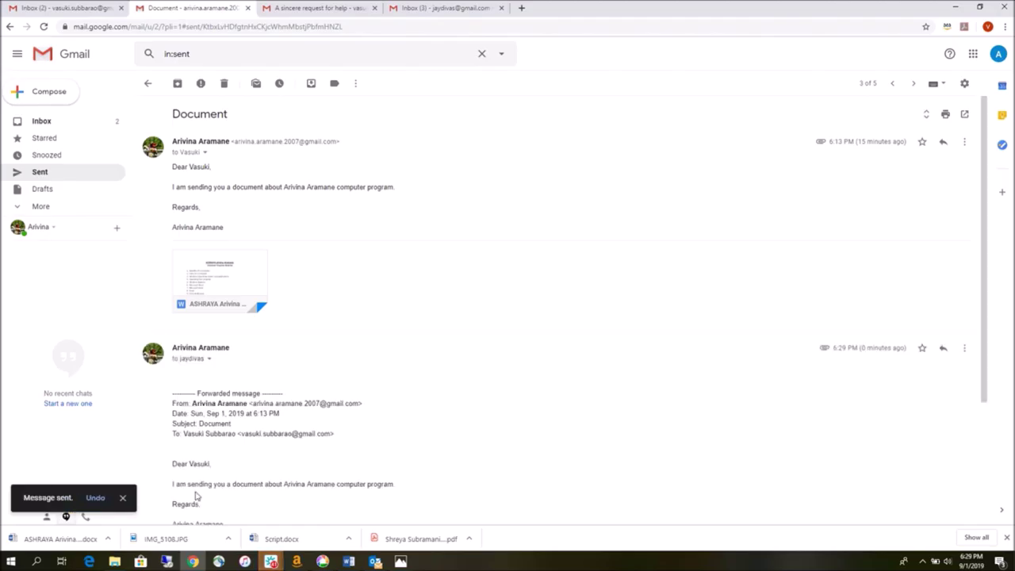
left_click(415, 9)
- Reload the recipient's inbox until the Fwd: Document message arrives
left_click(208, 27)
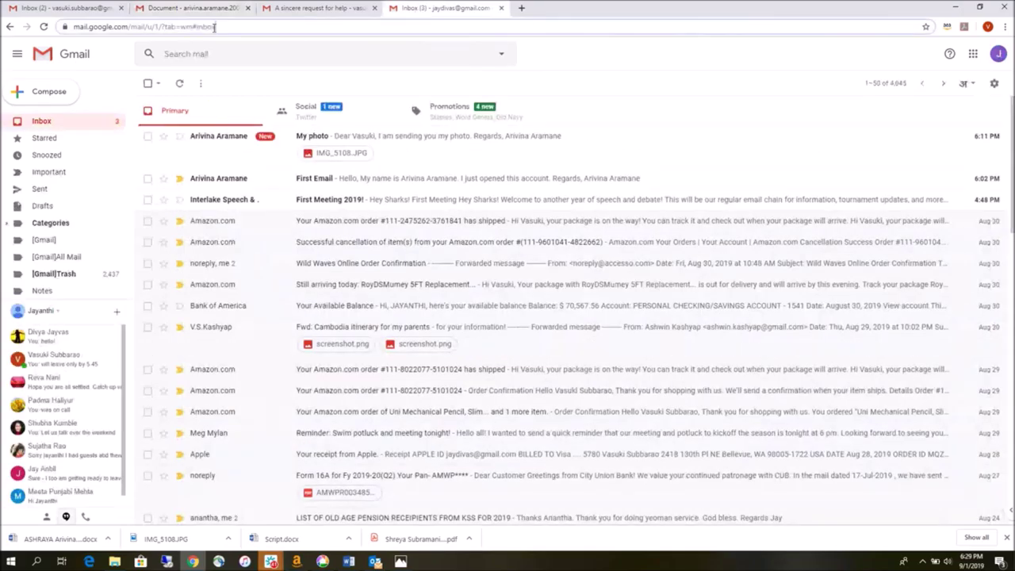
key("Return")
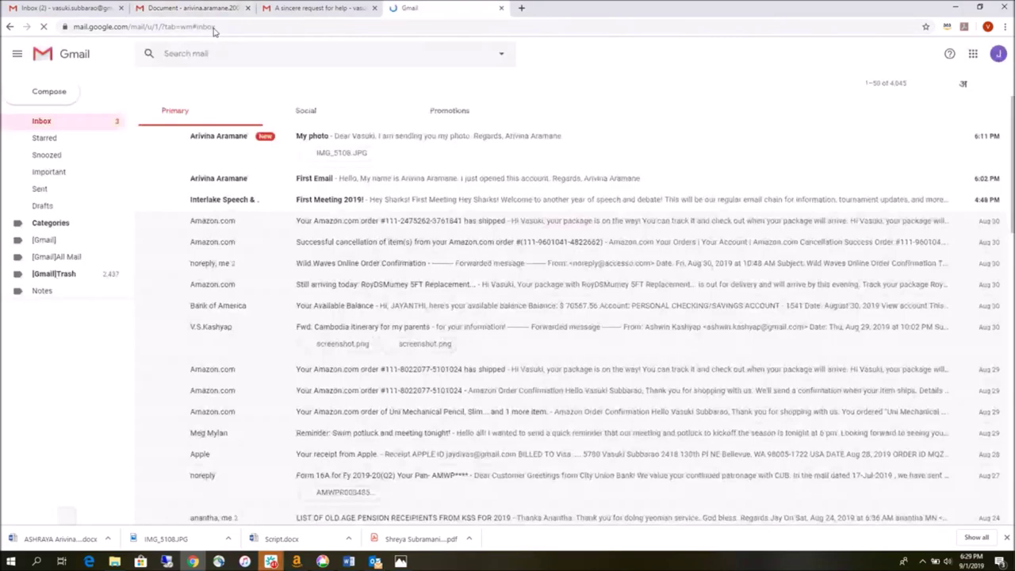
left_click(213, 27)
key("Return")
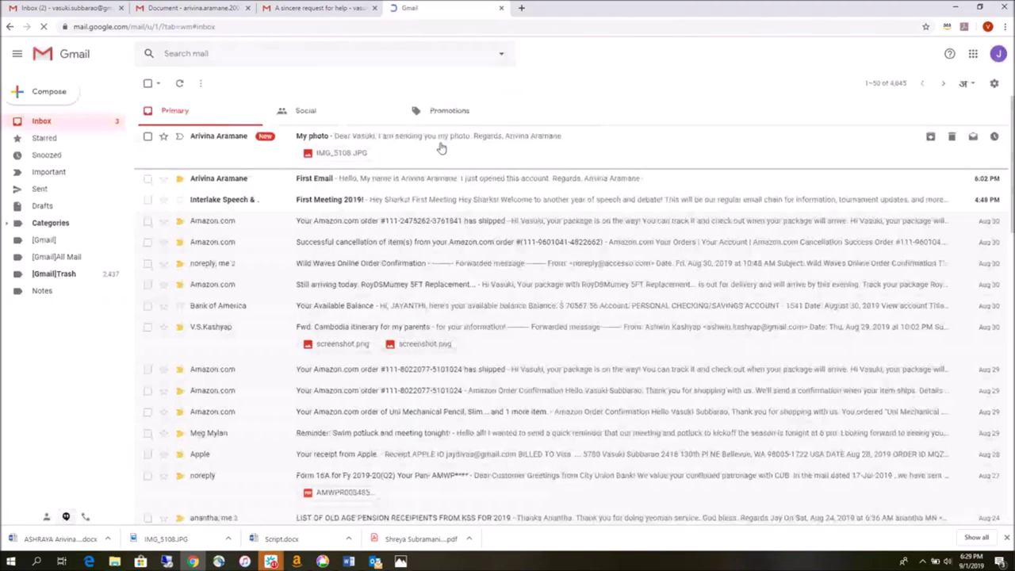
left_click(223, 25)
key("Return")
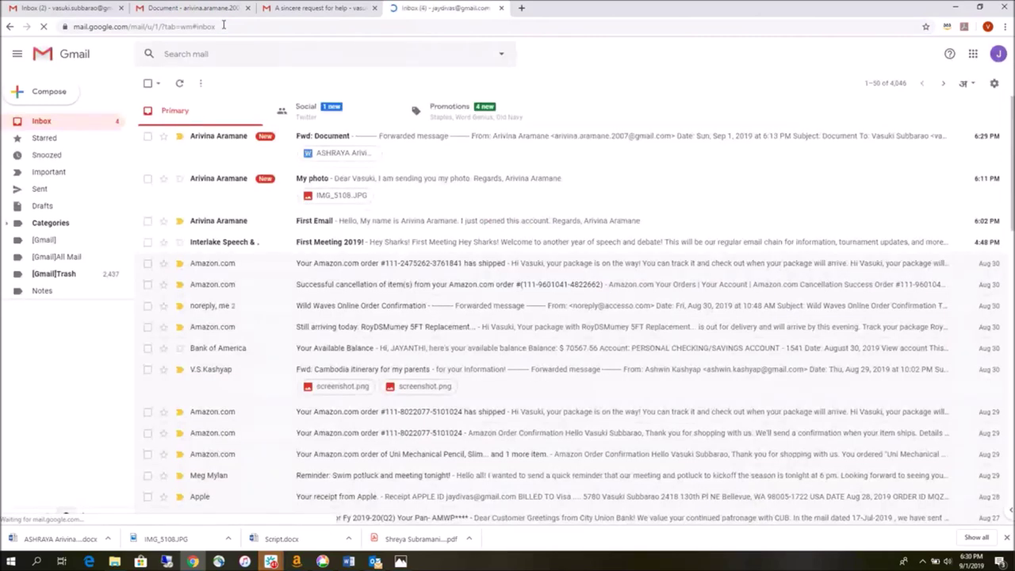
- In the sender's Sent mail, open the 'A sincere request for help' conversation
left_click(270, 12)
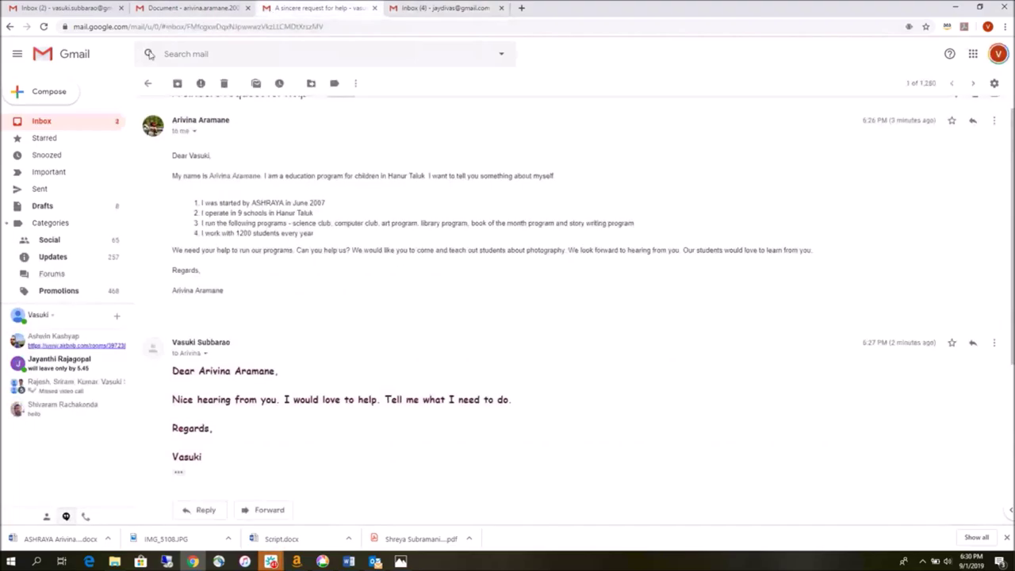
left_click(212, 9)
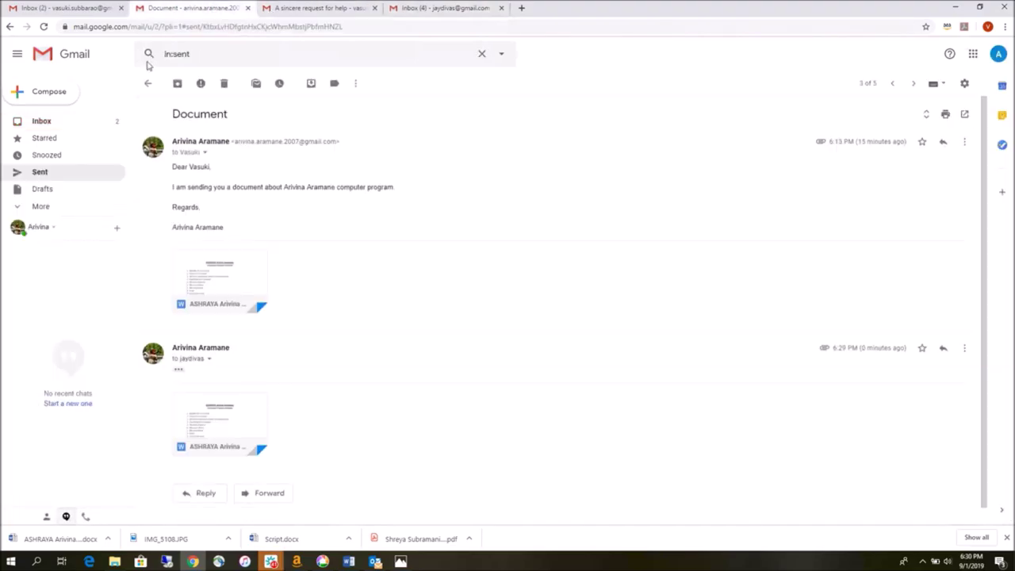
left_click(40, 172)
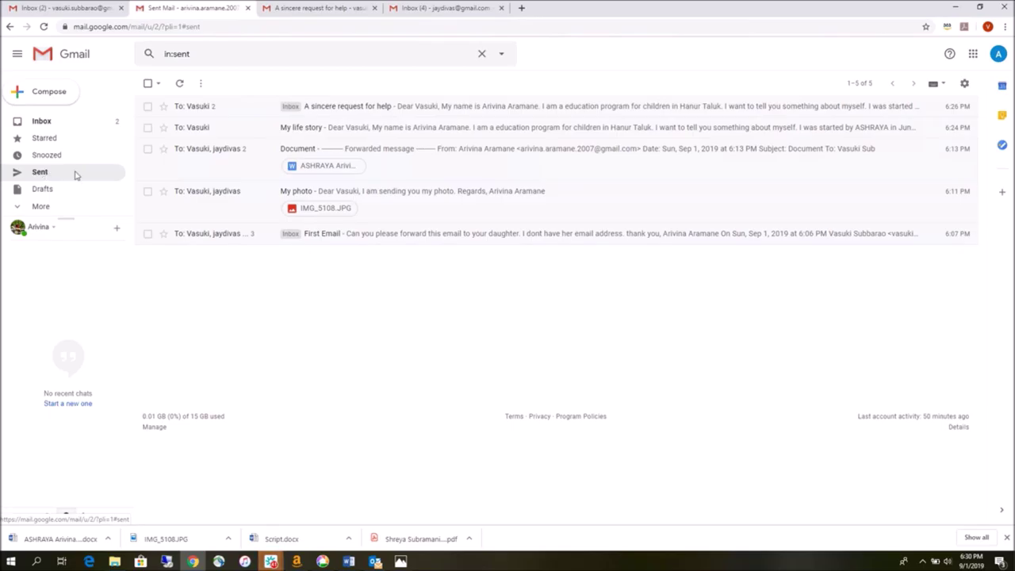
left_click(419, 107)
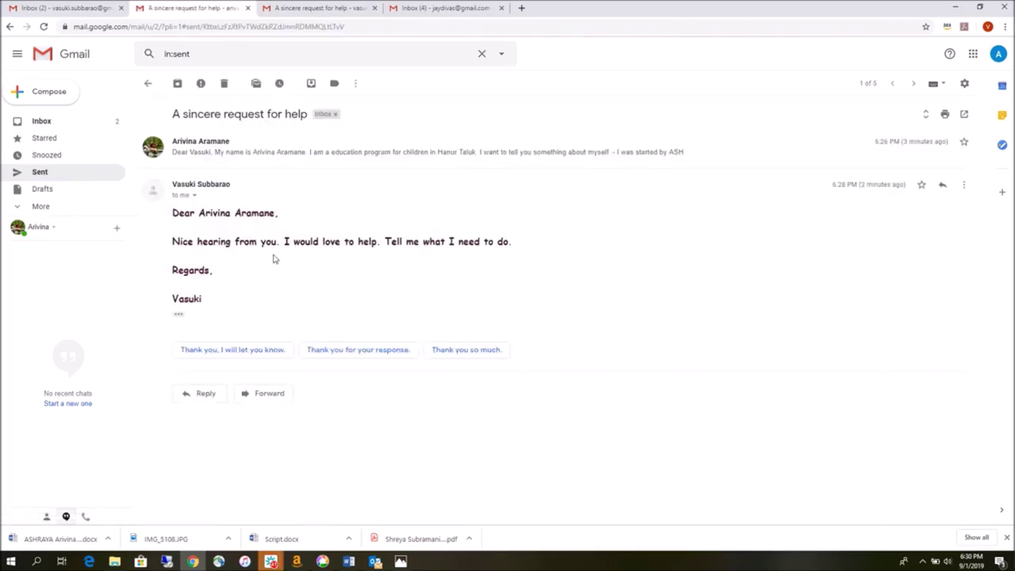
left_click(963, 184)
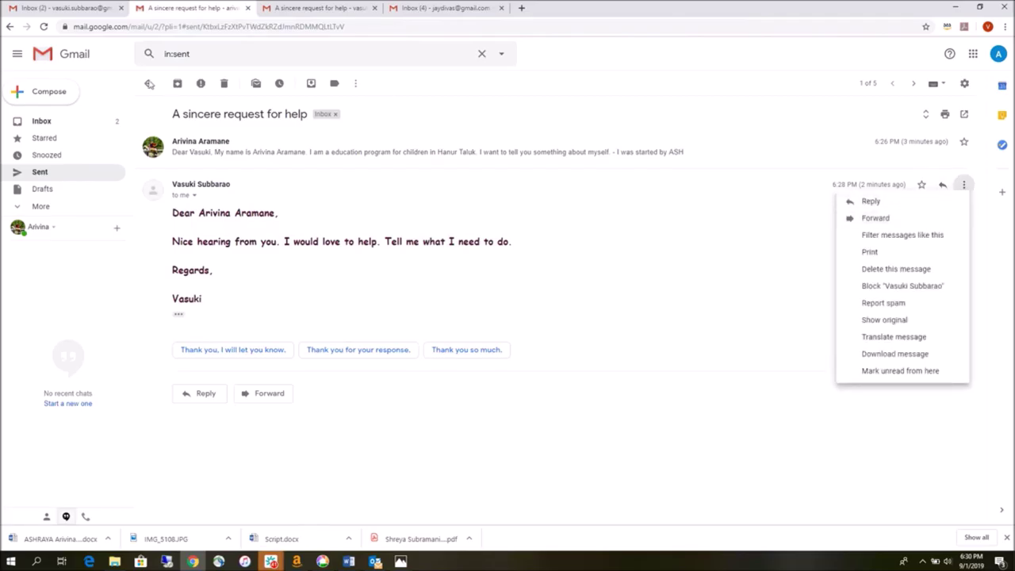
left_click(599, 275)
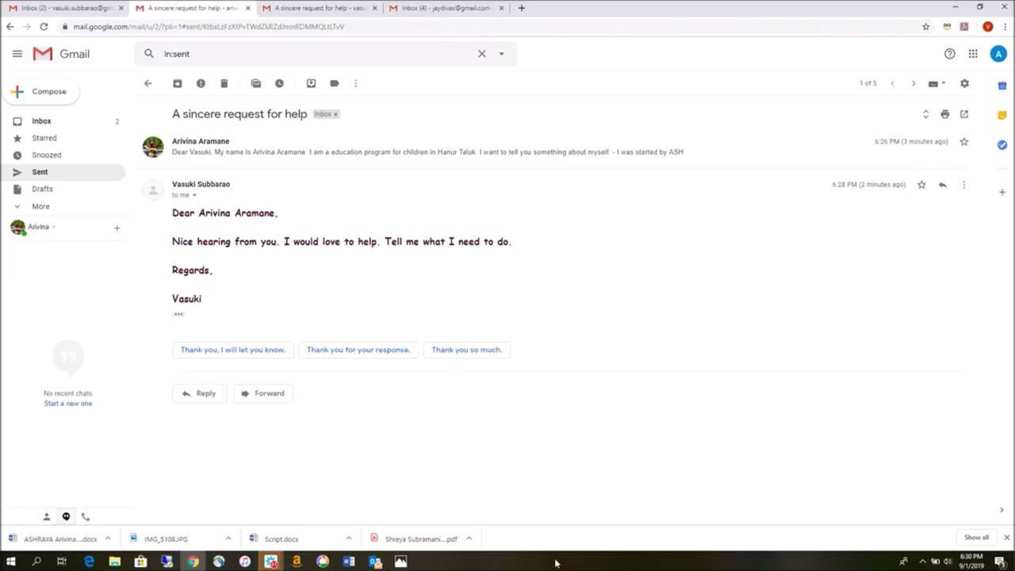
mouse_move(350, 560)
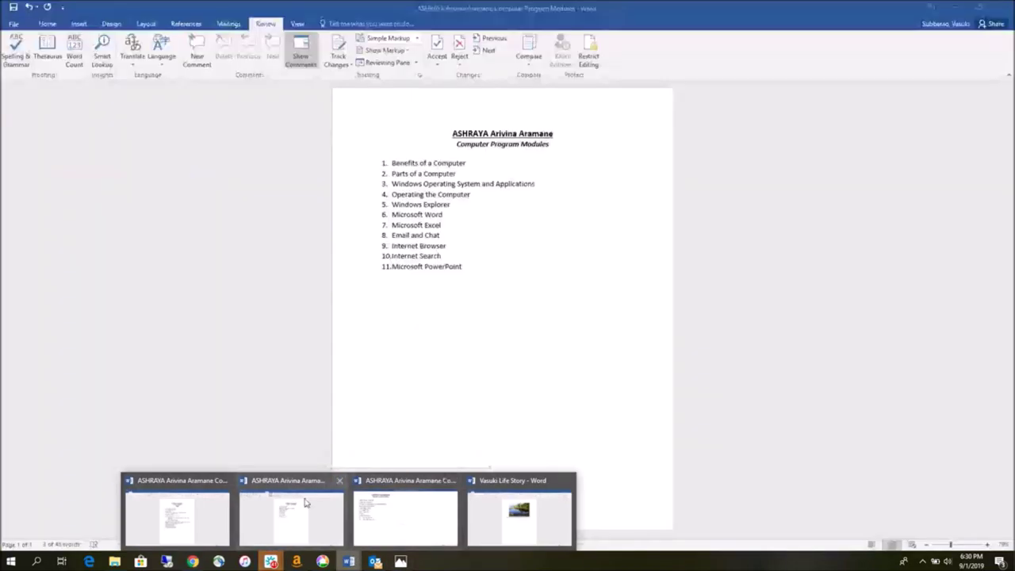
left_click(291, 515)
mouse_move(356, 561)
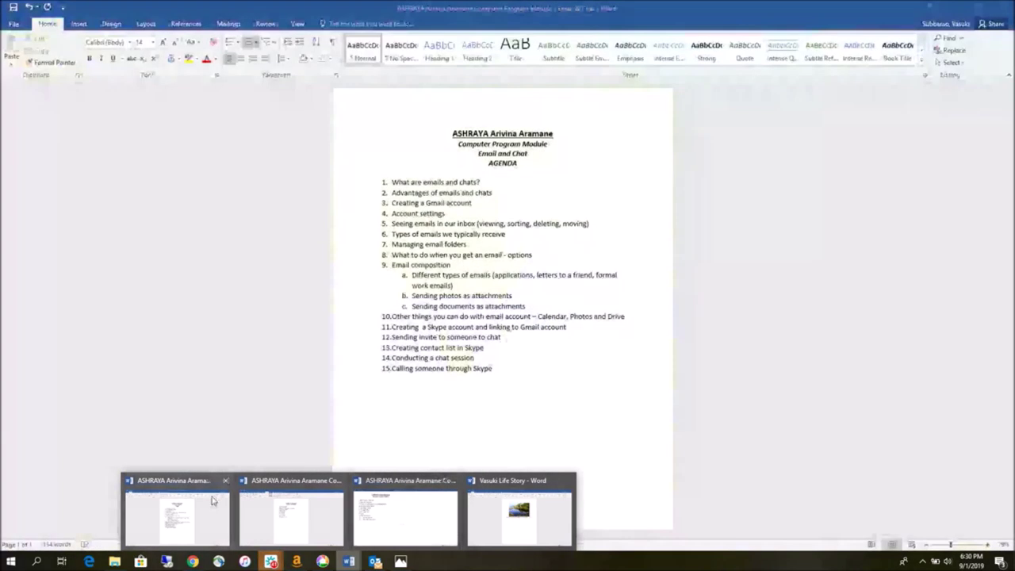
left_click(176, 515)
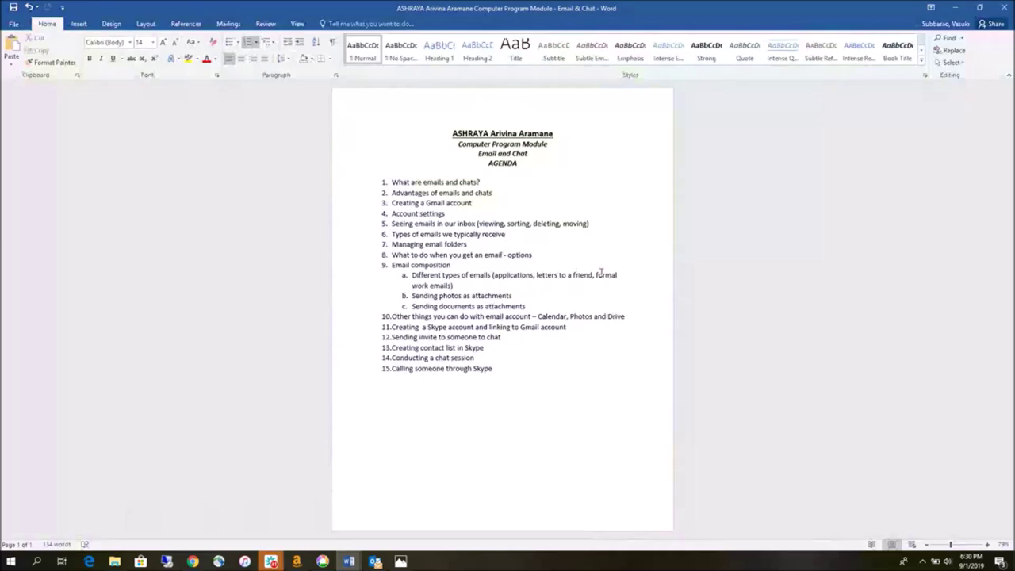
left_click_drag(516, 295, 416, 302)
left_click_drag(526, 306, 415, 306)
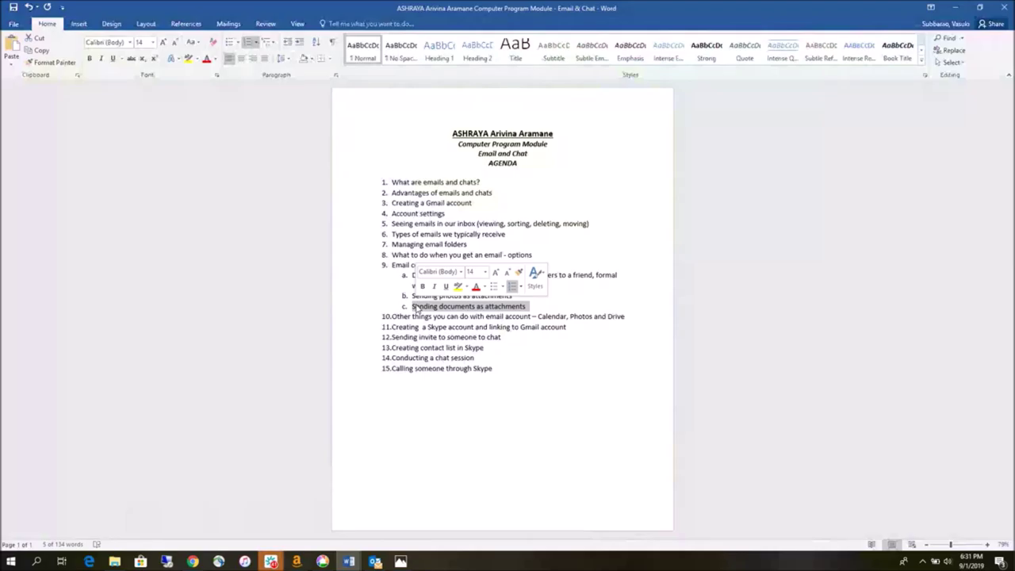
left_click(193, 561)
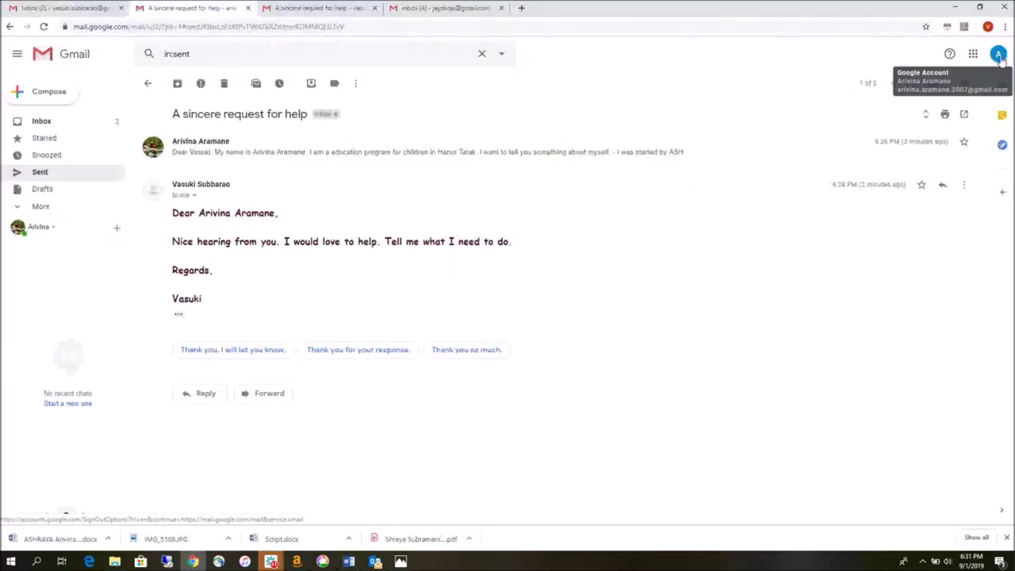
- Open the Google Account home page from the profile avatar and show the Google apps grid
left_click(998, 54)
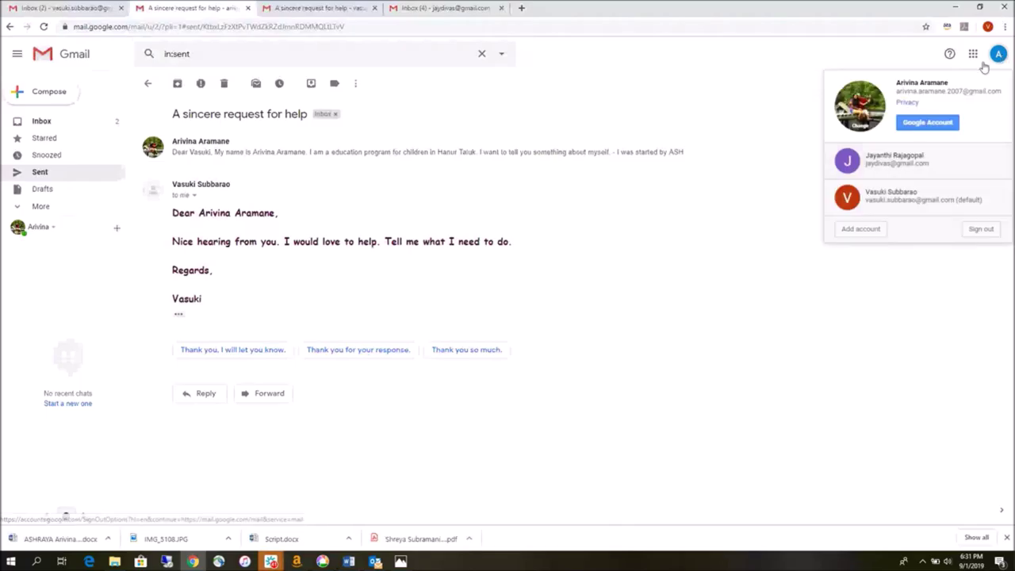
left_click(998, 53)
left_click(998, 54)
left_click(906, 122)
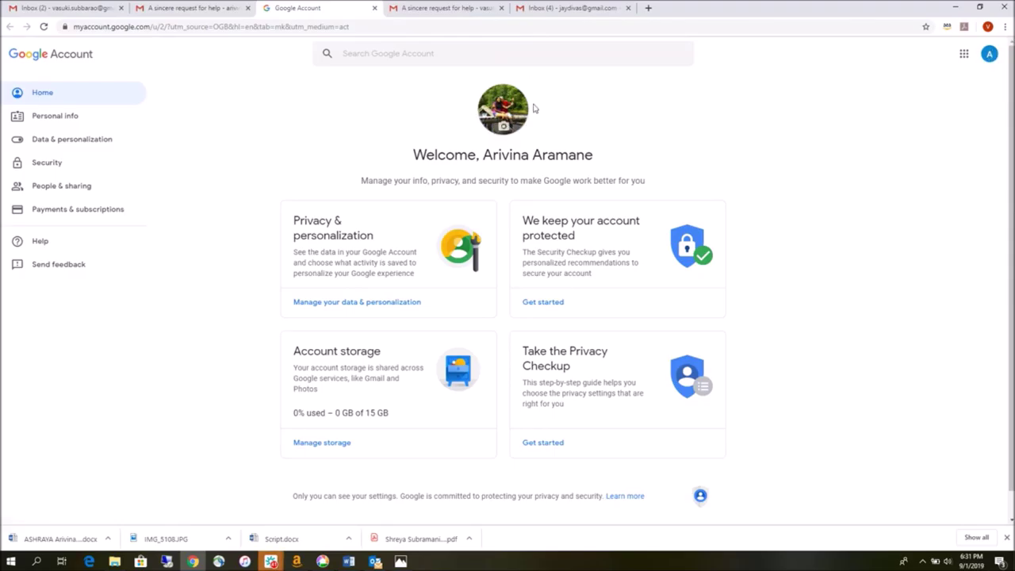
left_click(963, 55)
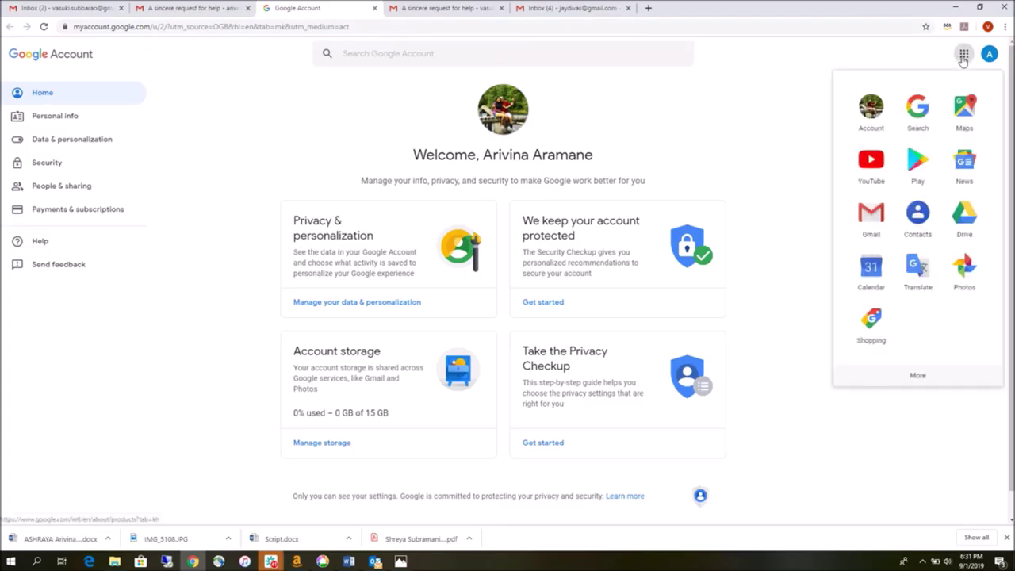